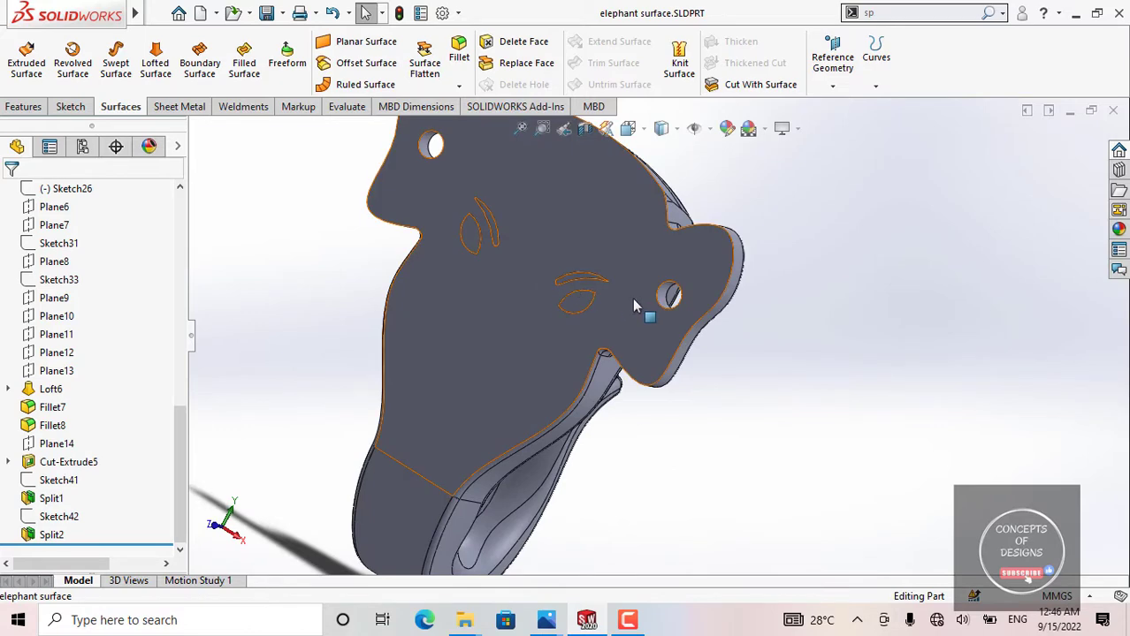
Step: Roll the elephant model's feature history back to directly after Surface-Extrude5
{"action": "scroll", "coordinate": [623, 303], "scroll_direction": "up", "scroll_amount": 3}
{"action": "middle_click_drag", "start_coordinate": [618, 302], "coordinate": [442, 256]}
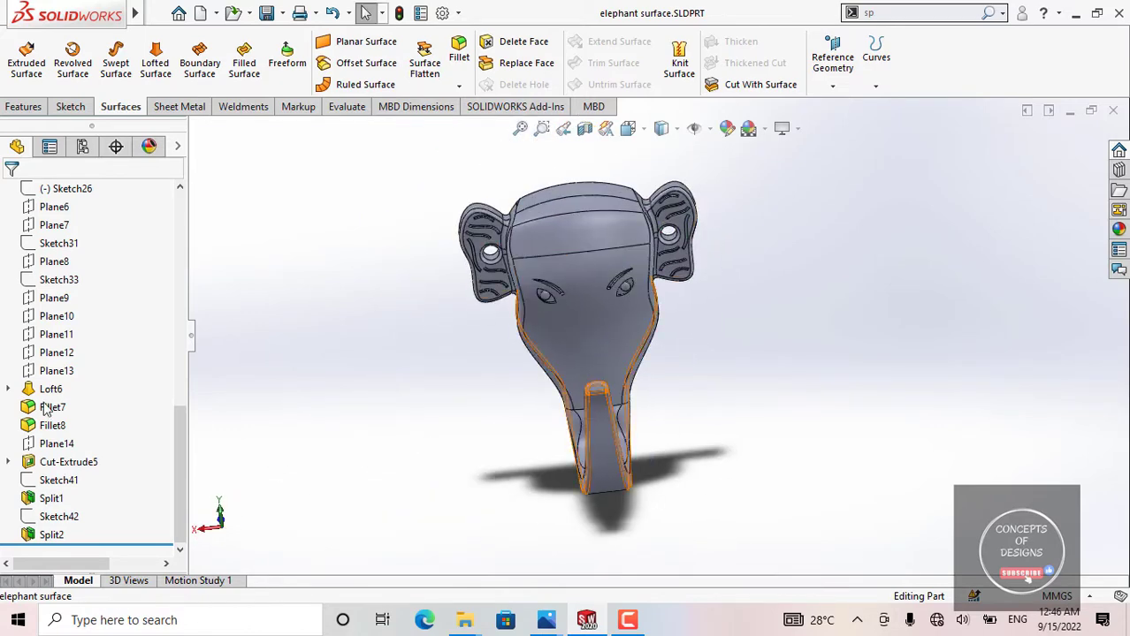
{"action": "left_click_drag", "start_coordinate": [112, 543], "coordinate": [112, 509]}
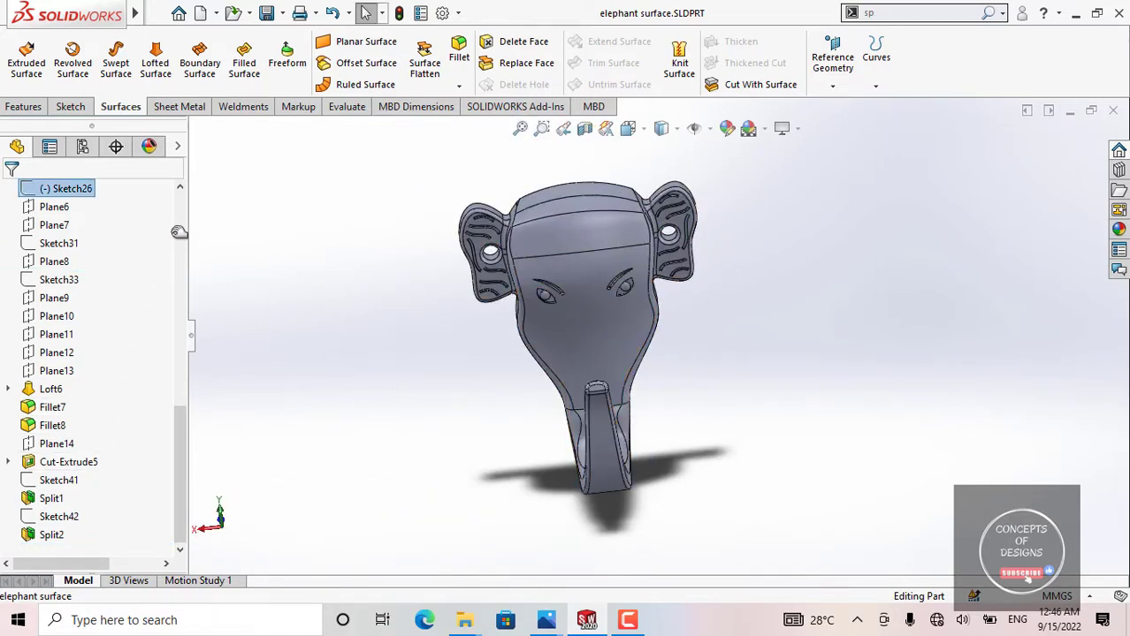
{"action": "left_click_drag", "start_coordinate": [179, 232], "coordinate": [106, 403]}
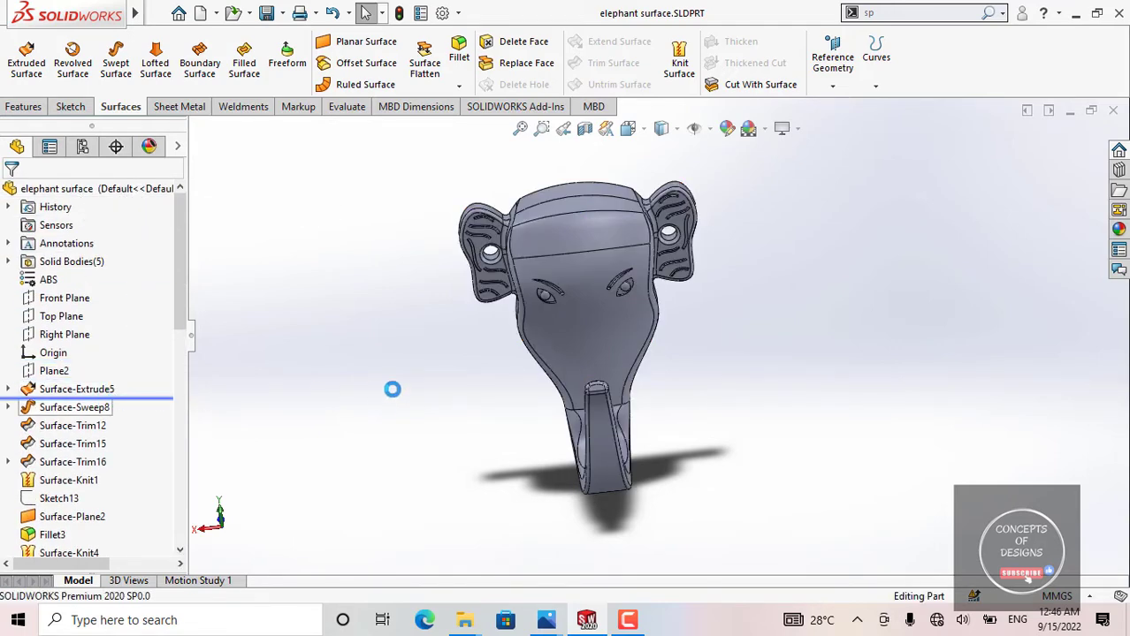
{"action": "middle_click_drag", "start_coordinate": [462, 321], "coordinate": [426, 233]}
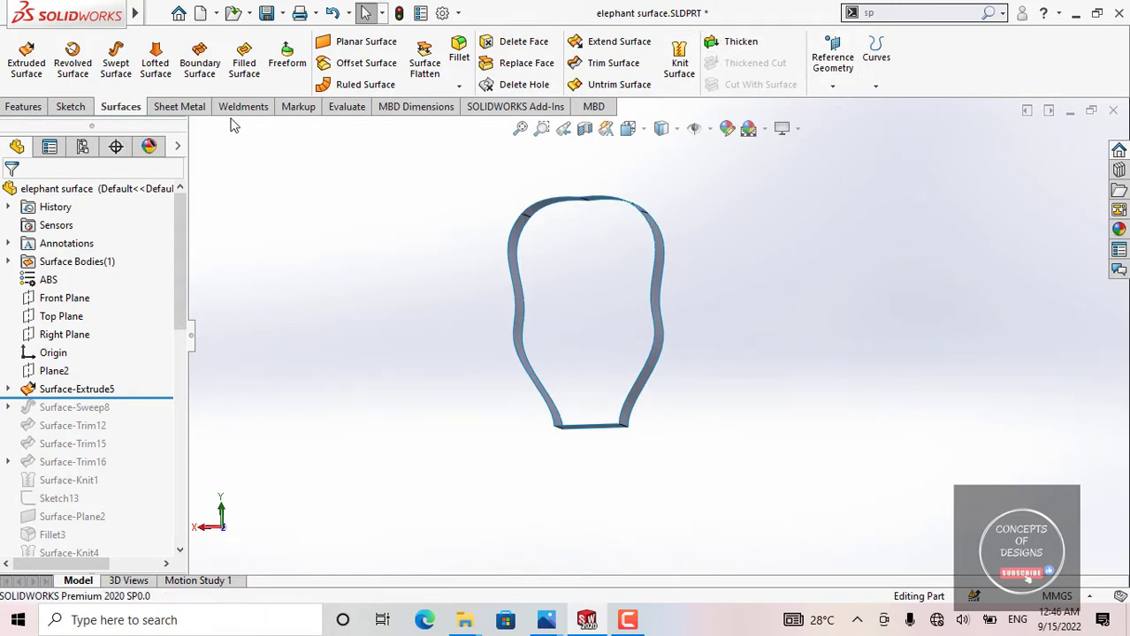
Step: Open Sketch2 of Surface-Extrude5 in a face-on view and examine the head outline's spline points, tangent handles and dimensions
{"action": "left_click", "coordinate": [24, 106]}
{"action": "left_click", "coordinate": [830, 62]}
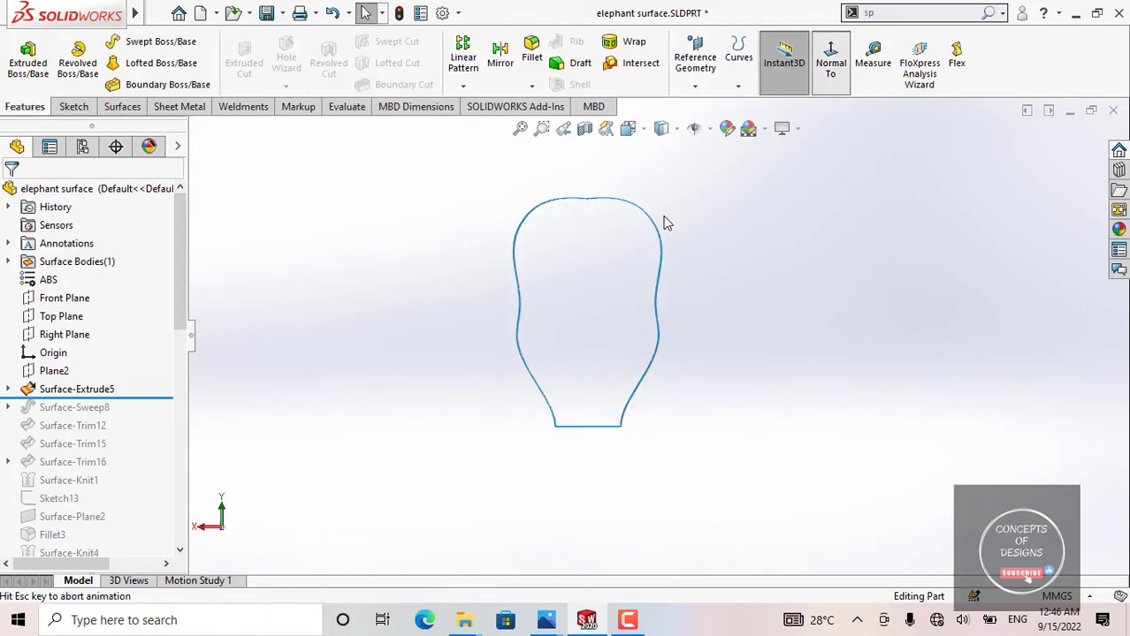
{"action": "scroll", "coordinate": [557, 241], "scroll_direction": "down", "scroll_amount": 2}
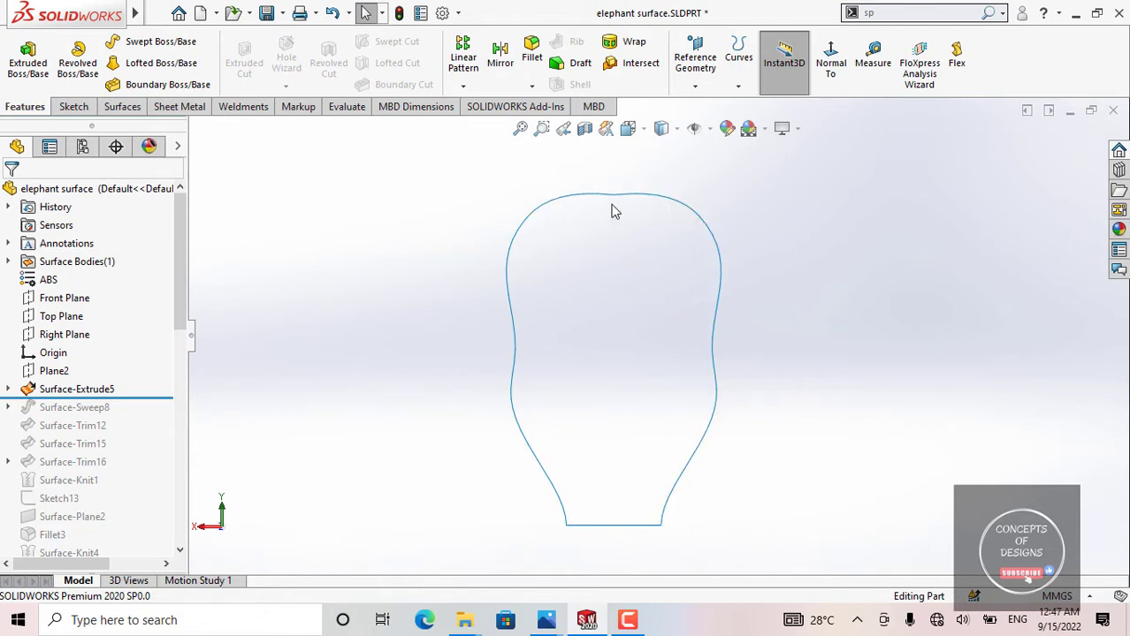
{"action": "left_click", "coordinate": [9, 393]}
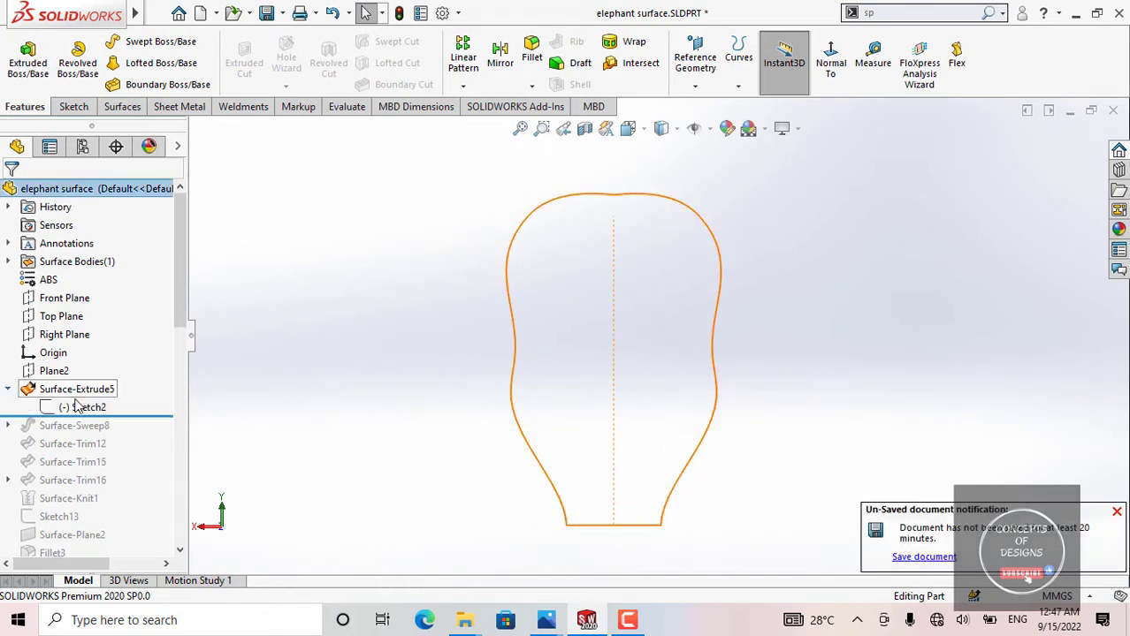
{"action": "left_click", "coordinate": [82, 407]}
{"action": "left_click", "coordinate": [115, 356]}
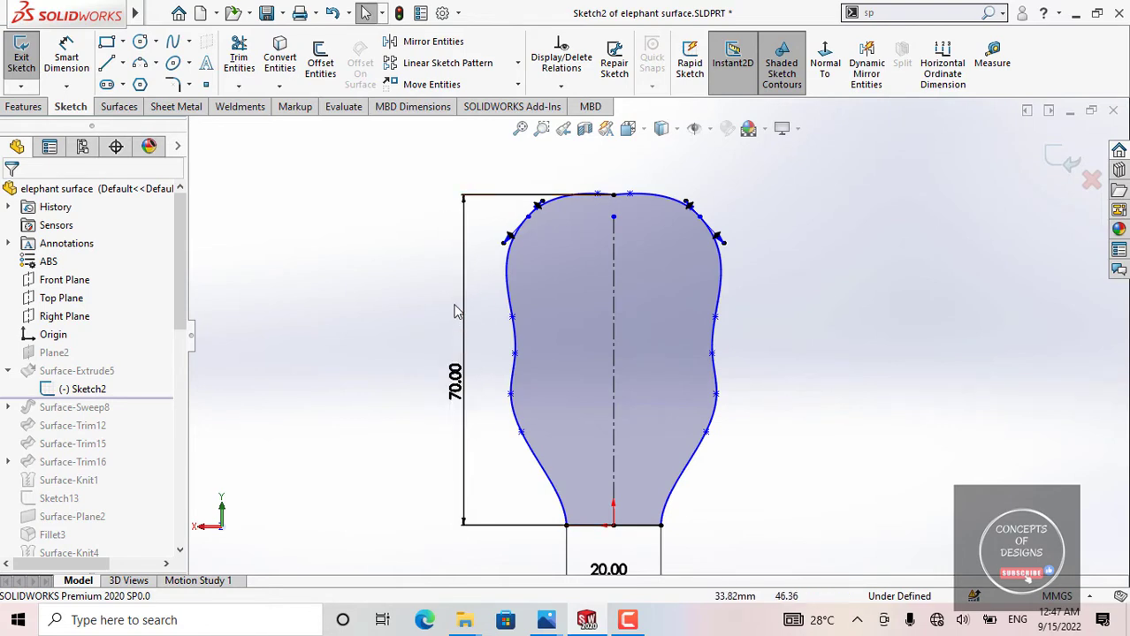
{"action": "scroll", "coordinate": [576, 436], "scroll_direction": "up", "scroll_amount": 1}
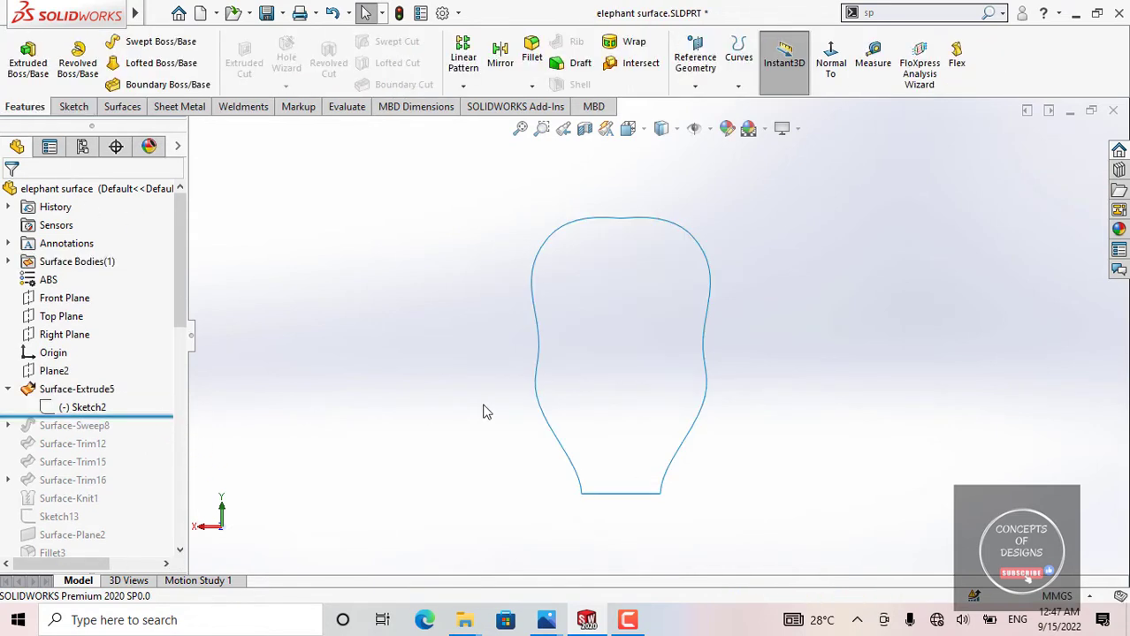
Step: Open the Surface-Extrude5 definition, examine its direction and blind depth from several angles, and accept it unchanged
{"action": "mouse_move", "coordinate": [300, 423]}
{"action": "middle_mouse_down"}
{"action": "mouse_move", "coordinate": [739, 374]}
{"action": "mouse_move", "coordinate": [574, 249]}
{"action": "mouse_move", "coordinate": [612, 266]}
{"action": "mouse_move", "coordinate": [470, 344]}
{"action": "middle_mouse_up"}
{"action": "left_click", "coordinate": [73, 389]}
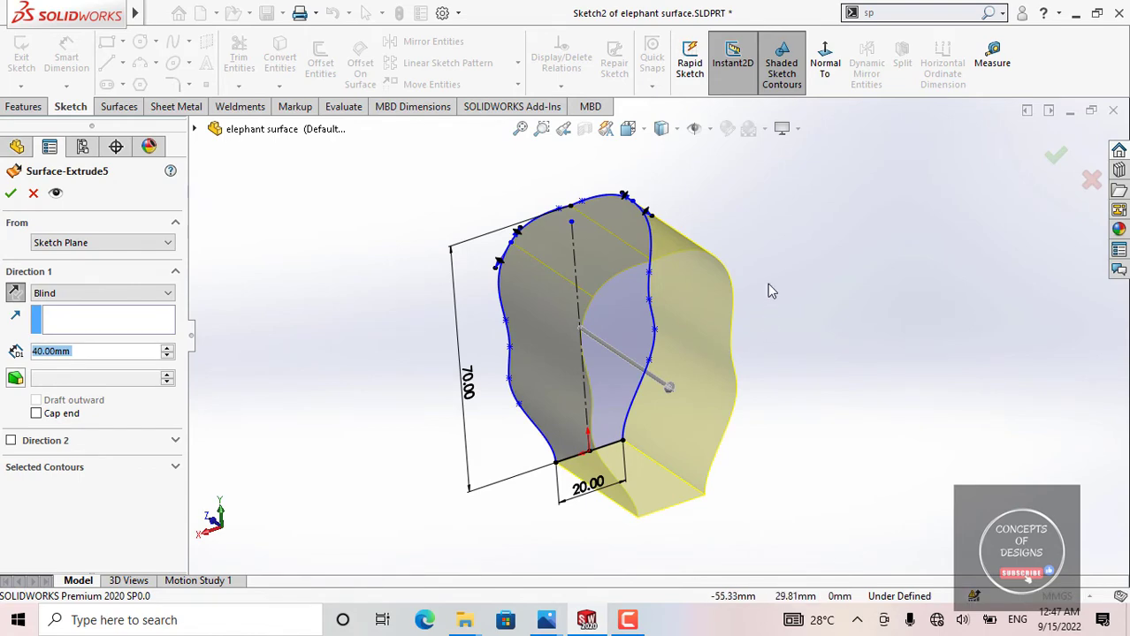
{"action": "middle_click_drag", "start_coordinate": [768, 285], "coordinate": [631, 270]}
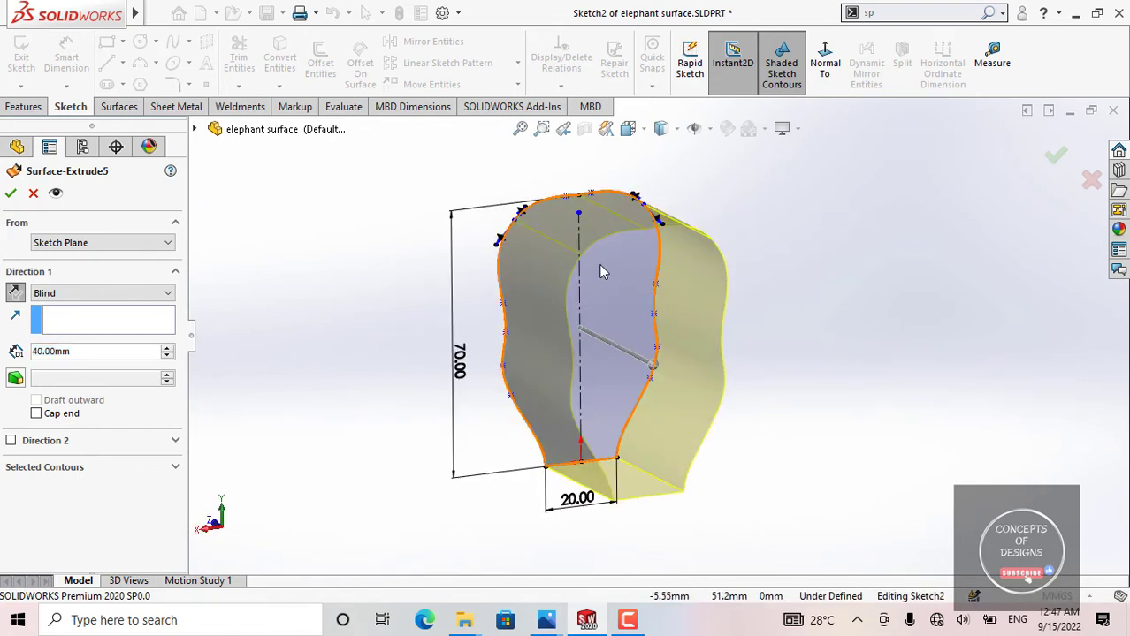
{"action": "middle_click_drag", "start_coordinate": [542, 322], "coordinate": [605, 326]}
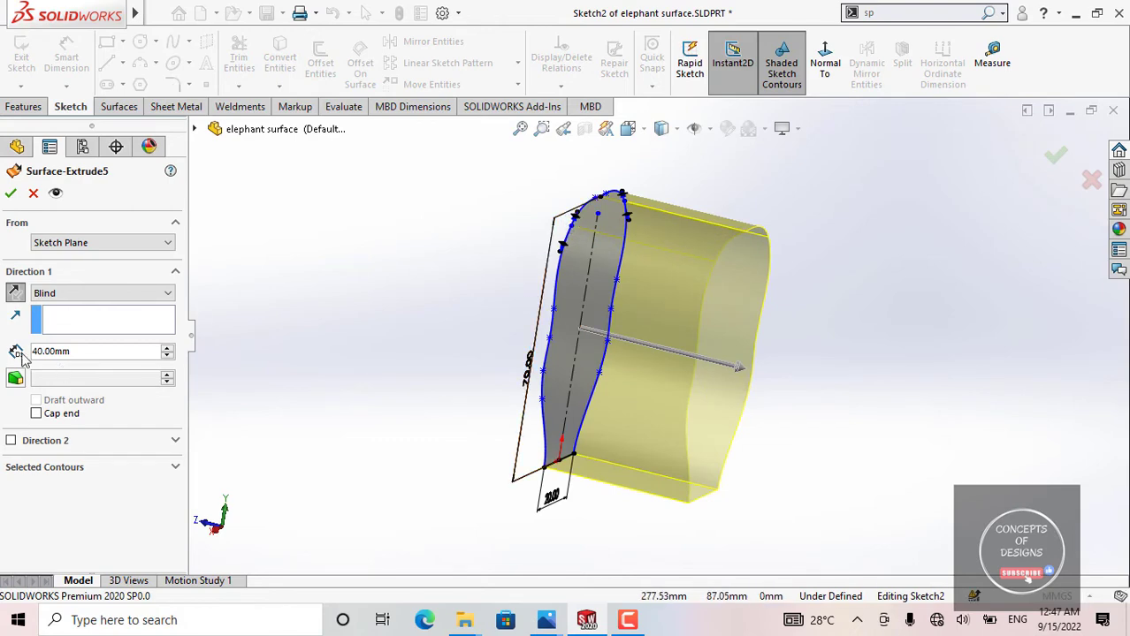
{"action": "left_click", "coordinate": [11, 193]}
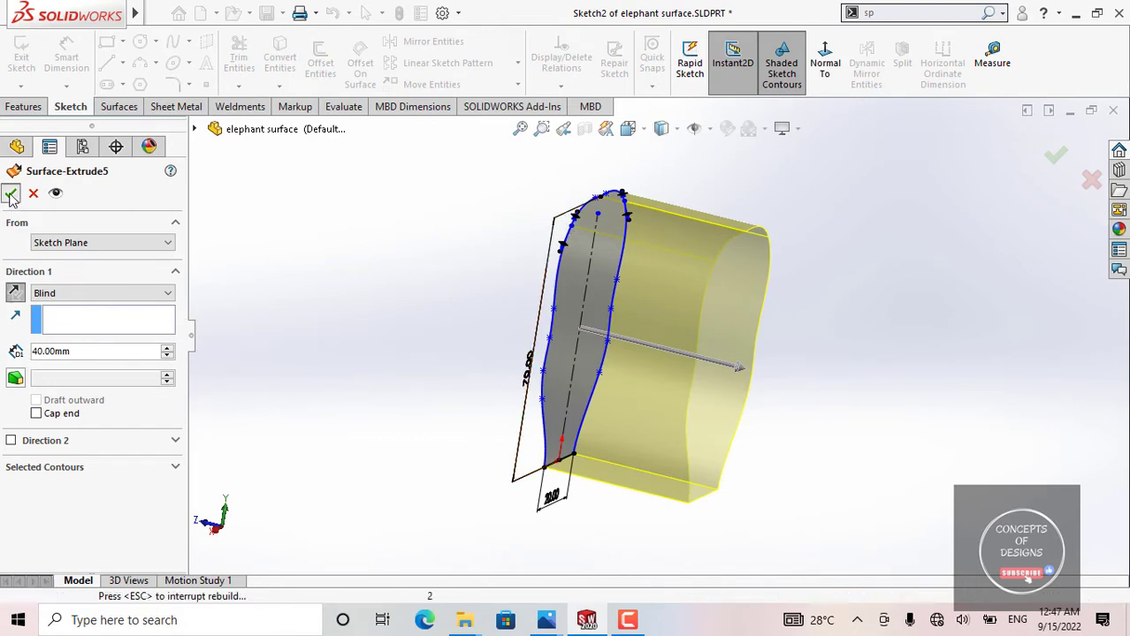
{"action": "left_click", "coordinate": [380, 325]}
Step: Roll the history forward to include Surface-Sweep8 and inspect how the swept face surface crosses the extruded outline
{"action": "left_click_drag", "start_coordinate": [155, 414], "coordinate": [153, 430]}
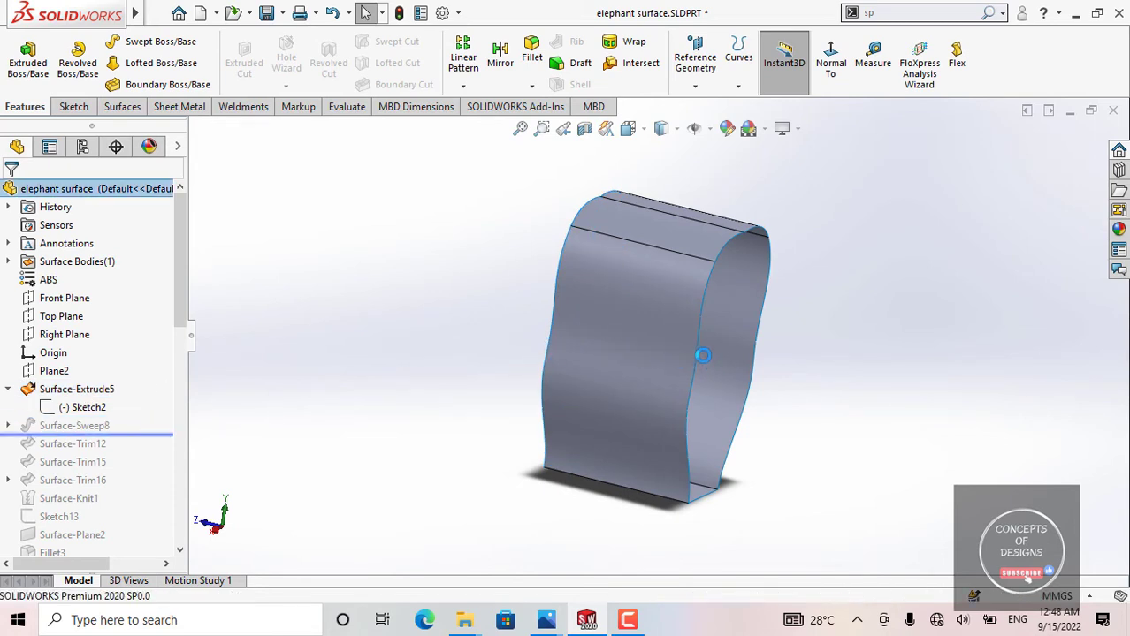
{"action": "middle_click_drag", "start_coordinate": [673, 331], "coordinate": [591, 299]}
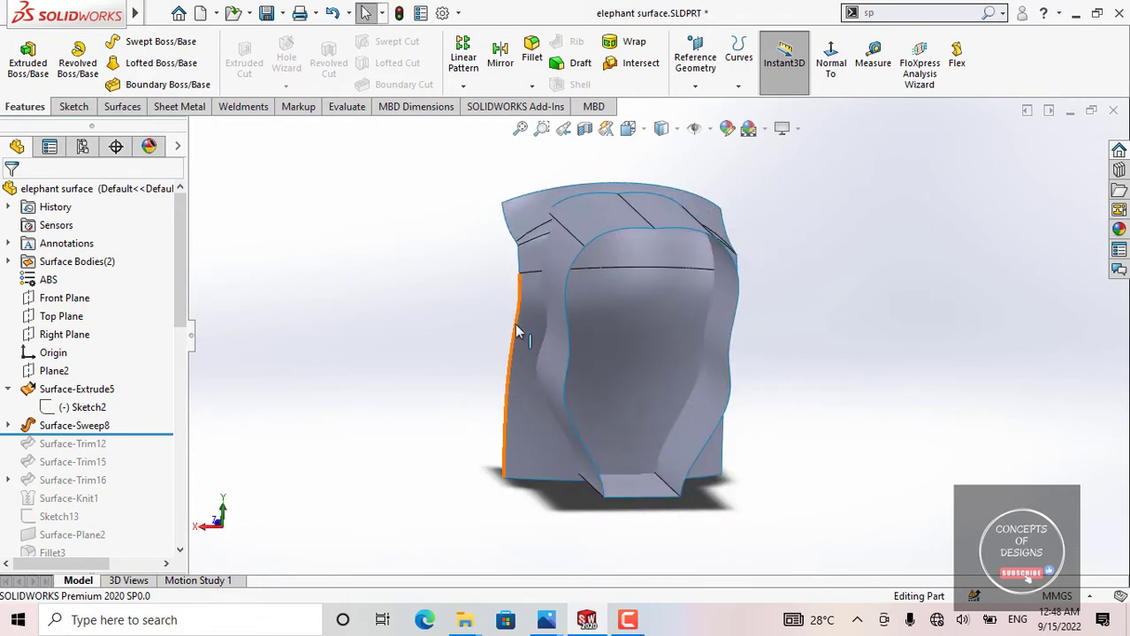
{"action": "middle_click_drag", "start_coordinate": [570, 335], "coordinate": [688, 194]}
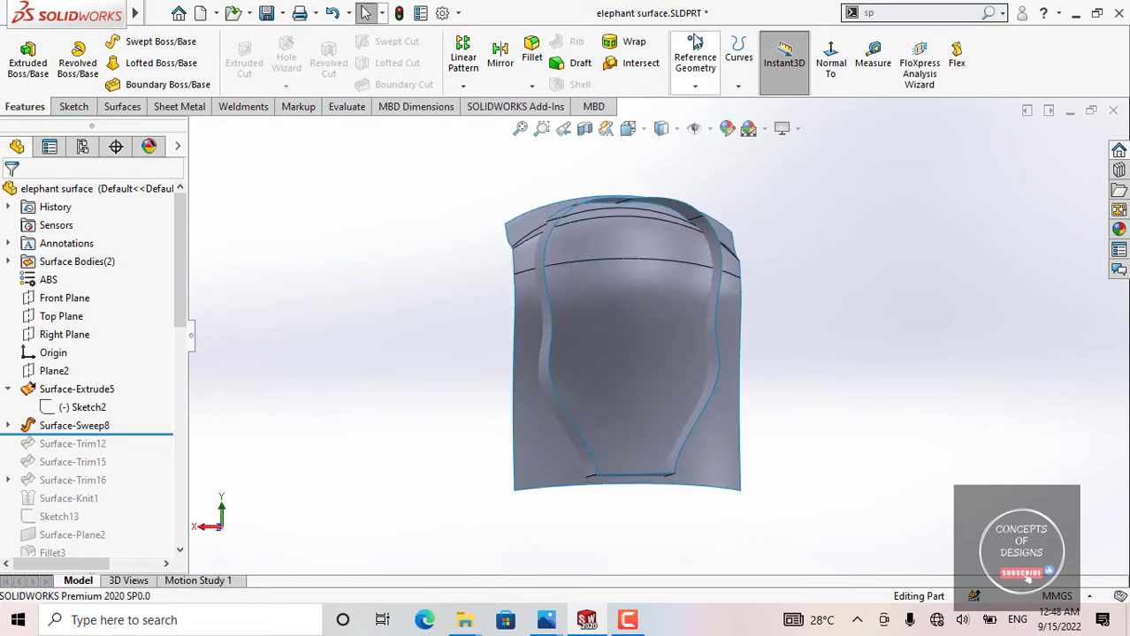
{"action": "left_click", "coordinate": [784, 57]}
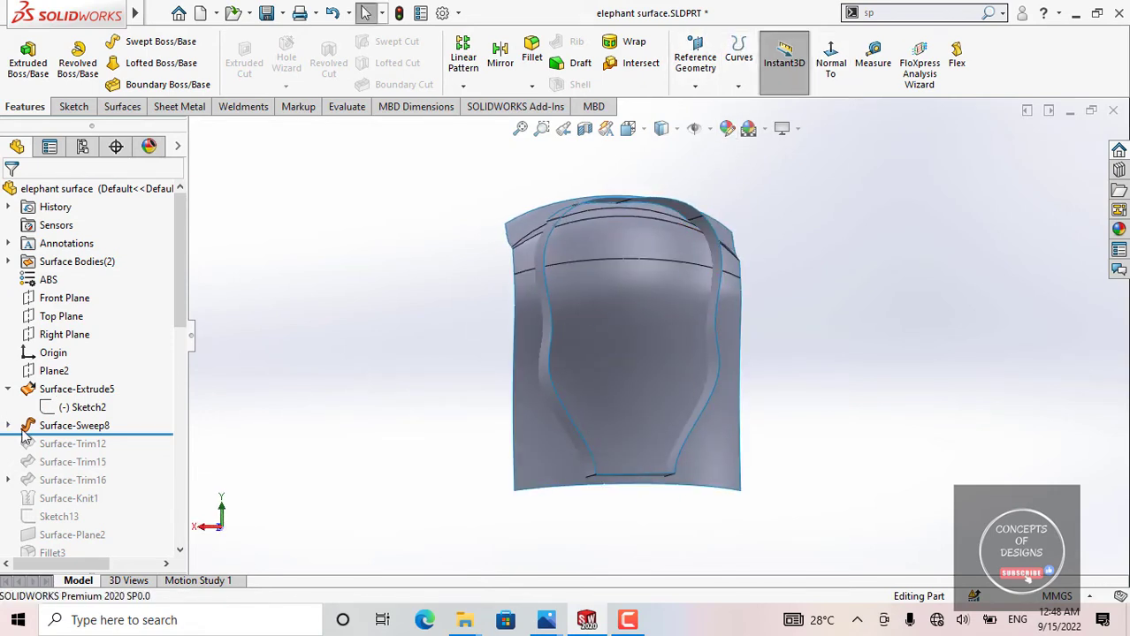
{"action": "middle_click_drag", "start_coordinate": [513, 354], "coordinate": [718, 335]}
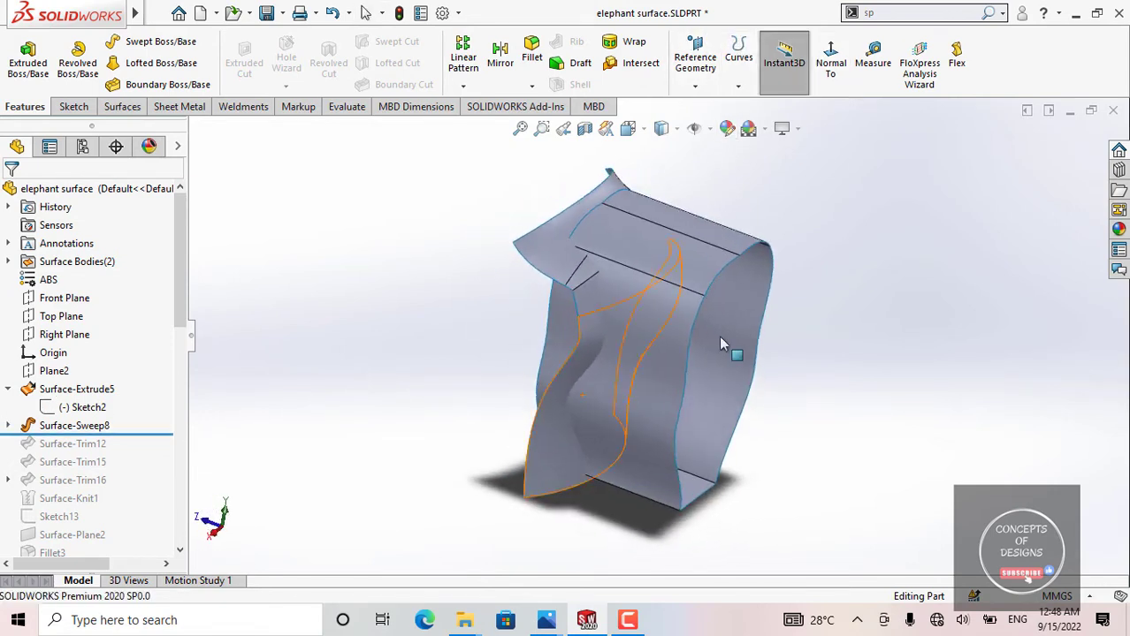
{"action": "left_click", "coordinate": [659, 369]}
{"action": "mouse_move", "coordinate": [660, 368]}
{"action": "middle_mouse_down"}
{"action": "mouse_move", "coordinate": [624, 325]}
{"action": "mouse_move", "coordinate": [681, 436]}
{"action": "mouse_move", "coordinate": [526, 356]}
{"action": "middle_mouse_up"}
{"action": "left_click", "coordinate": [624, 325]}
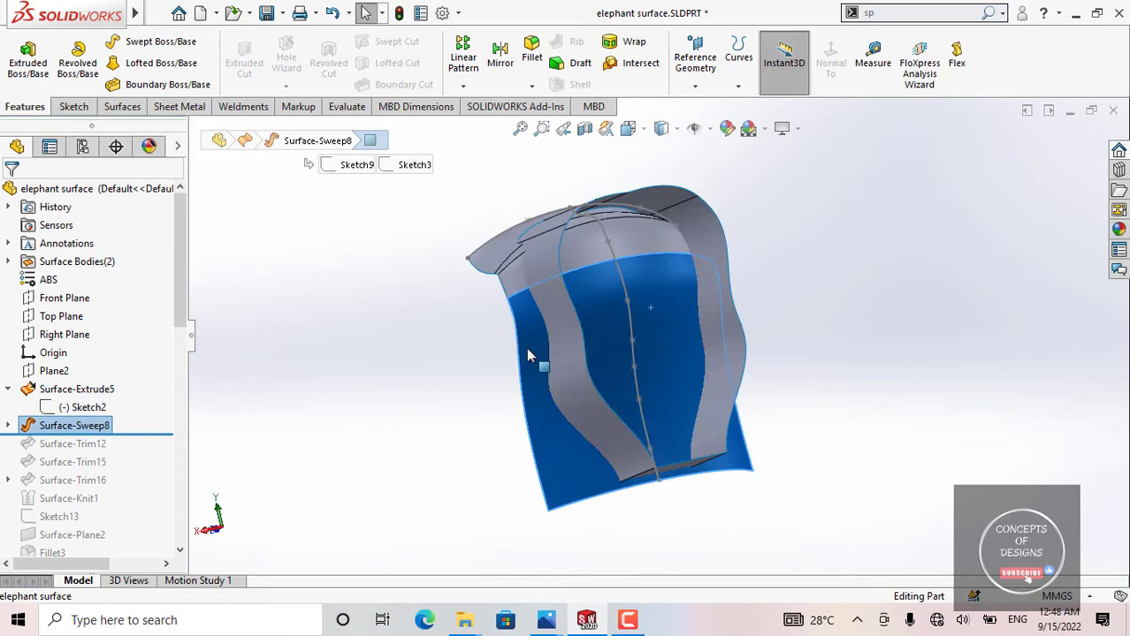
{"action": "left_click", "coordinate": [597, 262]}
{"action": "left_click", "coordinate": [376, 375]}
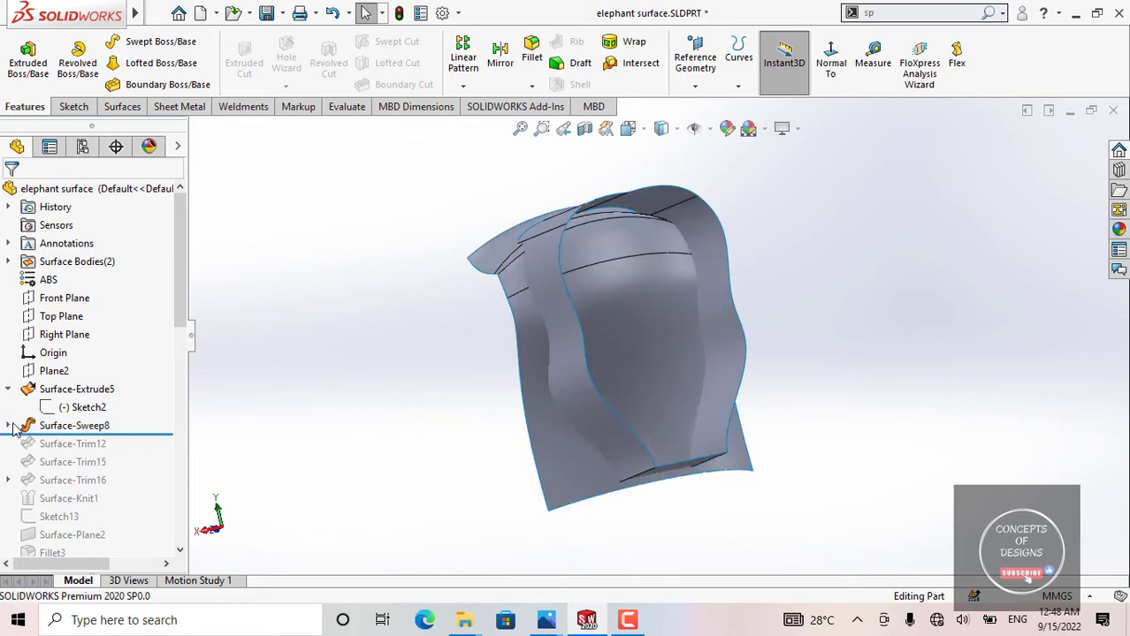
Step: Open Sketch3 of Surface-Sweep8 in a view normal to its plane, examine the spline's profile and dimension, and exit the sketch
{"action": "left_click", "coordinate": [9, 426]}
{"action": "left_click", "coordinate": [84, 461]}
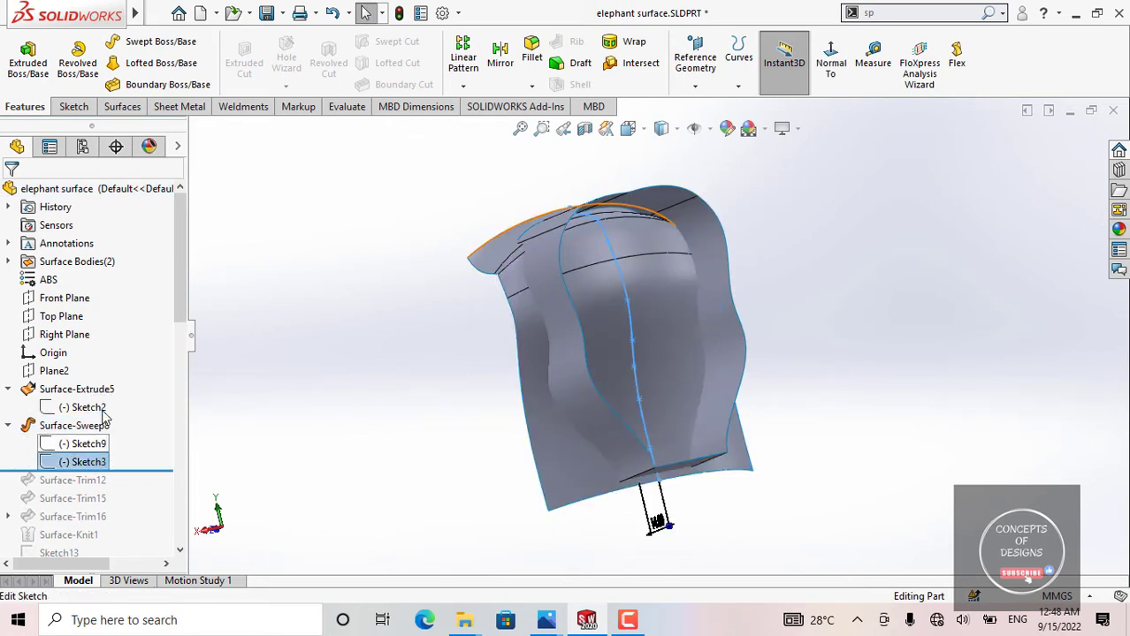
{"action": "left_click", "coordinate": [103, 415]}
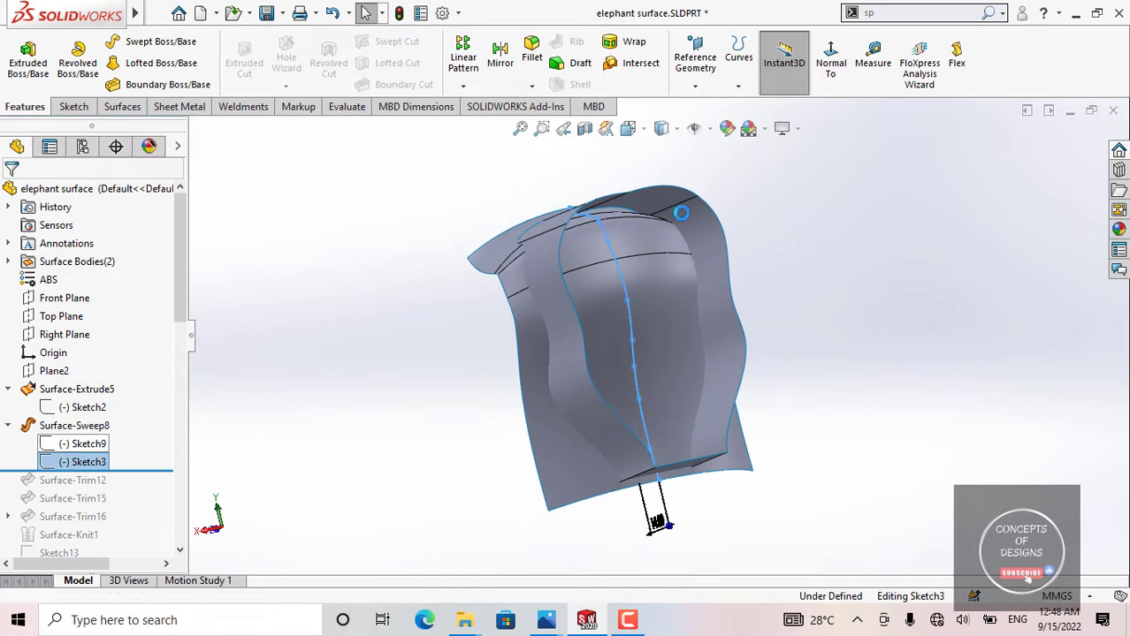
{"action": "left_click", "coordinate": [823, 65]}
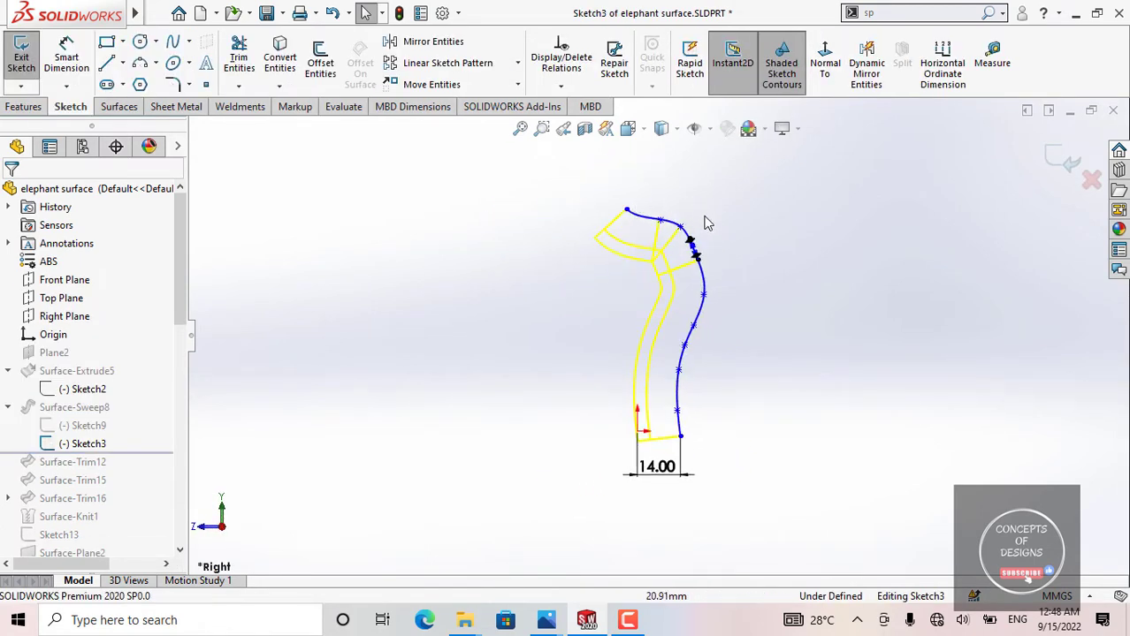
{"action": "scroll", "coordinate": [665, 216], "scroll_direction": "down", "scroll_amount": 2}
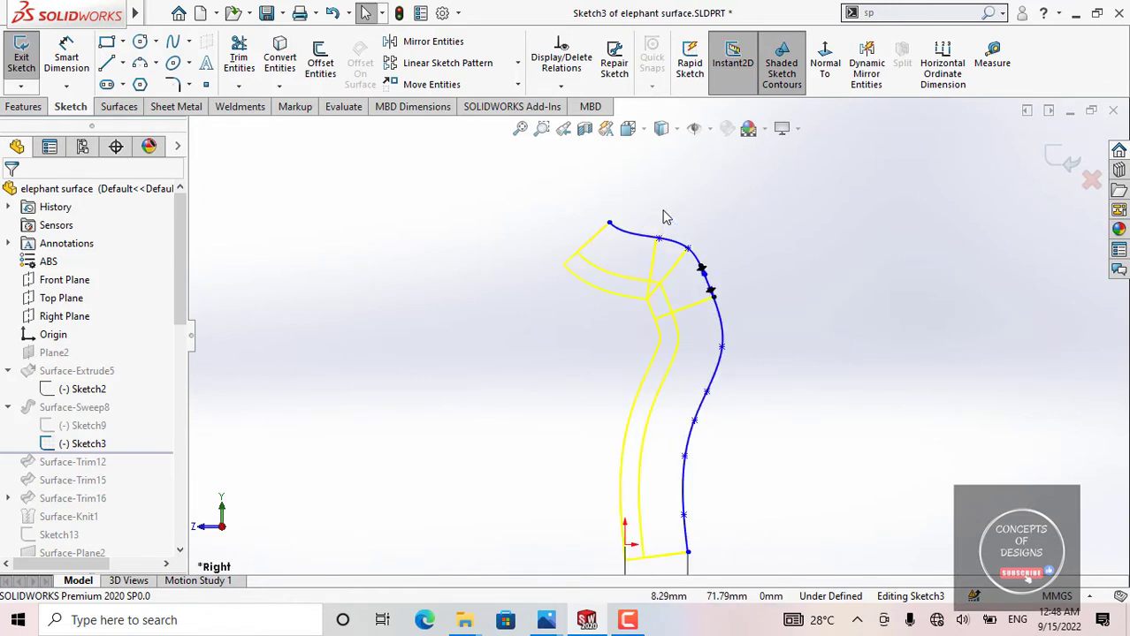
{"action": "scroll", "coordinate": [671, 257], "scroll_direction": "up", "scroll_amount": 2}
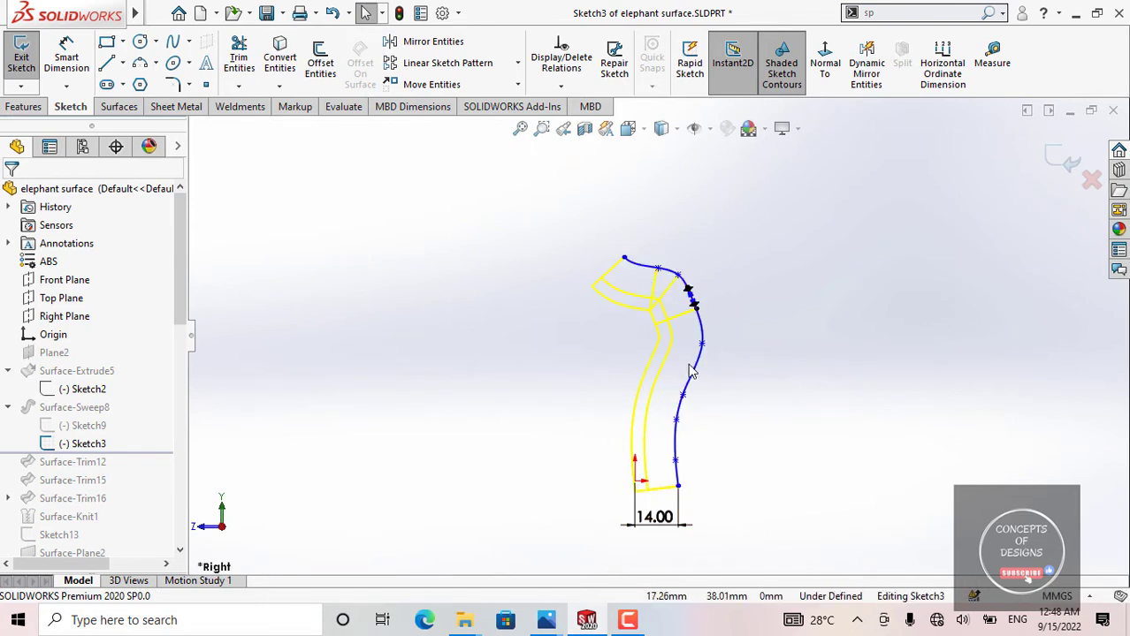
{"action": "scroll", "coordinate": [692, 372], "scroll_direction": "up", "scroll_amount": 1}
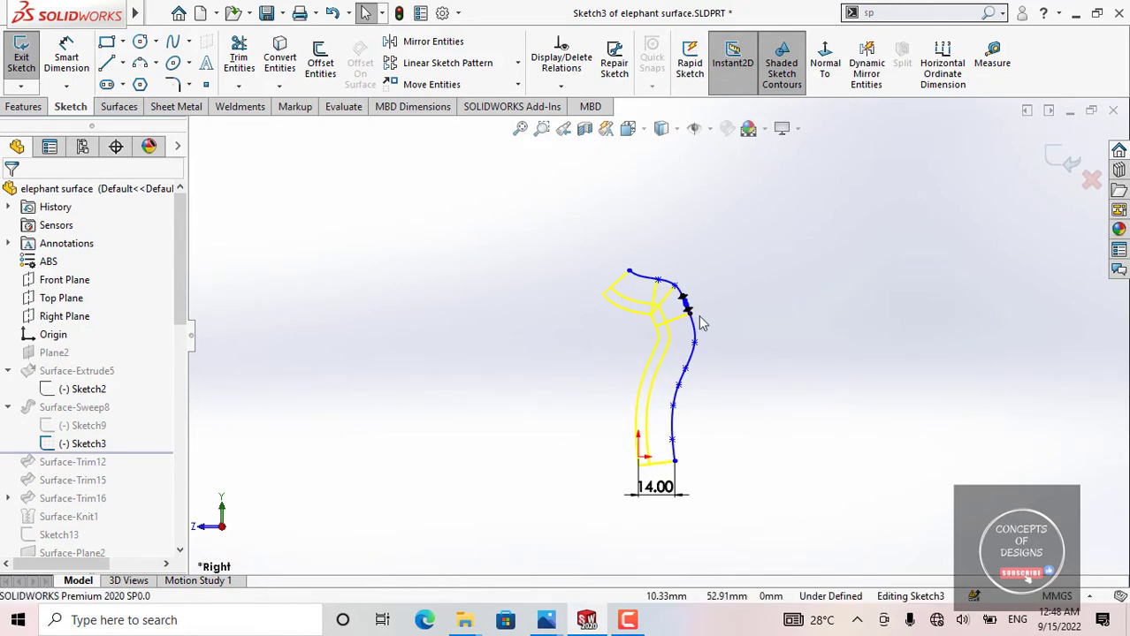
{"action": "scroll", "coordinate": [706, 325], "scroll_direction": "down", "scroll_amount": 2}
{"action": "scroll", "coordinate": [658, 502], "scroll_direction": "up", "scroll_amount": 2}
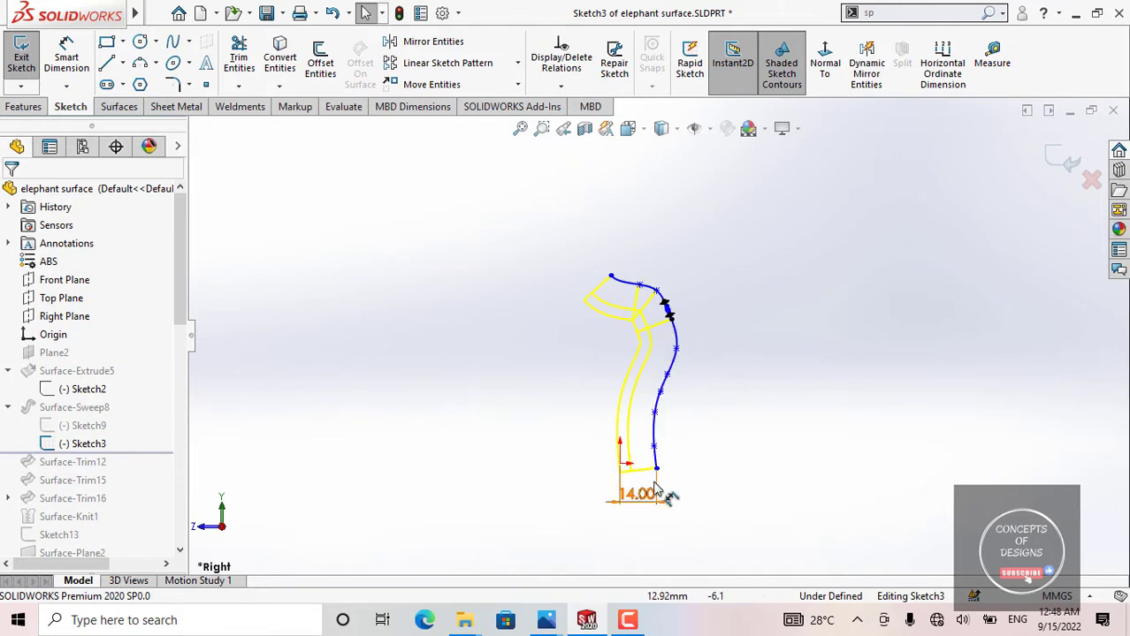
{"action": "left_click", "coordinate": [22, 58]}
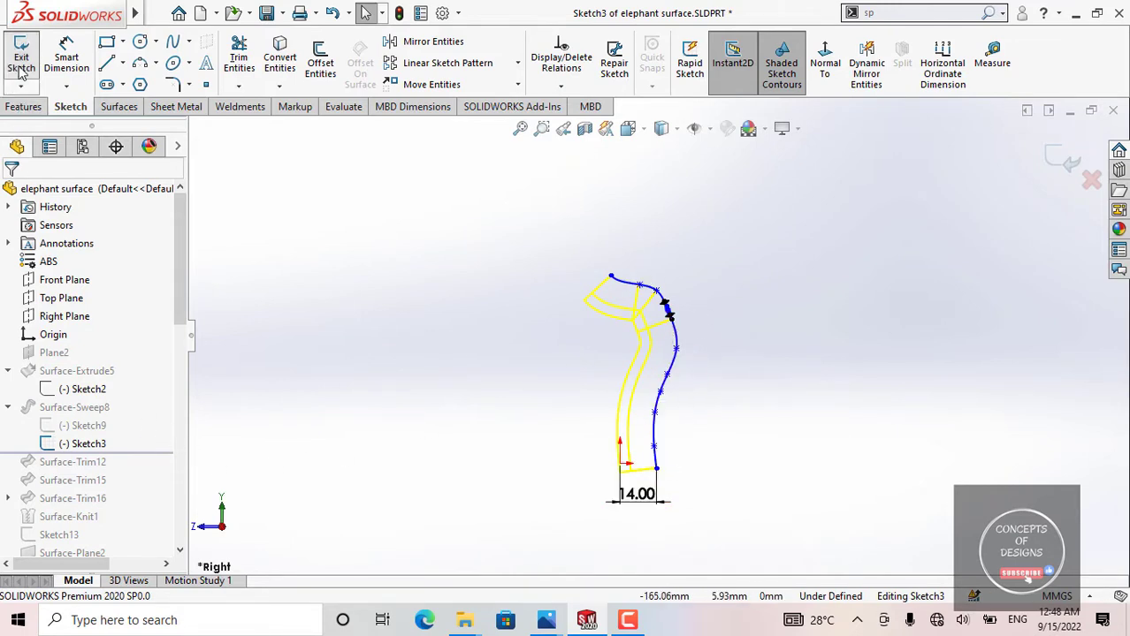
Step: Roll the history back above Surface-Sweep8 and view the extrusion's outline, Sketch2, face-on
{"action": "left_click_drag", "start_coordinate": [163, 475], "coordinate": [162, 416]}
{"action": "middle_click_drag", "start_coordinate": [650, 438], "coordinate": [588, 436]}
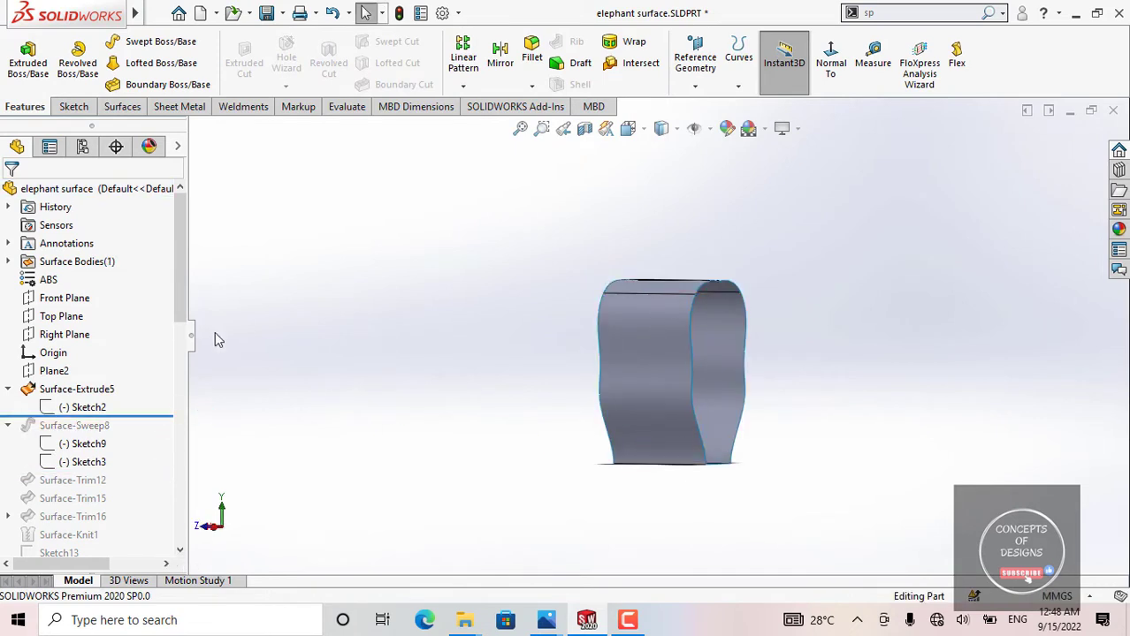
{"action": "left_click", "coordinate": [89, 408]}
{"action": "left_click", "coordinate": [831, 58]}
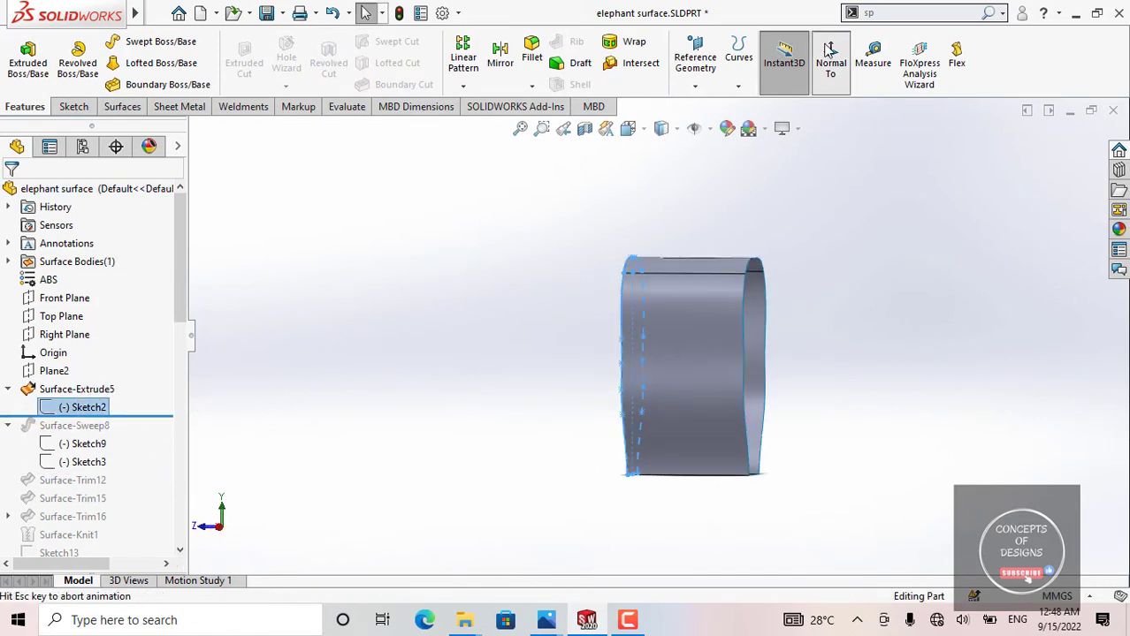
{"action": "scroll", "coordinate": [695, 232], "scroll_direction": "up", "scroll_amount": 1}
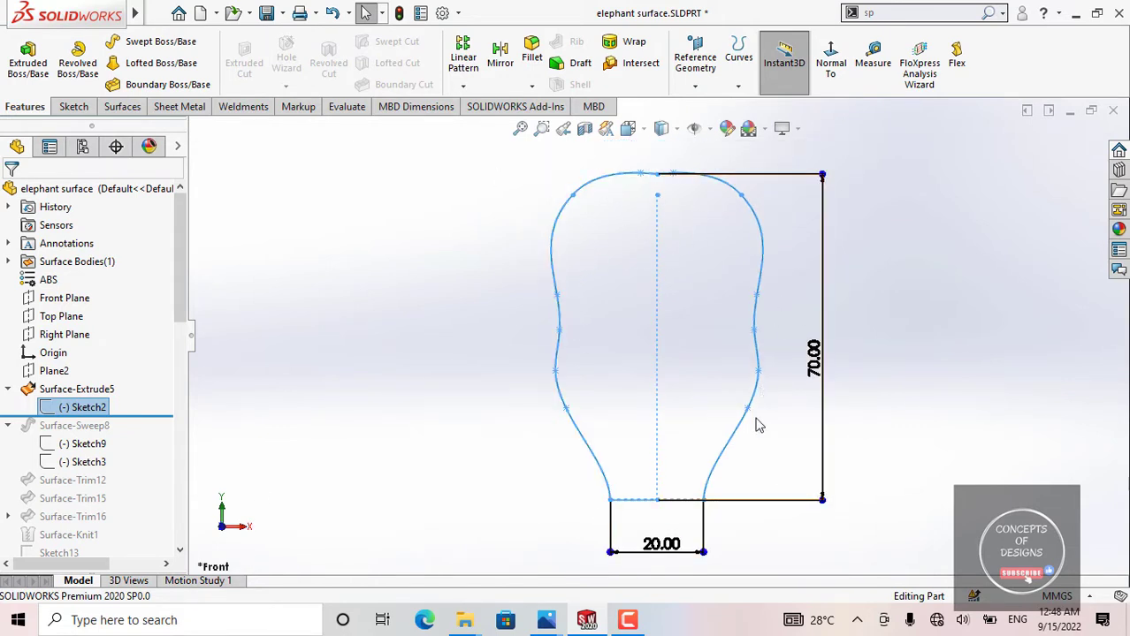
Step: Roll the history forward past Surface-Sweep8 and turn the model to a straight side view of the swept surface
{"action": "left_click_drag", "start_coordinate": [155, 416], "coordinate": [156, 471]}
{"action": "middle_click_drag", "start_coordinate": [622, 355], "coordinate": [749, 366]}
{"action": "left_click", "coordinate": [833, 51]}
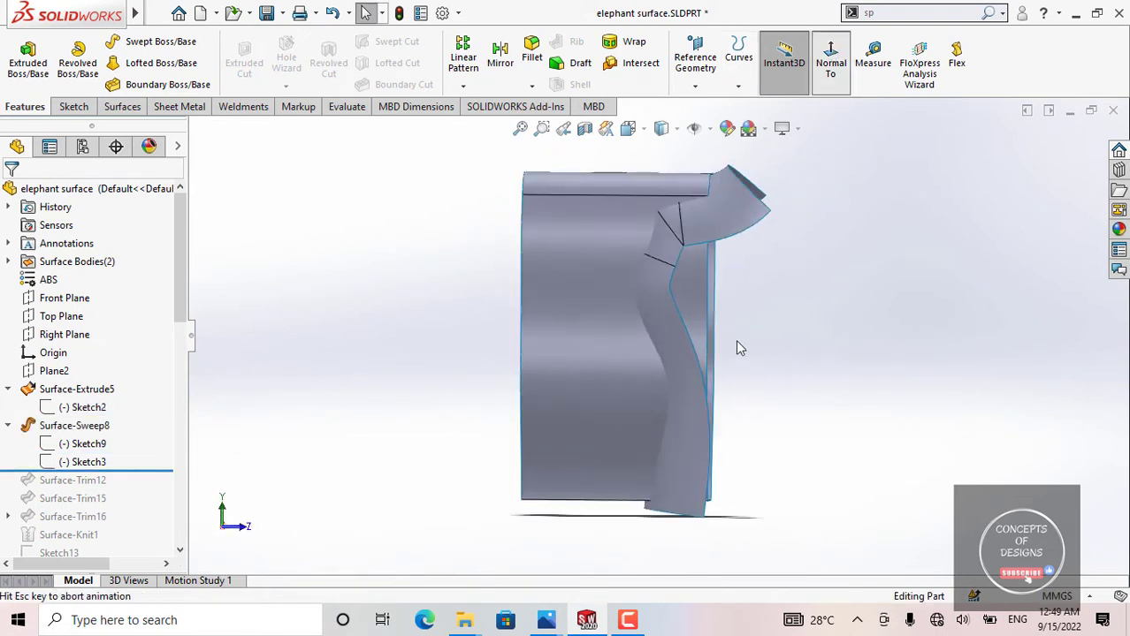
{"action": "middle_click_drag", "start_coordinate": [643, 306], "coordinate": [895, 328]}
{"action": "left_click", "coordinate": [830, 69]}
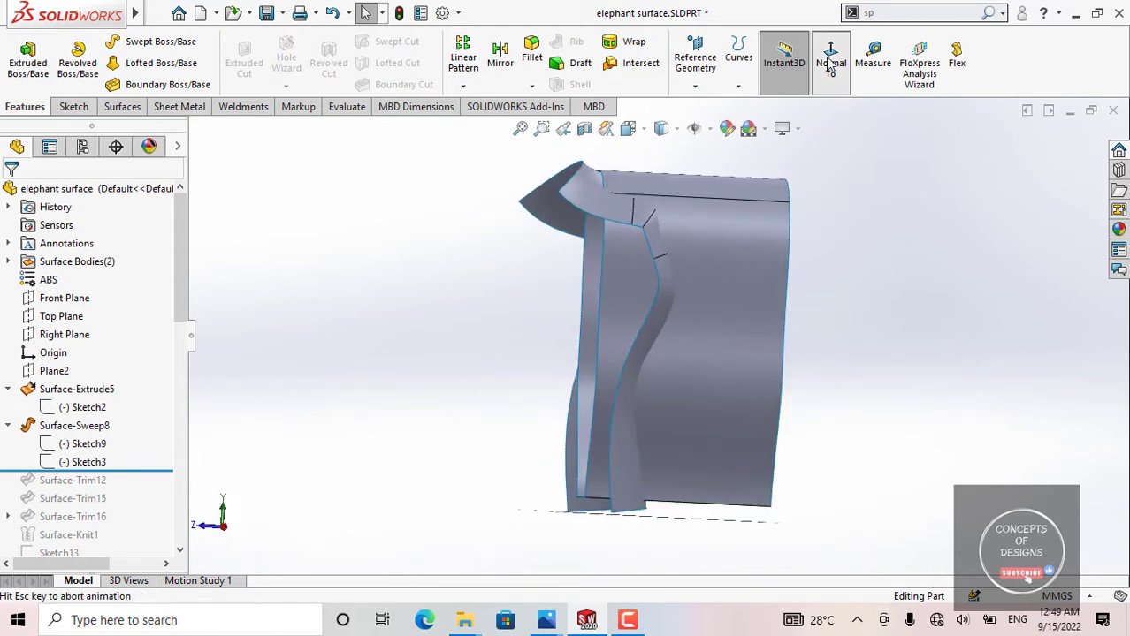
Step: Open Sketch3 of Surface-Sweep8, examine its spline against the swept surface's edges from several angles, and exit the sketch
{"action": "left_click", "coordinate": [84, 461]}
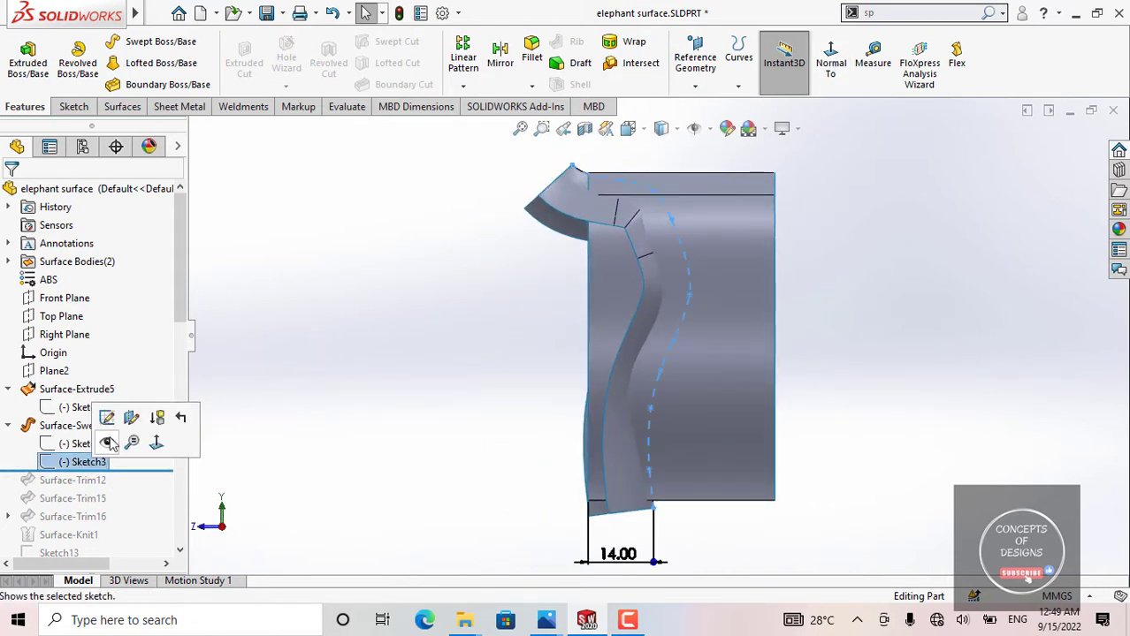
{"action": "left_click", "coordinate": [99, 416]}
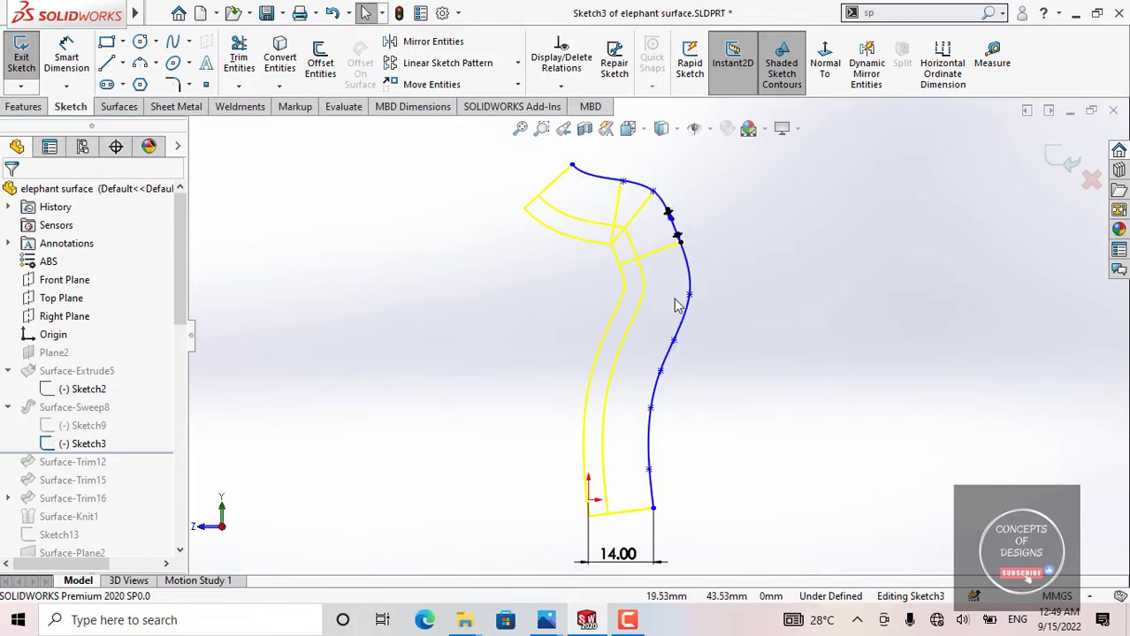
{"action": "mouse_move", "coordinate": [648, 262]}
{"action": "middle_mouse_down"}
{"action": "mouse_move", "coordinate": [660, 239]}
{"action": "mouse_move", "coordinate": [631, 284]}
{"action": "mouse_move", "coordinate": [542, 284]}
{"action": "mouse_move", "coordinate": [676, 252]}
{"action": "mouse_move", "coordinate": [676, 262]}
{"action": "middle_mouse_up"}
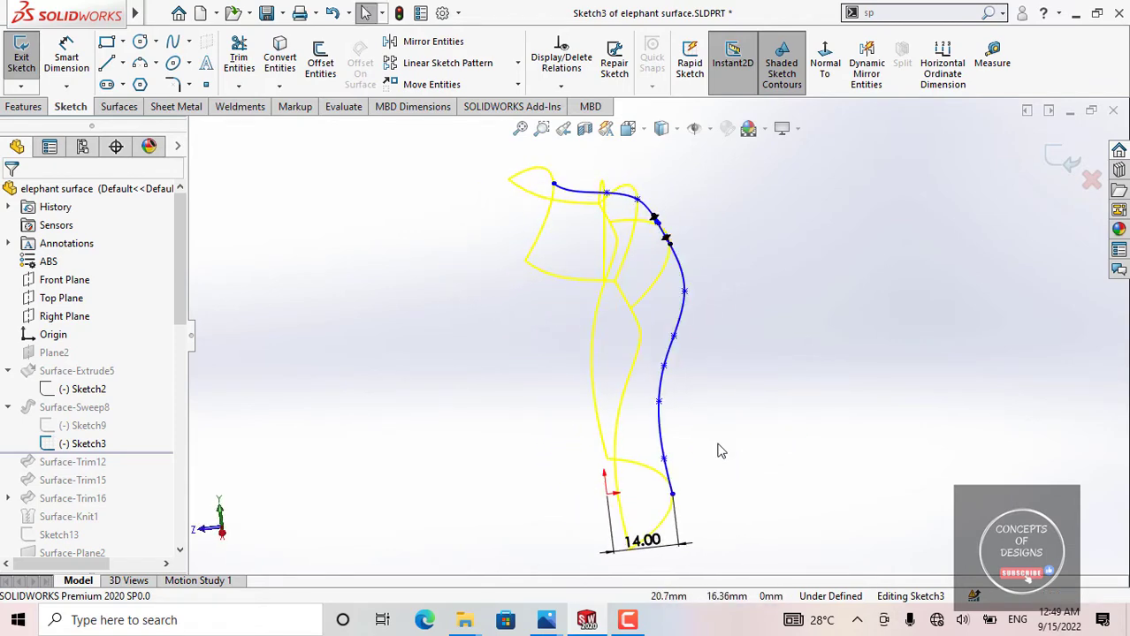
{"action": "mouse_move", "coordinate": [655, 357]}
{"action": "middle_mouse_down"}
{"action": "mouse_move", "coordinate": [559, 355]}
{"action": "mouse_move", "coordinate": [622, 361]}
{"action": "middle_mouse_up"}
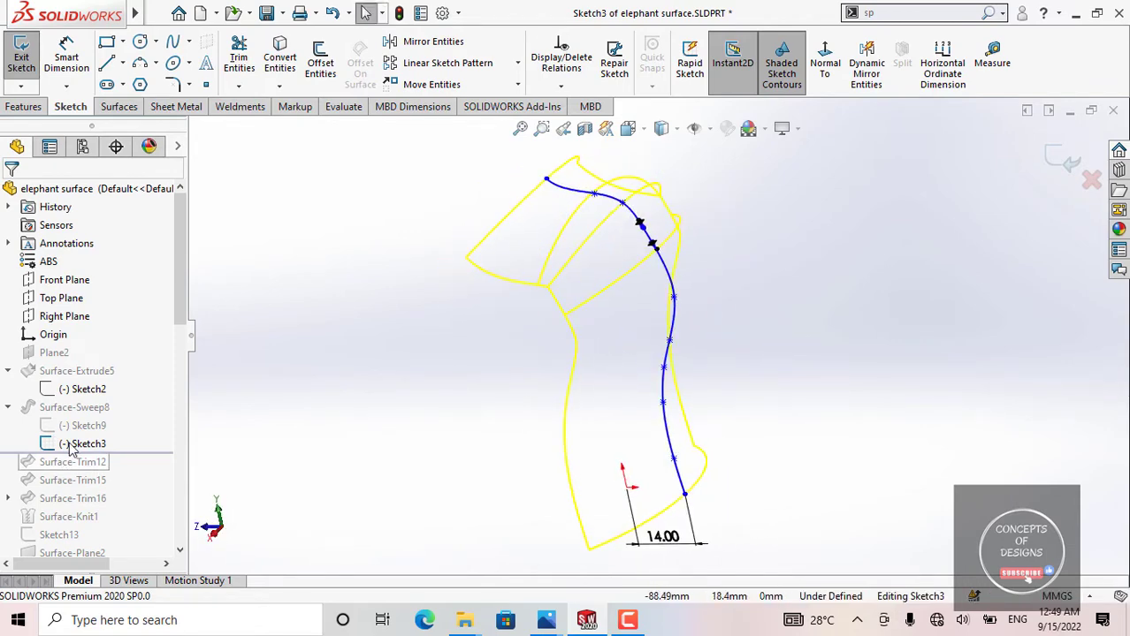
{"action": "scroll", "coordinate": [566, 212], "scroll_direction": "down", "scroll_amount": 3}
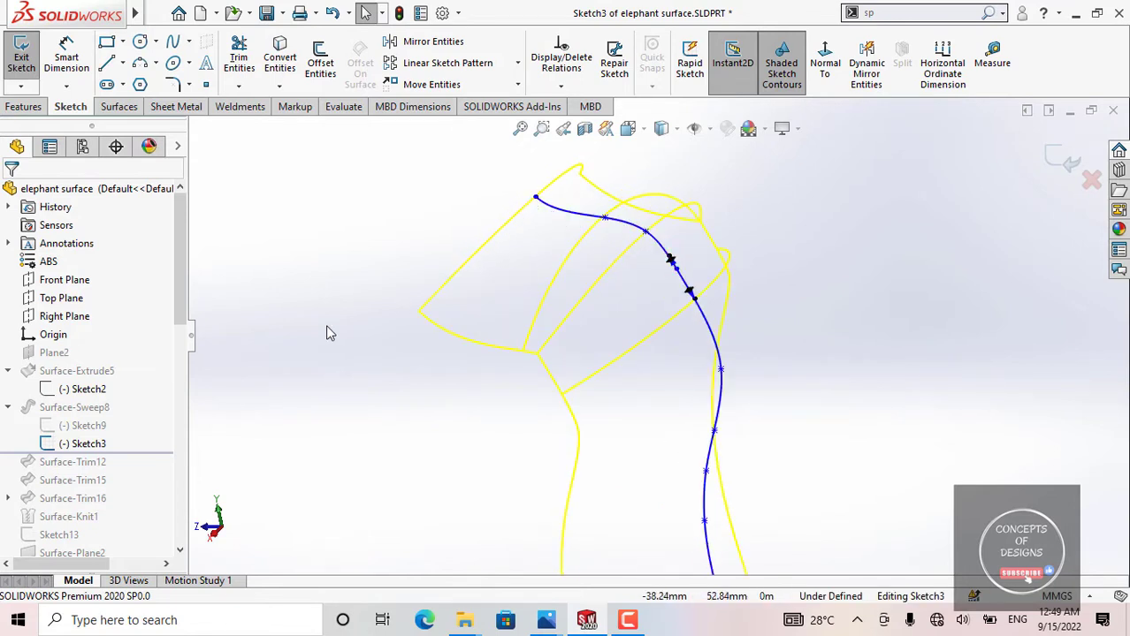
{"action": "left_click", "coordinate": [21, 57]}
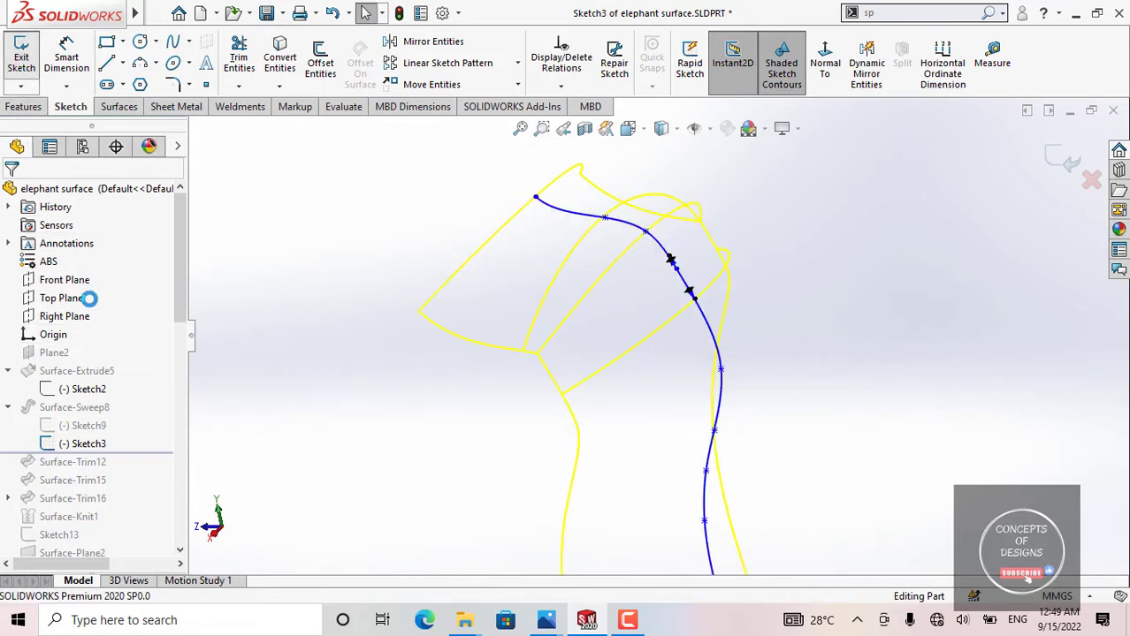
Step: Open the definition of Plane2, examine its first and second references and their constraints, and close it without changes
{"action": "left_click", "coordinate": [54, 371]}
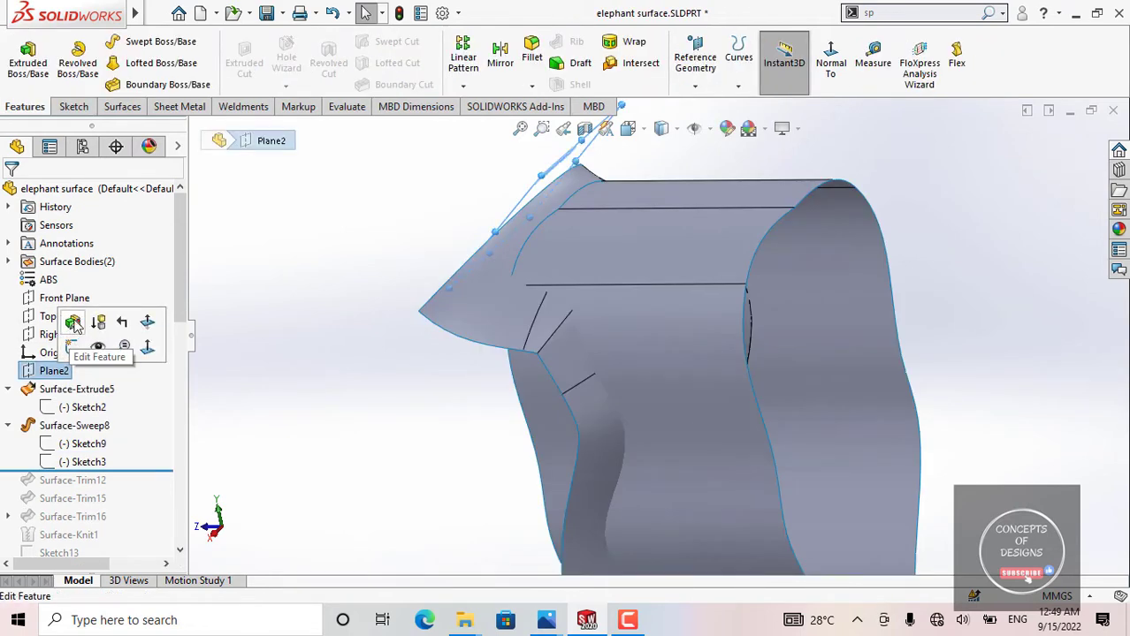
{"action": "middle_click_drag", "start_coordinate": [686, 284], "coordinate": [619, 294]}
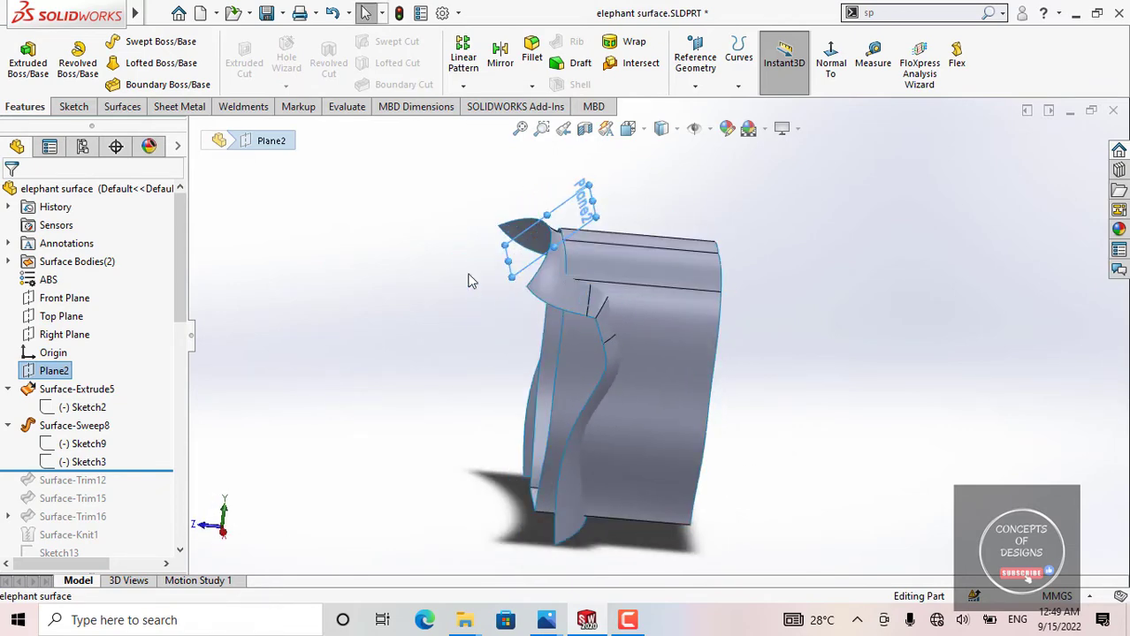
{"action": "left_click", "coordinate": [315, 324]}
{"action": "left_click", "coordinate": [54, 371]}
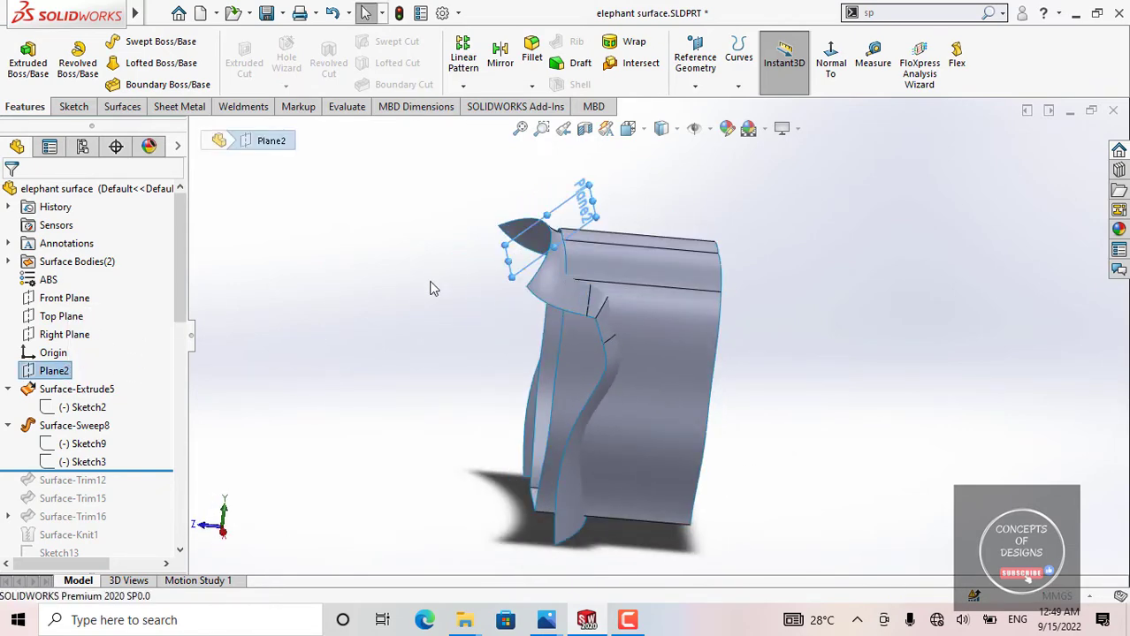
{"action": "middle_click_drag", "start_coordinate": [600, 245], "coordinate": [487, 264]}
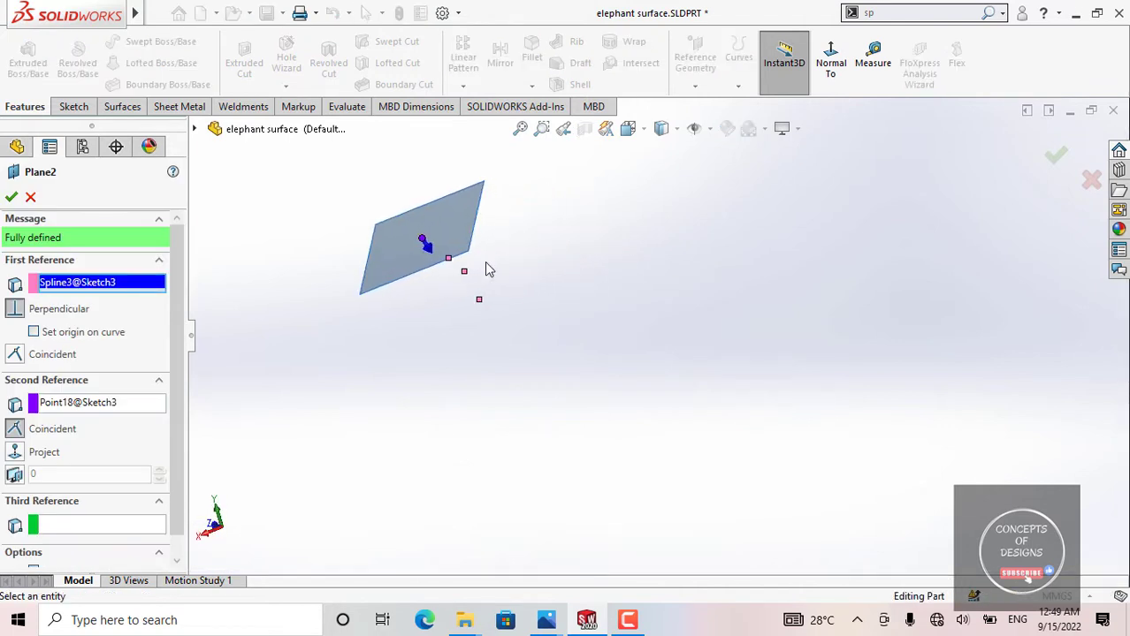
{"action": "left_click", "coordinate": [10, 198]}
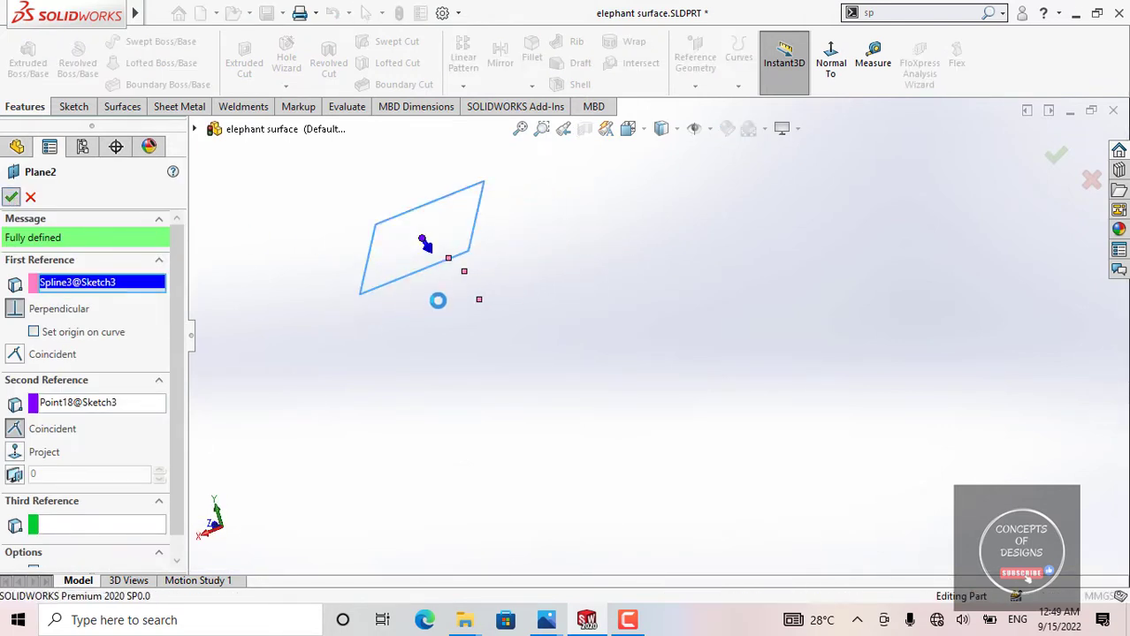
Step: Highlight Sketch3 on the model, examine where its spline meets the upper edge of the swept surface, and clear the selection
{"action": "scroll", "coordinate": [470, 316], "scroll_direction": "up", "scroll_amount": 2}
{"action": "middle_click_drag", "start_coordinate": [480, 319], "coordinate": [539, 303]}
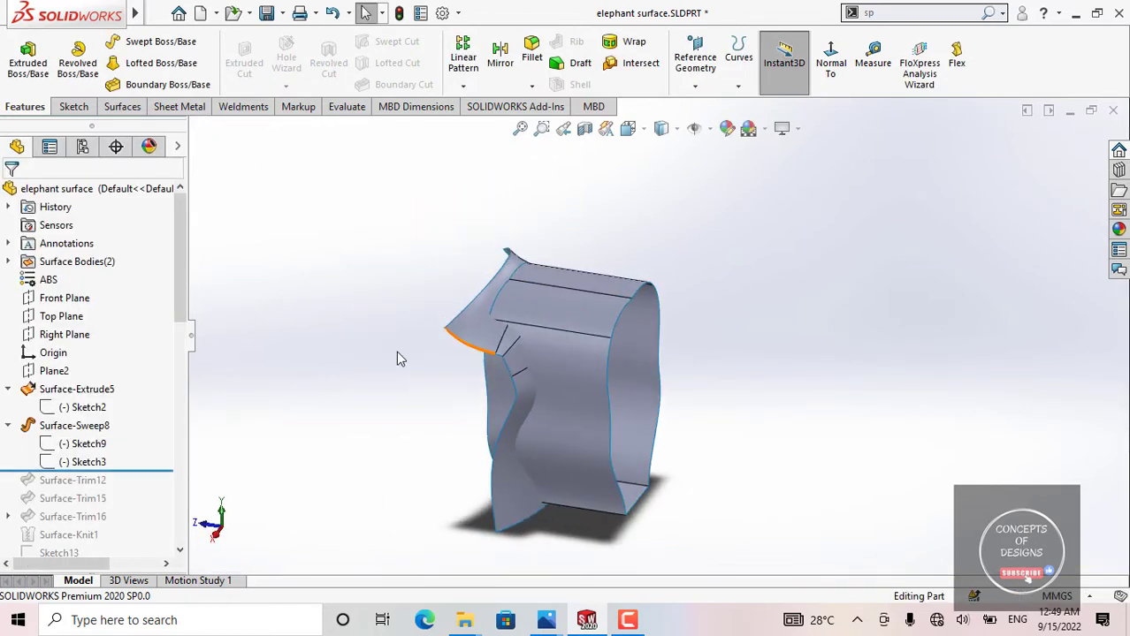
{"action": "left_click", "coordinate": [88, 462]}
{"action": "scroll", "coordinate": [521, 293], "scroll_direction": "down", "scroll_amount": 5}
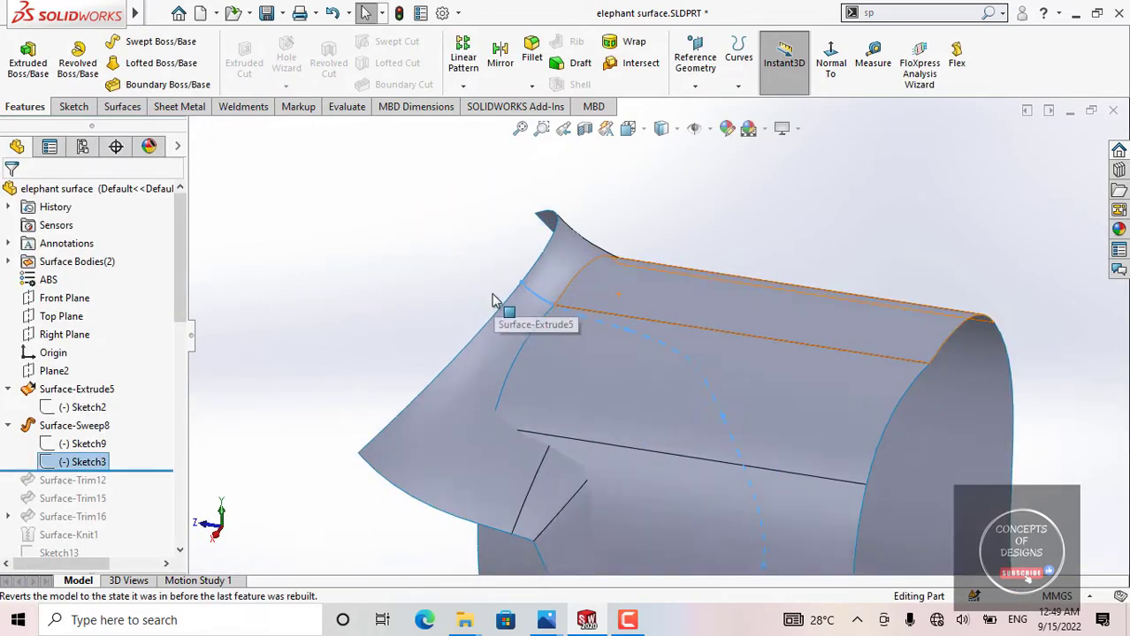
{"action": "scroll", "coordinate": [521, 305], "scroll_direction": "up", "scroll_amount": 5}
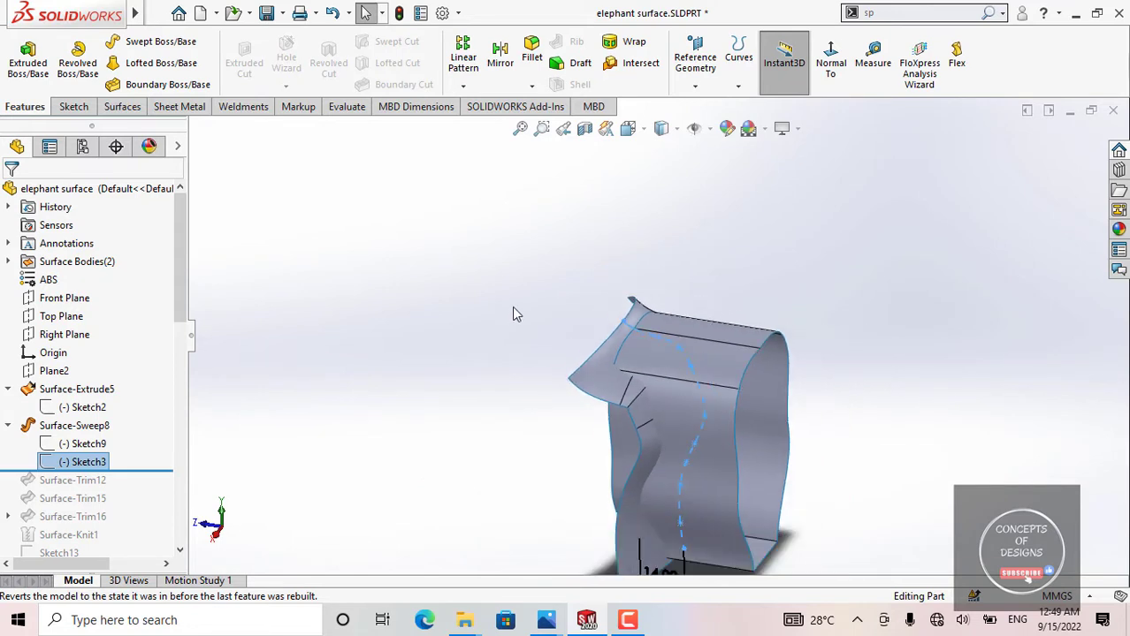
{"action": "left_click", "coordinate": [509, 307]}
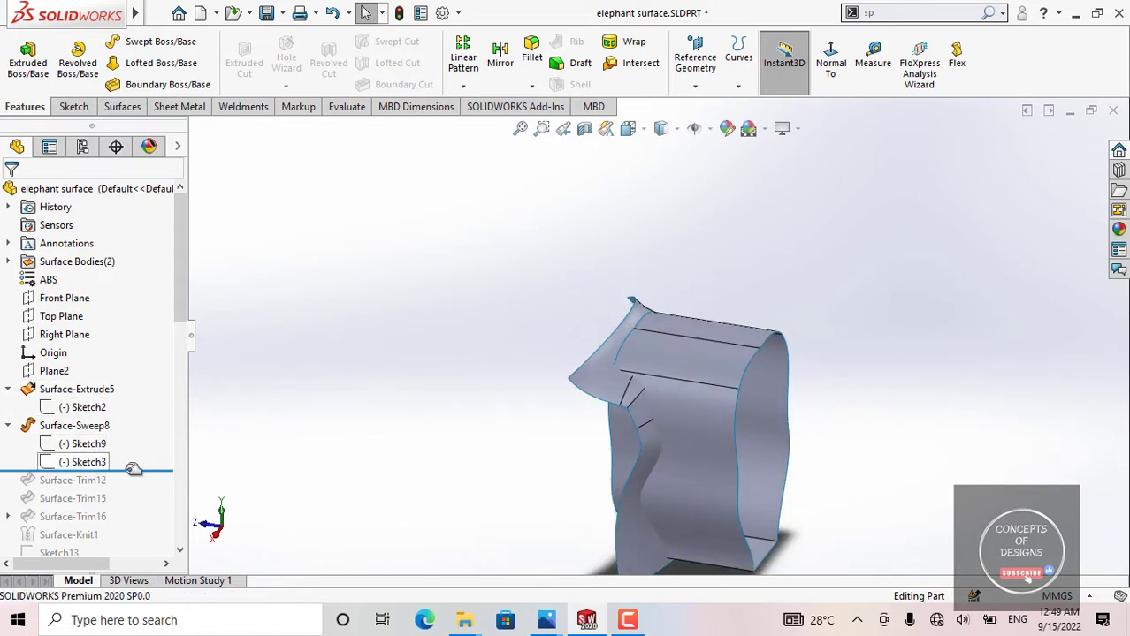
Step: Open Sketch9 of Surface-Sweep8 in a view normal to its plane, compare its arched profile with the Sketch3 path, and exit the sketch
{"action": "left_click", "coordinate": [104, 444]}
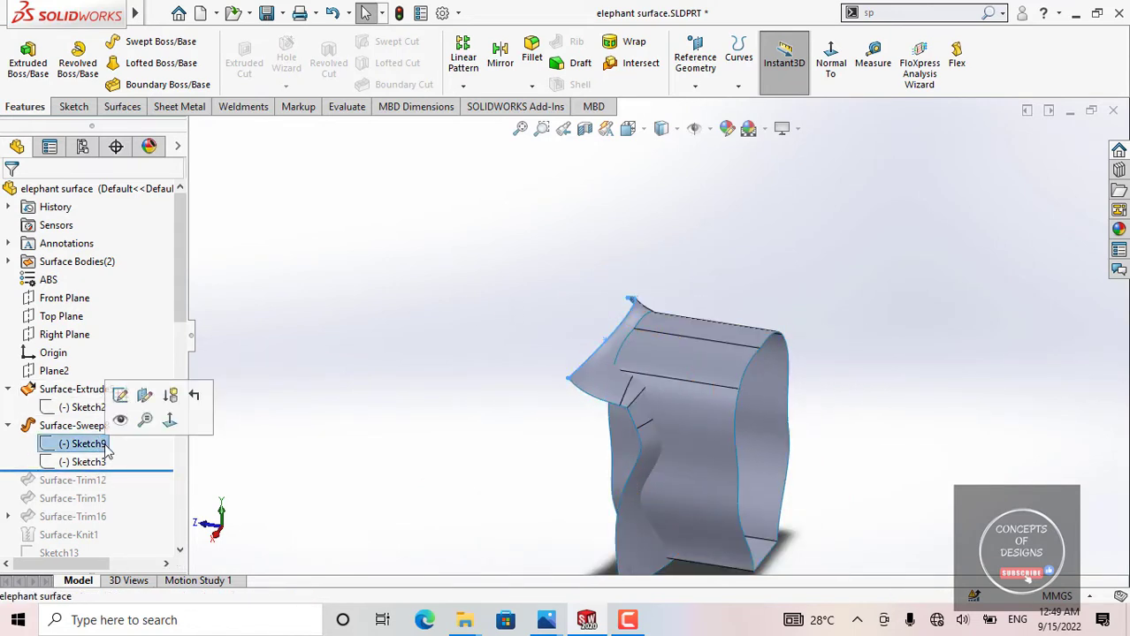
{"action": "left_click", "coordinate": [128, 396]}
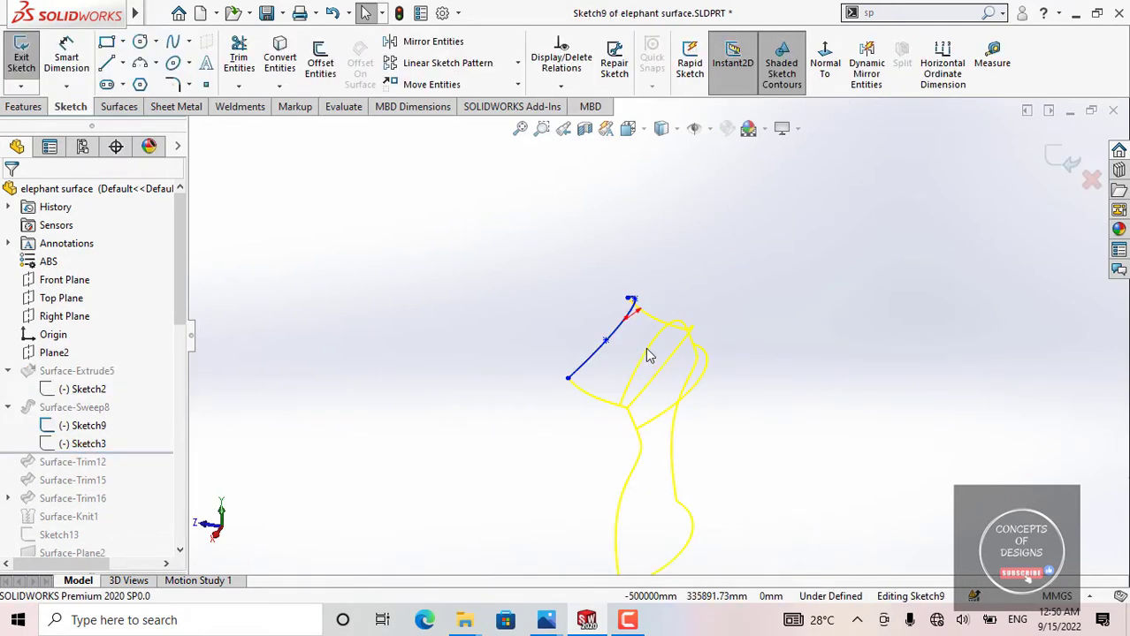
{"action": "mouse_move", "coordinate": [645, 349]}
{"action": "middle_mouse_down"}
{"action": "mouse_move", "coordinate": [521, 336]}
{"action": "mouse_move", "coordinate": [593, 408]}
{"action": "middle_mouse_up"}
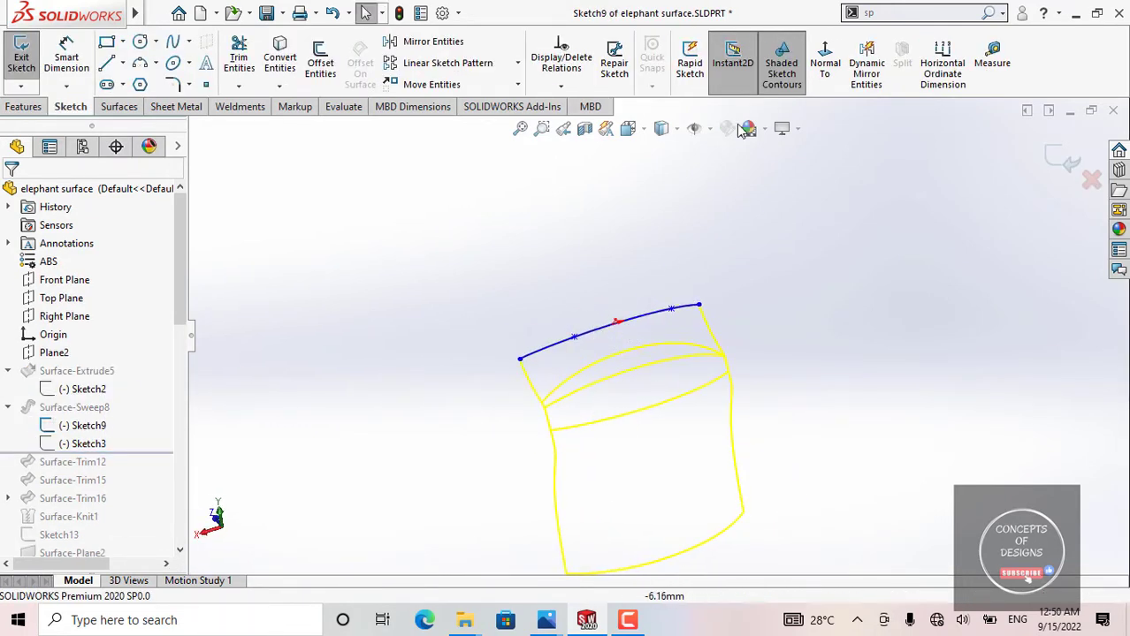
{"action": "left_click", "coordinate": [827, 55]}
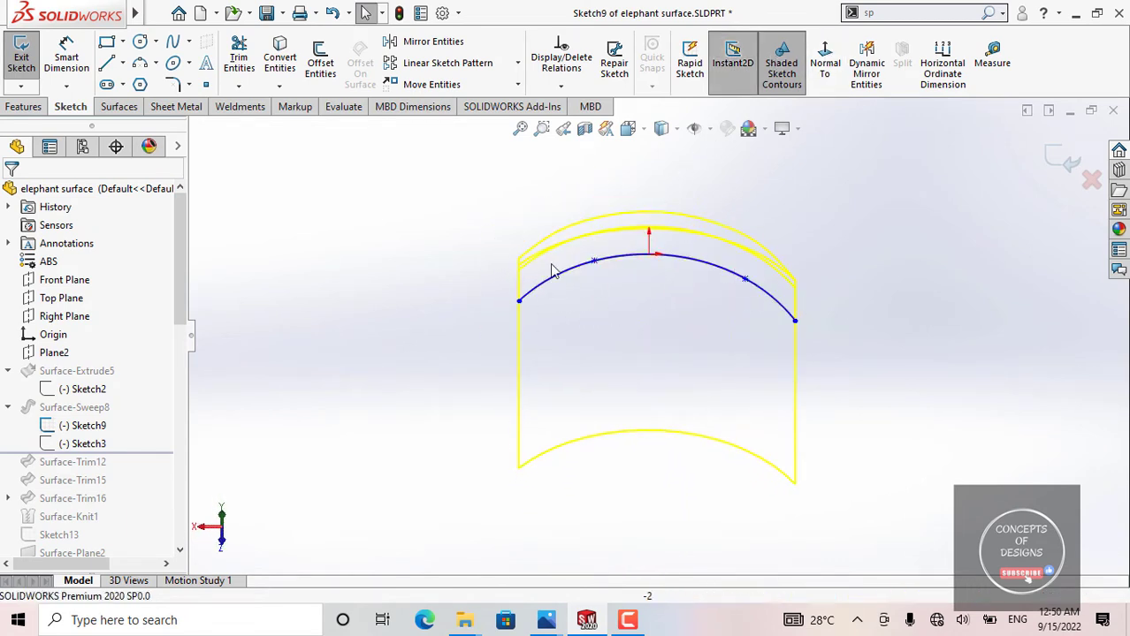
{"action": "scroll", "coordinate": [668, 331], "scroll_direction": "up", "scroll_amount": 3}
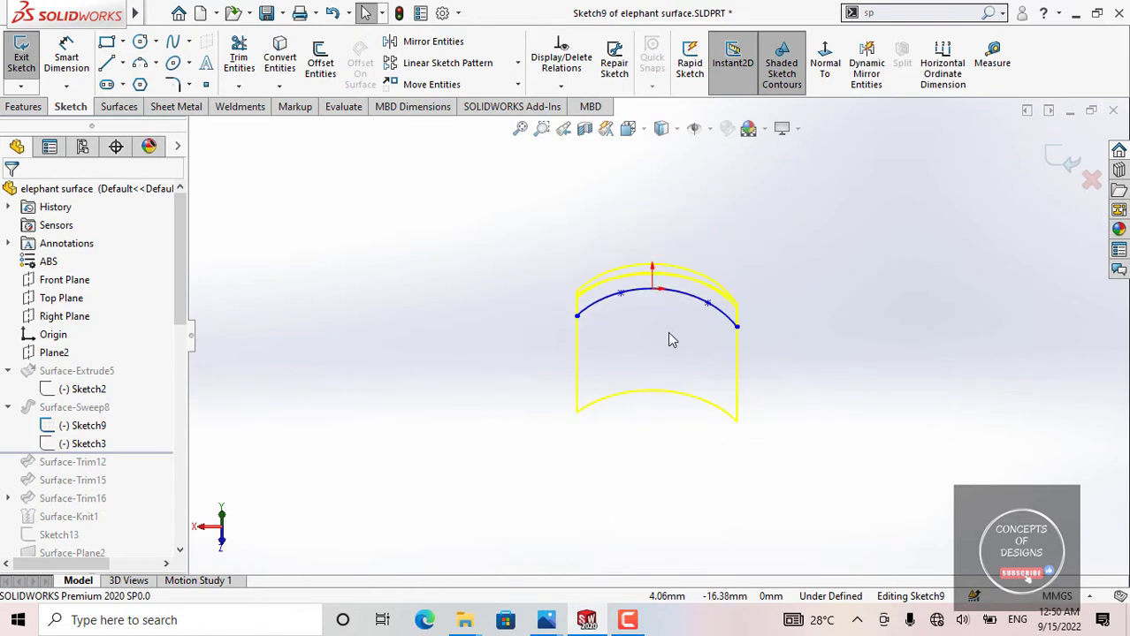
{"action": "left_click", "coordinate": [99, 428]}
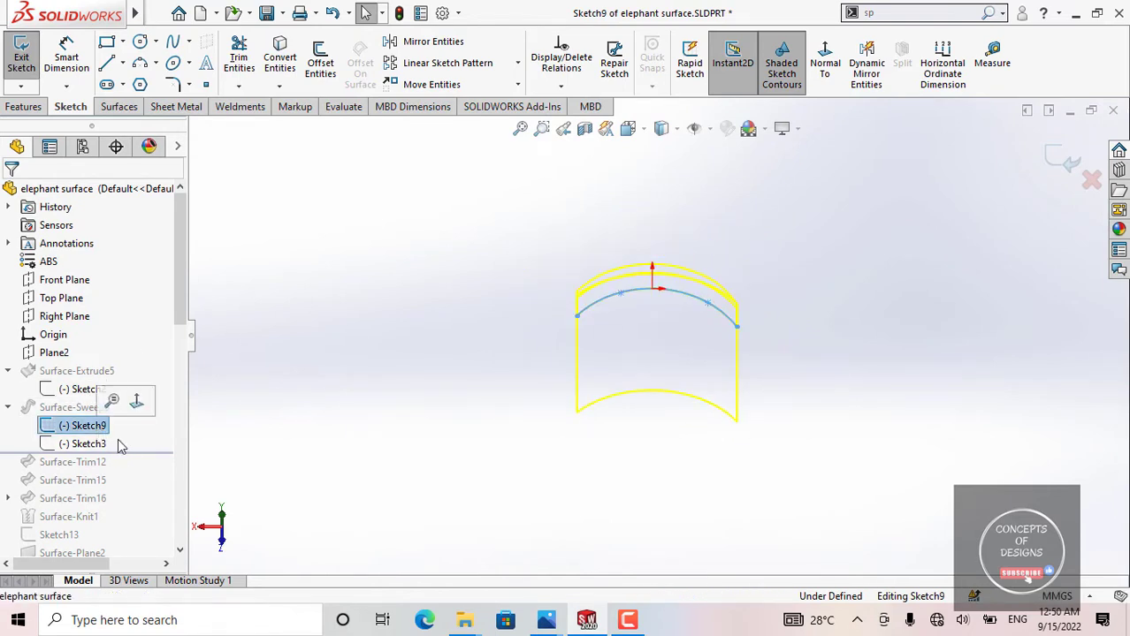
{"action": "left_click", "coordinate": [89, 444]}
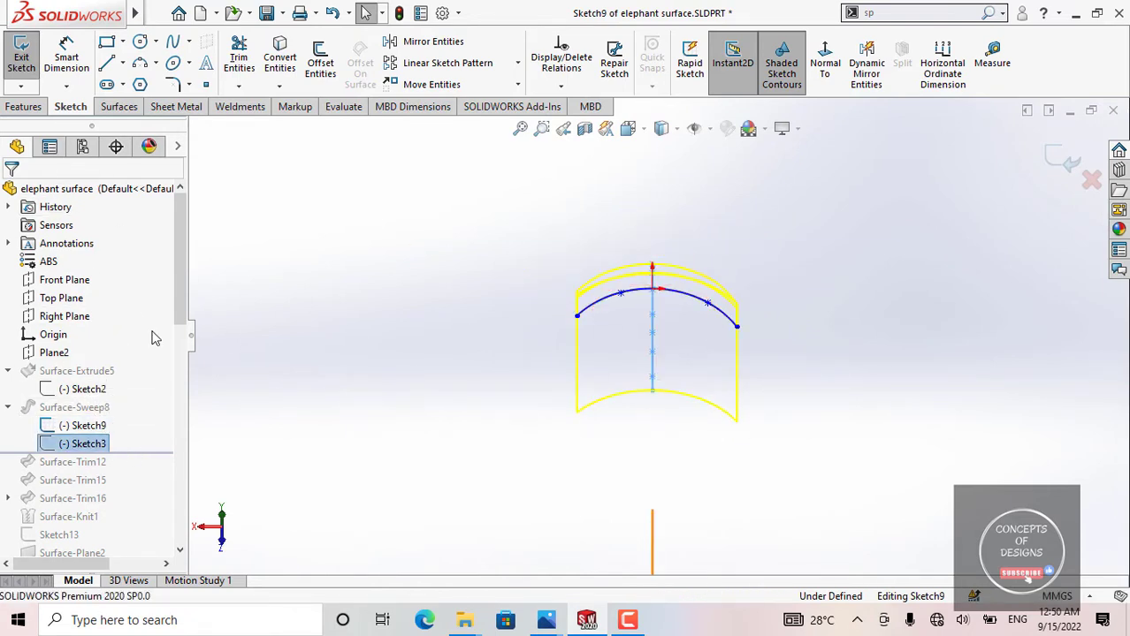
{"action": "left_click", "coordinate": [33, 71]}
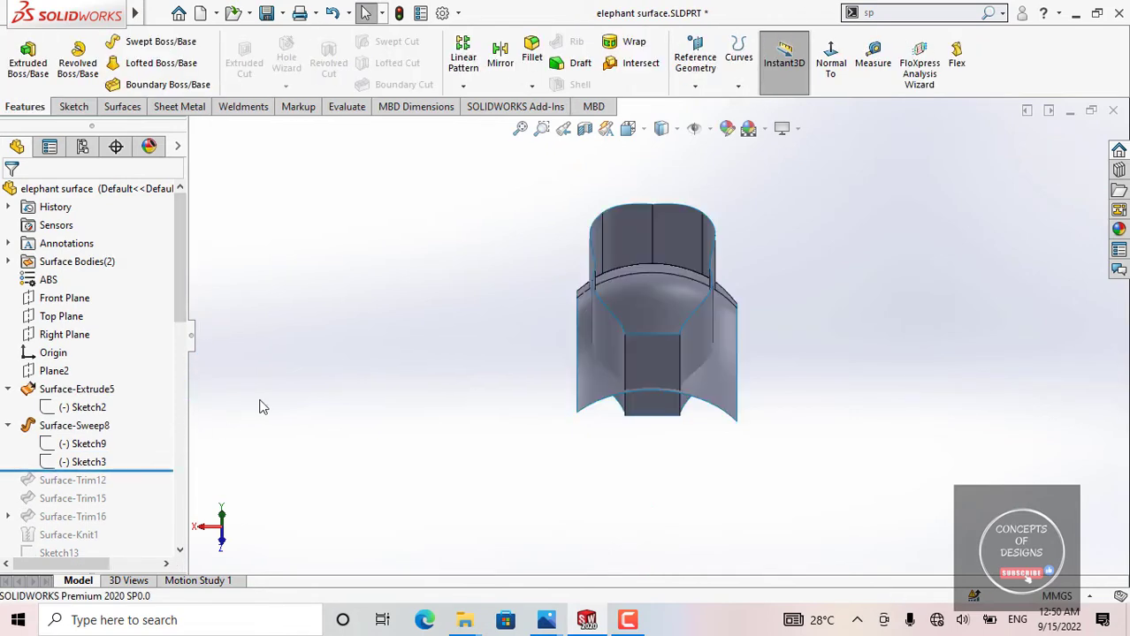
{"action": "mouse_move", "coordinate": [671, 327]}
{"action": "middle_mouse_down"}
{"action": "mouse_move", "coordinate": [778, 398]}
{"action": "mouse_move", "coordinate": [681, 298]}
{"action": "mouse_move", "coordinate": [531, 380]}
{"action": "middle_mouse_up"}
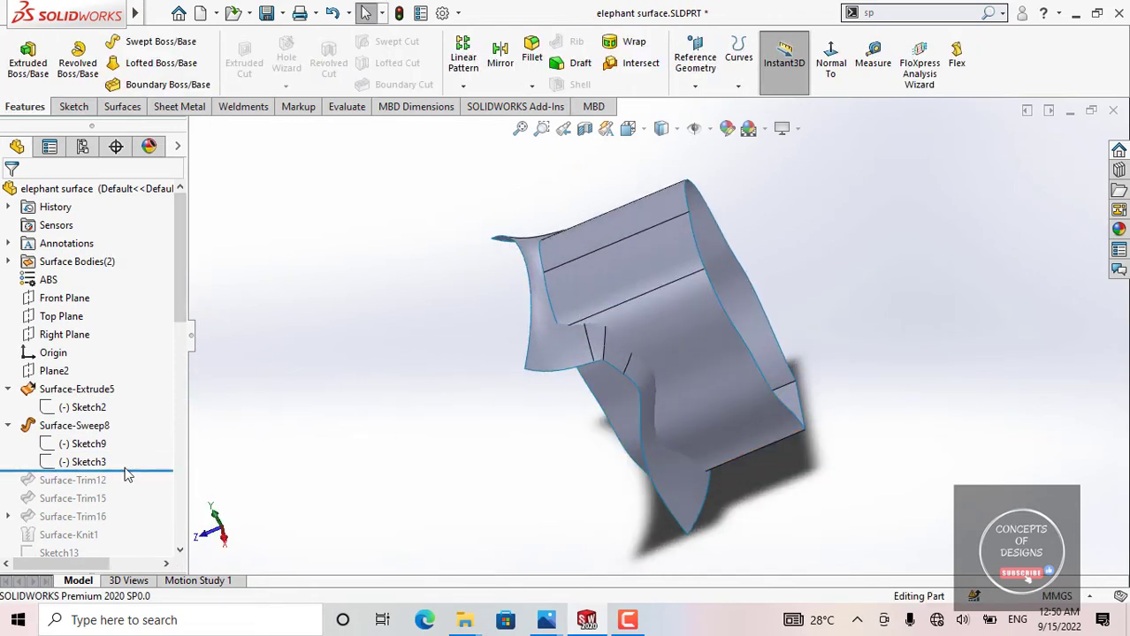
{"action": "left_click_drag", "start_coordinate": [131, 468], "coordinate": [130, 453]}
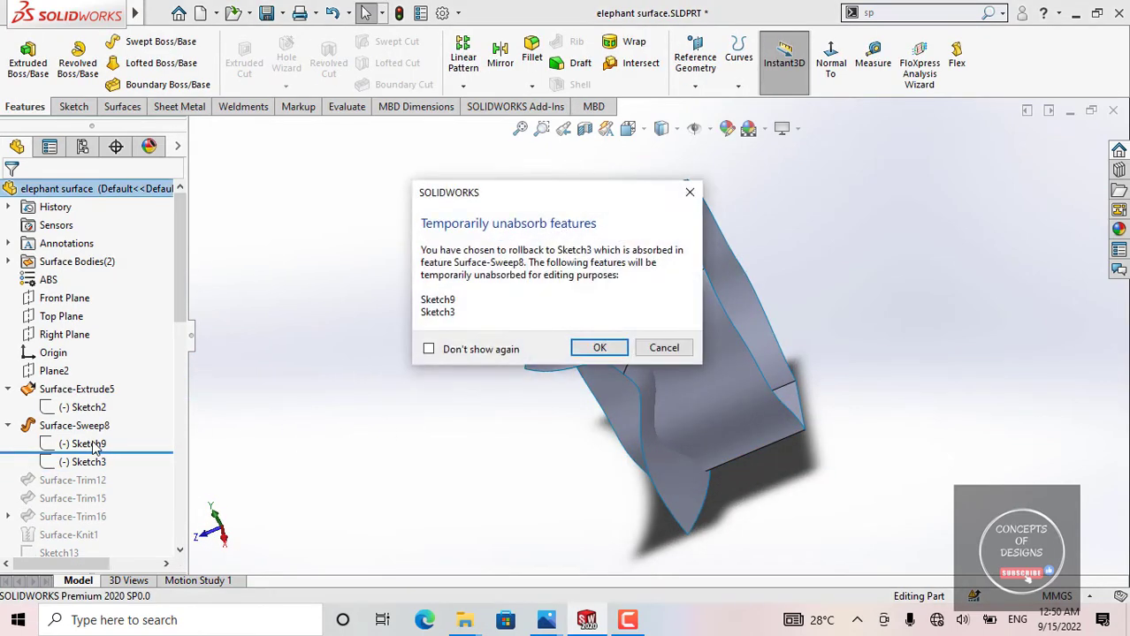
{"action": "left_click", "coordinate": [690, 193]}
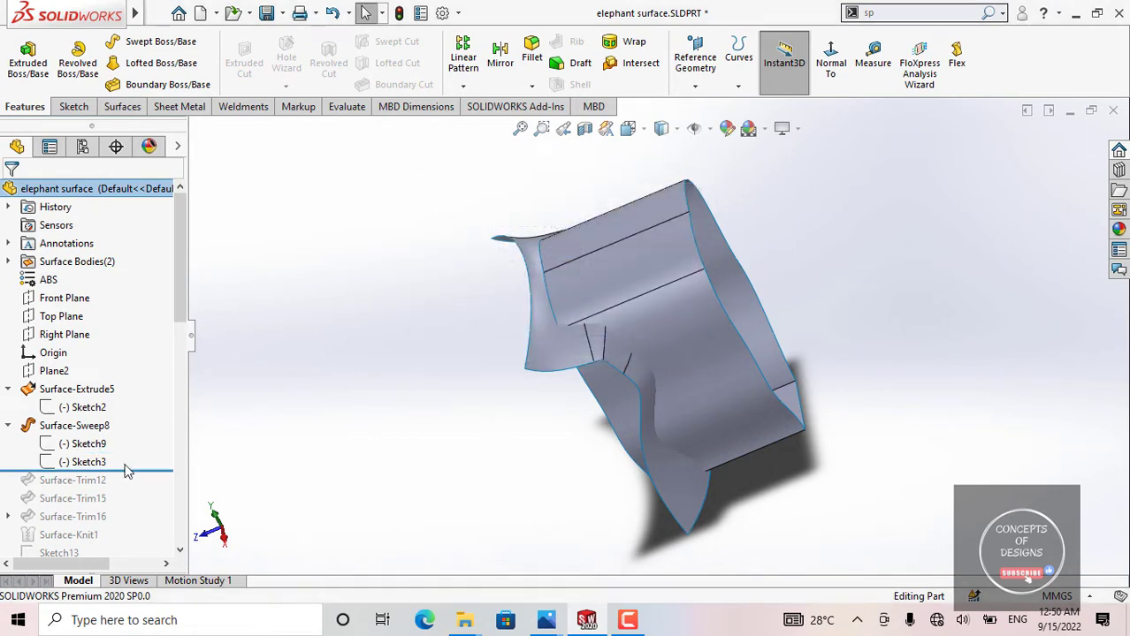
Step: Reopen Sketch9 of Surface-Sweep8, orbit around its profile with the Sketch3 path highlighted, and exit the sketch
{"action": "left_click", "coordinate": [74, 425]}
{"action": "left_click", "coordinate": [87, 443]}
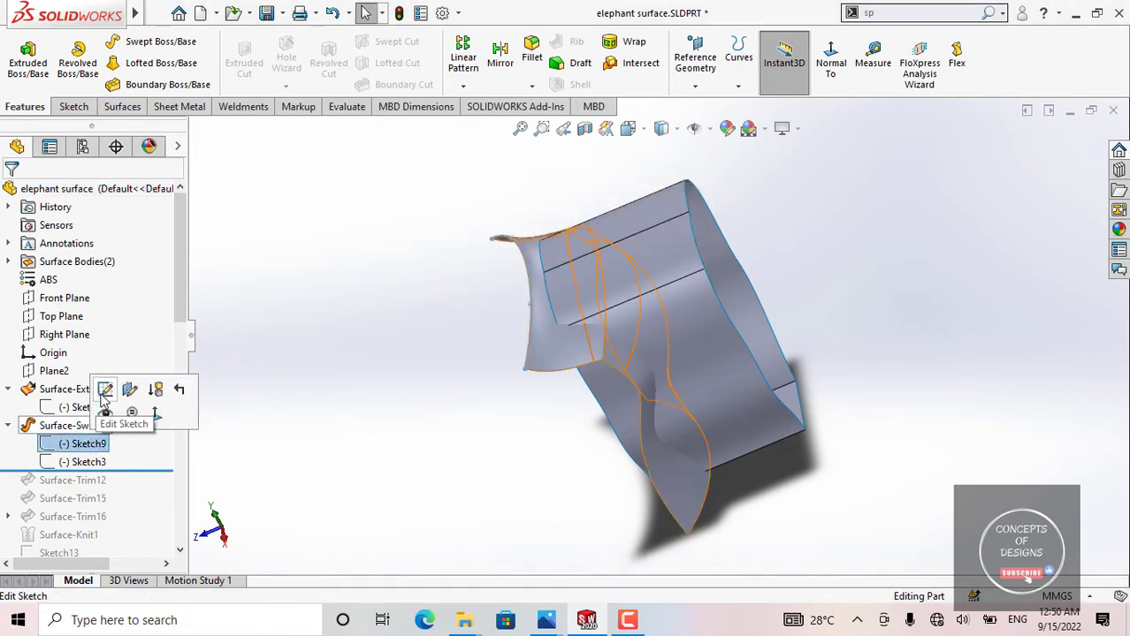
{"action": "left_click", "coordinate": [104, 391]}
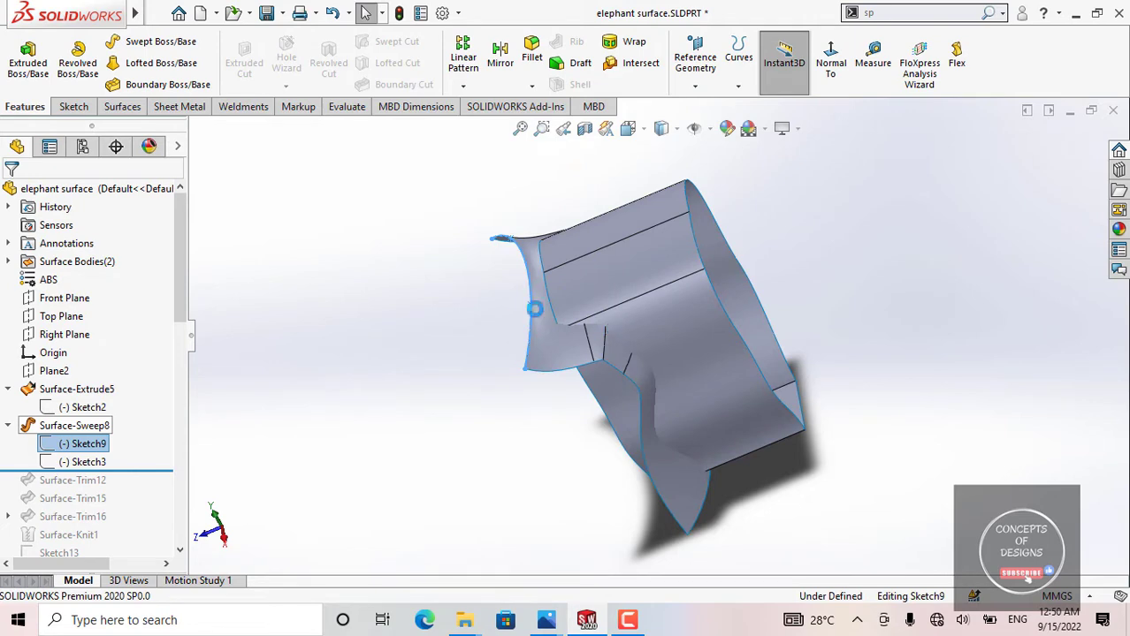
{"action": "mouse_move", "coordinate": [598, 316]}
{"action": "middle_mouse_down"}
{"action": "mouse_move", "coordinate": [449, 361]}
{"action": "mouse_move", "coordinate": [607, 403]}
{"action": "middle_mouse_up"}
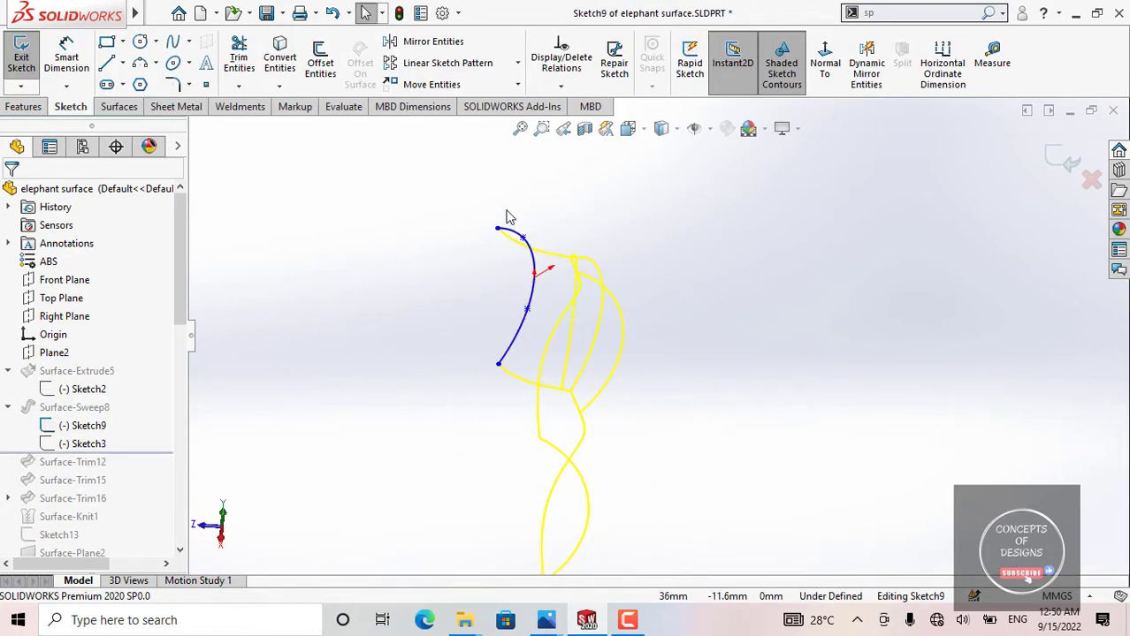
{"action": "middle_click_drag", "start_coordinate": [507, 216], "coordinate": [669, 283]}
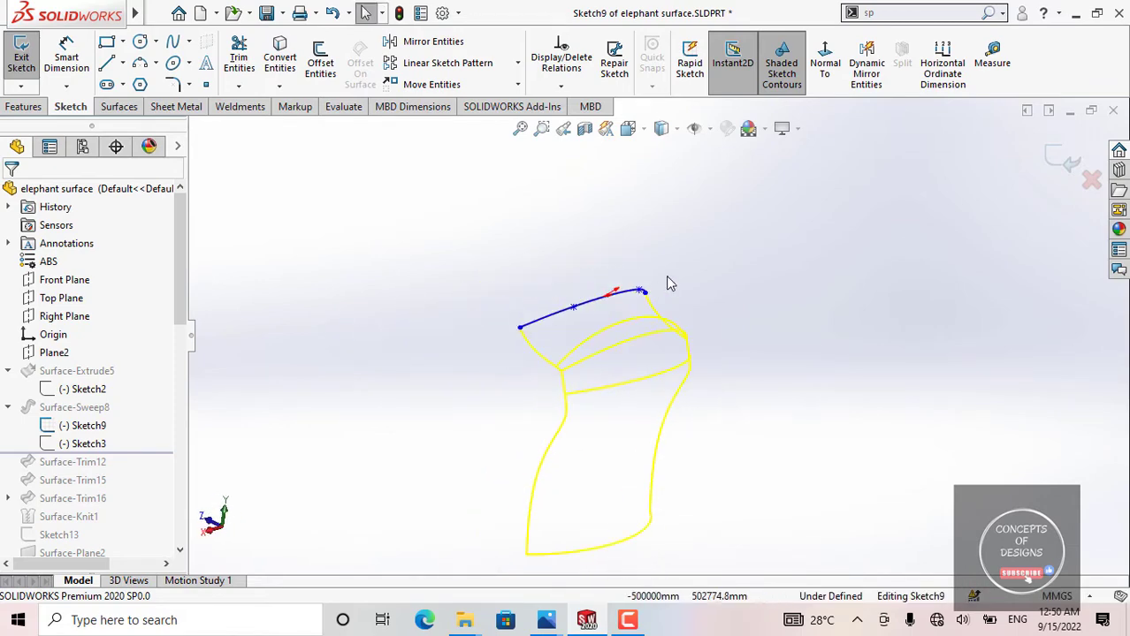
{"action": "left_click", "coordinate": [89, 444]}
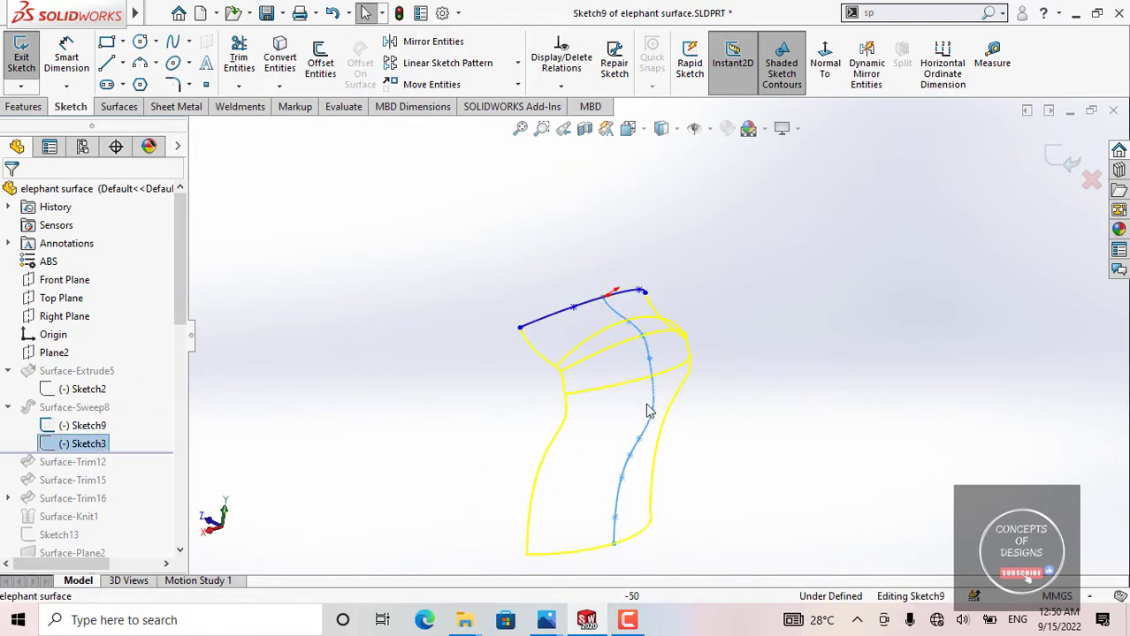
{"action": "scroll", "coordinate": [623, 303], "scroll_direction": "up", "scroll_amount": 2}
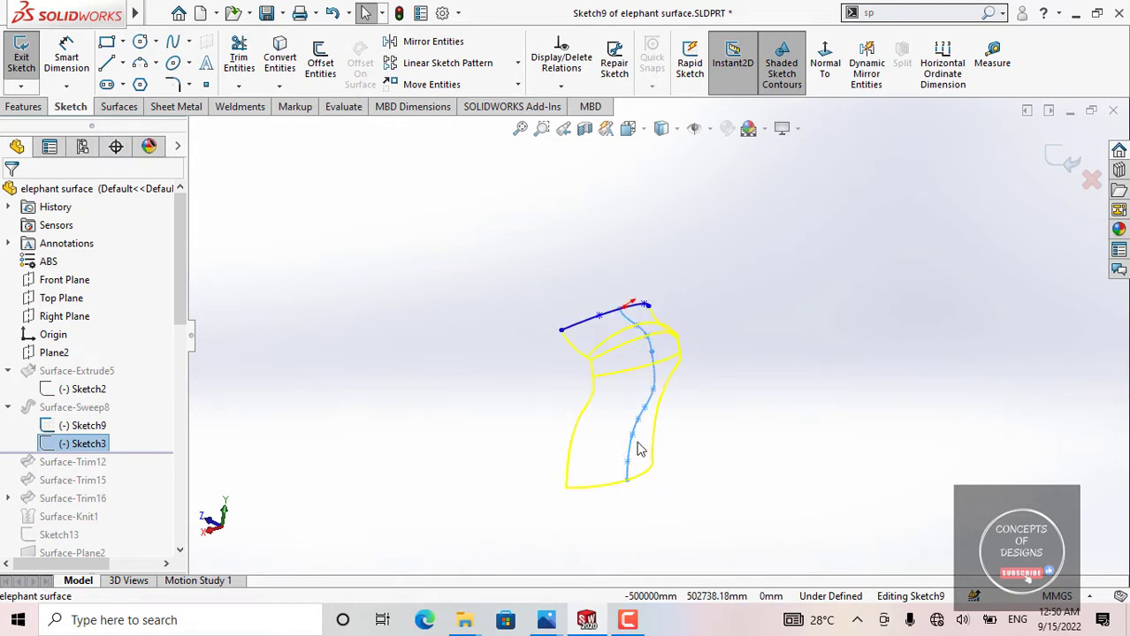
{"action": "left_click", "coordinate": [27, 62]}
Step: Open the definition of Surface-Sweep8, examine its Sketch9 profile and Sketch3 path in the preview, and close it without changes
{"action": "left_click", "coordinate": [74, 426]}
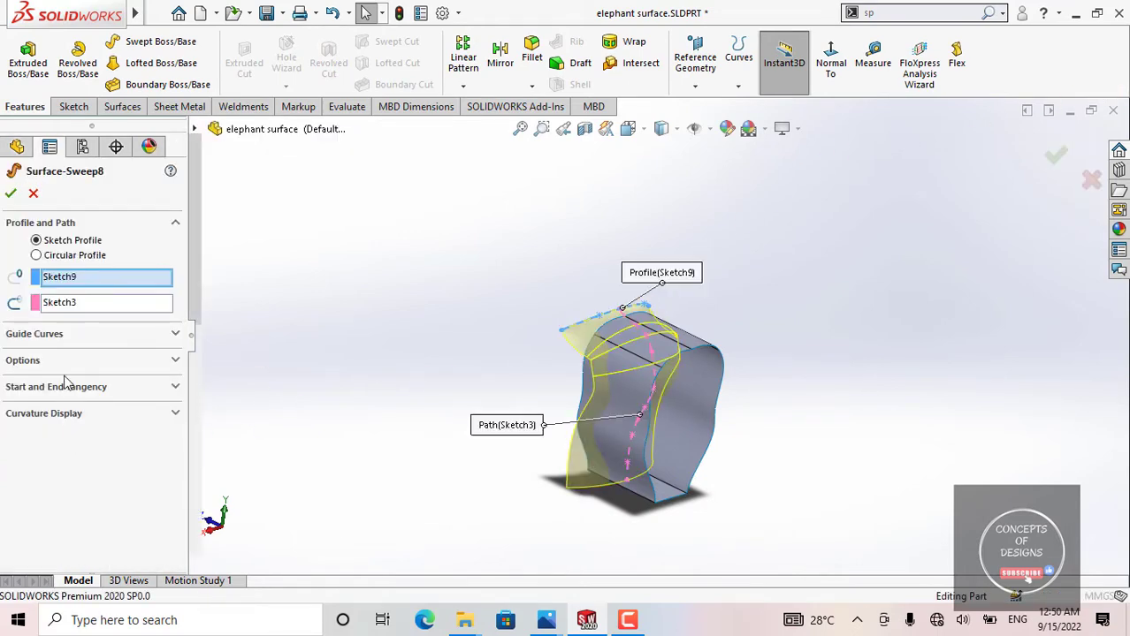
{"action": "scroll", "coordinate": [650, 336], "scroll_direction": "down", "scroll_amount": 5}
{"action": "scroll", "coordinate": [650, 335], "scroll_direction": "down", "scroll_amount": 2}
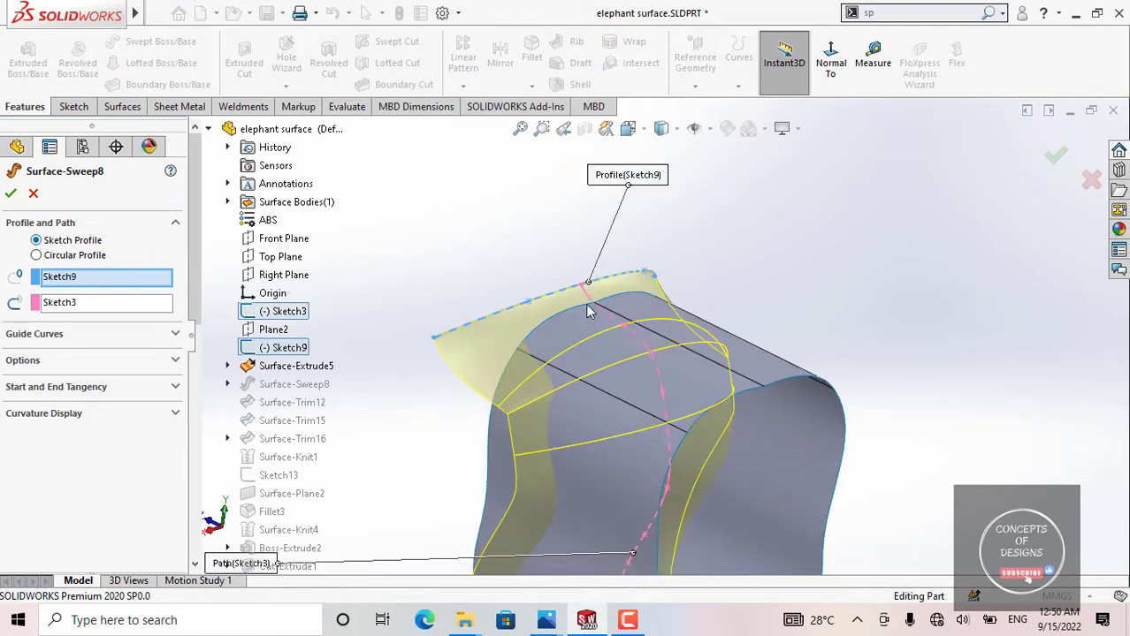
{"action": "scroll", "coordinate": [626, 412], "scroll_direction": "up", "scroll_amount": 2}
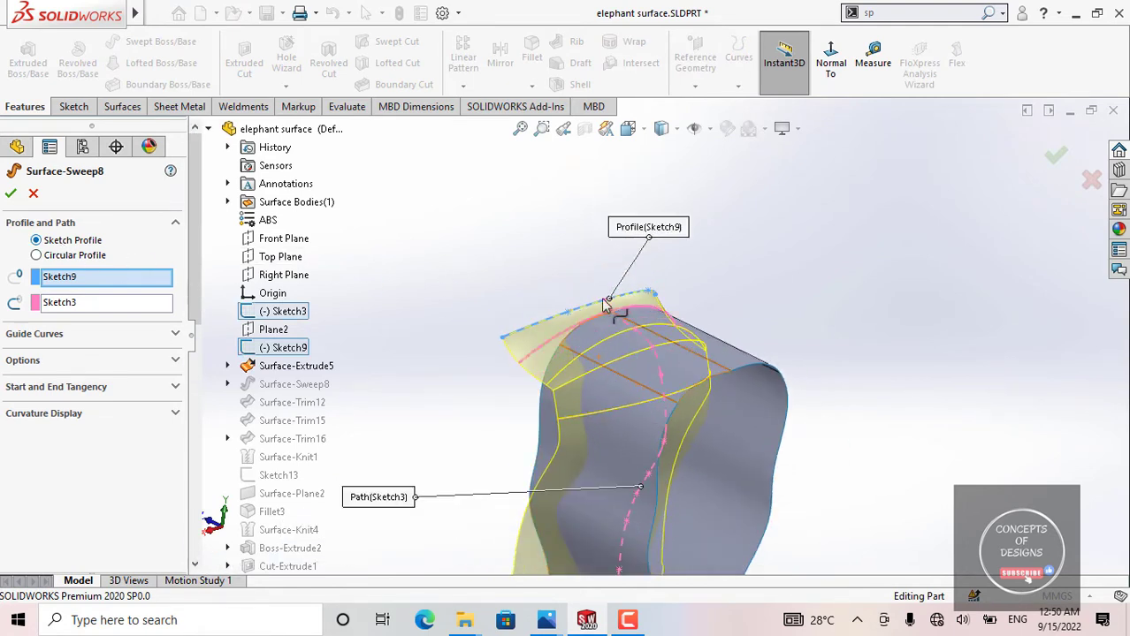
{"action": "scroll", "coordinate": [634, 408], "scroll_direction": "up", "scroll_amount": 2}
{"action": "middle_click_drag", "start_coordinate": [634, 408], "coordinate": [542, 372]}
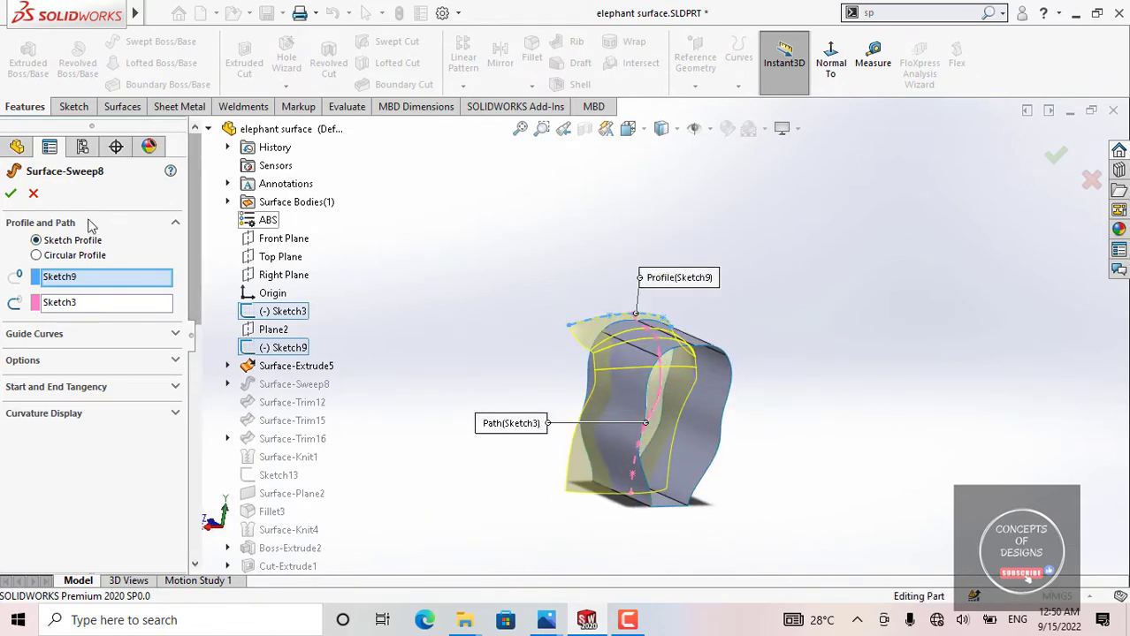
{"action": "left_click", "coordinate": [13, 193]}
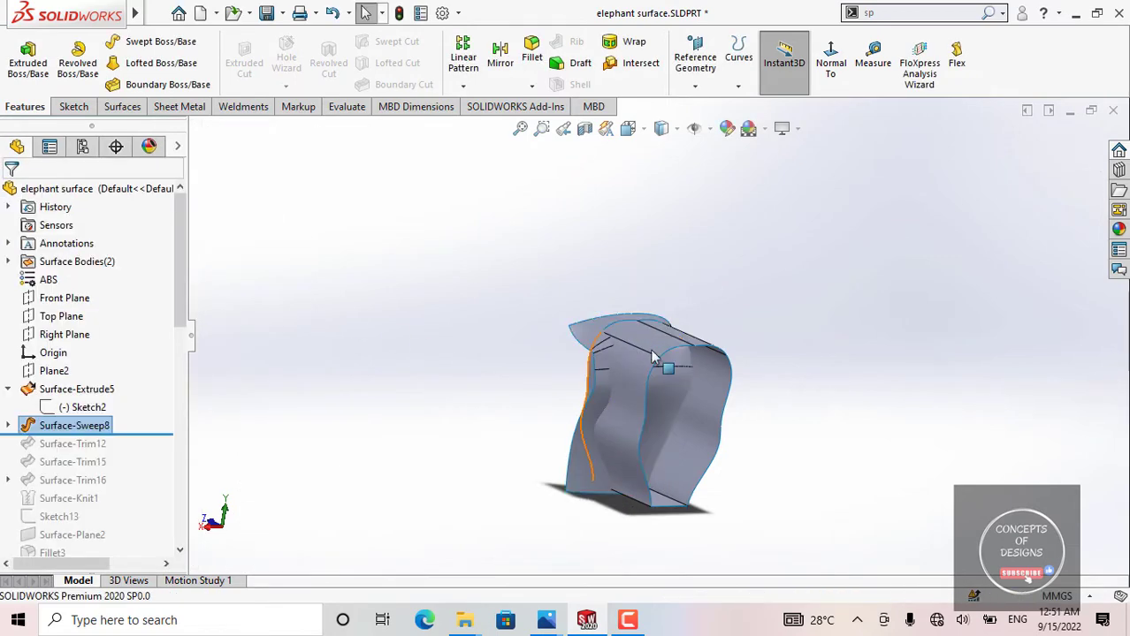
Step: Roll the model history forward so that it includes Surface-Trim12 but stops before Surface-Trim15
{"action": "middle_click_drag", "start_coordinate": [714, 375], "coordinate": [647, 386]}
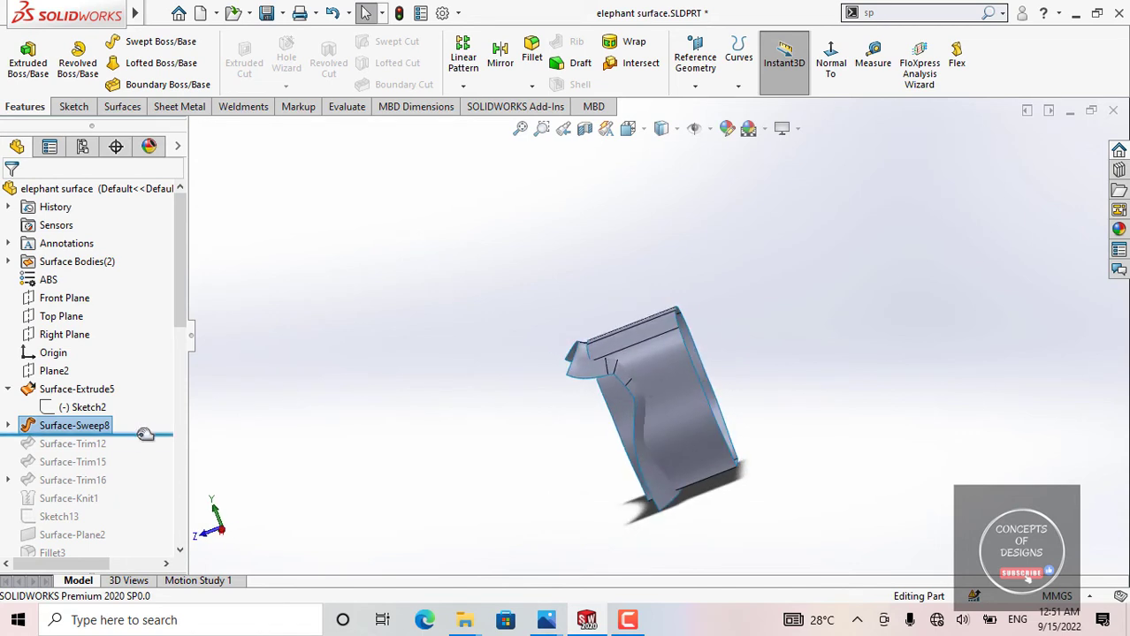
{"action": "left_click_drag", "start_coordinate": [145, 439], "coordinate": [134, 466]}
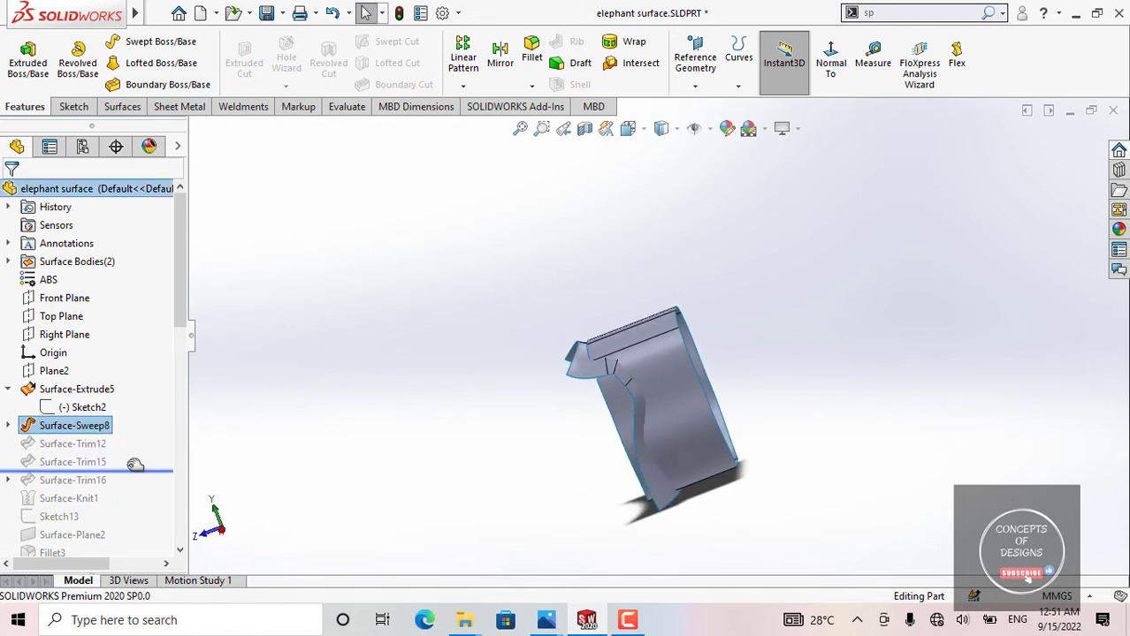
{"action": "middle_click_drag", "start_coordinate": [684, 386], "coordinate": [229, 428]}
{"action": "scroll", "coordinate": [655, 382], "scroll_direction": "down", "scroll_amount": 5}
{"action": "left_click_drag", "start_coordinate": [110, 468], "coordinate": [133, 452]}
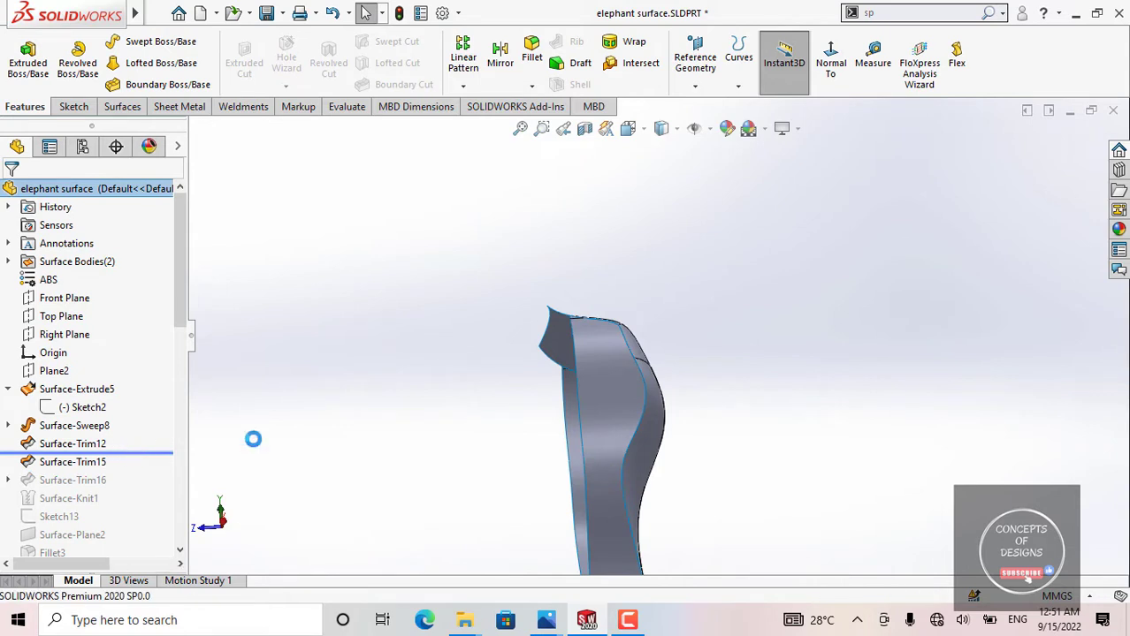
{"action": "scroll", "coordinate": [627, 373], "scroll_direction": "up", "scroll_amount": 2}
{"action": "middle_click_drag", "start_coordinate": [627, 373], "coordinate": [690, 406]}
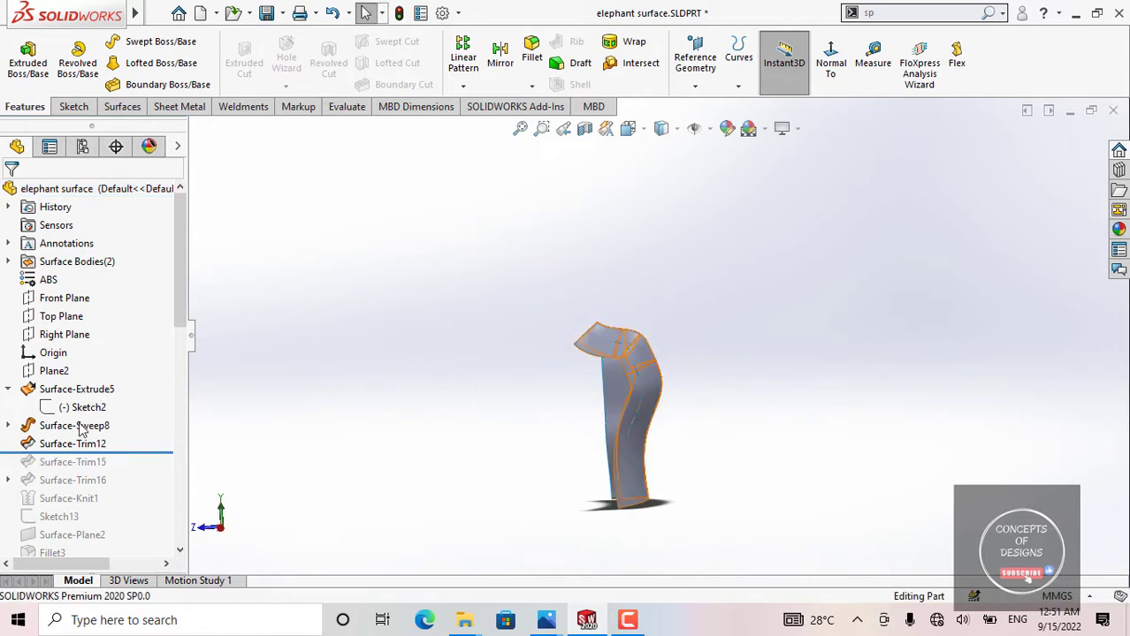
Step: Open the definition of Surface-Trim12, examine the Surface-Sweep8 trim tool and the extruded surface portion selected for removal, and close it without changes
{"action": "left_click", "coordinate": [48, 444]}
{"action": "left_click", "coordinate": [62, 398]}
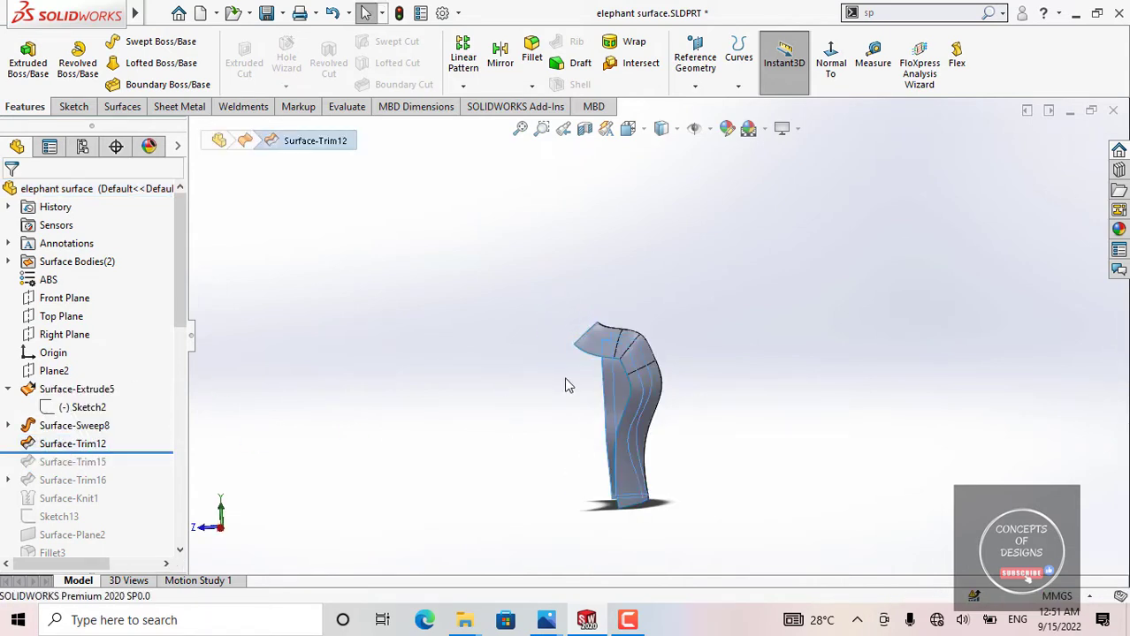
{"action": "middle_click_drag", "start_coordinate": [676, 421], "coordinate": [651, 410]}
{"action": "scroll", "coordinate": [662, 370], "scroll_direction": "down", "scroll_amount": 2}
{"action": "middle_click_drag", "start_coordinate": [661, 369], "coordinate": [650, 292]}
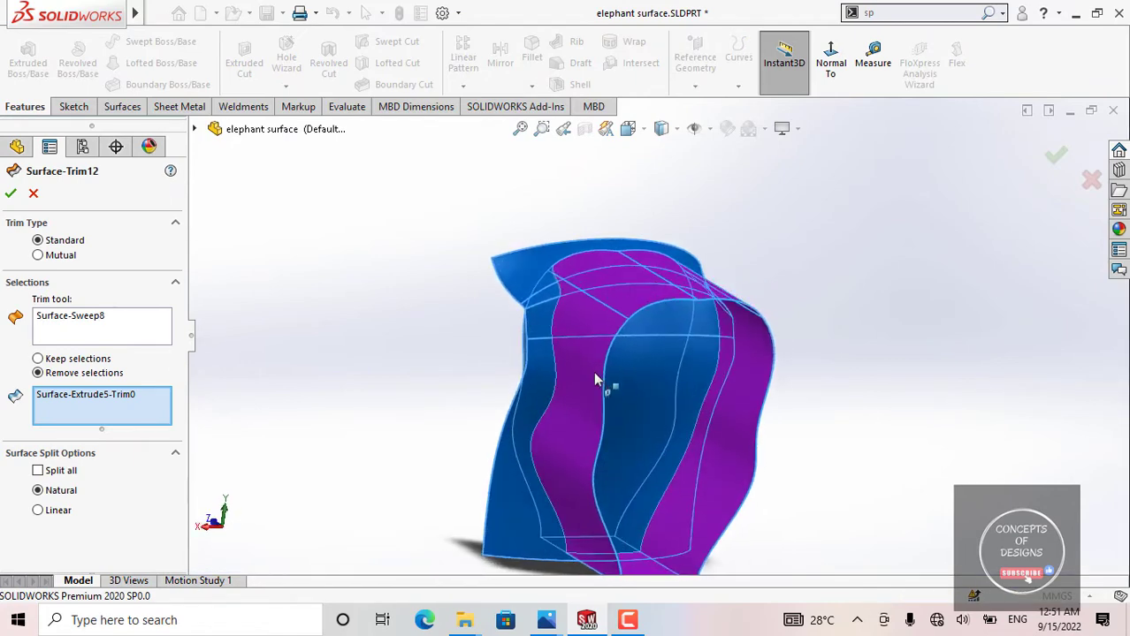
{"action": "middle_click_drag", "start_coordinate": [570, 484], "coordinate": [588, 418]}
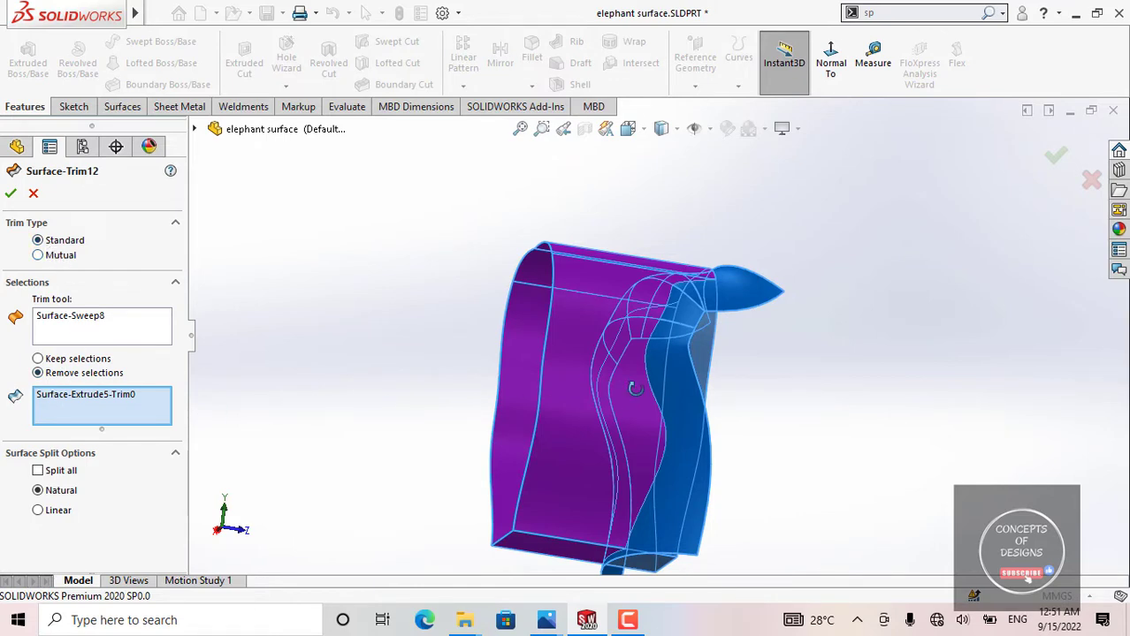
{"action": "middle_click_drag", "start_coordinate": [635, 389], "coordinate": [563, 339]}
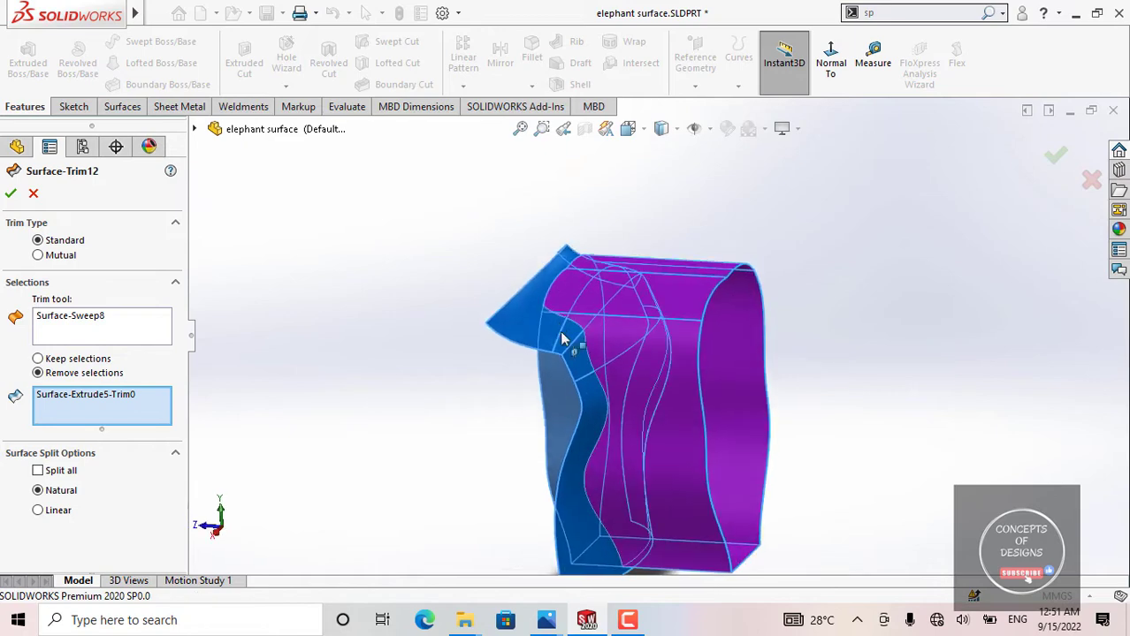
{"action": "middle_click_drag", "start_coordinate": [652, 366], "coordinate": [709, 283]}
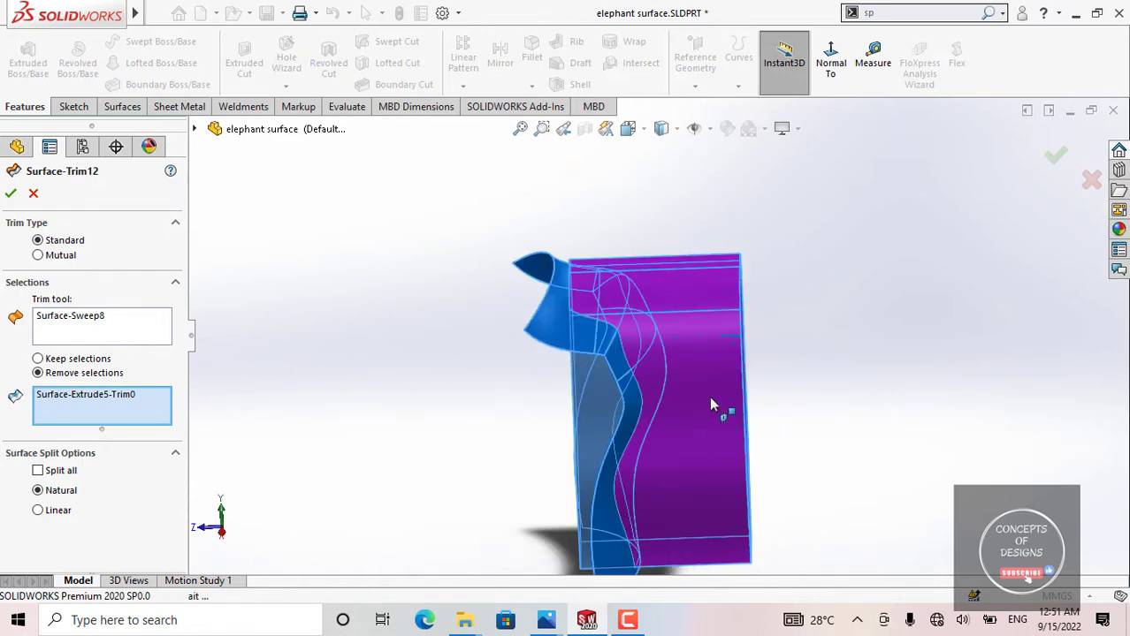
{"action": "middle_click_drag", "start_coordinate": [709, 396], "coordinate": [665, 342]}
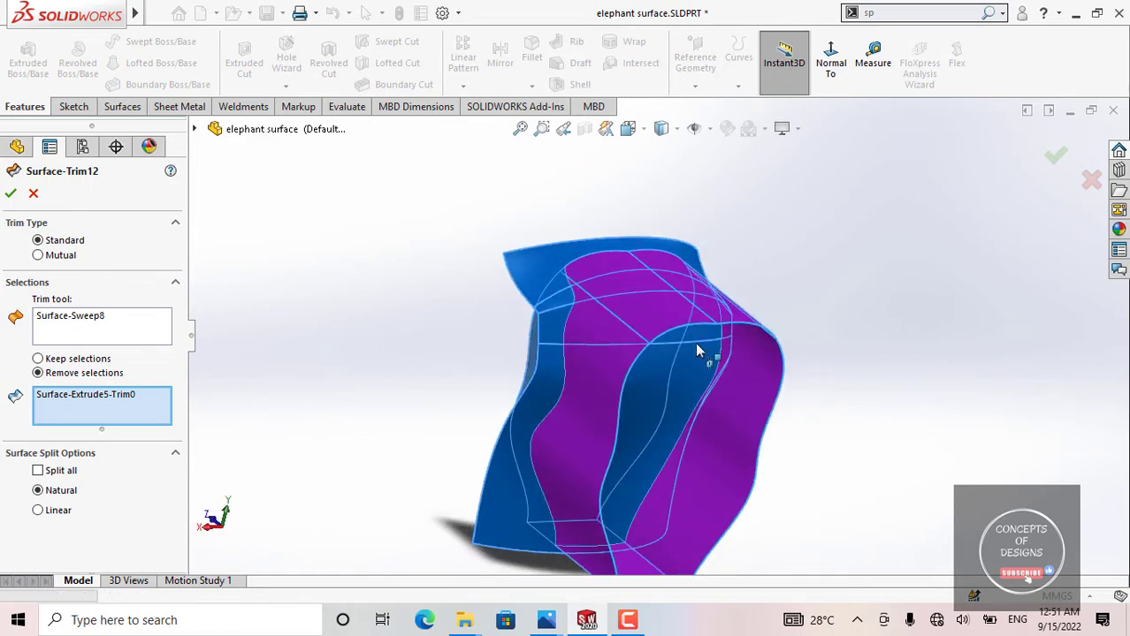
{"action": "scroll", "coordinate": [694, 342], "scroll_direction": "up", "scroll_amount": 2}
{"action": "middle_click_drag", "start_coordinate": [569, 412], "coordinate": [638, 348]}
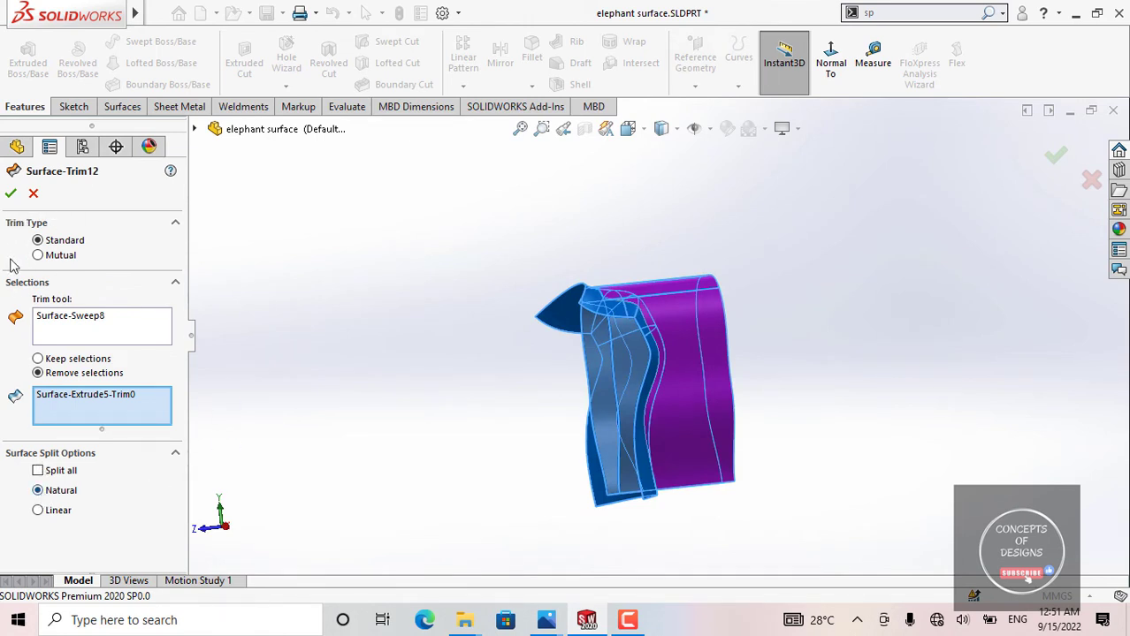
{"action": "left_click", "coordinate": [11, 194]}
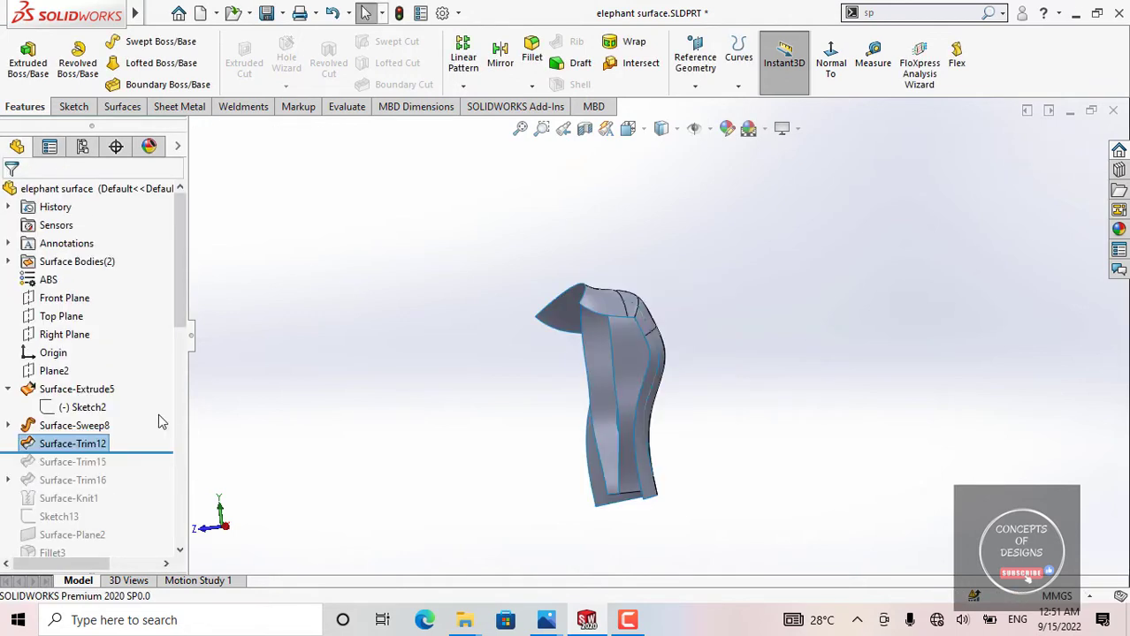
Step: Examine the surfaces left by Surface-Trim12 from several sides, highlight the large Surface-Sweep8 face, and clear the selection
{"action": "scroll", "coordinate": [145, 374], "scroll_direction": "down", "scroll_amount": 1}
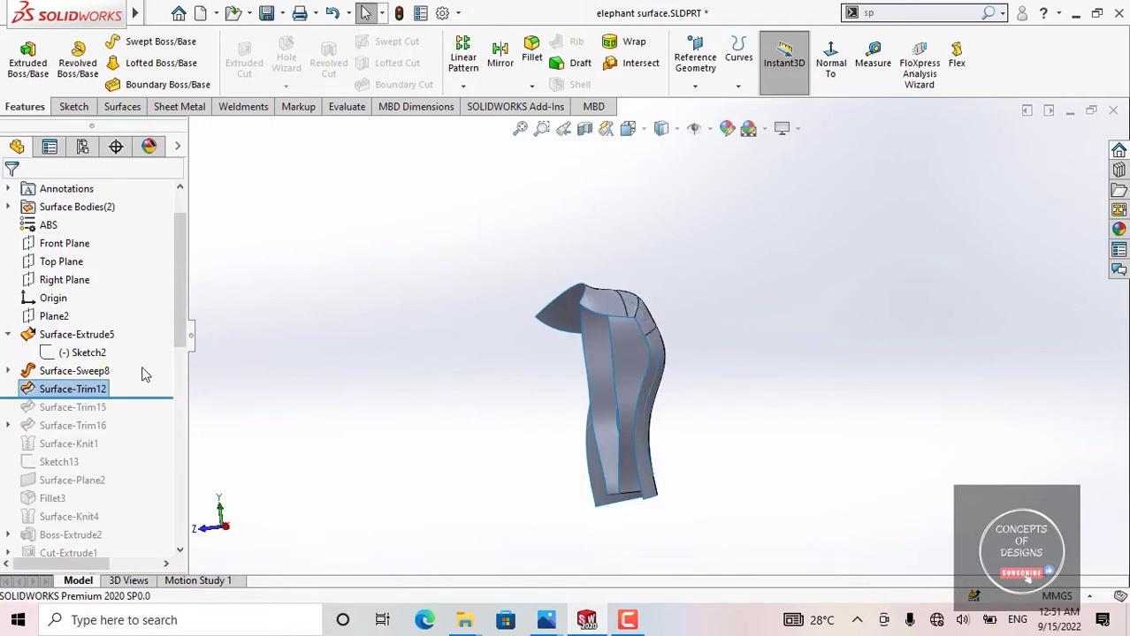
{"action": "middle_click_drag", "start_coordinate": [527, 336], "coordinate": [475, 416]}
{"action": "scroll", "coordinate": [548, 325], "scroll_direction": "down", "scroll_amount": 3}
{"action": "left_click", "coordinate": [531, 321]}
{"action": "middle_click_drag", "start_coordinate": [517, 349], "coordinate": [624, 480]}
{"action": "left_click", "coordinate": [601, 493]}
{"action": "scroll", "coordinate": [530, 489], "scroll_direction": "up", "scroll_amount": 3}
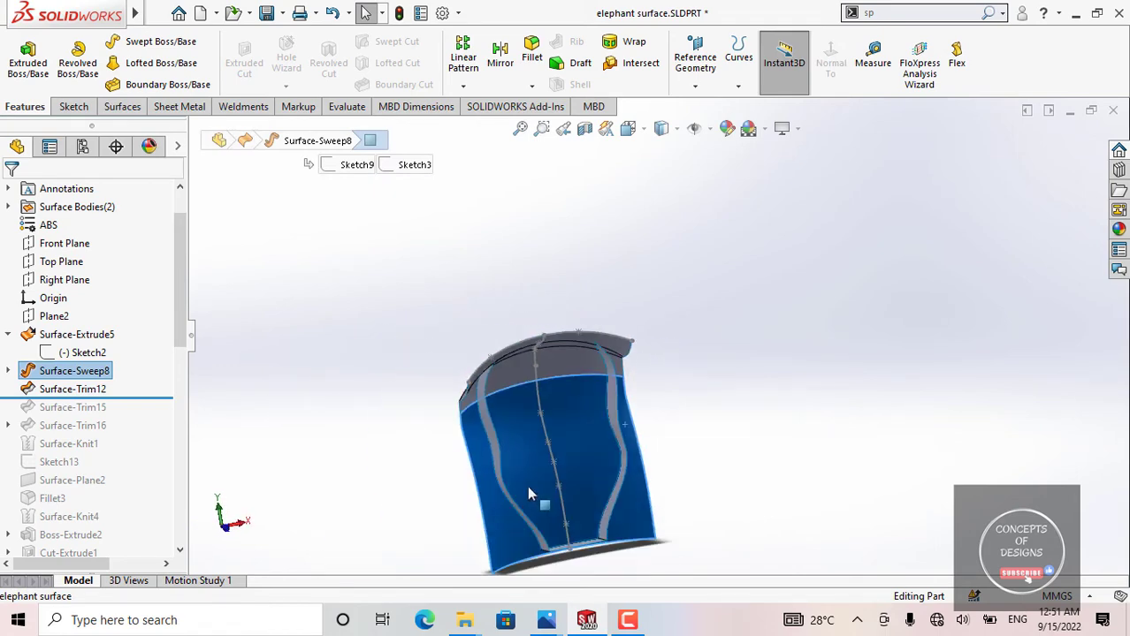
{"action": "scroll", "coordinate": [527, 485], "scroll_direction": "down", "scroll_amount": 3}
{"action": "middle_click_drag", "start_coordinate": [527, 485], "coordinate": [478, 371]}
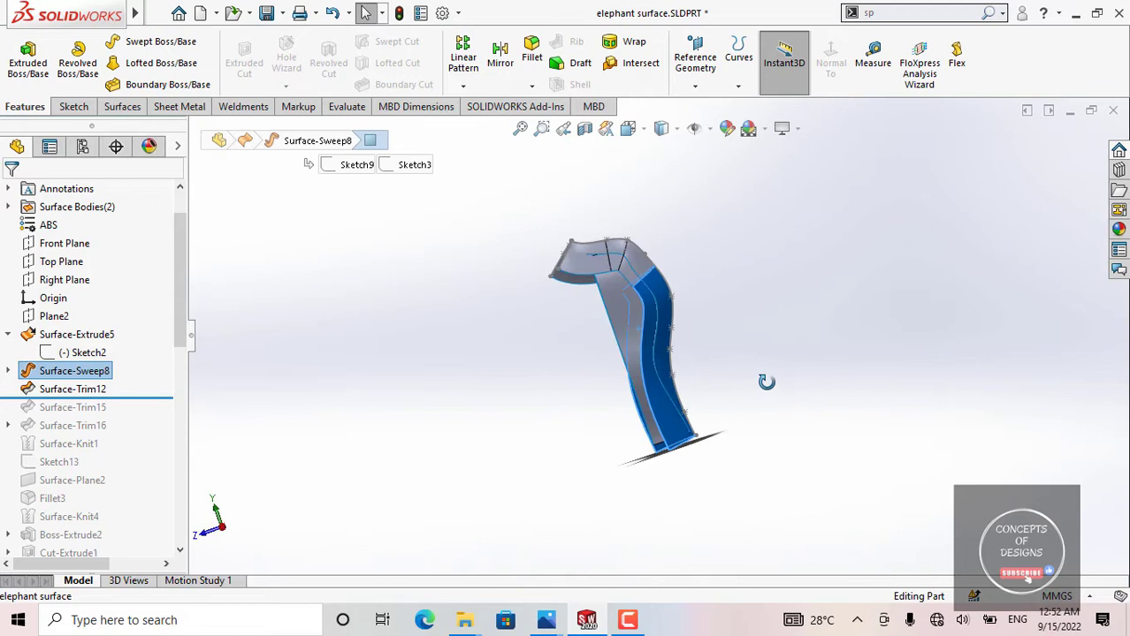
{"action": "left_click", "coordinate": [479, 374]}
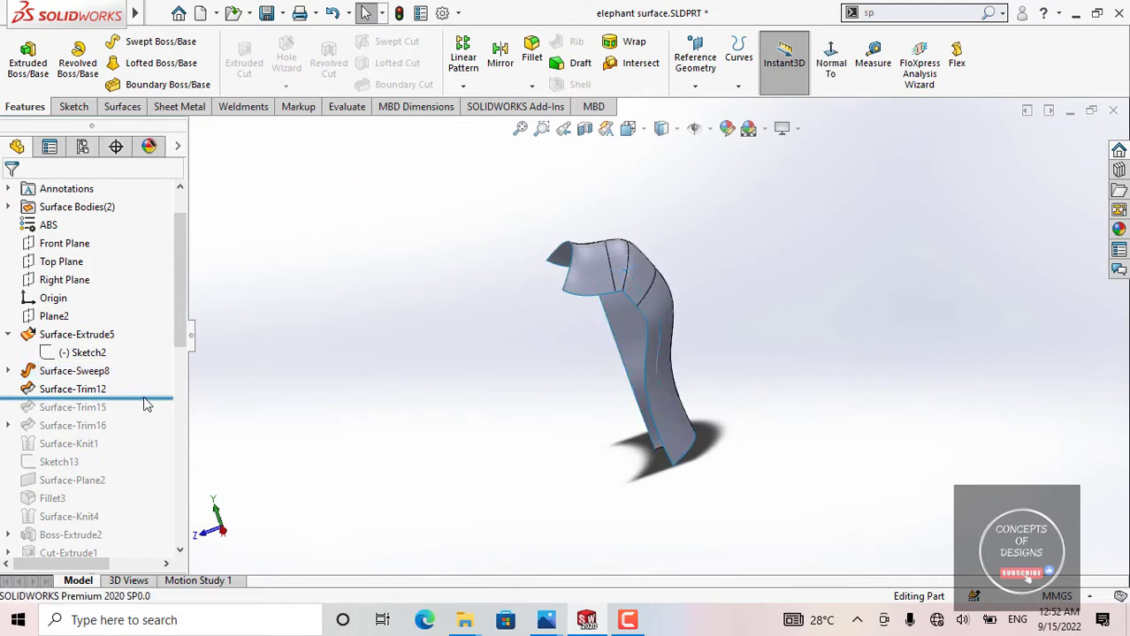
Step: Roll the model history forward to include Surface-Trim15 and highlight that trim on the body
{"action": "mouse_move", "coordinate": [149, 399]}
{"action": "left_mouse_down"}
{"action": "mouse_move", "coordinate": [149, 411]}
{"action": "mouse_move", "coordinate": [28, 408]}
{"action": "left_mouse_up"}
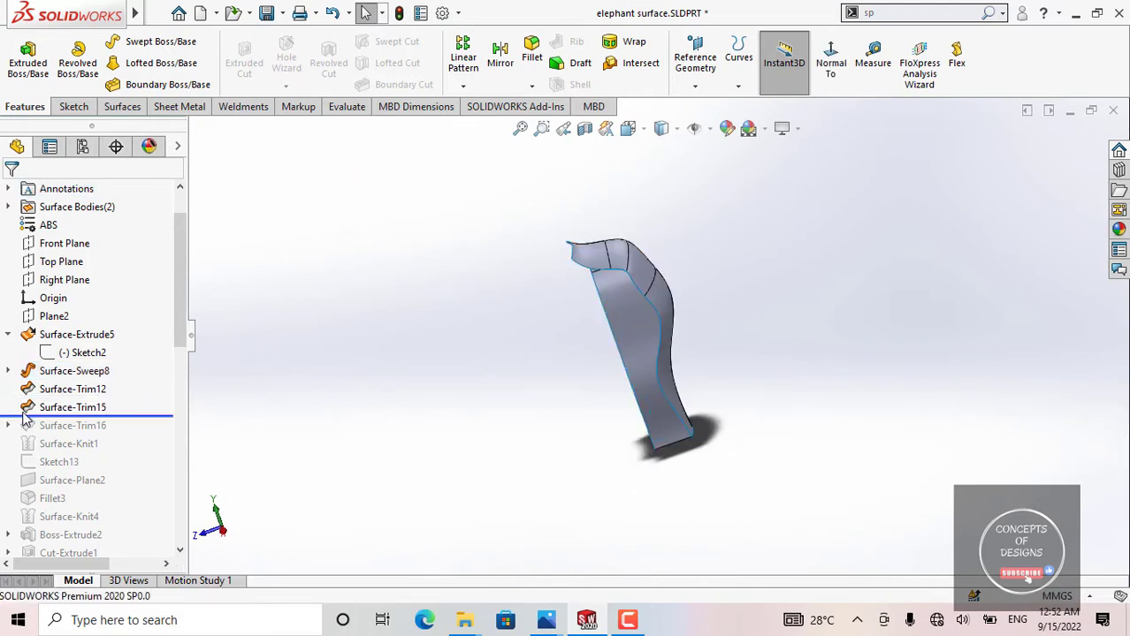
{"action": "left_click", "coordinate": [66, 411]}
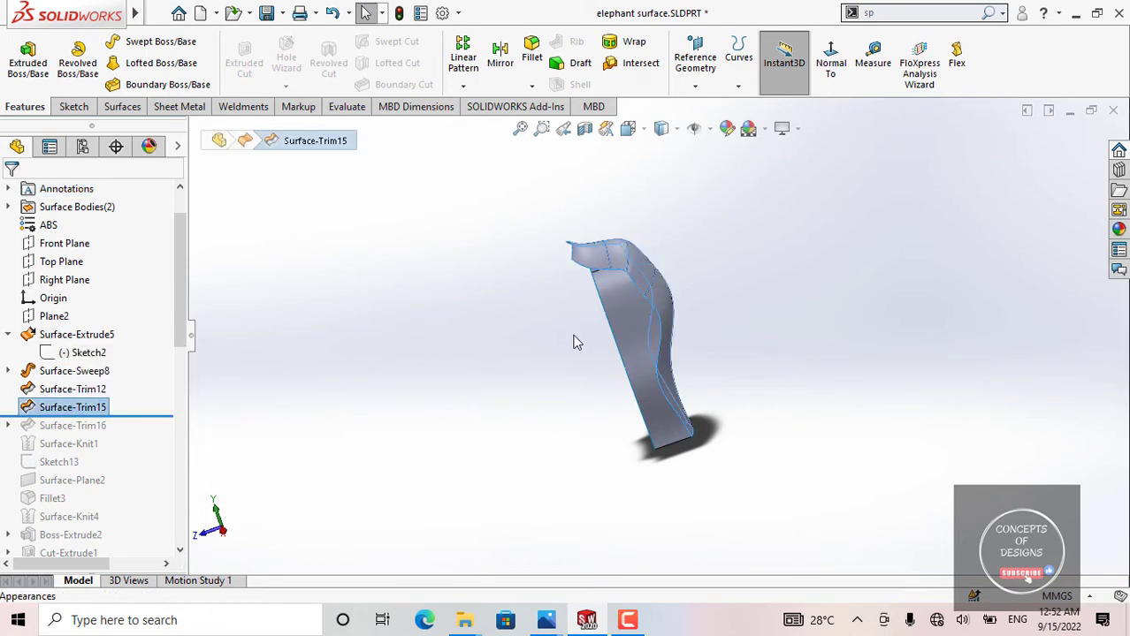
{"action": "scroll", "coordinate": [575, 341], "scroll_direction": "down", "scroll_amount": 3}
{"action": "middle_click_drag", "start_coordinate": [638, 328], "coordinate": [648, 238]}
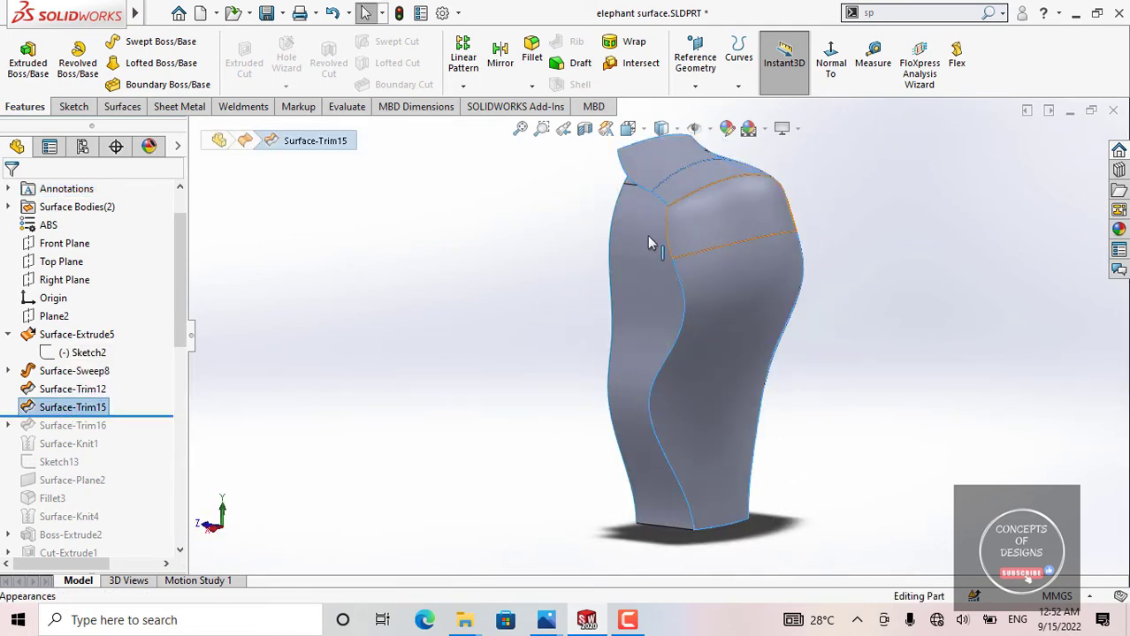
{"action": "scroll", "coordinate": [640, 309], "scroll_direction": "up", "scroll_amount": 2}
{"action": "scroll", "coordinate": [656, 311], "scroll_direction": "down", "scroll_amount": 2}
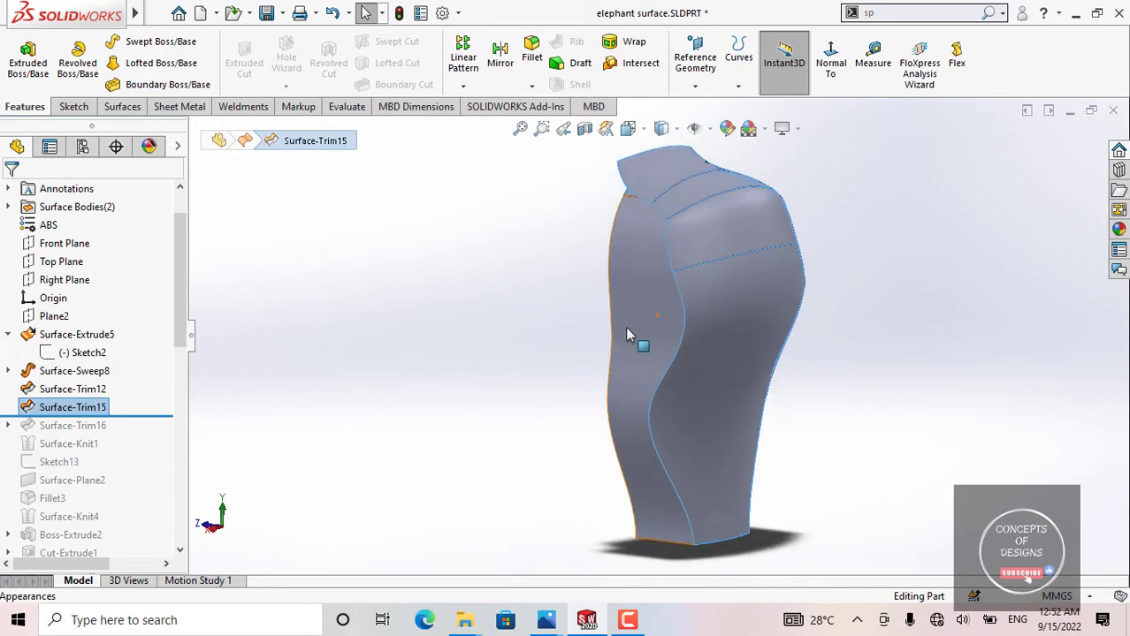
Step: Open the definition of Surface-Trim15, examine the Surface-Trim12 trim tool and the swept surface portions selected for removal, and close it without changes
{"action": "left_click", "coordinate": [137, 400]}
{"action": "left_click", "coordinate": [137, 405]}
{"action": "left_click", "coordinate": [110, 356]}
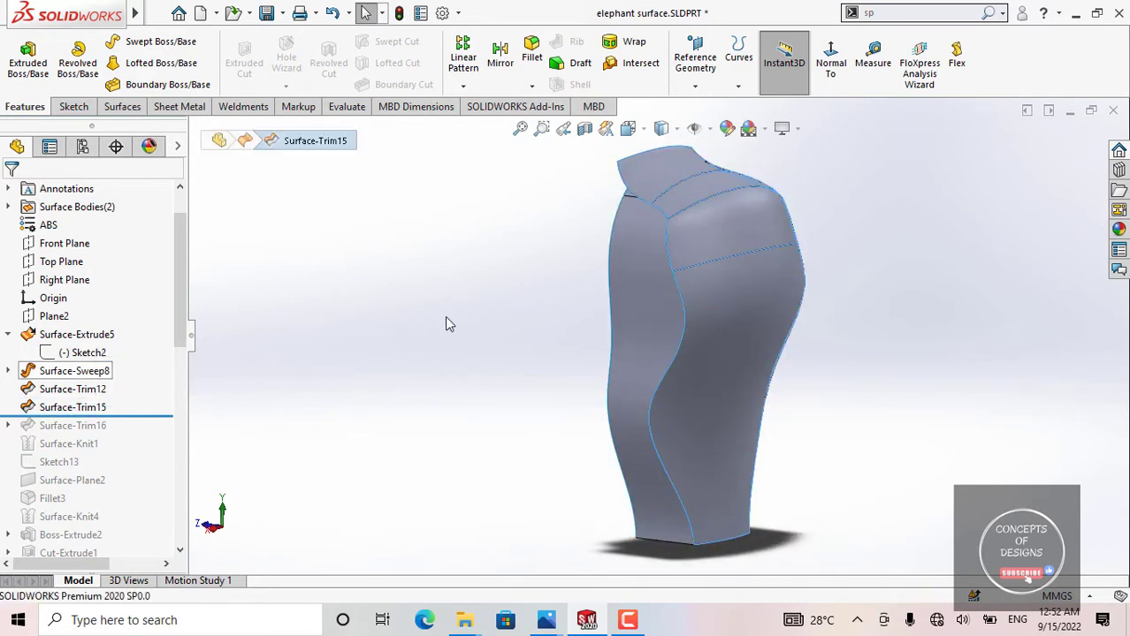
{"action": "middle_click_drag", "start_coordinate": [714, 346], "coordinate": [594, 399]}
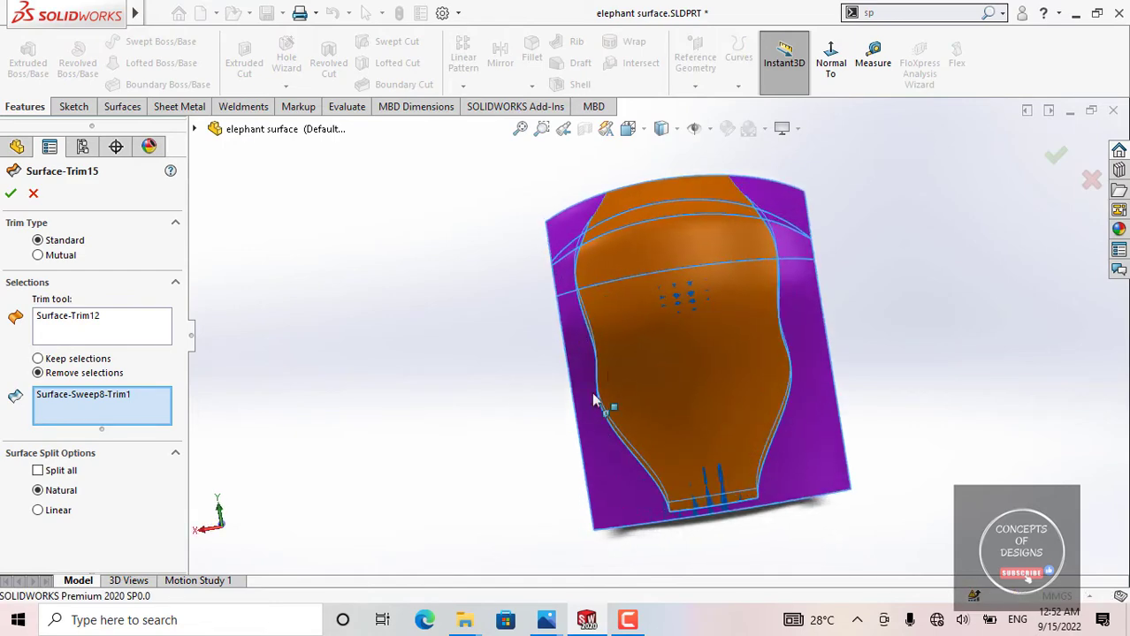
{"action": "middle_click_drag", "start_coordinate": [812, 447], "coordinate": [668, 287]}
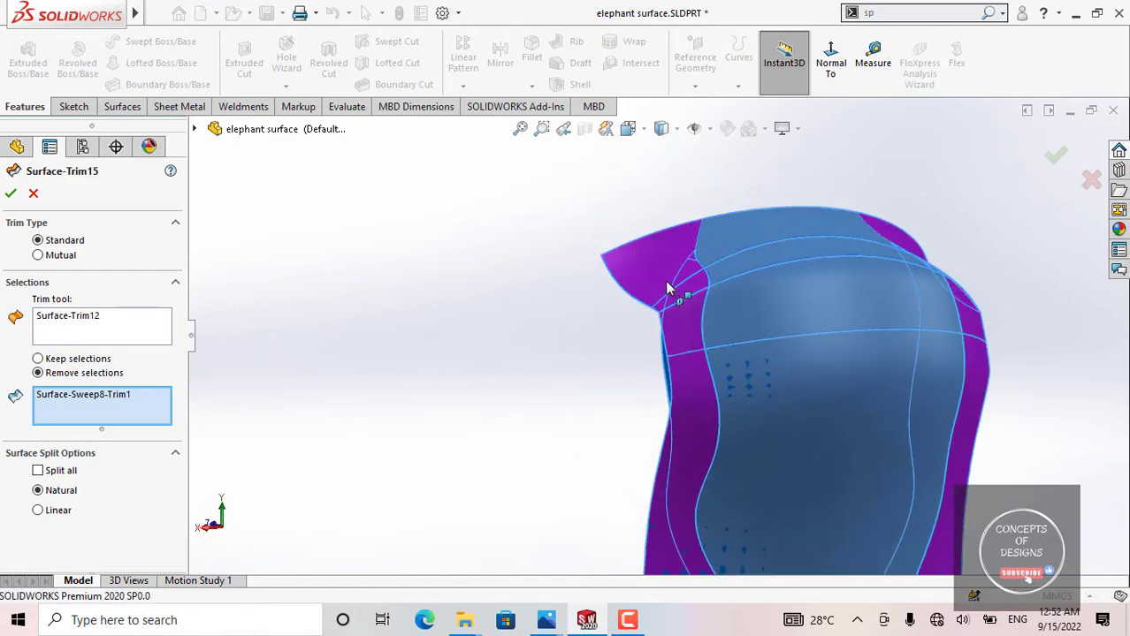
{"action": "scroll", "coordinate": [822, 357], "scroll_direction": "up", "scroll_amount": 3}
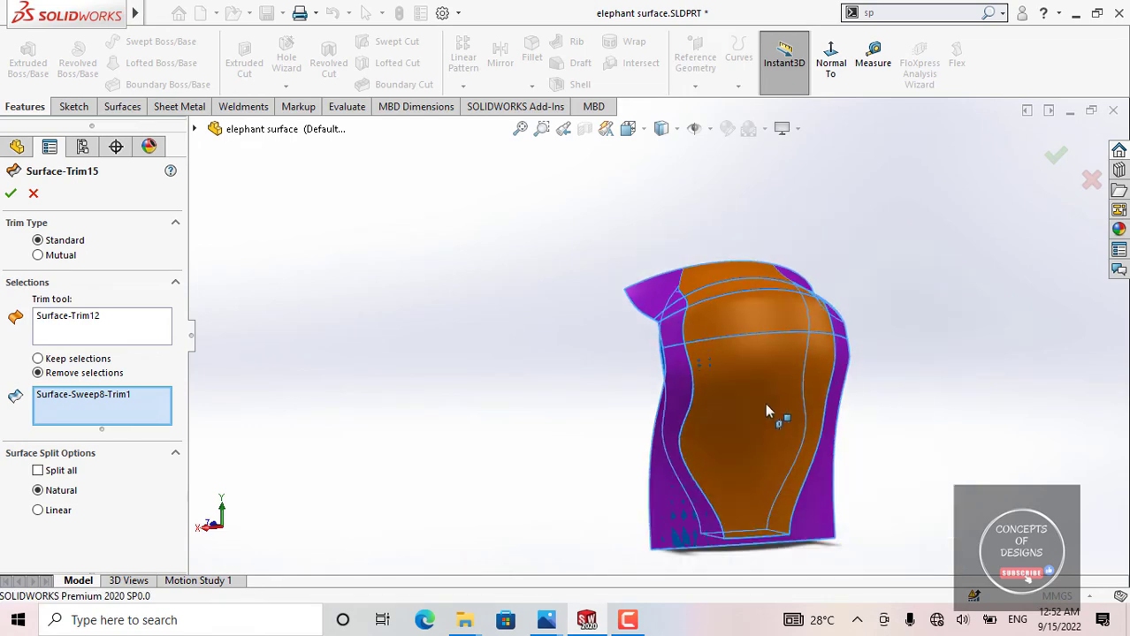
{"action": "middle_click_drag", "start_coordinate": [764, 403], "coordinate": [638, 310]}
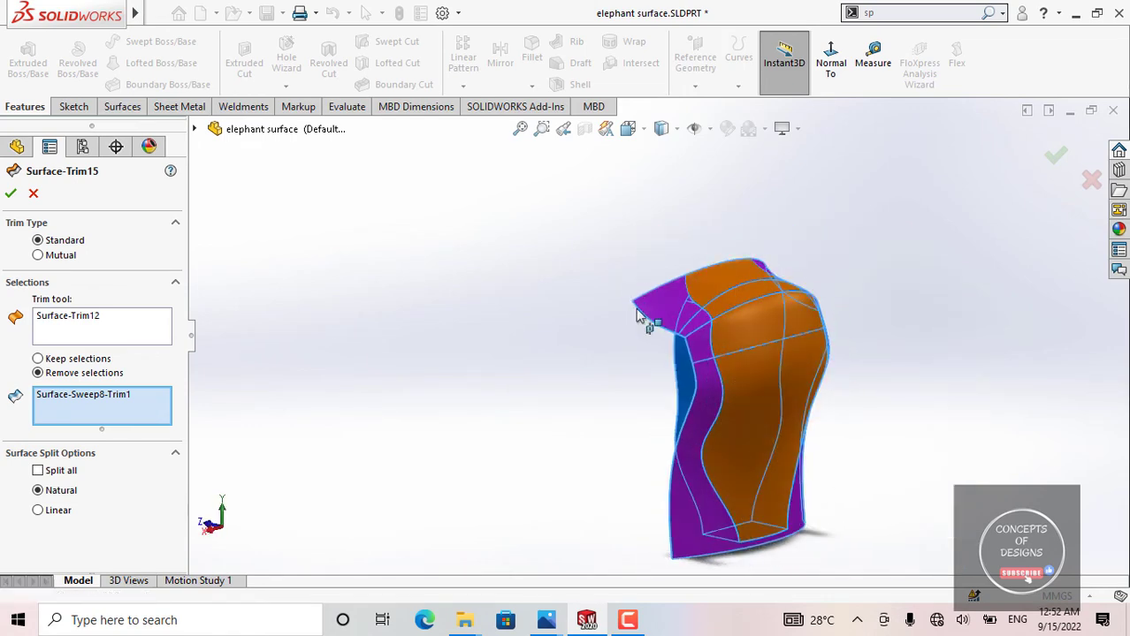
{"action": "scroll", "coordinate": [681, 390], "scroll_direction": "down", "scroll_amount": 3}
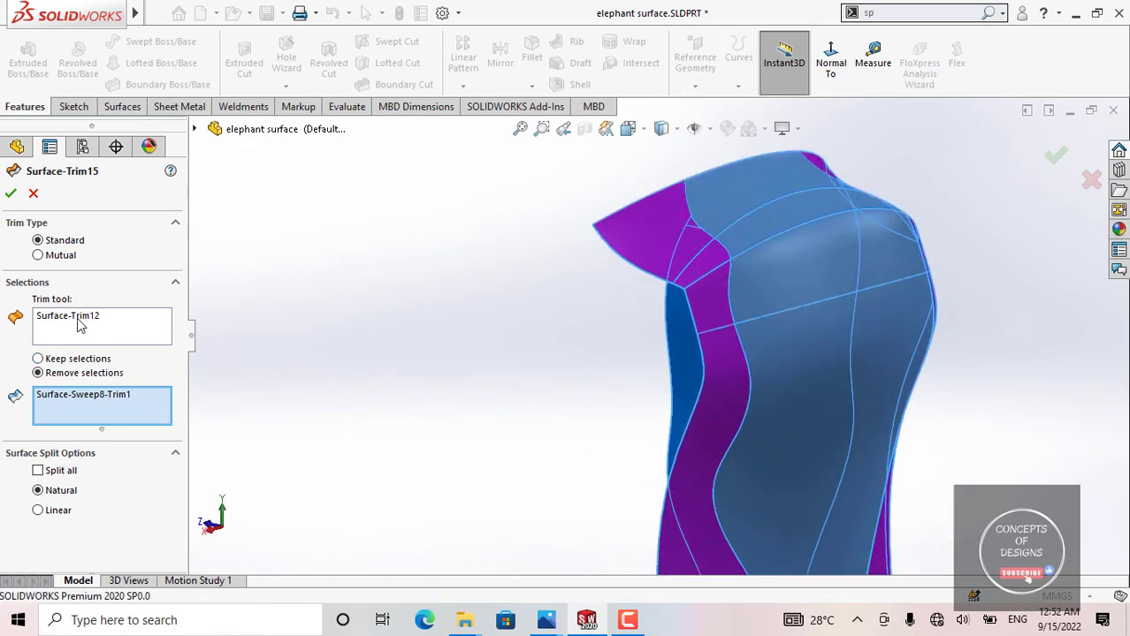
{"action": "left_click", "coordinate": [11, 194]}
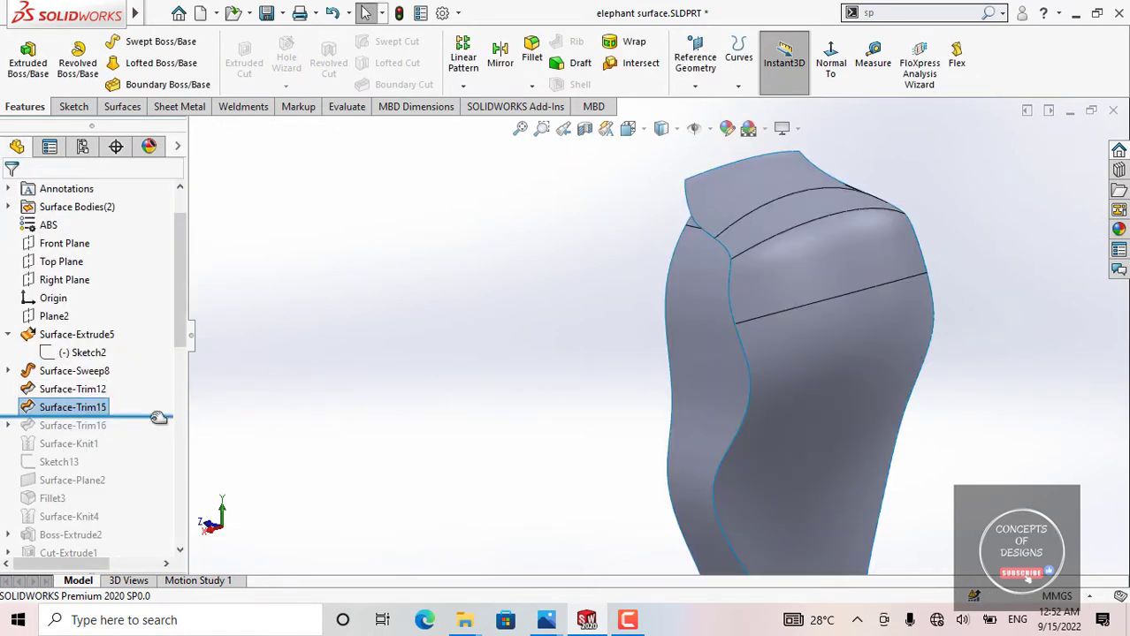
Step: Highlight the upper Surface-Sweep8 face and examine its trimmed edges against the Sketch9 profile and Sketch3 path
{"action": "mouse_move", "coordinate": [158, 417]}
{"action": "left_mouse_down"}
{"action": "mouse_move", "coordinate": [145, 435]}
{"action": "mouse_move", "coordinate": [133, 428]}
{"action": "mouse_move", "coordinate": [138, 416]}
{"action": "left_mouse_up"}
{"action": "scroll", "coordinate": [729, 191], "scroll_direction": "down", "scroll_amount": 4}
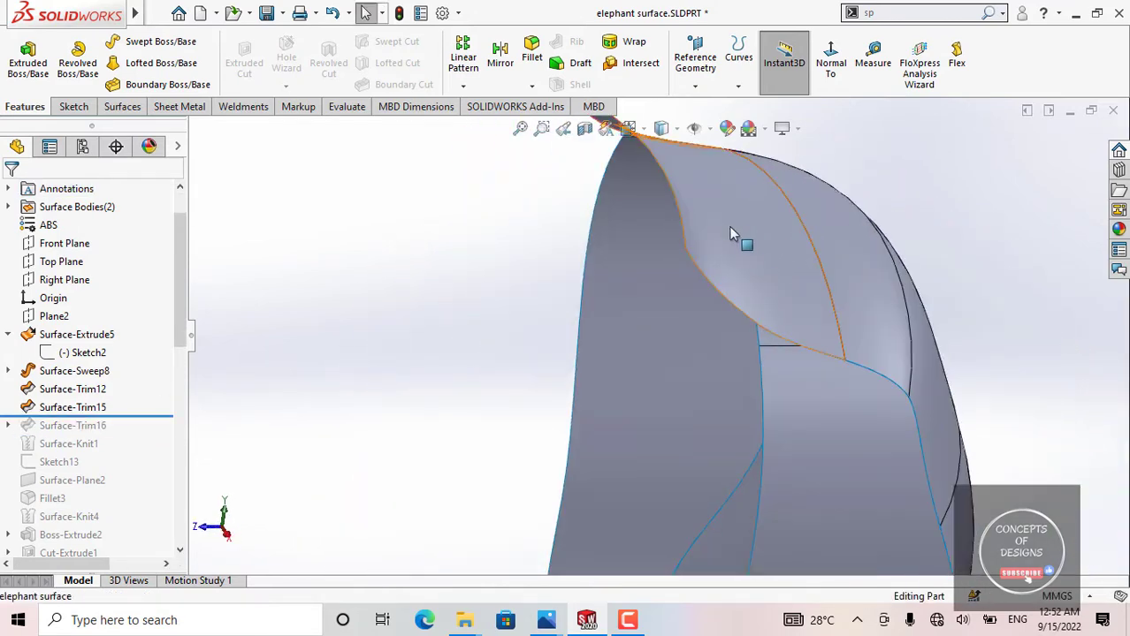
{"action": "left_click", "coordinate": [730, 231]}
{"action": "middle_click_drag", "start_coordinate": [722, 245], "coordinate": [661, 223]}
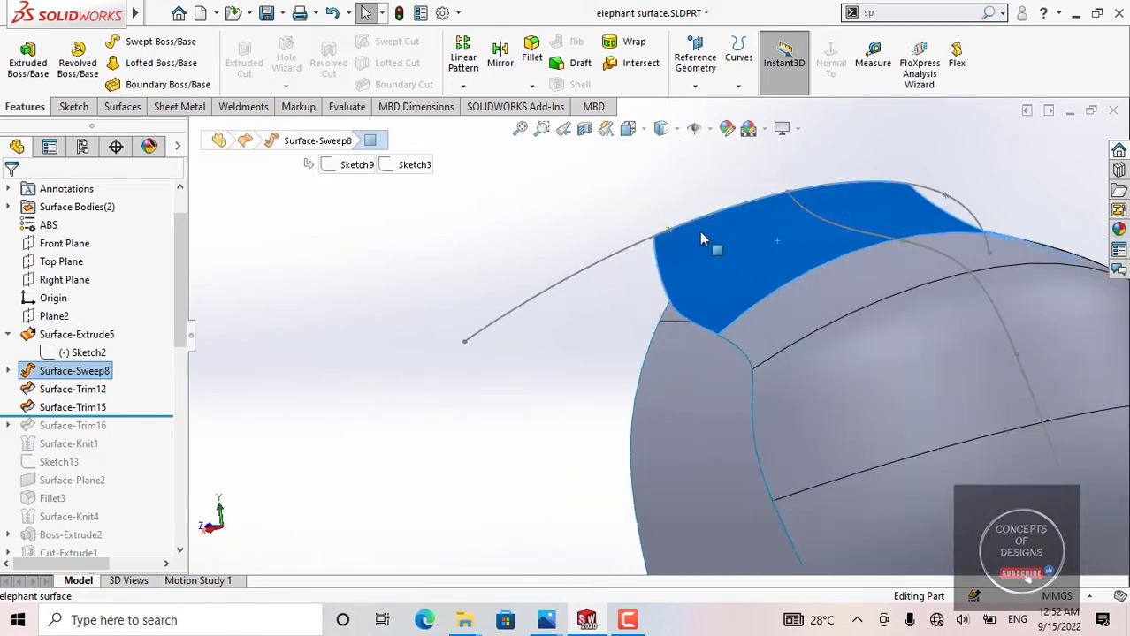
{"action": "scroll", "coordinate": [709, 244], "scroll_direction": "up", "scroll_amount": 4}
{"action": "middle_click_drag", "start_coordinate": [709, 276], "coordinate": [794, 250]}
{"action": "scroll", "coordinate": [763, 316], "scroll_direction": "up", "scroll_amount": 2}
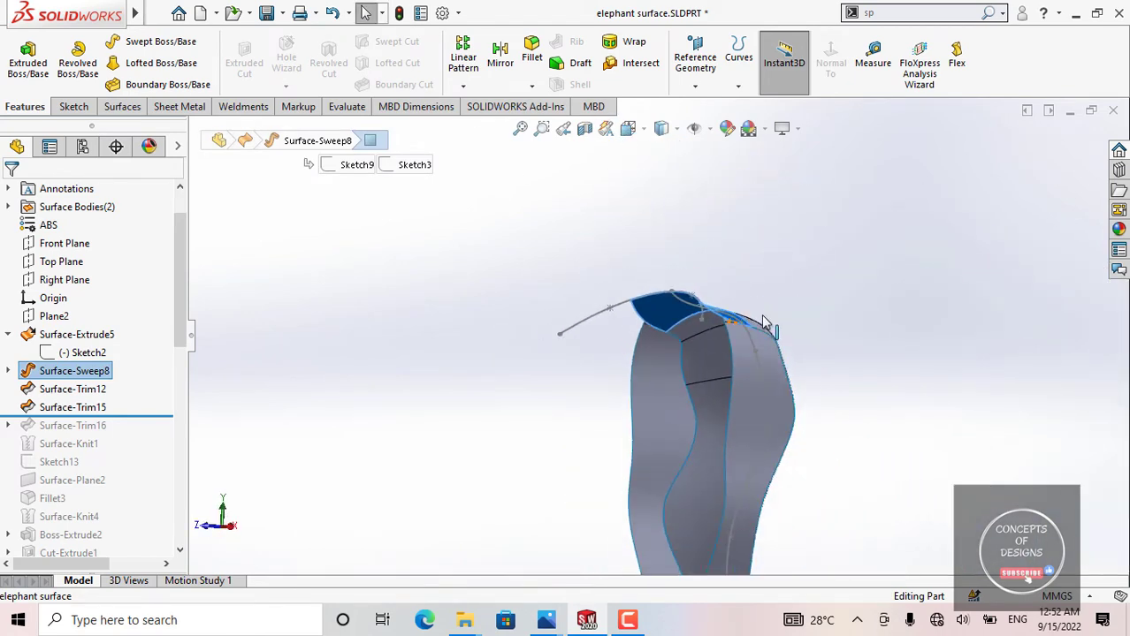
Step: Examine the trimmed edges of the upper Surface-Sweep8 face from several sides, compare them with Surface-Trim15, and clear the selection
{"action": "middle_click_drag", "start_coordinate": [765, 324], "coordinate": [752, 285]}
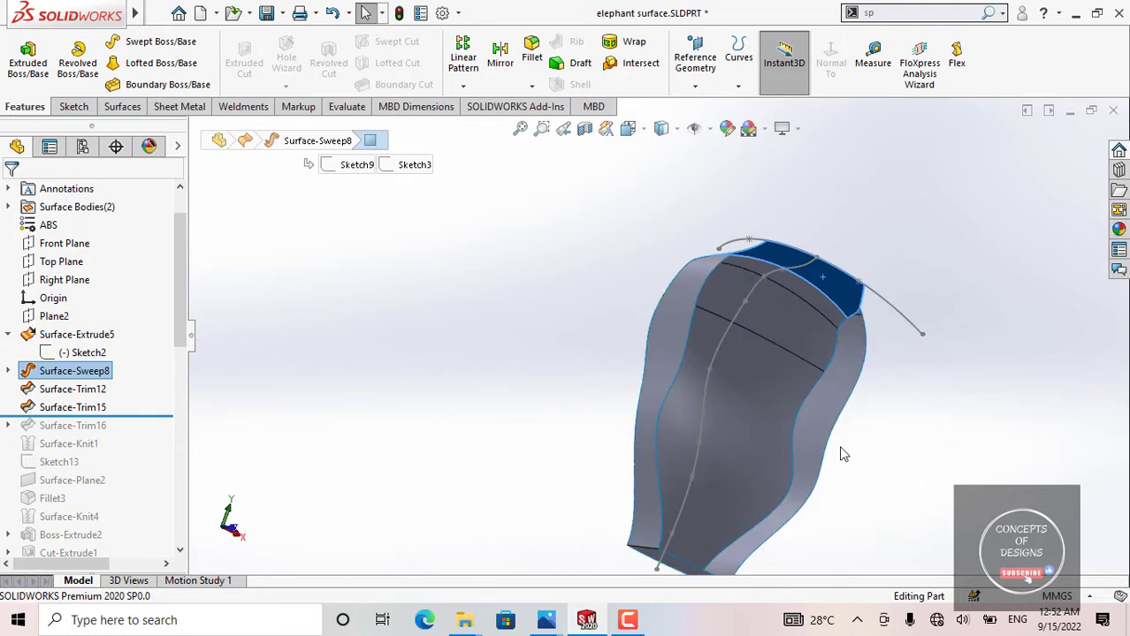
{"action": "middle_click_drag", "start_coordinate": [840, 343], "coordinate": [707, 321]}
{"action": "middle_click_drag", "start_coordinate": [742, 368], "coordinate": [495, 318]}
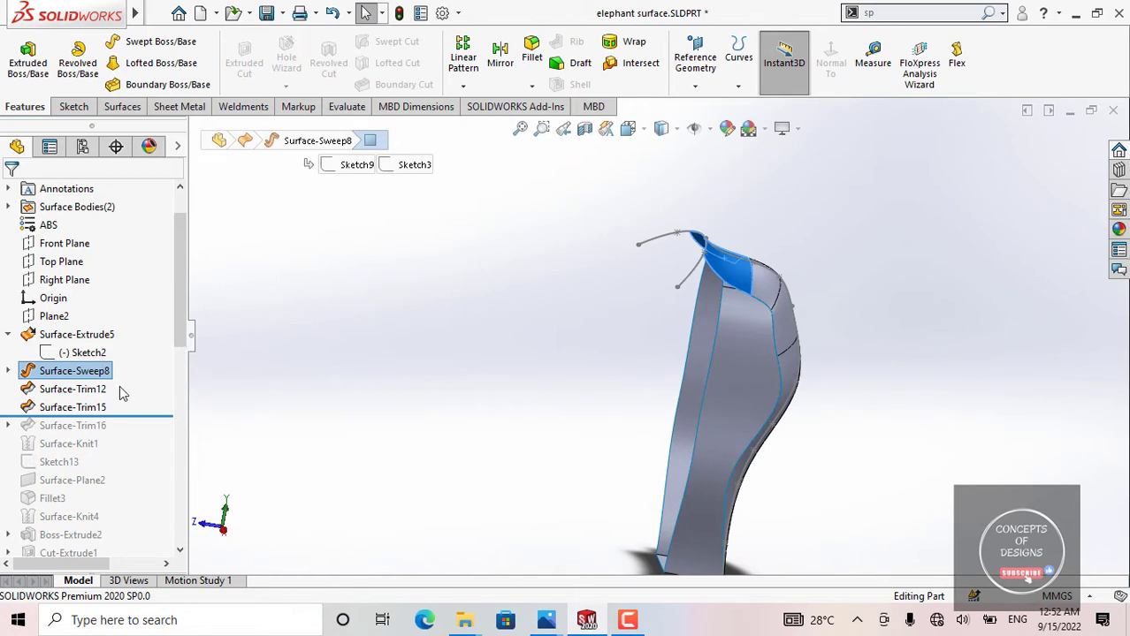
{"action": "left_click", "coordinate": [84, 407]}
{"action": "left_click", "coordinate": [472, 351]}
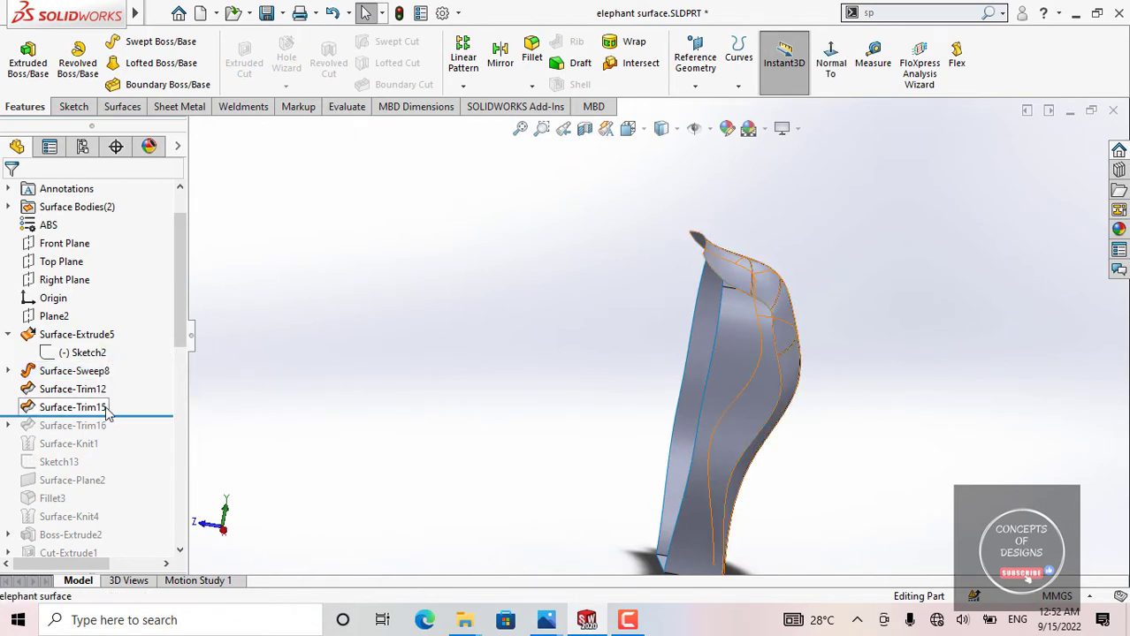
{"action": "left_click", "coordinate": [72, 407]}
{"action": "left_click", "coordinate": [710, 270]}
{"action": "middle_click_drag", "start_coordinate": [709, 270], "coordinate": [749, 262]}
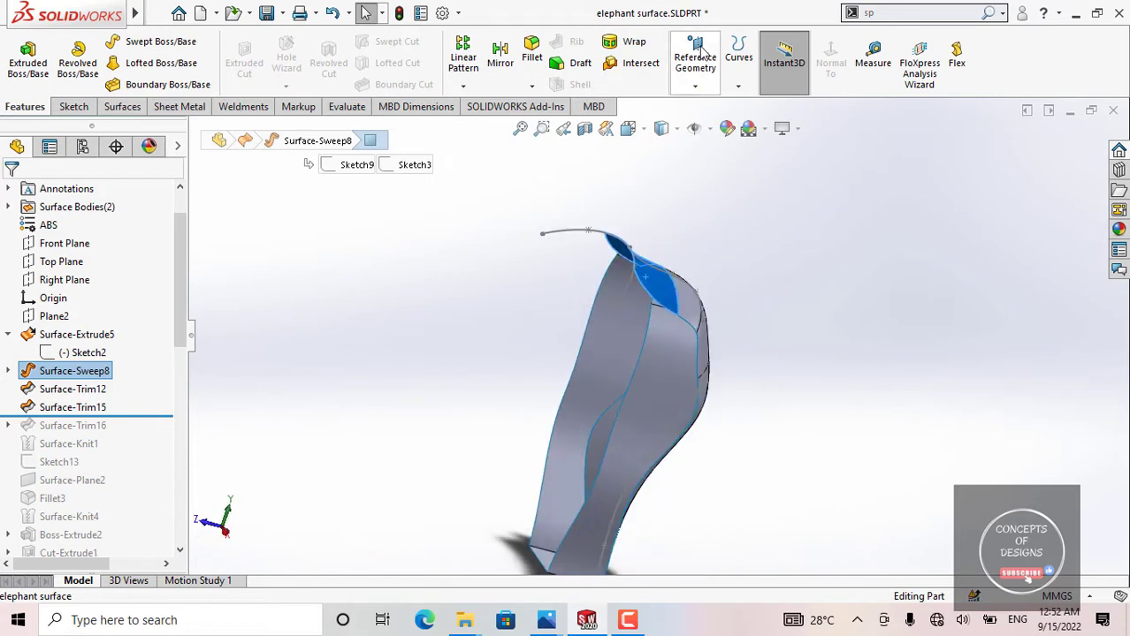
{"action": "left_click", "coordinate": [506, 216]}
Step: Roll the model history forward to include Surface-Trim16 and highlight that trim on the body
{"action": "left_click", "coordinate": [831, 57]}
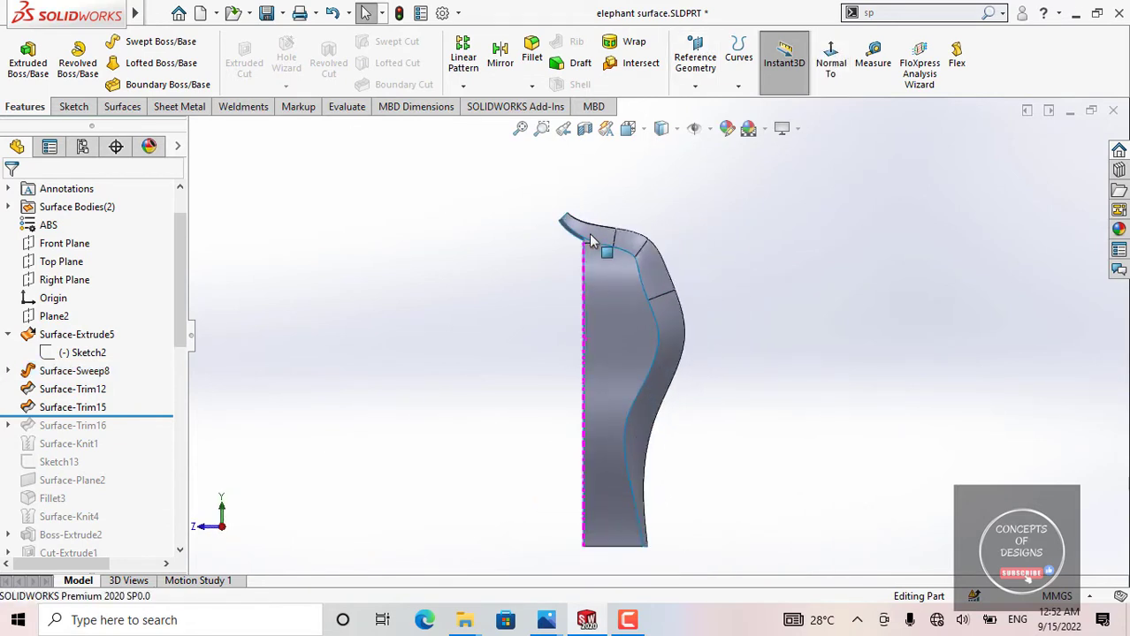
{"action": "scroll", "coordinate": [583, 250], "scroll_direction": "down", "scroll_amount": 3}
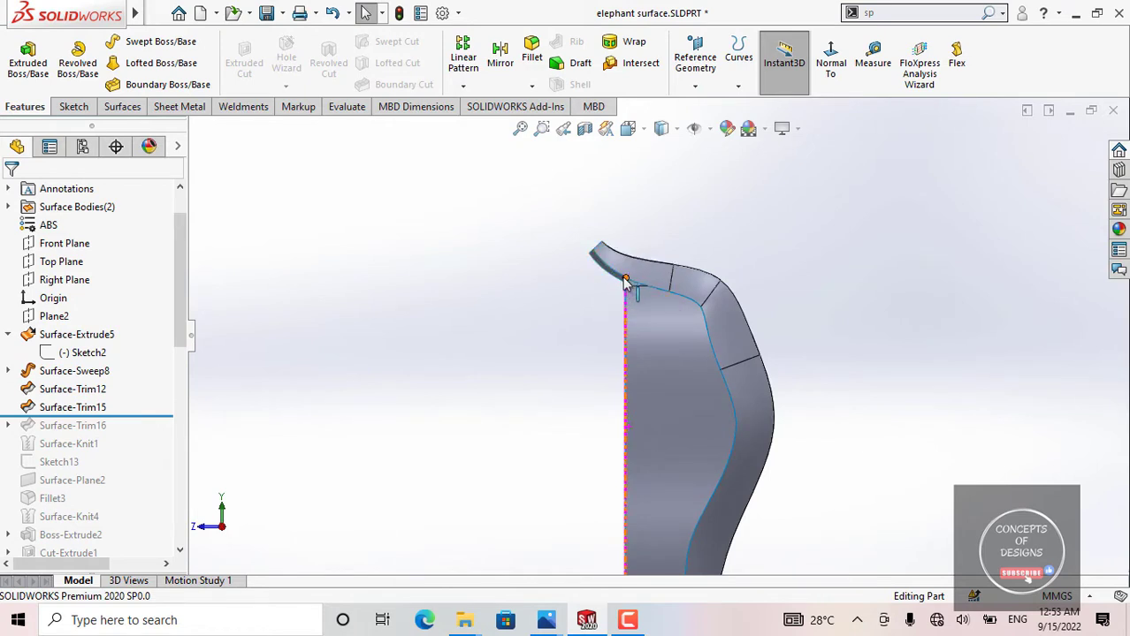
{"action": "mouse_move", "coordinate": [607, 254]}
{"action": "middle_mouse_down"}
{"action": "mouse_move", "coordinate": [623, 272]}
{"action": "mouse_move", "coordinate": [605, 276]}
{"action": "middle_mouse_up"}
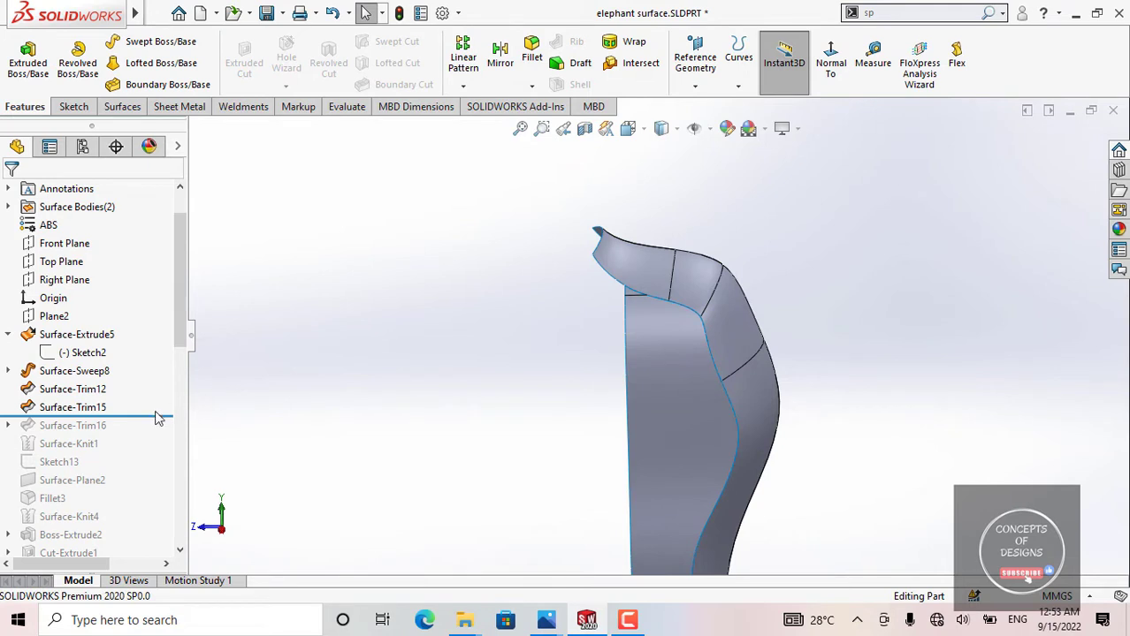
{"action": "left_click_drag", "start_coordinate": [153, 414], "coordinate": [147, 426]}
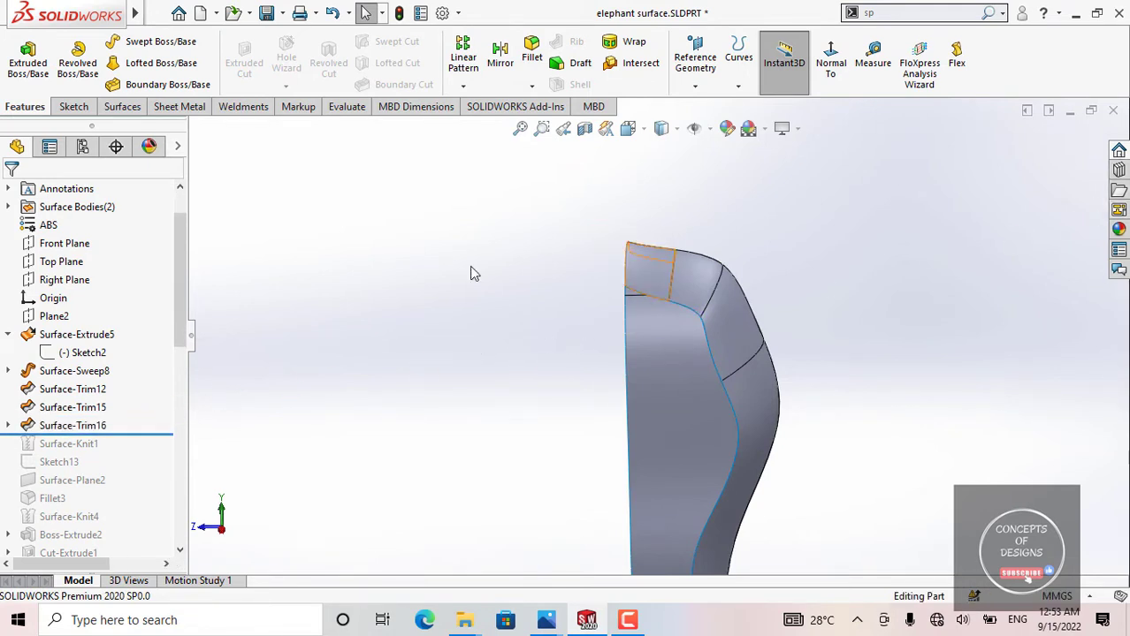
{"action": "left_click", "coordinate": [71, 426]}
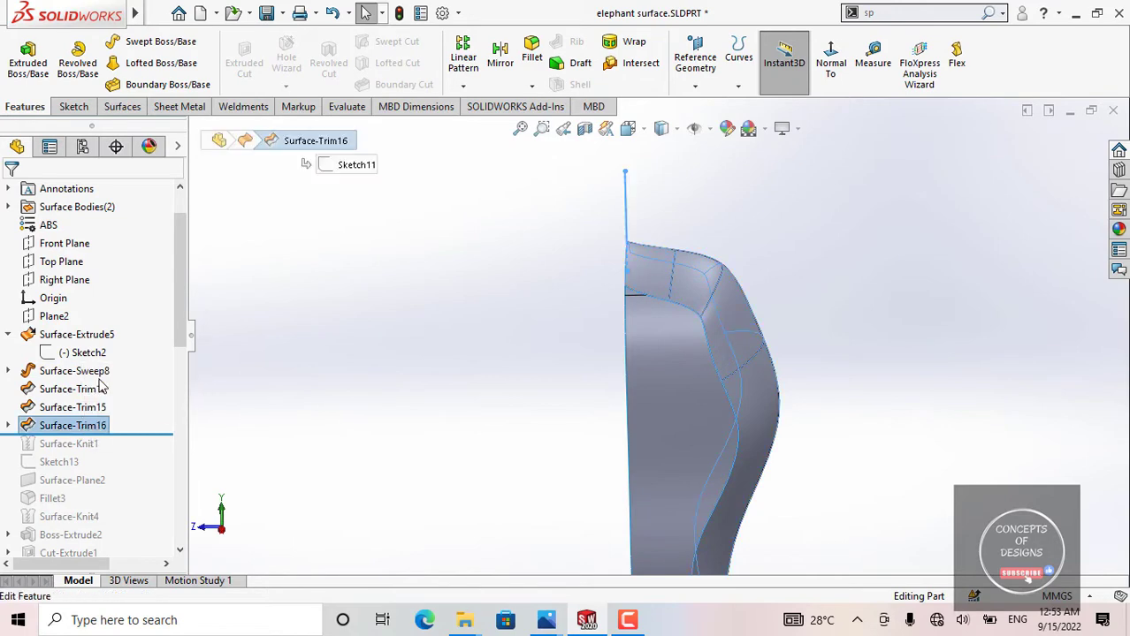
Step: Open the definition of Surface-Trim16, examine the Sketch11 trim tool against the surface portion to remove, and close it without changes
{"action": "left_click", "coordinate": [99, 384]}
{"action": "scroll", "coordinate": [652, 239], "scroll_direction": "down", "scroll_amount": 4}
{"action": "middle_click_drag", "start_coordinate": [627, 233], "coordinate": [665, 298]}
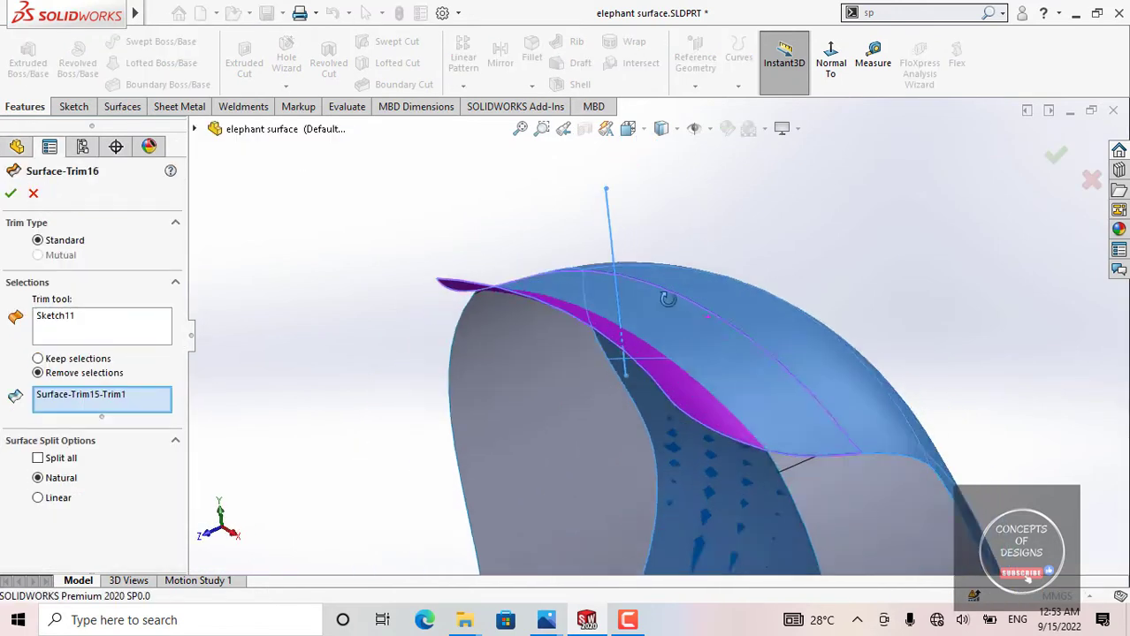
{"action": "left_click", "coordinate": [830, 62]}
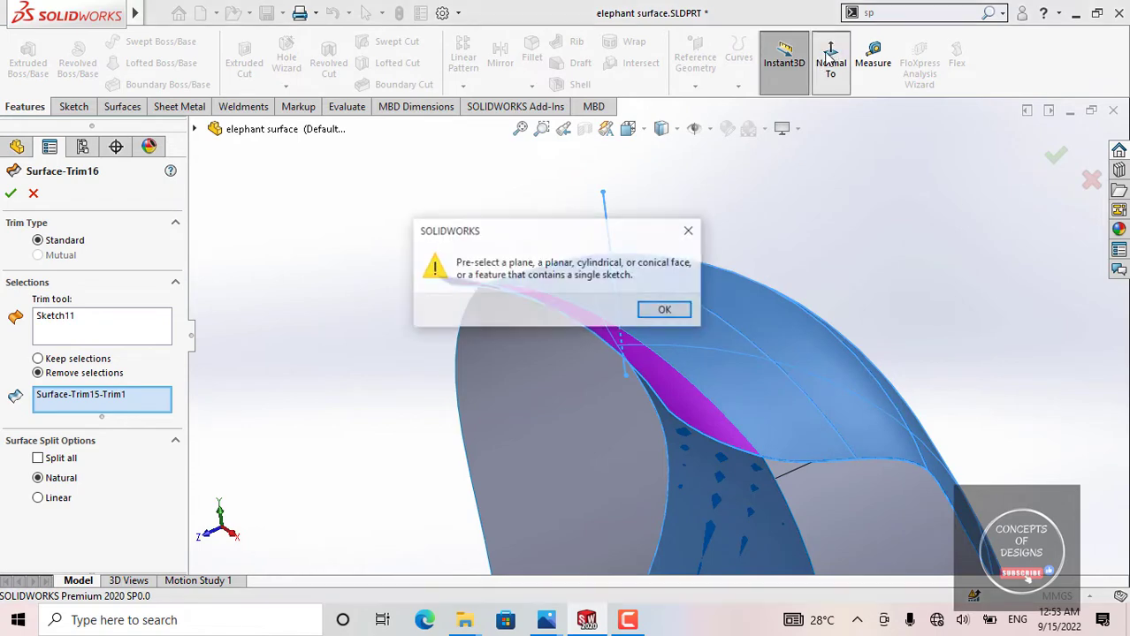
{"action": "left_click", "coordinate": [690, 232]}
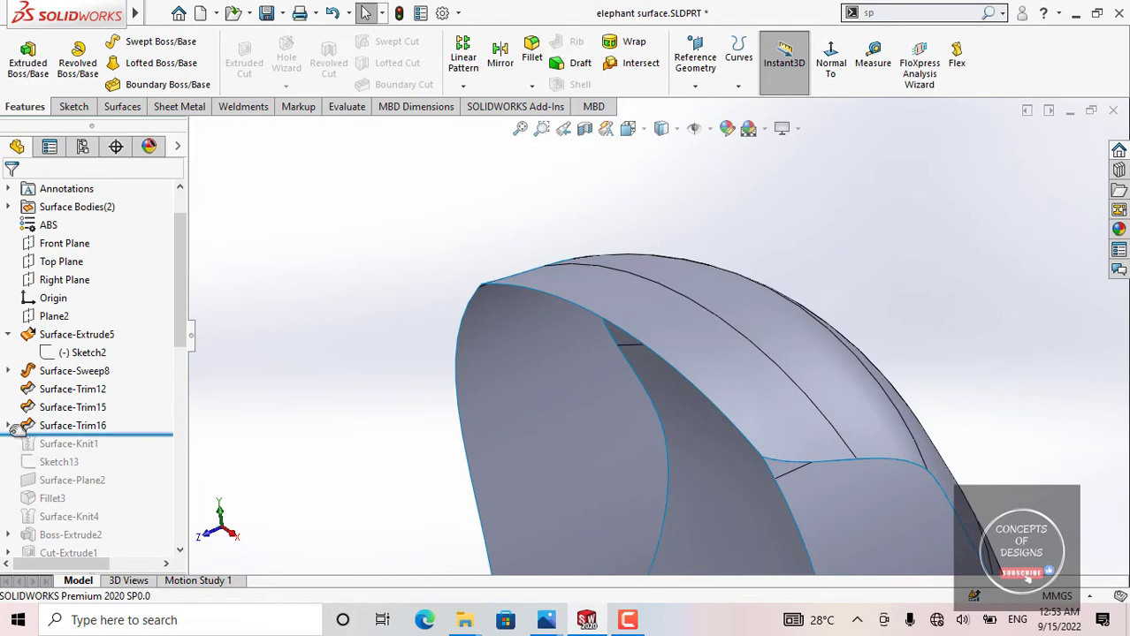
Step: Open Sketch11 under Surface-Trim16 for editing, examine its vertical line face-on and at an angle against the swept surface, and exit the sketch
{"action": "left_click", "coordinate": [9, 427]}
{"action": "left_click", "coordinate": [96, 445]}
{"action": "left_click", "coordinate": [106, 390]}
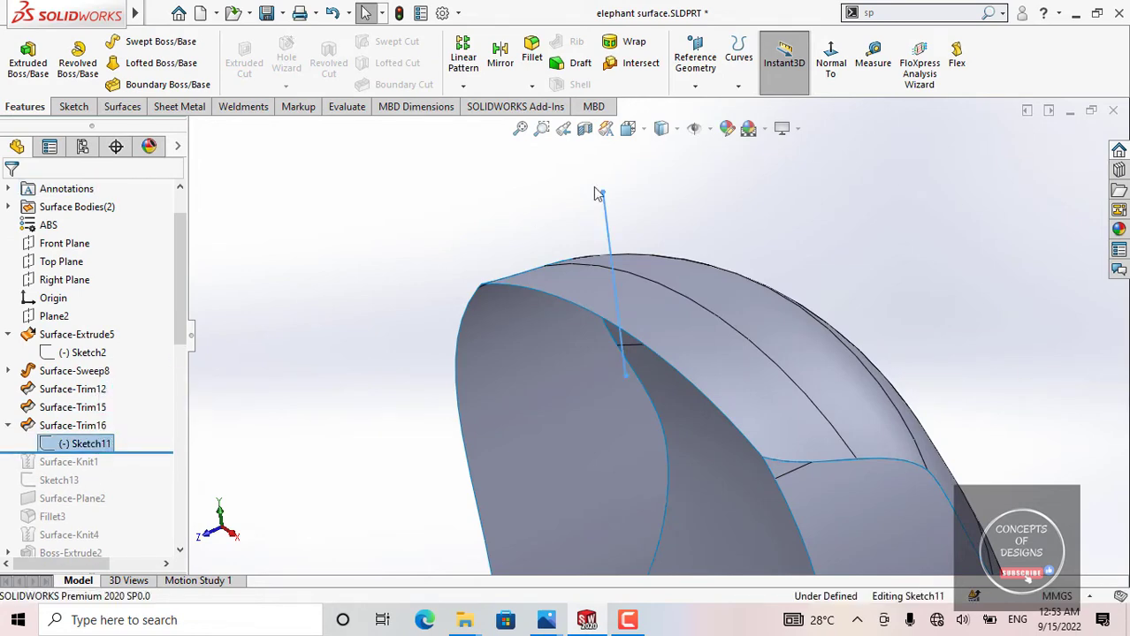
{"action": "left_click", "coordinate": [825, 62]}
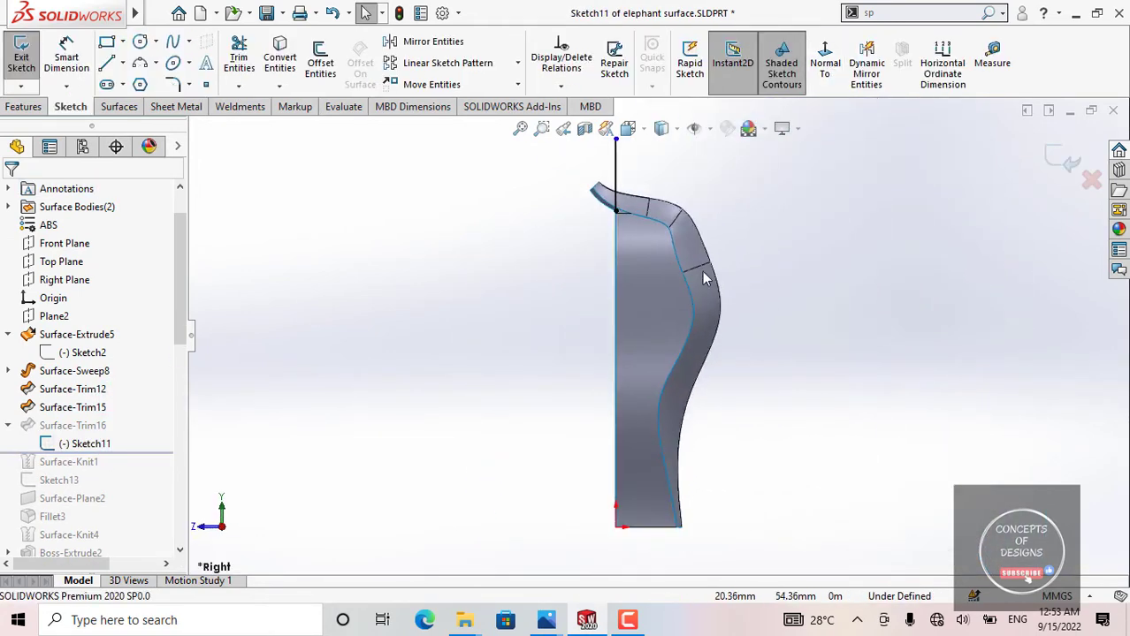
{"action": "scroll", "coordinate": [650, 194], "scroll_direction": "down", "scroll_amount": 5}
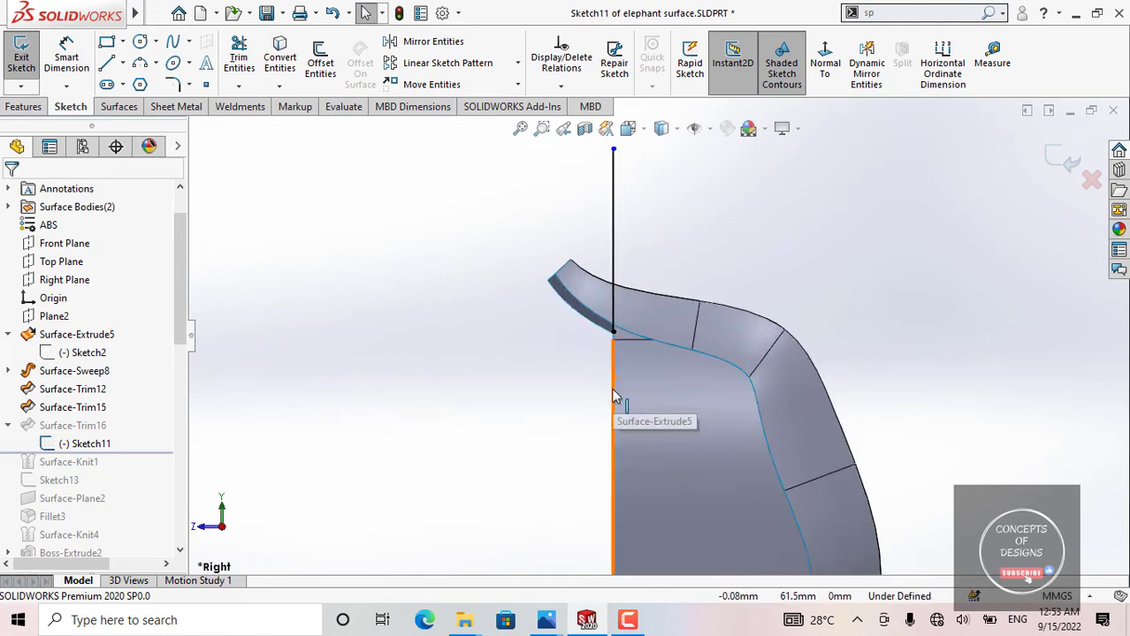
{"action": "left_click", "coordinate": [617, 363]}
{"action": "scroll", "coordinate": [632, 291], "scroll_direction": "up", "scroll_amount": 2}
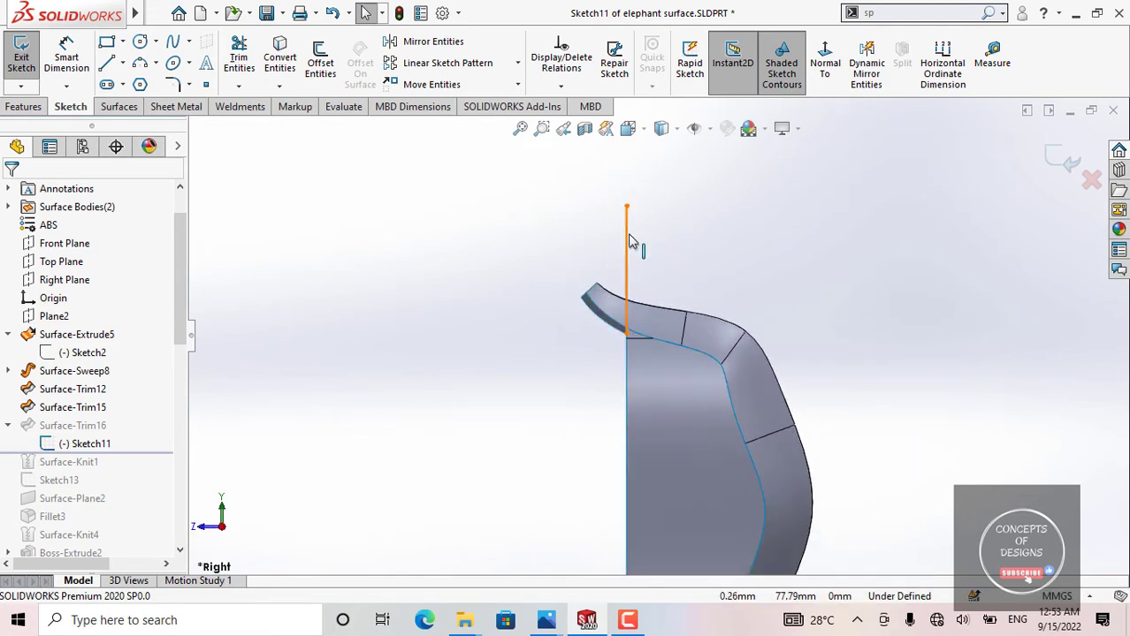
{"action": "middle_click_drag", "start_coordinate": [593, 254], "coordinate": [601, 266]}
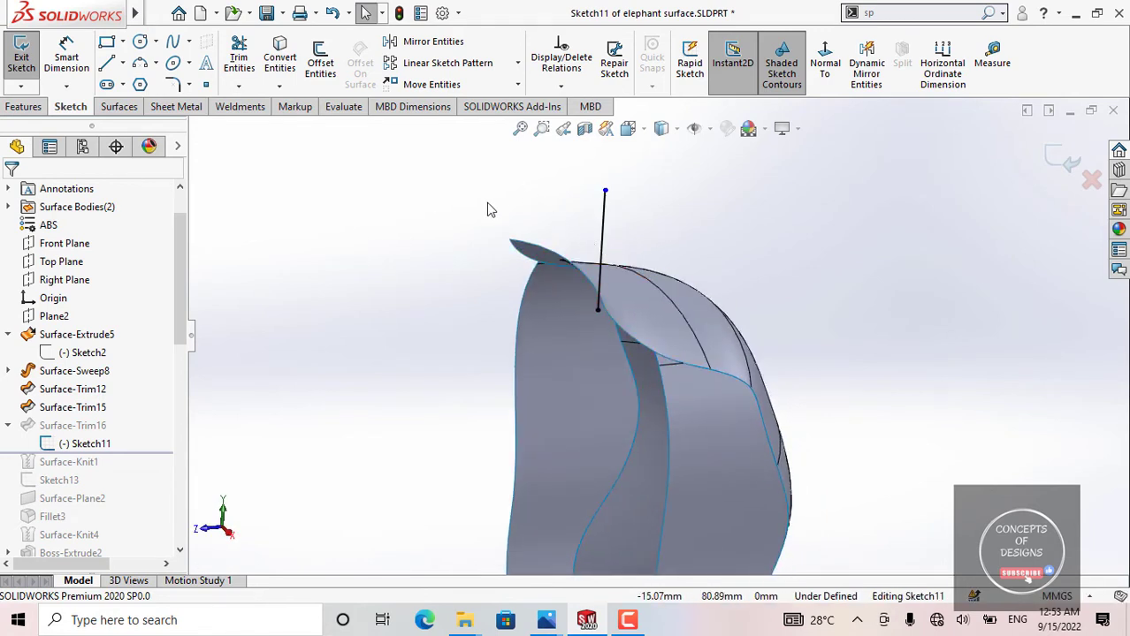
{"action": "mouse_move", "coordinate": [650, 298]}
{"action": "middle_mouse_down"}
{"action": "mouse_move", "coordinate": [532, 270]}
{"action": "mouse_move", "coordinate": [510, 337]}
{"action": "middle_mouse_up"}
{"action": "mouse_move", "coordinate": [566, 288]}
{"action": "middle_mouse_down"}
{"action": "mouse_move", "coordinate": [650, 253]}
{"action": "mouse_move", "coordinate": [620, 270]}
{"action": "mouse_move", "coordinate": [547, 270]}
{"action": "middle_mouse_up"}
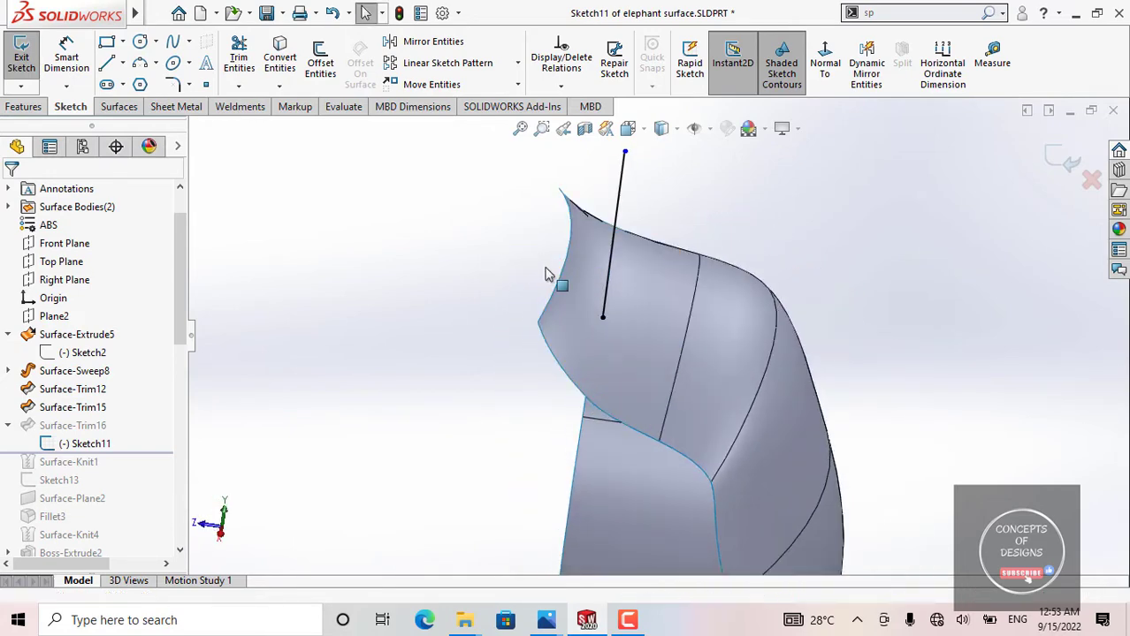
{"action": "left_click", "coordinate": [1061, 163]}
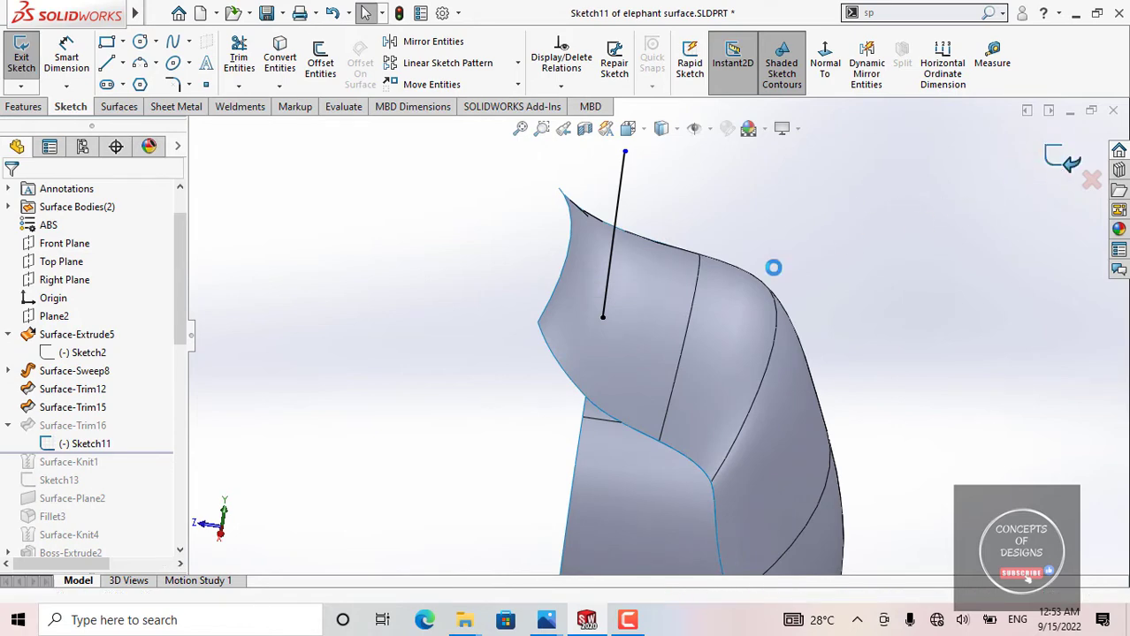
Step: Reopen the definition of Surface-Trim16, review its trim tool and the Surface-Trim15-Trim1 portion selected for removal, and accept it unchanged
{"action": "left_click", "coordinate": [79, 426]}
{"action": "left_click", "coordinate": [118, 377]}
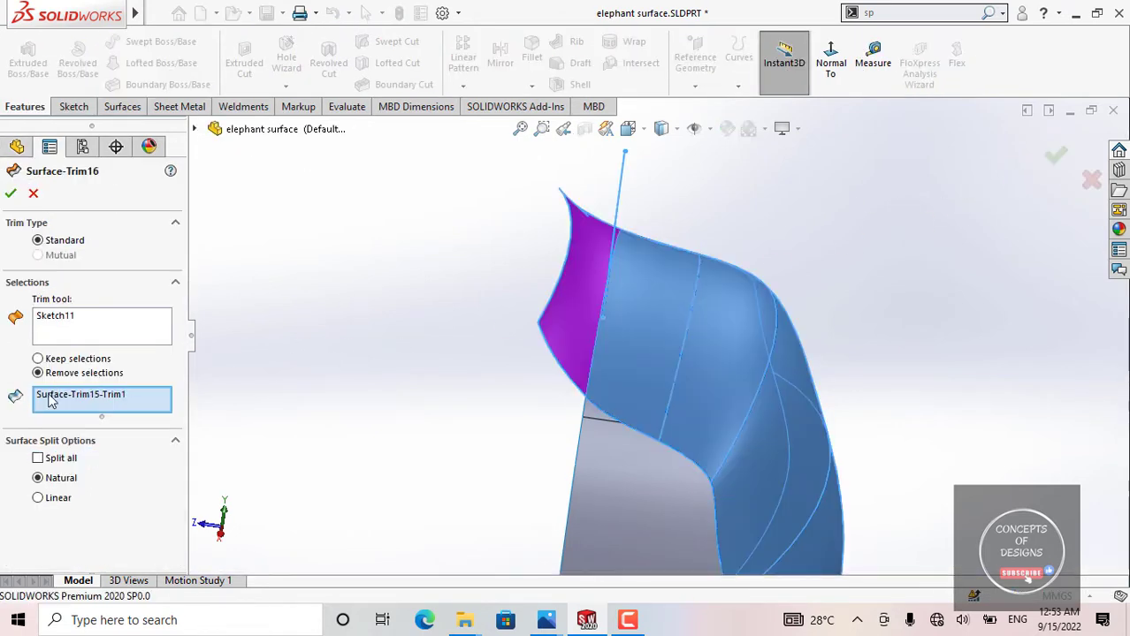
{"action": "left_click", "coordinate": [76, 333]}
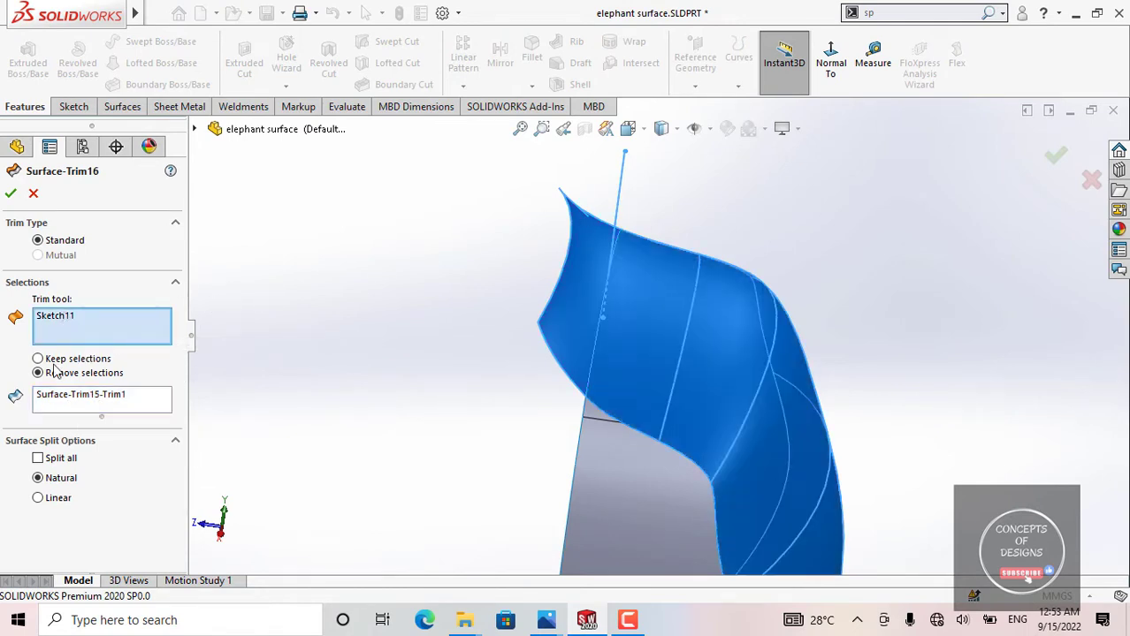
{"action": "left_click", "coordinate": [89, 406]}
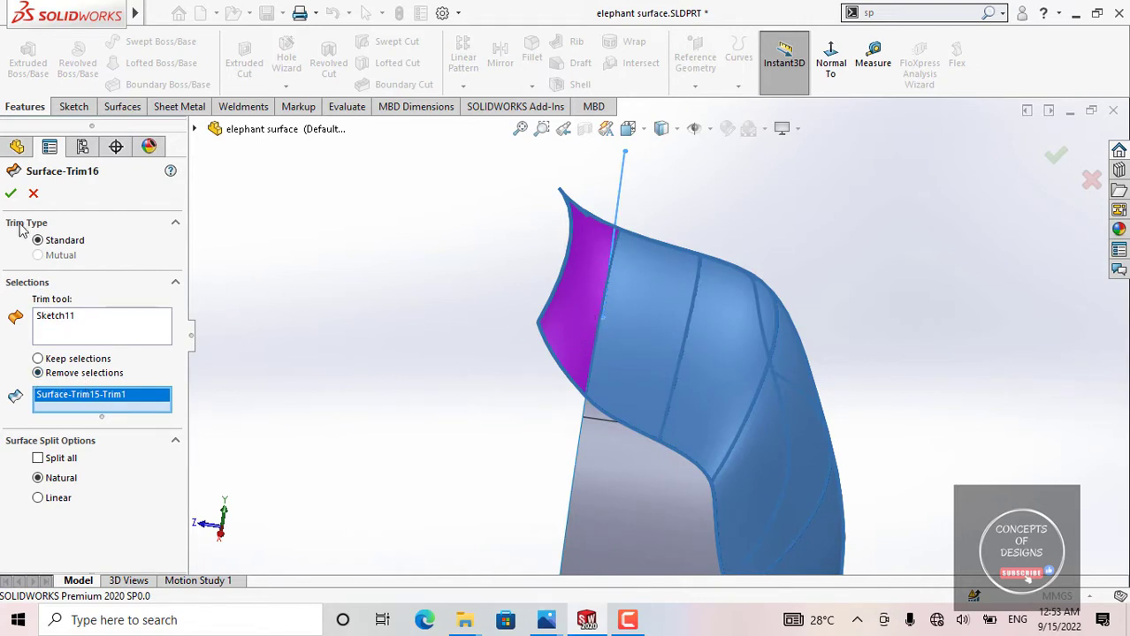
{"action": "left_click", "coordinate": [11, 194]}
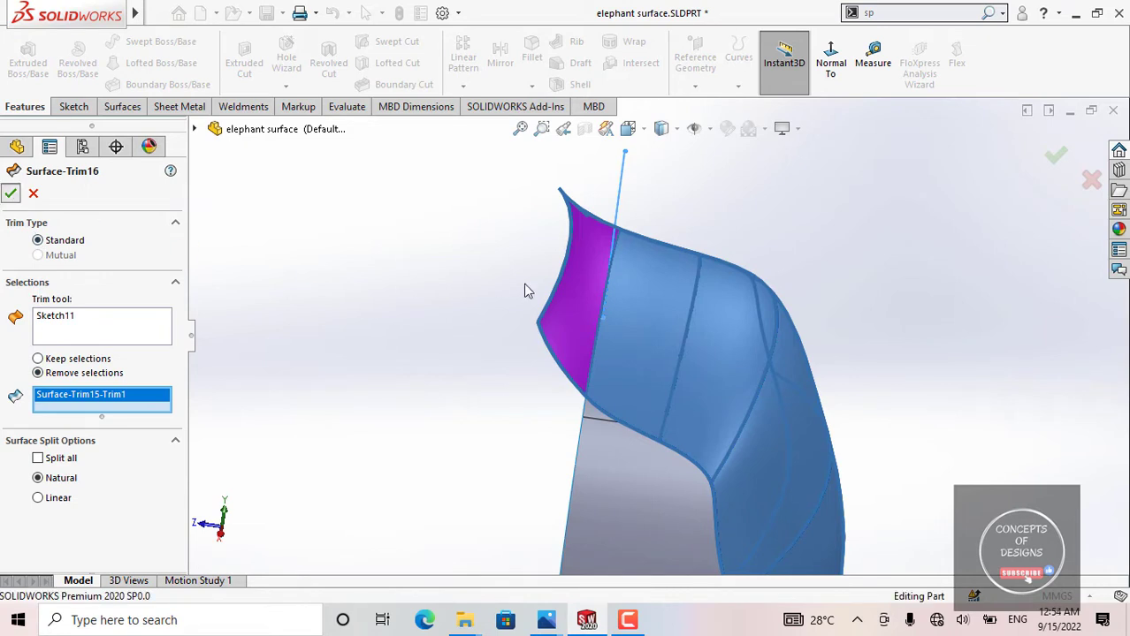
Step: Examine the trimmed body from the front and back, highlight the Surface-Extrude5 side face, and clear the selection
{"action": "middle_click_drag", "start_coordinate": [676, 321], "coordinate": [675, 355]}
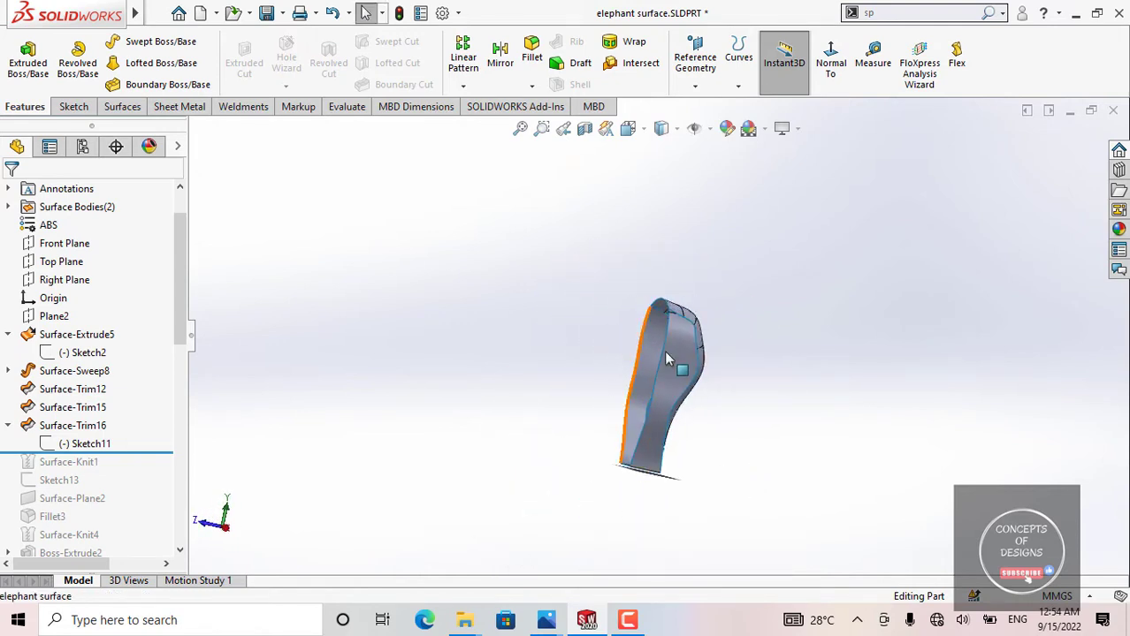
{"action": "scroll", "coordinate": [681, 345], "scroll_direction": "up", "scroll_amount": 5}
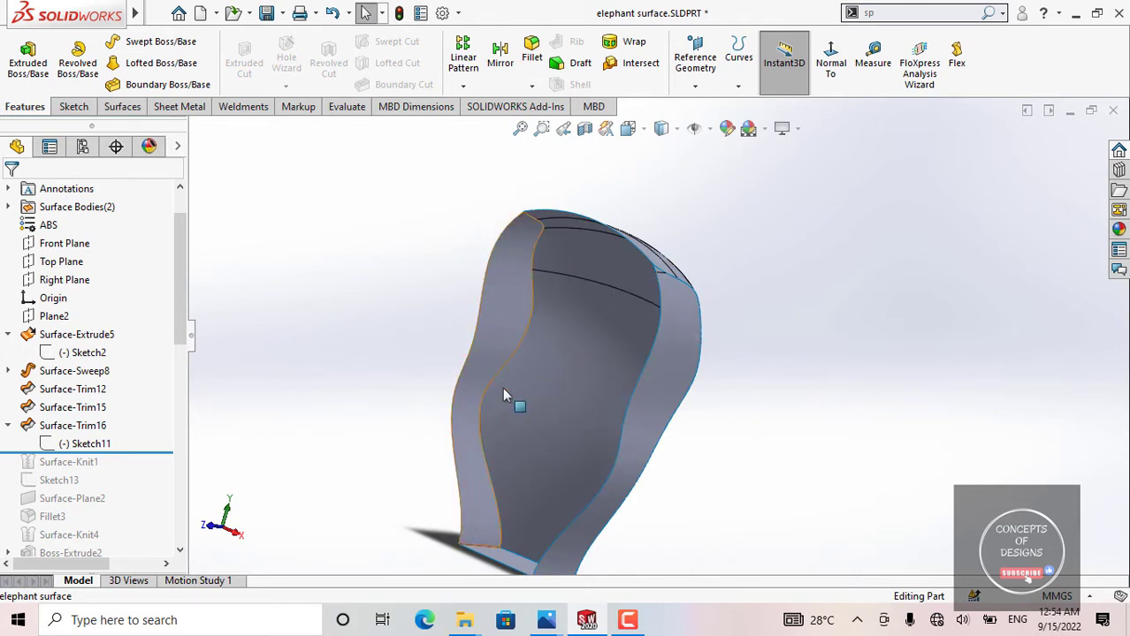
{"action": "middle_click_drag", "start_coordinate": [507, 396], "coordinate": [623, 348]}
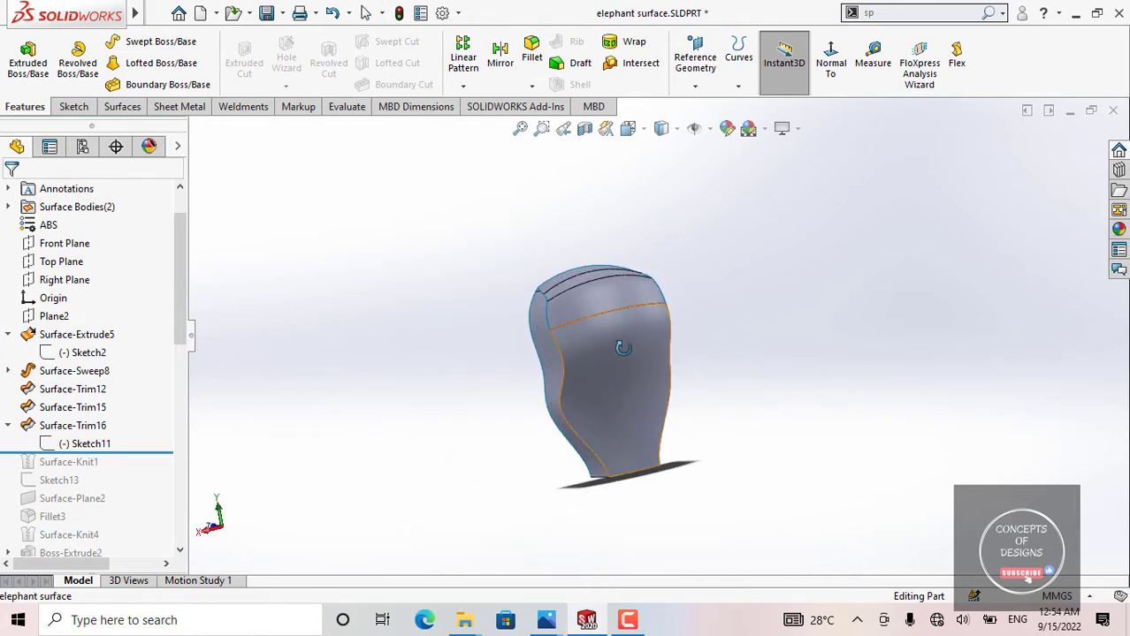
{"action": "left_click", "coordinate": [598, 301]}
{"action": "left_click", "coordinate": [587, 371]}
{"action": "scroll", "coordinate": [586, 369], "scroll_direction": "down", "scroll_amount": 3}
{"action": "left_click", "coordinate": [771, 291]}
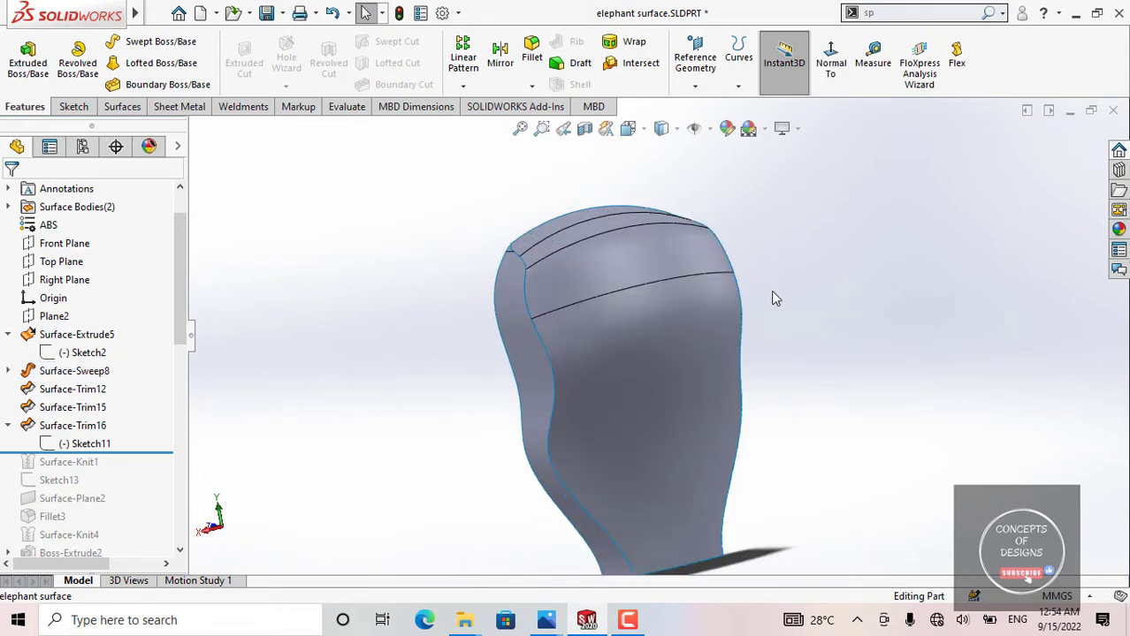
{"action": "middle_click_drag", "start_coordinate": [713, 289], "coordinate": [629, 278]}
{"action": "left_click", "coordinate": [582, 265]}
{"action": "left_click", "coordinate": [567, 323]}
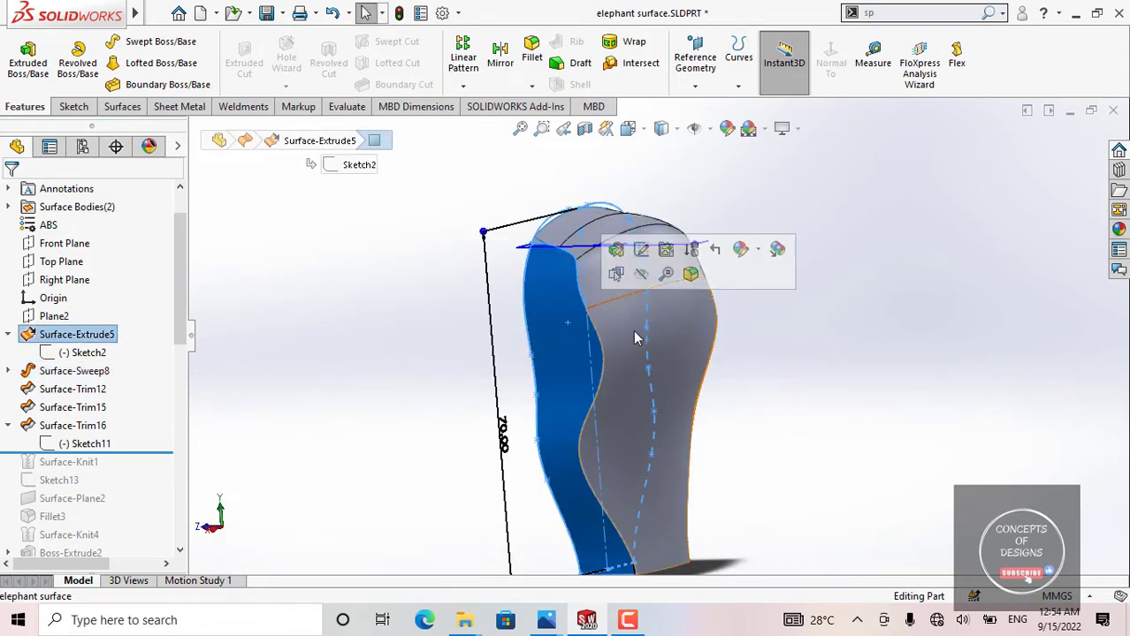
{"action": "left_click", "coordinate": [825, 251]}
Step: Examine the trimmed upper edge and the joint between the swept and extruded surfaces from the side, front and back
{"action": "middle_click_drag", "start_coordinate": [608, 303], "coordinate": [755, 261]}
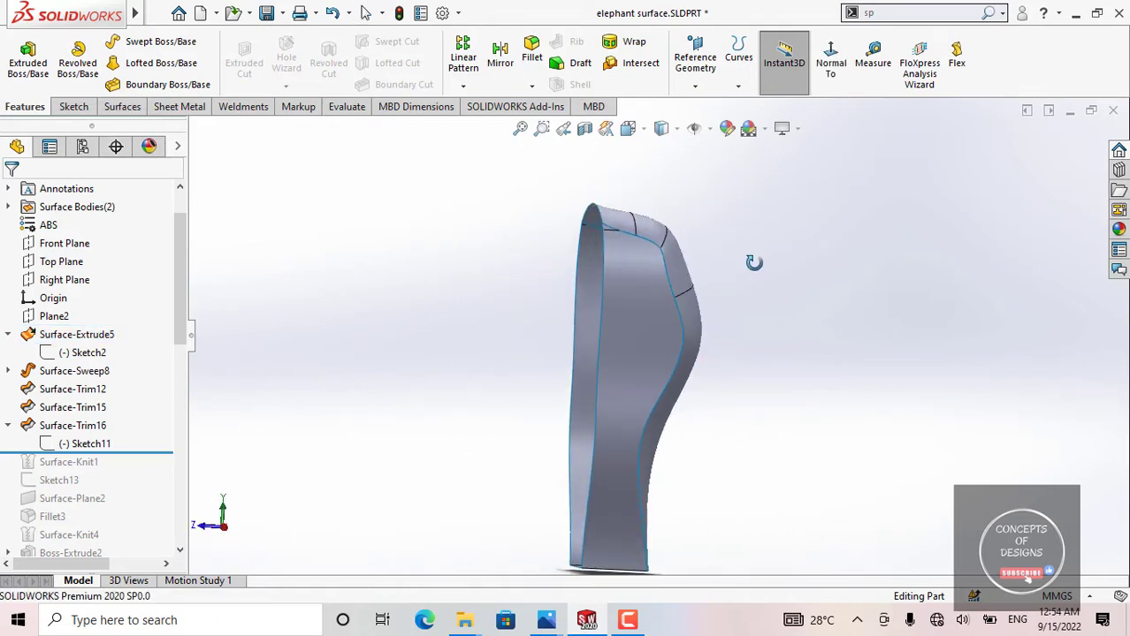
{"action": "left_click", "coordinate": [655, 302]}
{"action": "middle_click_drag", "start_coordinate": [655, 302], "coordinate": [456, 355]}
{"action": "left_click", "coordinate": [702, 321]}
{"action": "middle_click_drag", "start_coordinate": [702, 321], "coordinate": [764, 298]}
{"action": "left_click", "coordinate": [689, 285]}
{"action": "middle_click_drag", "start_coordinate": [674, 212], "coordinate": [694, 255]}
{"action": "left_click", "coordinate": [492, 259]}
{"action": "middle_click_drag", "start_coordinate": [521, 269], "coordinate": [656, 310]}
Step: Check the portion removed above the body in the definition of Surface-Trim16 and close it without changes
{"action": "left_click", "coordinate": [75, 425]}
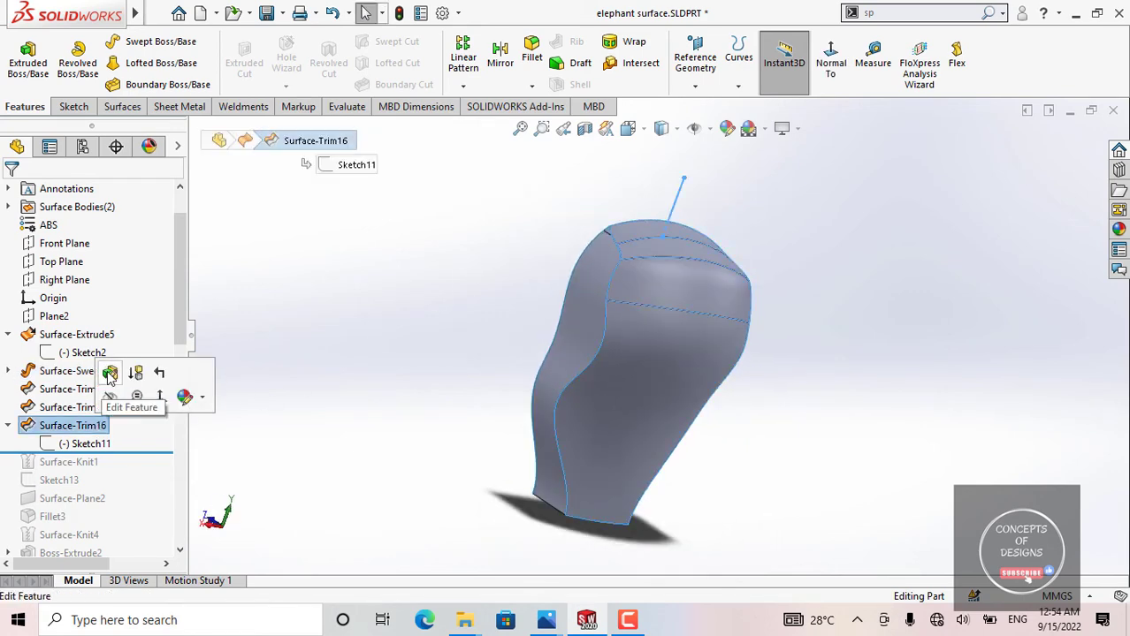
{"action": "left_click", "coordinate": [135, 373]}
{"action": "scroll", "coordinate": [610, 292], "scroll_direction": "down", "scroll_amount": 3}
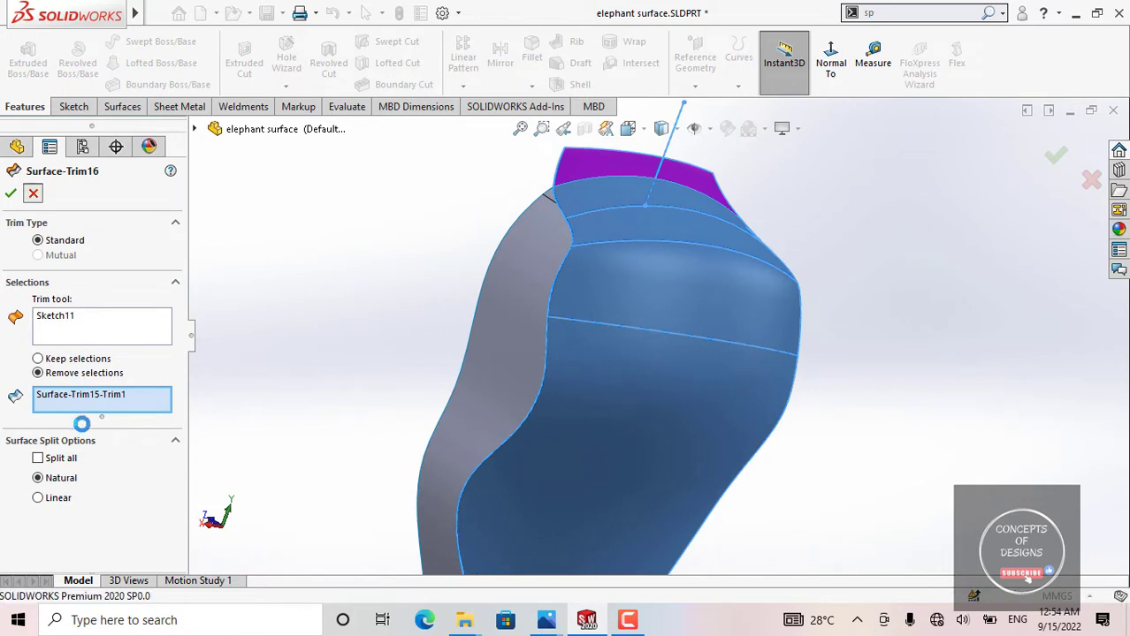
Step: Roll the model history forward to include Surface-Knit1 and highlight the knit on the body
{"action": "left_click_drag", "start_coordinate": [133, 453], "coordinate": [126, 465]}
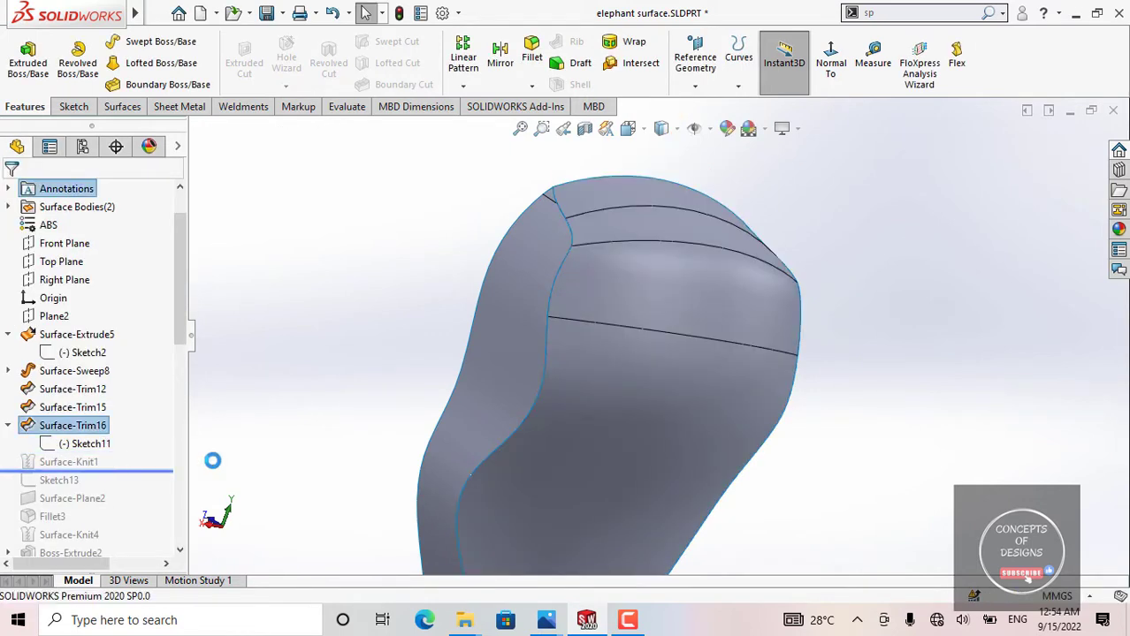
{"action": "left_click", "coordinate": [79, 462]}
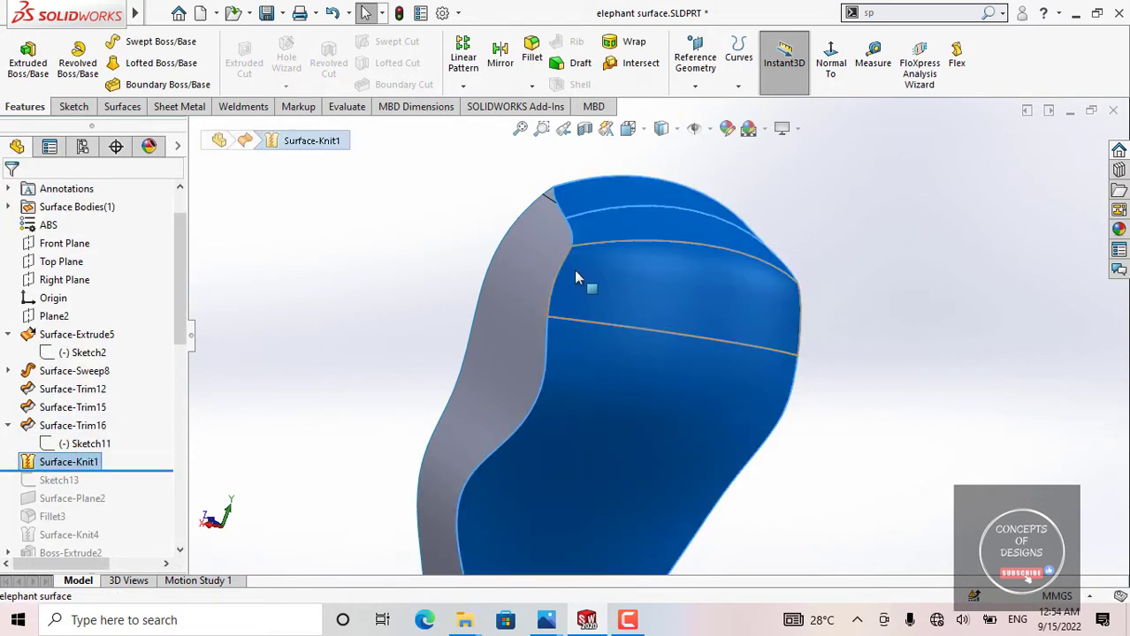
{"action": "scroll", "coordinate": [567, 341], "scroll_direction": "up", "scroll_amount": 3}
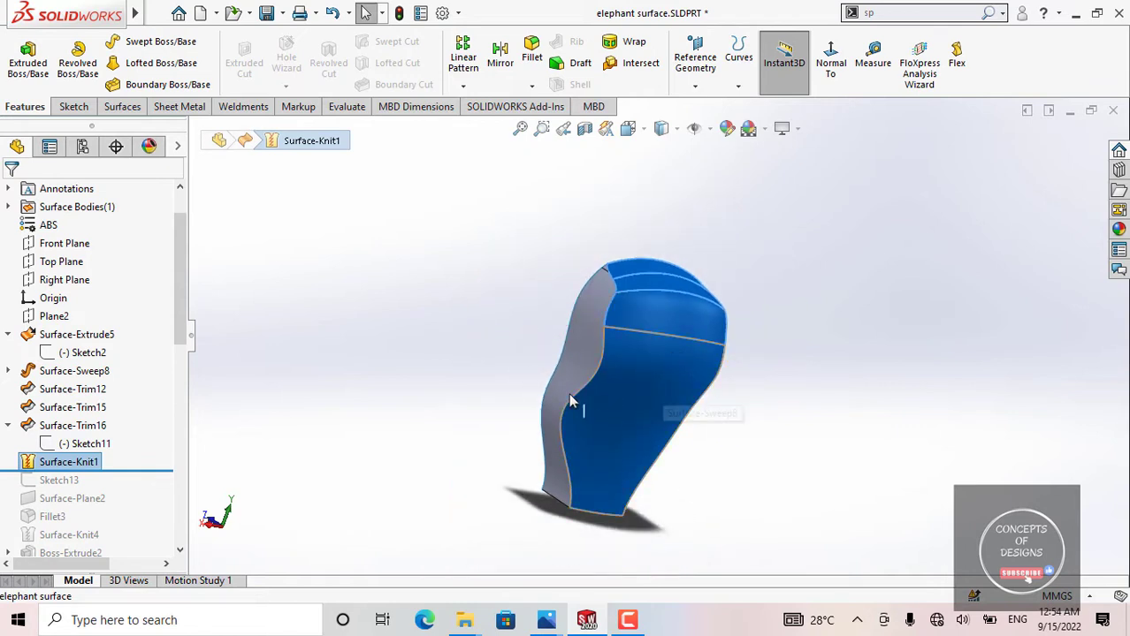
Step: Examine the surfaces joined in the definition of Surface-Knit1 from several sides and close it without changes
{"action": "left_click", "coordinate": [87, 467]}
{"action": "left_click", "coordinate": [103, 422]}
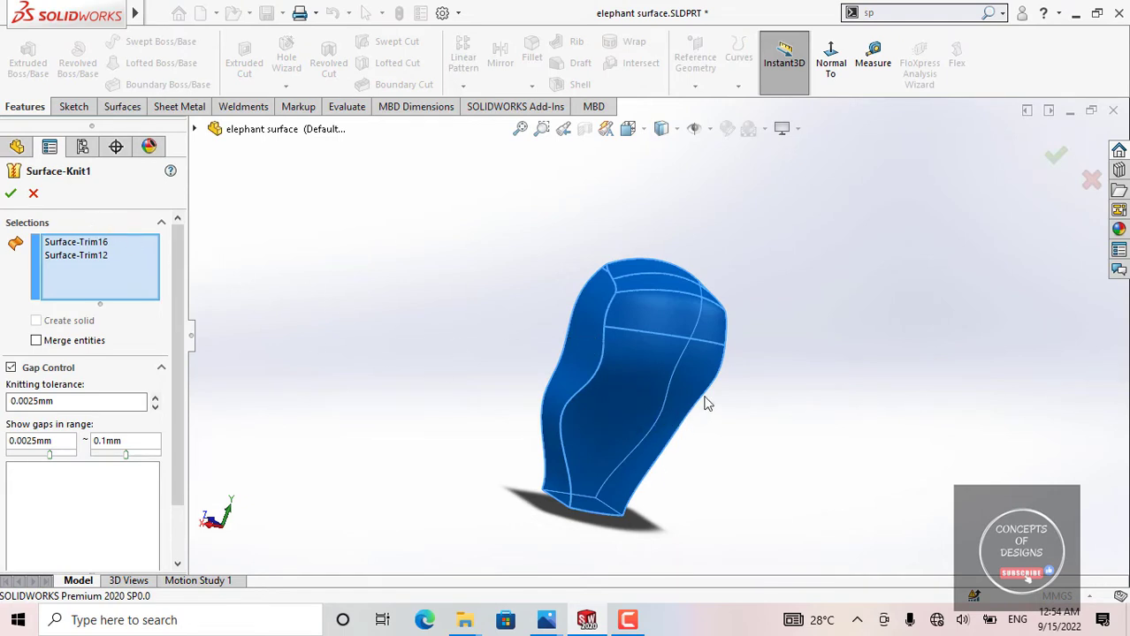
{"action": "middle_click_drag", "start_coordinate": [705, 397], "coordinate": [537, 322]}
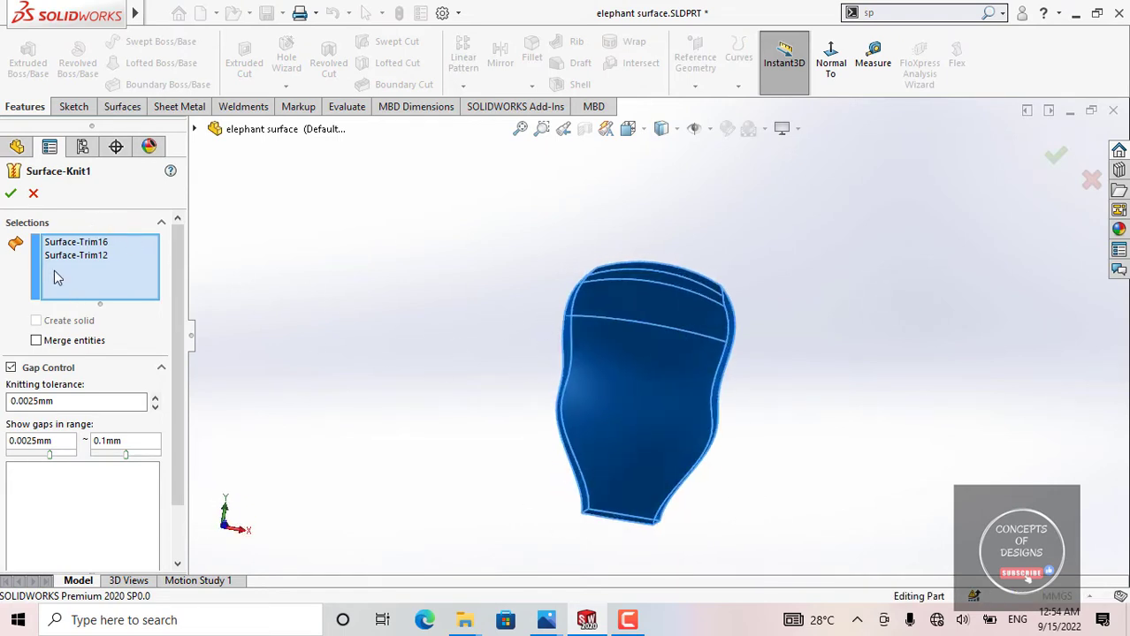
{"action": "scroll", "coordinate": [654, 325], "scroll_direction": "down", "scroll_amount": 3}
{"action": "middle_click_drag", "start_coordinate": [654, 325], "coordinate": [535, 318]}
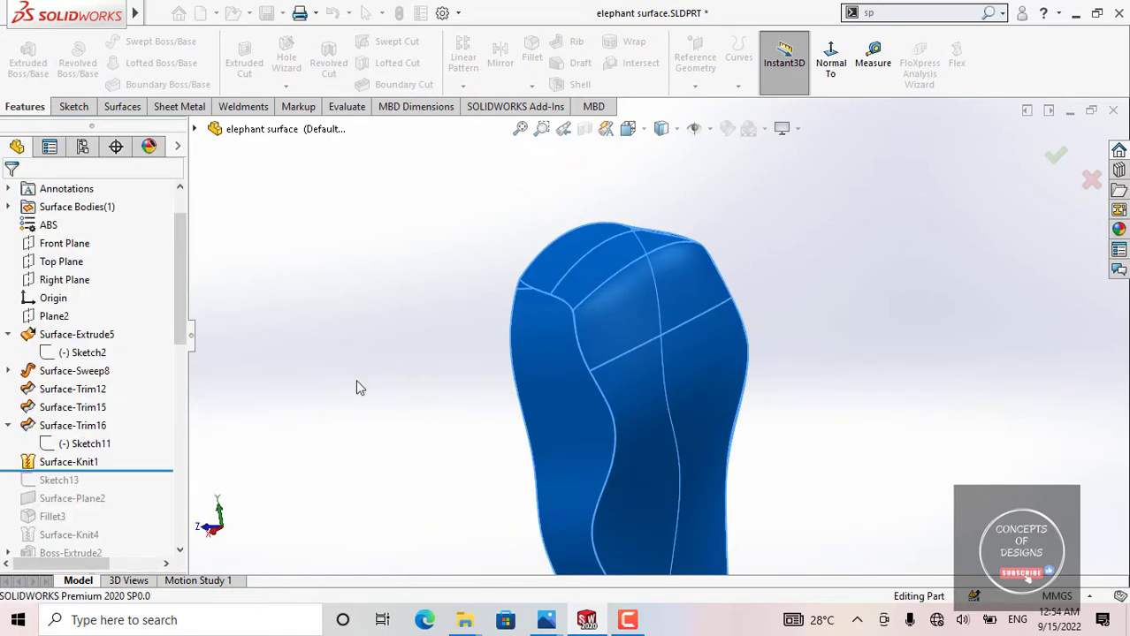
{"action": "scroll", "coordinate": [550, 429], "scroll_direction": "up", "scroll_amount": 3}
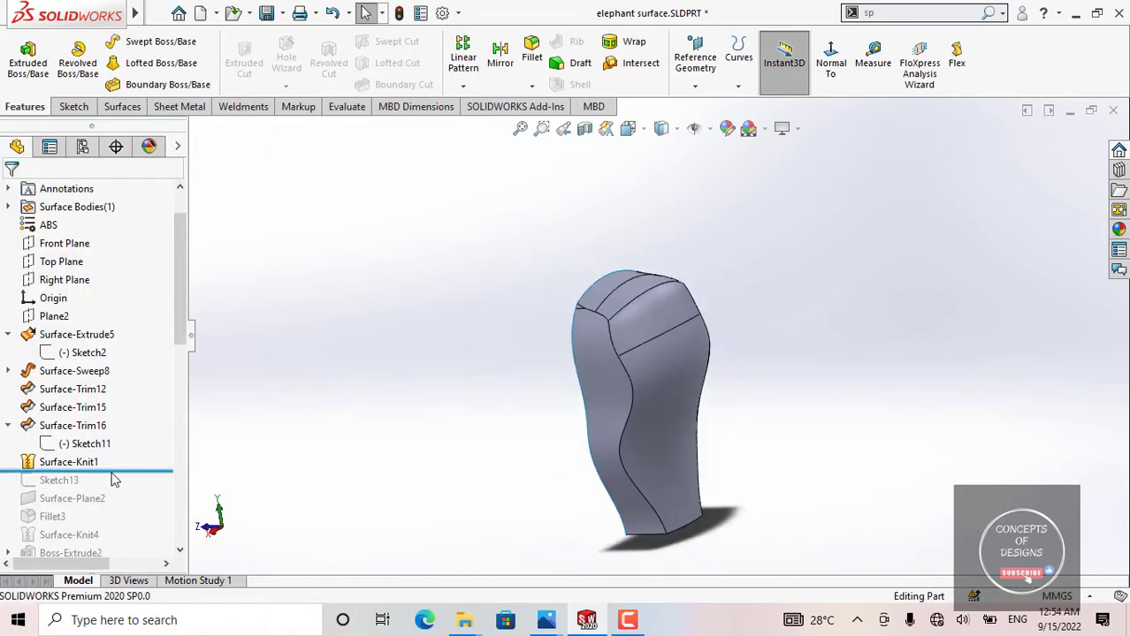
Step: Roll the model history forward to include Sketch13 and Surface-Plane2, highlighting Sketch13 on the body along the way
{"action": "left_click_drag", "start_coordinate": [112, 473], "coordinate": [101, 488]}
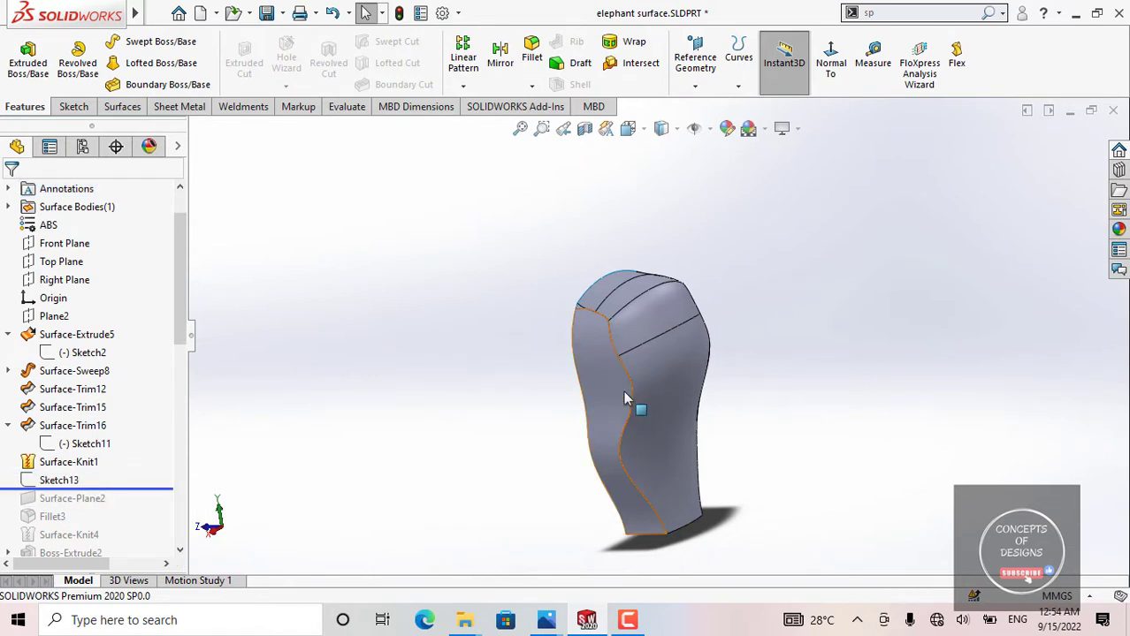
{"action": "middle_click_drag", "start_coordinate": [624, 398], "coordinate": [670, 371]}
{"action": "left_click", "coordinate": [55, 482]}
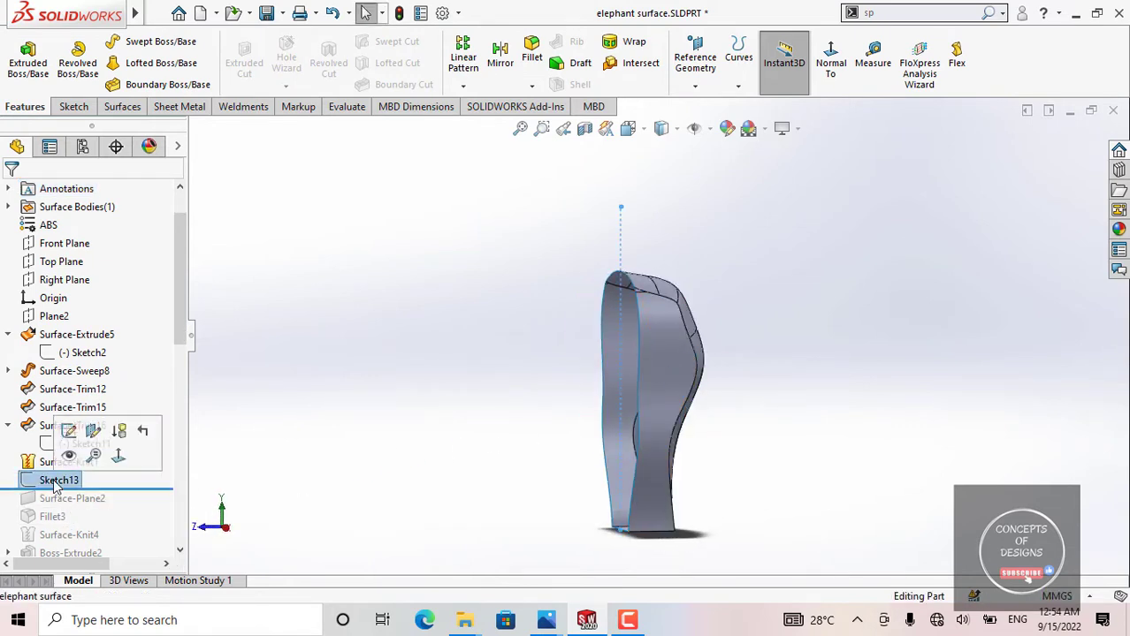
{"action": "mouse_move", "coordinate": [495, 406]}
{"action": "middle_mouse_down"}
{"action": "mouse_move", "coordinate": [683, 400]}
{"action": "mouse_move", "coordinate": [529, 406]}
{"action": "middle_mouse_up"}
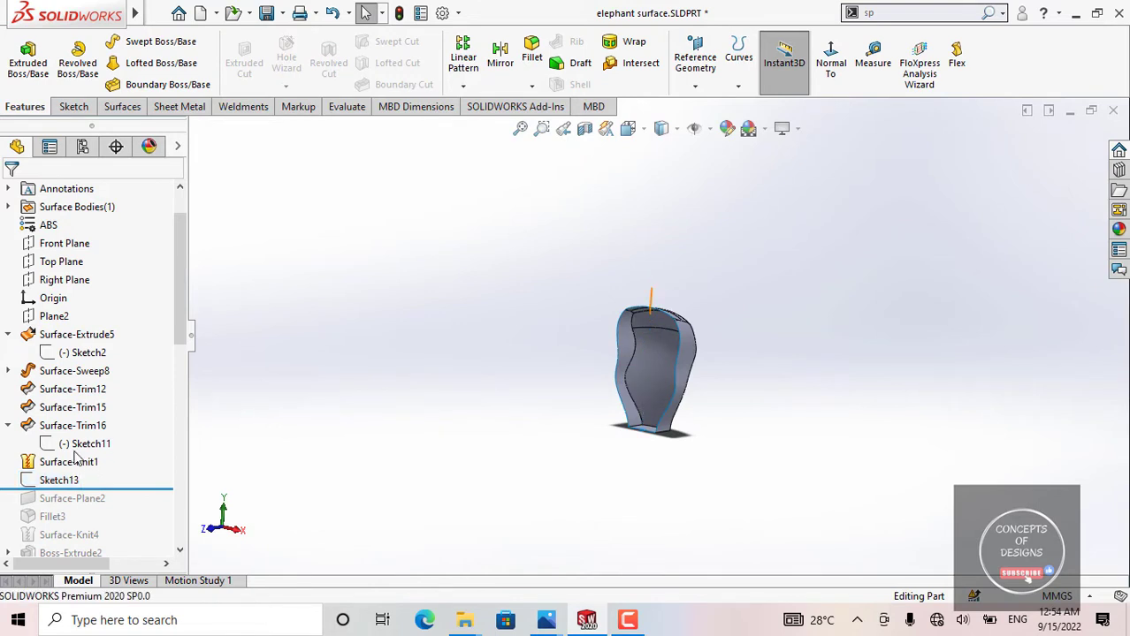
{"action": "left_click_drag", "start_coordinate": [100, 488], "coordinate": [101, 507]}
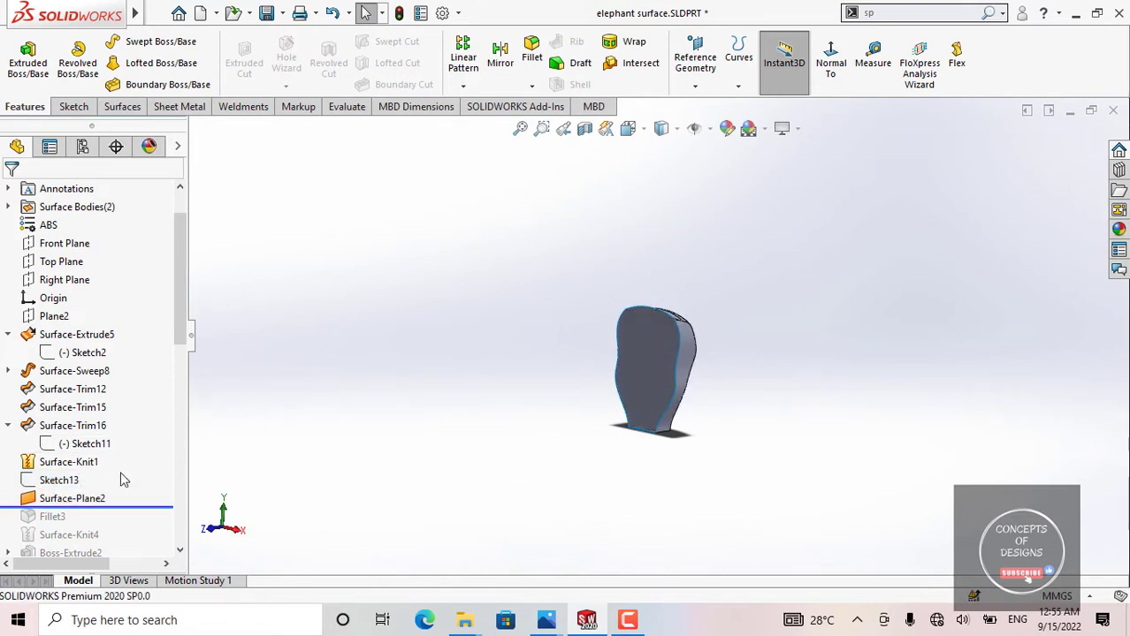
Step: Delete Sketch13 from the model and confirm the deletion
{"action": "left_click", "coordinate": [56, 480]}
{"action": "key", "text": "f"}
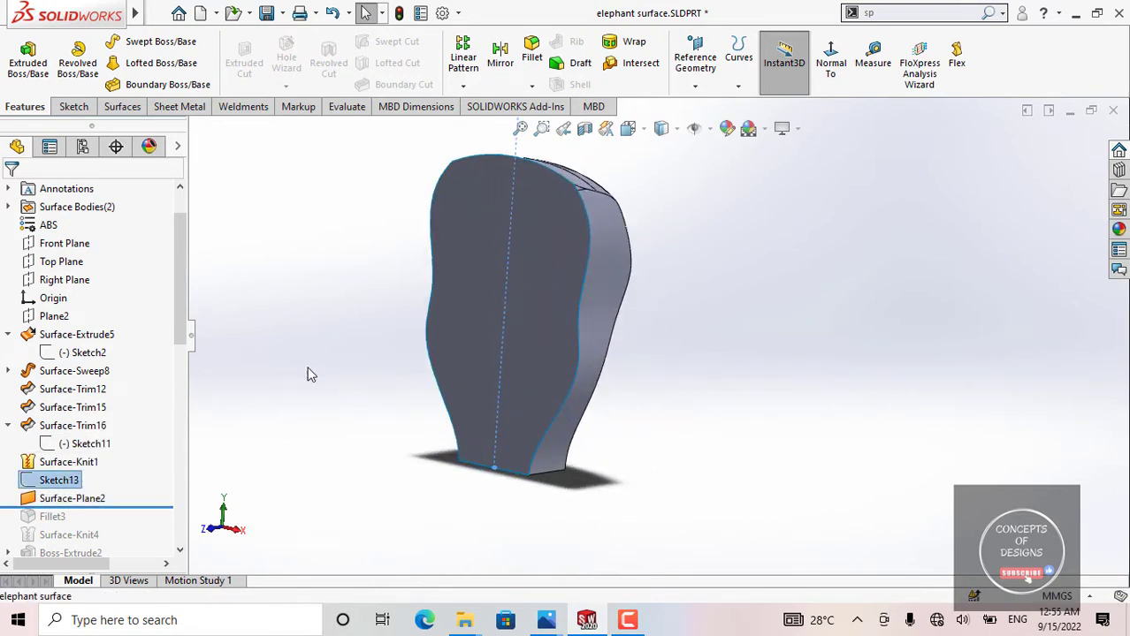
{"action": "left_click", "coordinate": [260, 363]}
{"action": "right_click", "coordinate": [66, 484]}
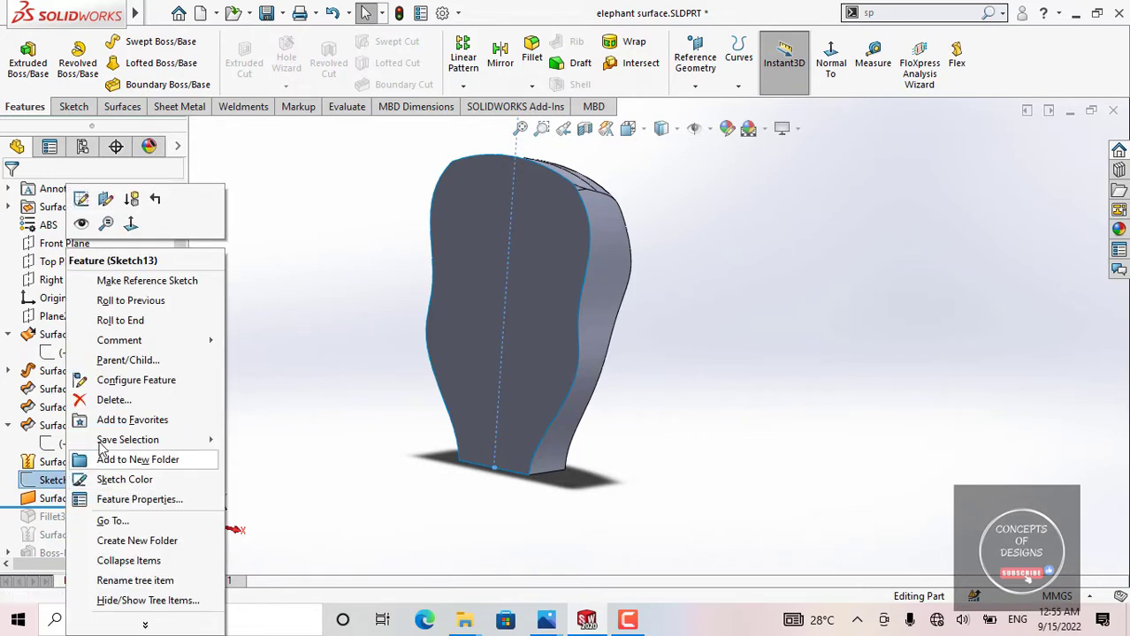
{"action": "left_click", "coordinate": [98, 402]}
{"action": "left_click", "coordinate": [666, 230]}
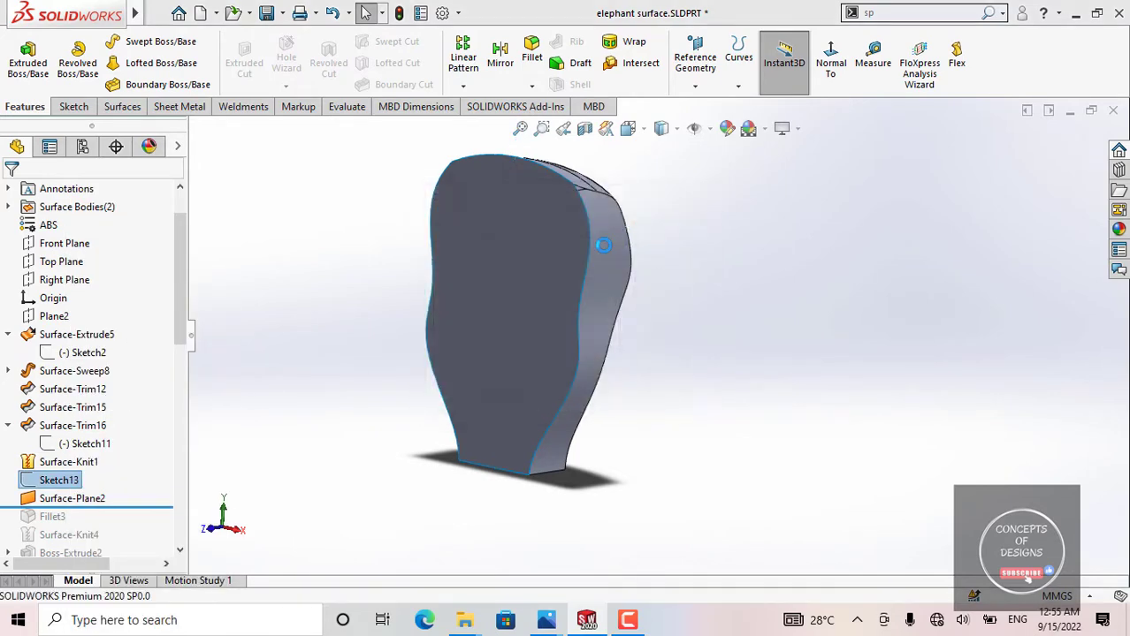
Step: Highlight the Surface-Plane2 face on the body, view it at an angle, and clear the selection
{"action": "left_click", "coordinate": [105, 477]}
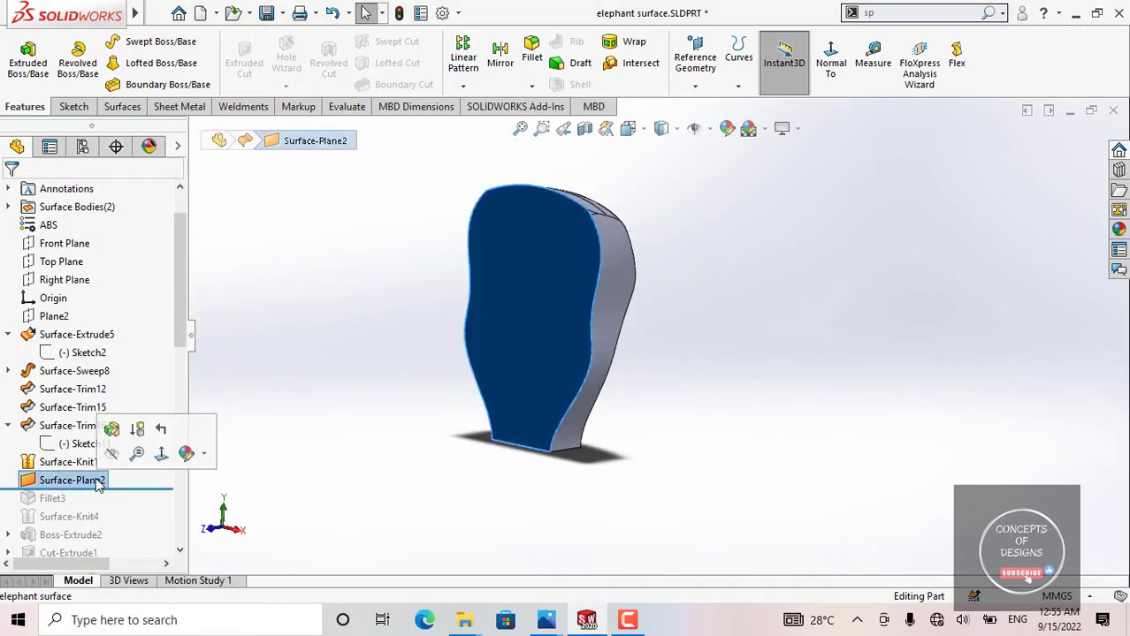
{"action": "left_click", "coordinate": [146, 431]}
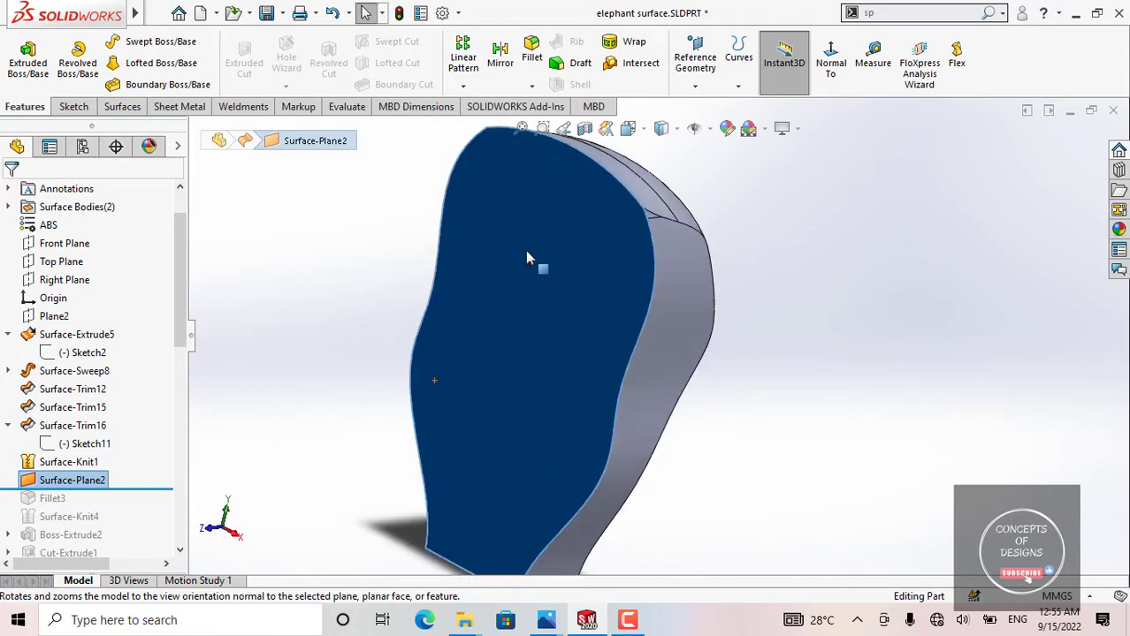
{"action": "left_click", "coordinate": [298, 224]}
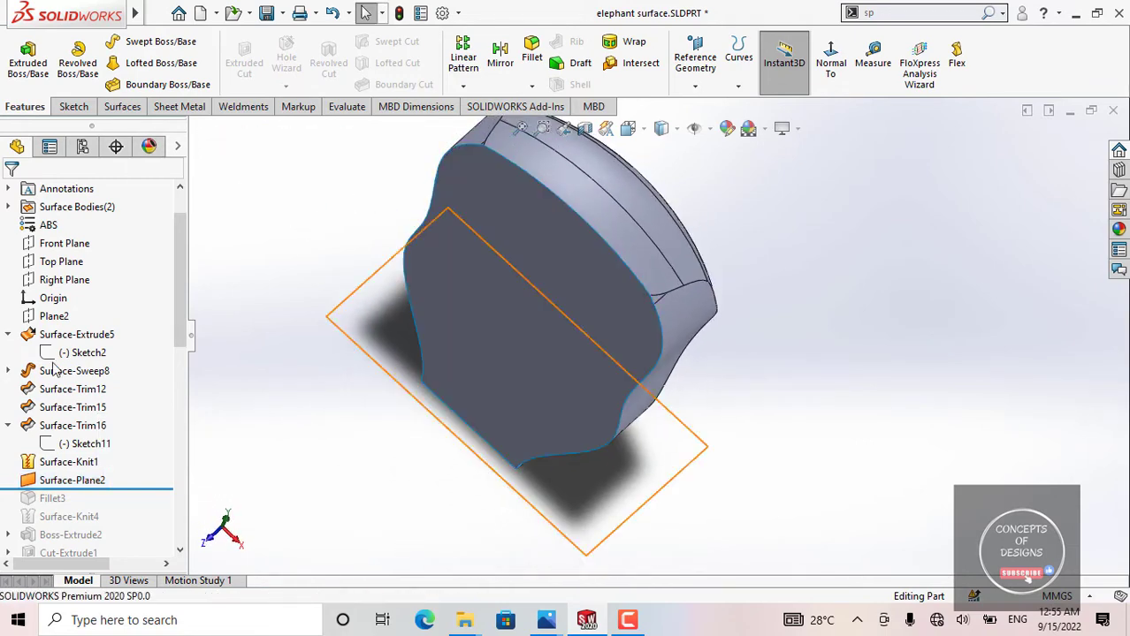
Step: Examine the bounding edges around the open side in the definition of Surface-Plane2 and close it without changes
{"action": "left_click", "coordinate": [78, 480]}
{"action": "left_click", "coordinate": [94, 431]}
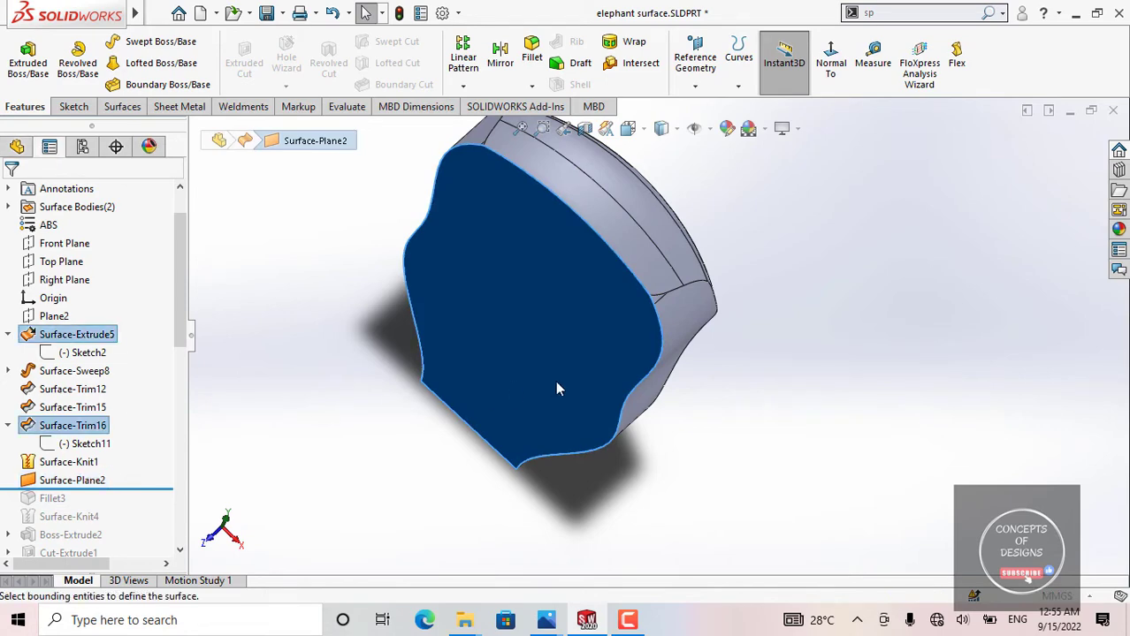
{"action": "middle_click_drag", "start_coordinate": [584, 395], "coordinate": [595, 247]}
{"action": "scroll", "coordinate": [594, 247], "scroll_direction": "up", "scroll_amount": 3}
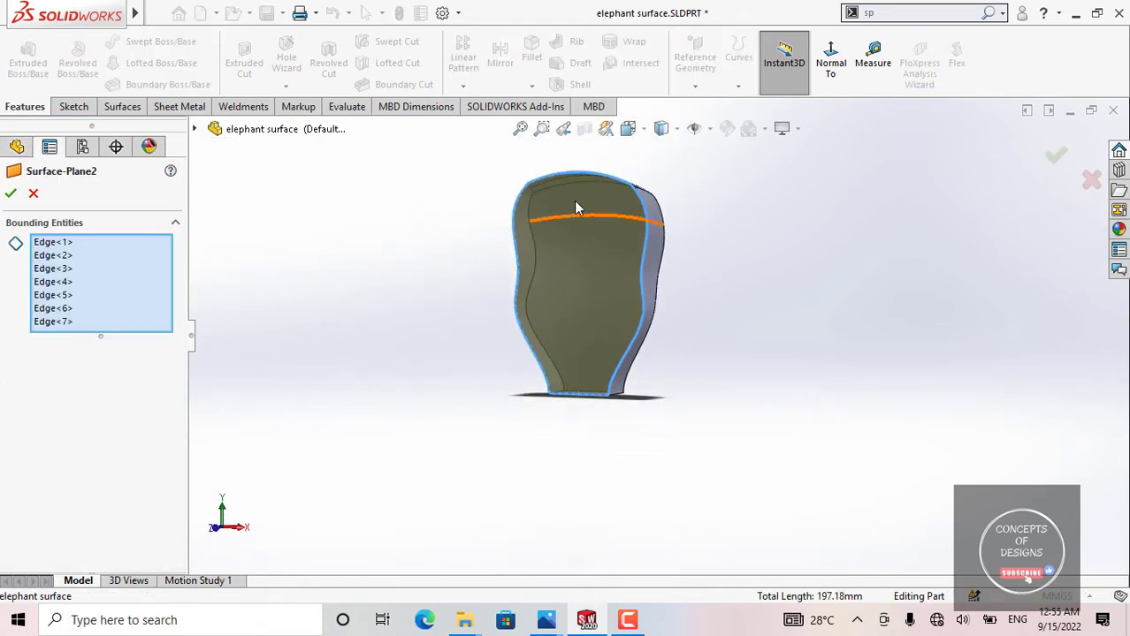
{"action": "scroll", "coordinate": [531, 196], "scroll_direction": "down", "scroll_amount": 3}
{"action": "middle_click_drag", "start_coordinate": [532, 202], "coordinate": [558, 234]}
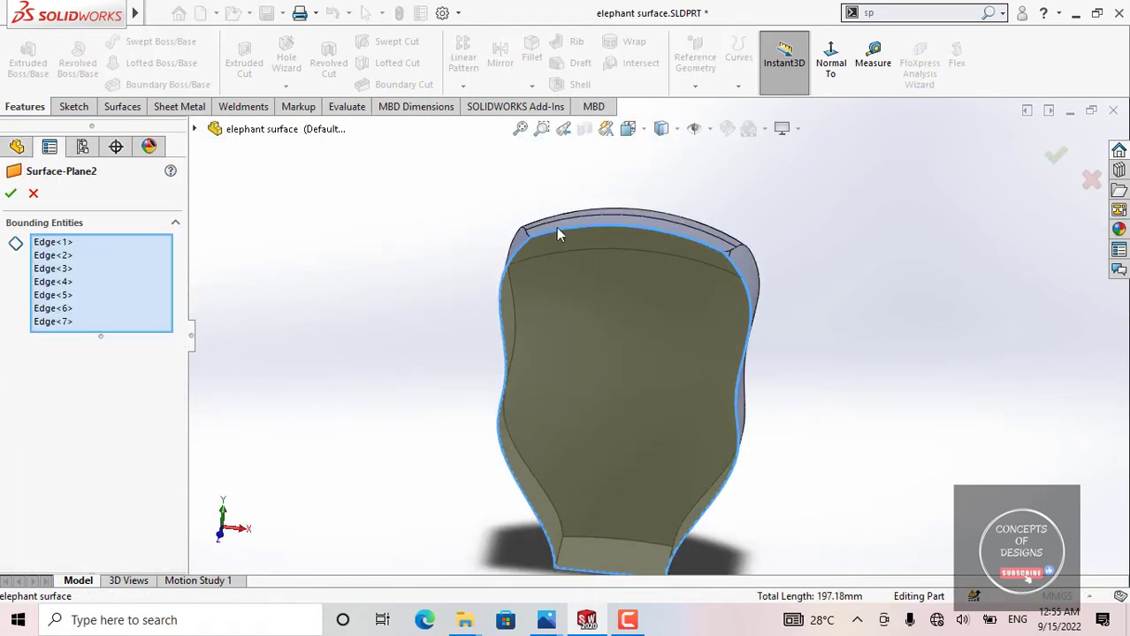
{"action": "scroll", "coordinate": [725, 274], "scroll_direction": "up", "scroll_amount": 1}
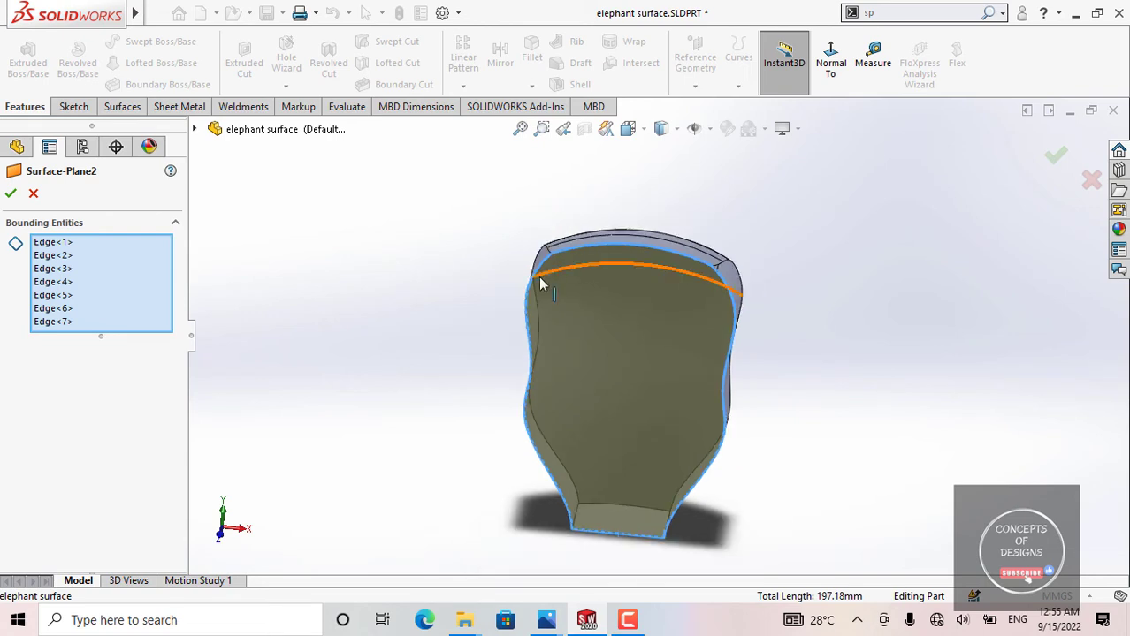
{"action": "middle_click_drag", "start_coordinate": [664, 494], "coordinate": [602, 380]}
{"action": "scroll", "coordinate": [557, 320], "scroll_direction": "down", "scroll_amount": 3}
{"action": "middle_click_drag", "start_coordinate": [557, 320], "coordinate": [580, 265]}
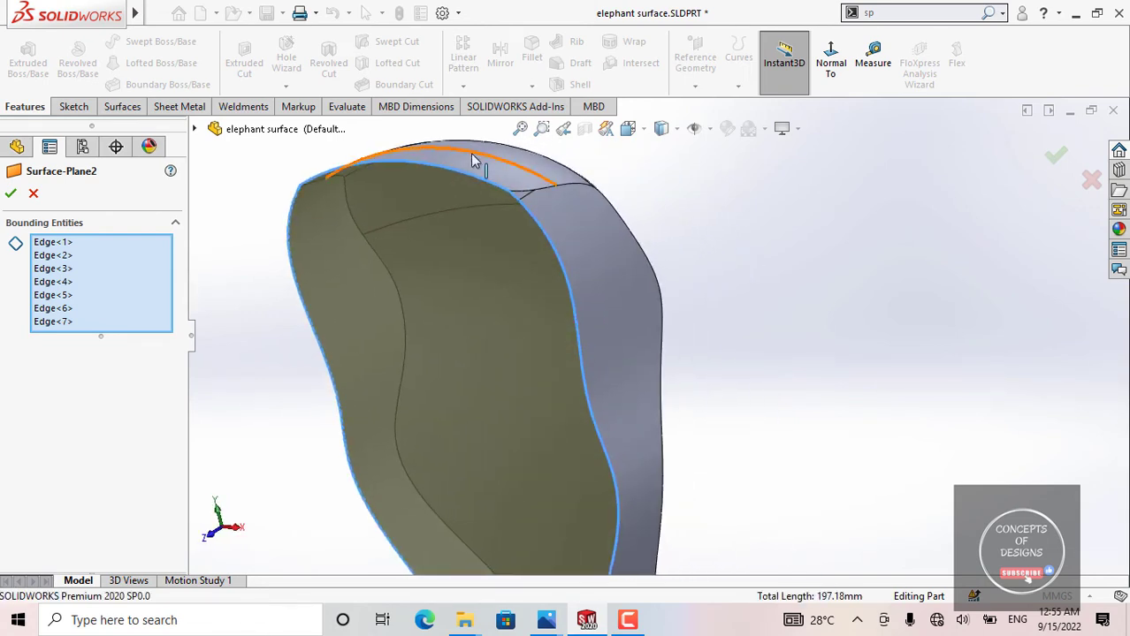
{"action": "scroll", "coordinate": [620, 525], "scroll_direction": "up", "scroll_amount": 3}
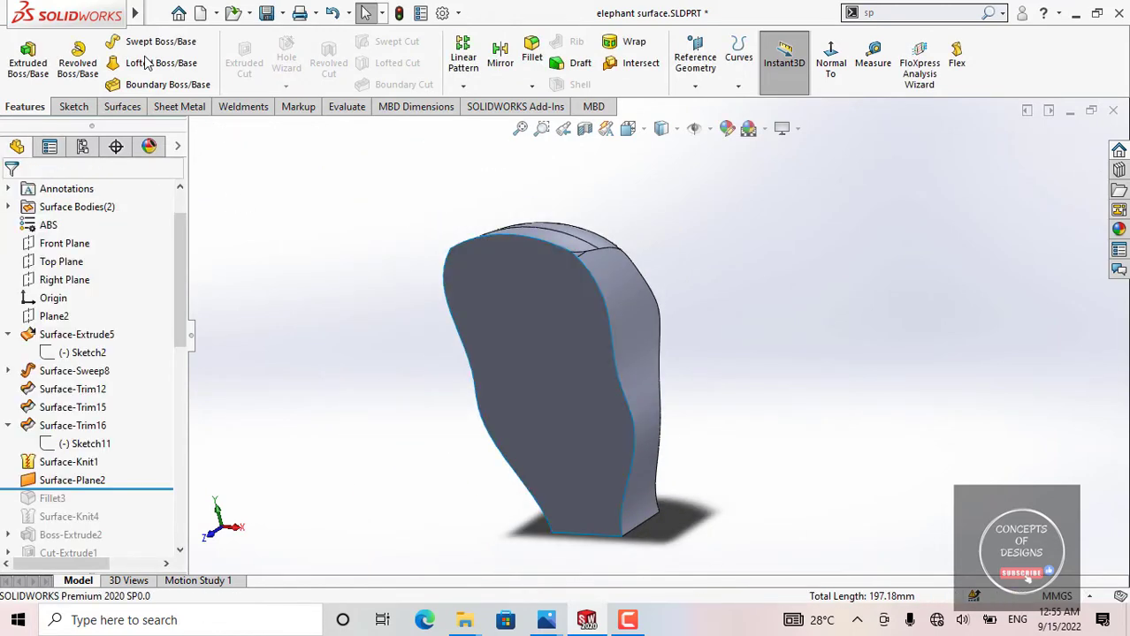
Step: Search for the Normal To command with "nor" and add it to the Surfaces command set
{"action": "left_click", "coordinate": [115, 107]}
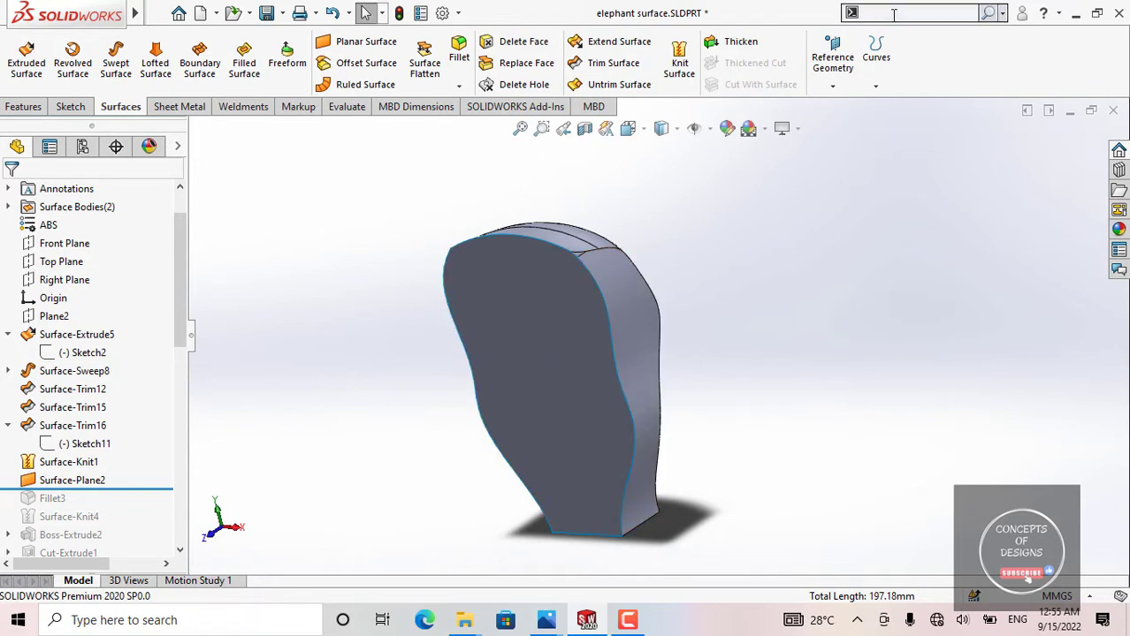
{"action": "type", "text": "or"}
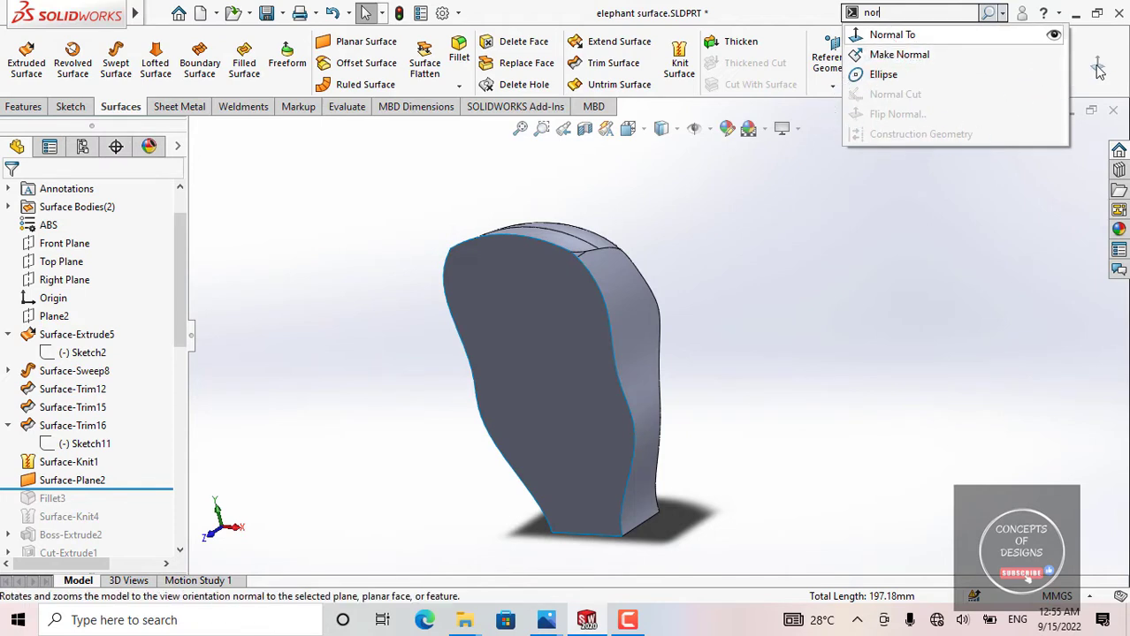
{"action": "left_click_drag", "start_coordinate": [1096, 71], "coordinate": [1083, 70]}
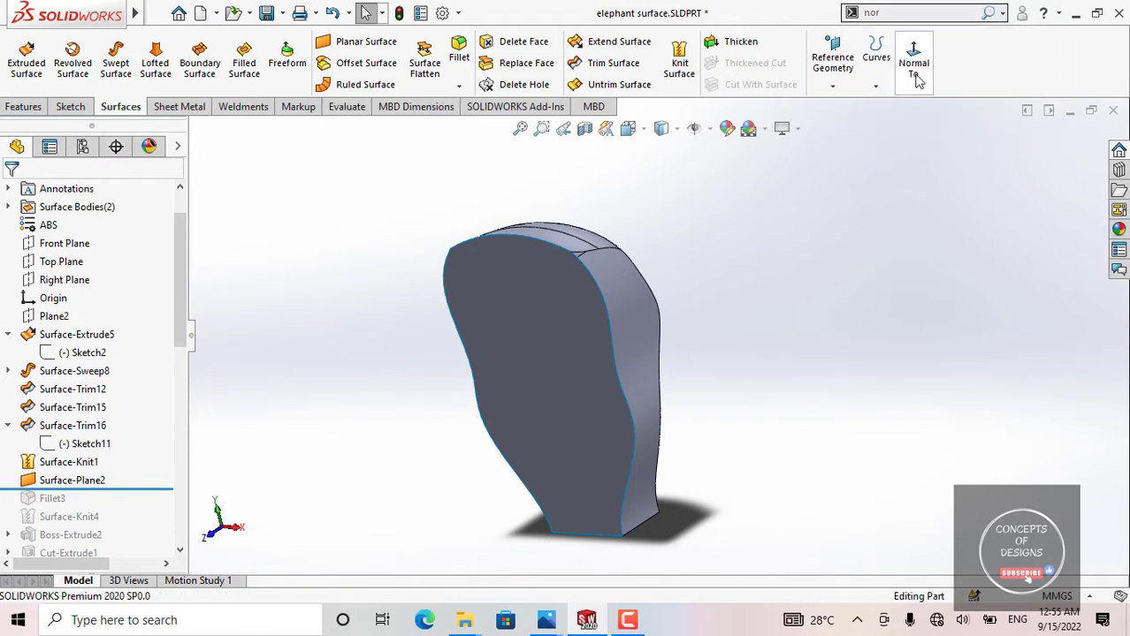
Step: Highlight the flat face closing the body, clear the selection, and examine the body's curved side and side edges from several angles
{"action": "left_click", "coordinate": [583, 331]}
{"action": "middle_click_drag", "start_coordinate": [530, 349], "coordinate": [594, 302]}
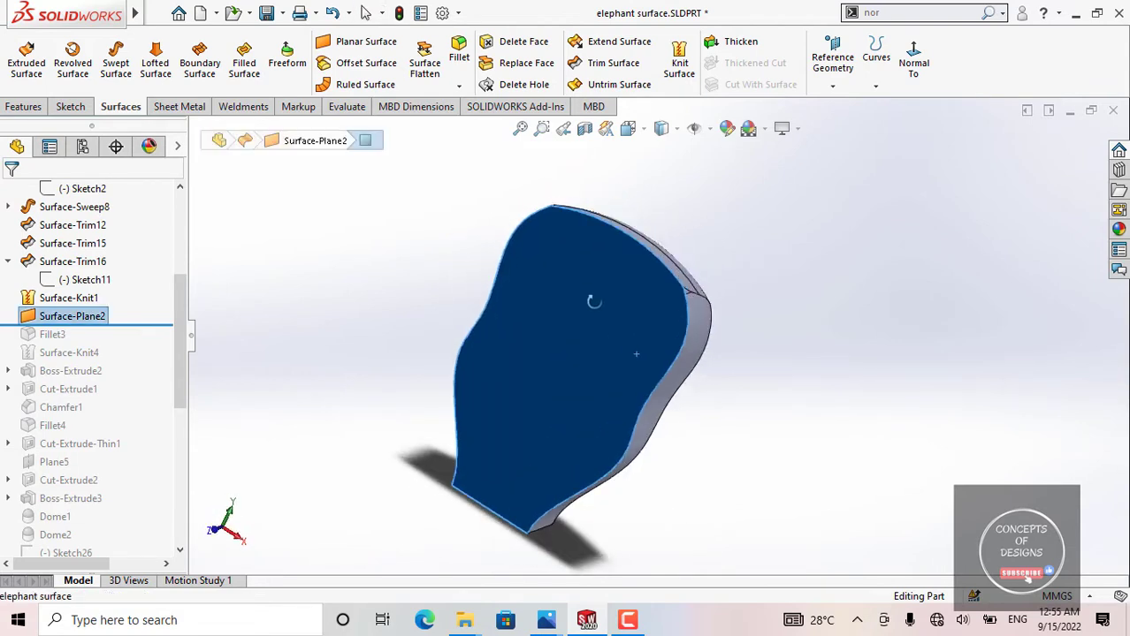
{"action": "left_click", "coordinate": [403, 268]}
{"action": "middle_click_drag", "start_coordinate": [477, 328], "coordinate": [429, 315]}
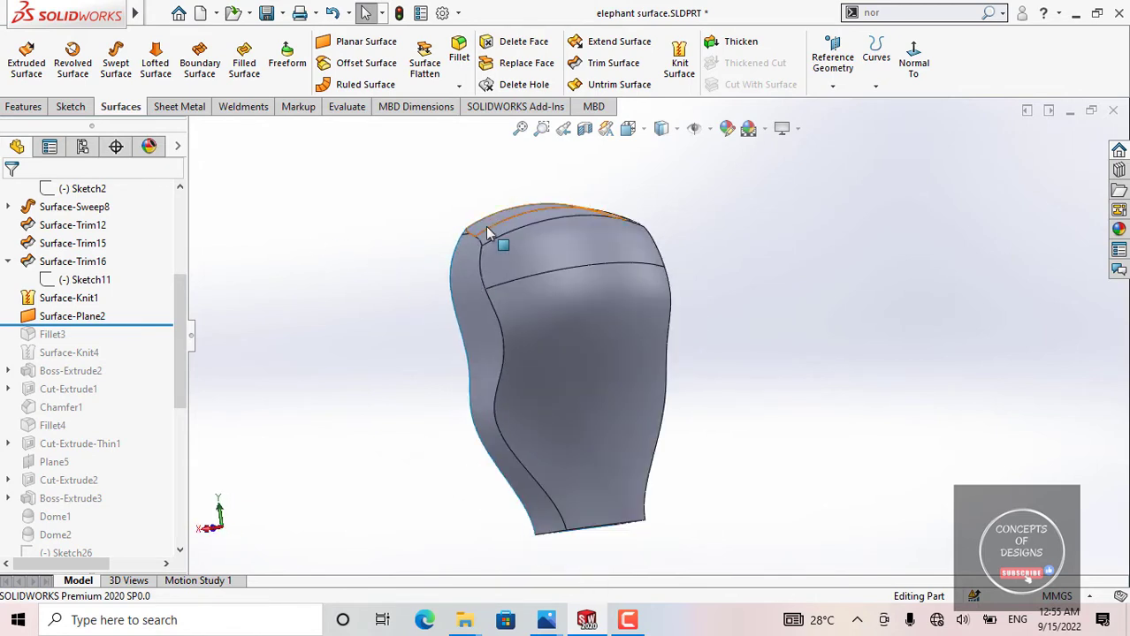
{"action": "middle_click_drag", "start_coordinate": [485, 230], "coordinate": [659, 271]}
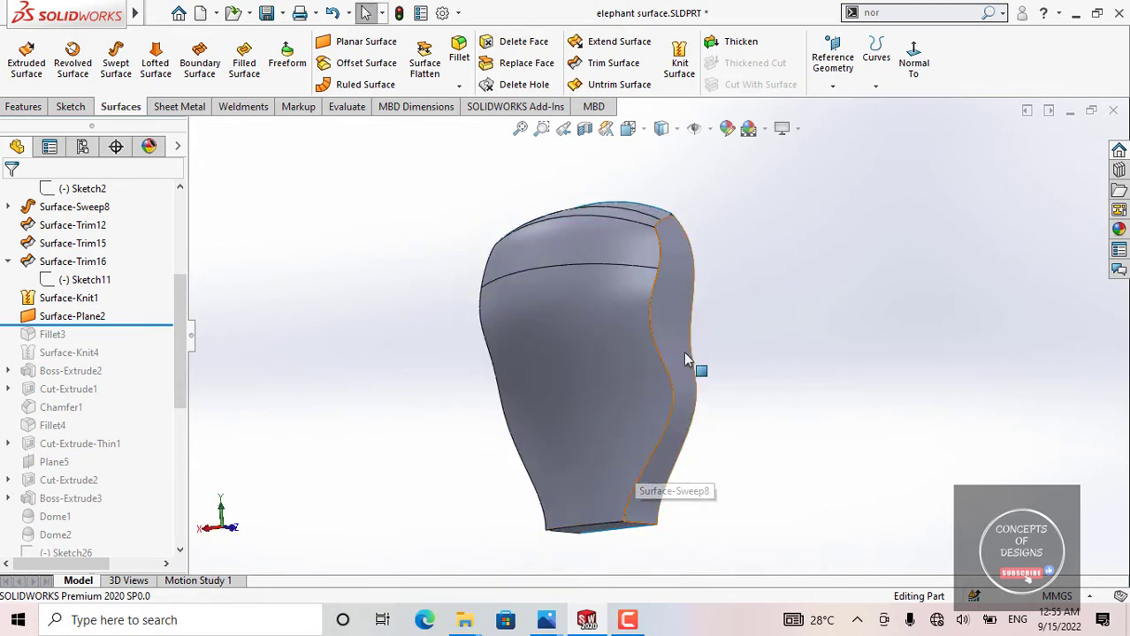
{"action": "middle_click_drag", "start_coordinate": [626, 234], "coordinate": [767, 230]}
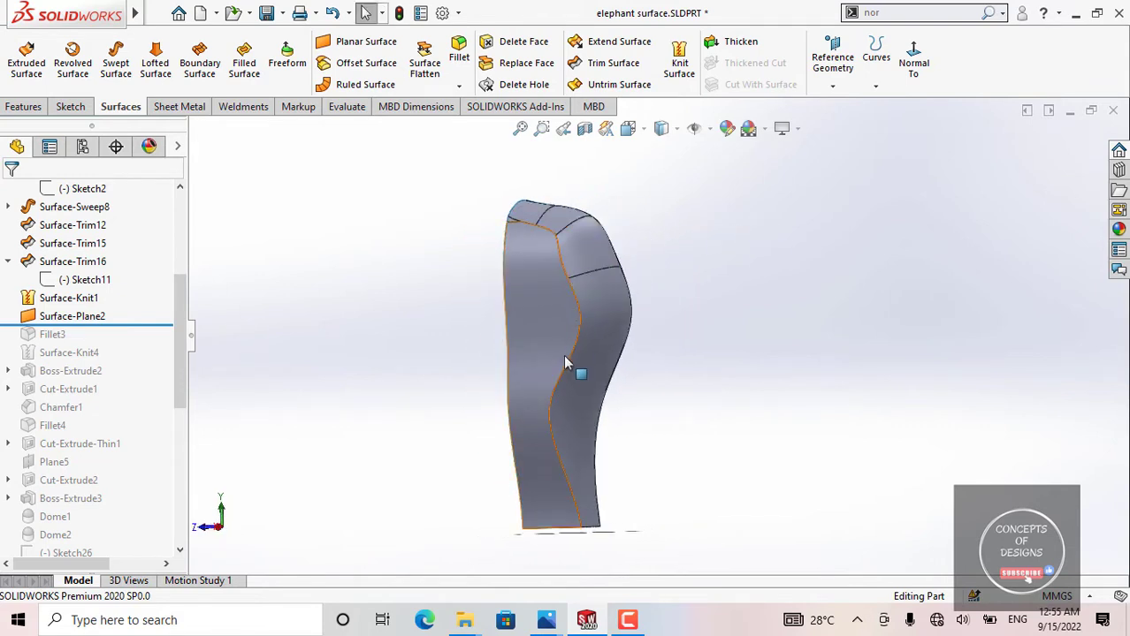
{"action": "middle_click_drag", "start_coordinate": [572, 260], "coordinate": [659, 274]}
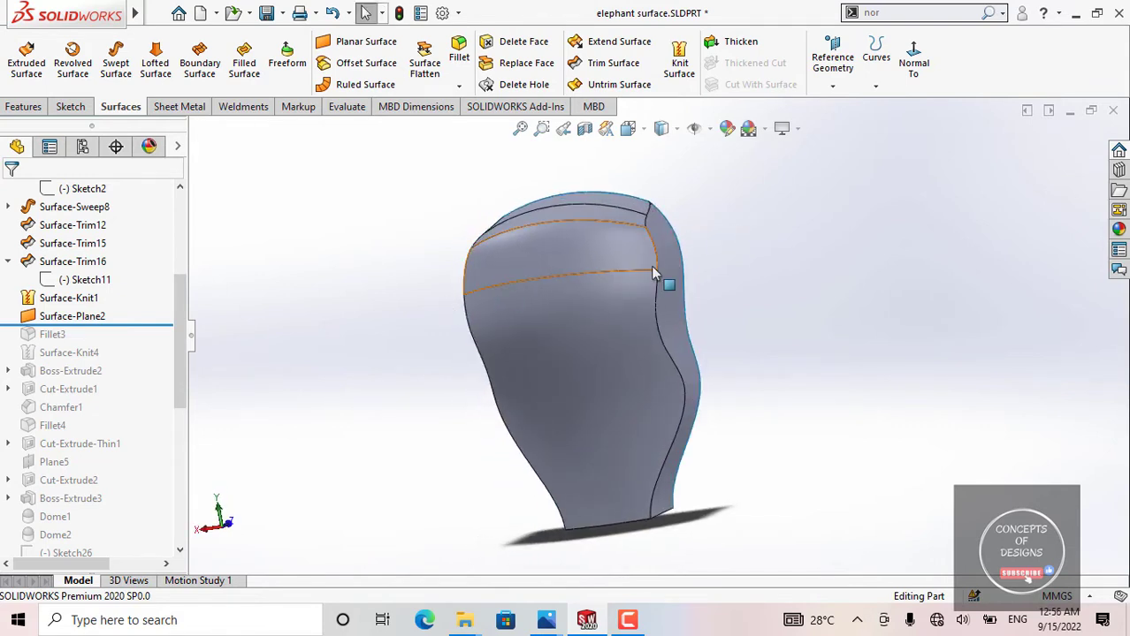
{"action": "middle_click_drag", "start_coordinate": [469, 297], "coordinate": [570, 285]}
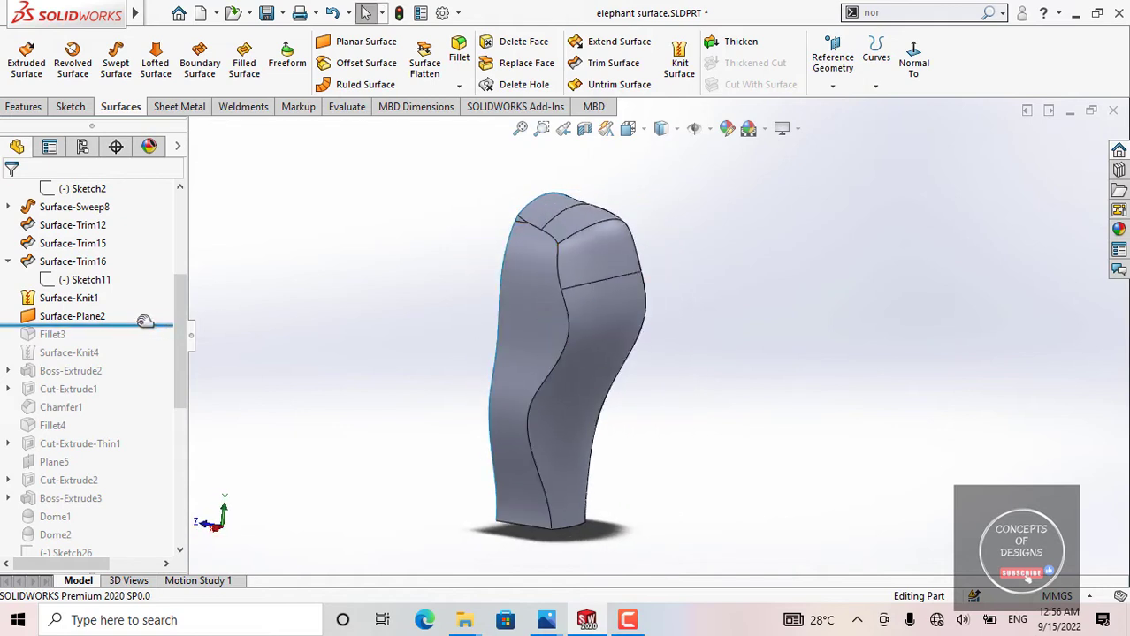
Step: Roll the model history forward to include Fillet3 and inspect the fillets and their radius dimension along both side edges
{"action": "left_click_drag", "start_coordinate": [137, 331], "coordinate": [134, 340]}
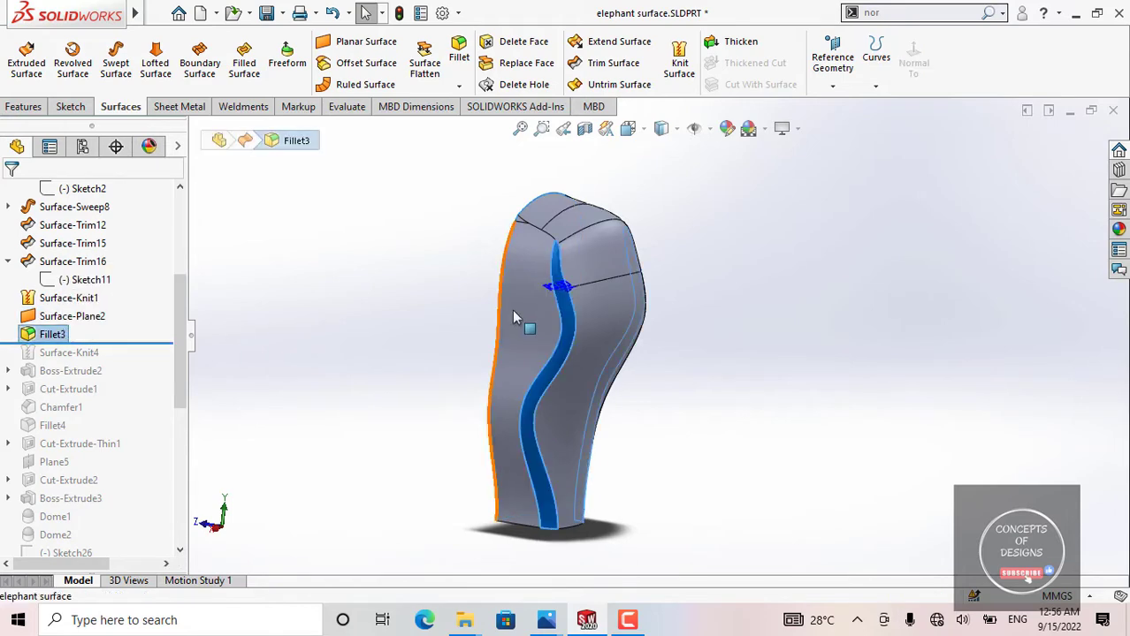
{"action": "middle_click_drag", "start_coordinate": [566, 334], "coordinate": [500, 288]}
{"action": "scroll", "coordinate": [500, 287], "scroll_direction": "down", "scroll_amount": 3}
{"action": "middle_click_drag", "start_coordinate": [539, 319], "coordinate": [714, 343]}
{"action": "middle_click_drag", "start_coordinate": [528, 295], "coordinate": [497, 265]}
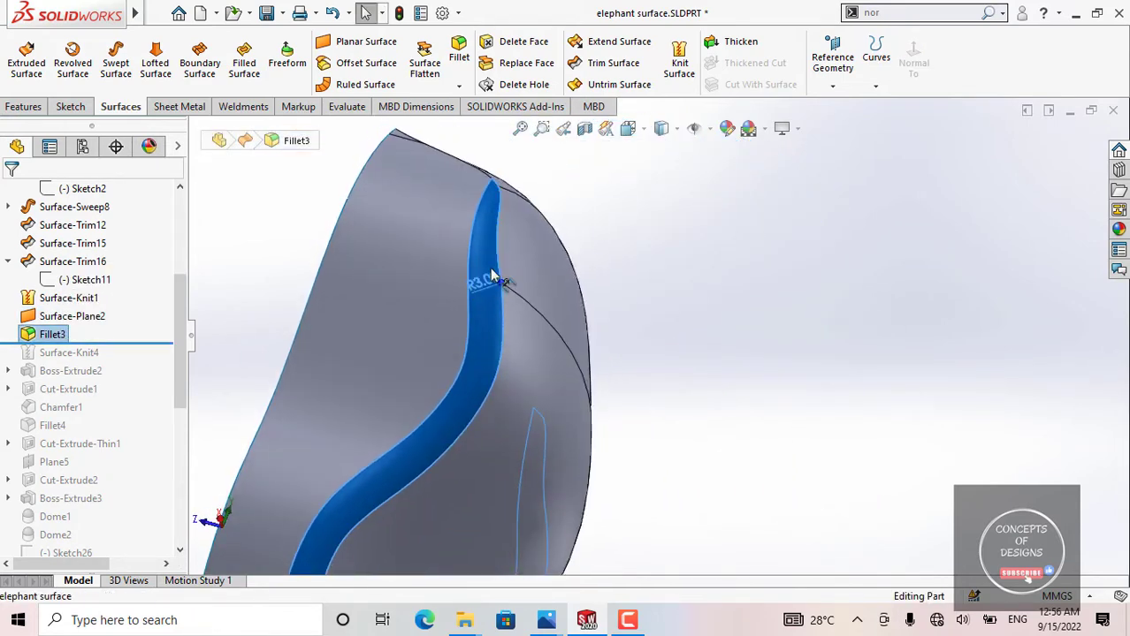
{"action": "scroll", "coordinate": [543, 316], "scroll_direction": "up", "scroll_amount": 4}
{"action": "middle_click_drag", "start_coordinate": [545, 320], "coordinate": [370, 320]}
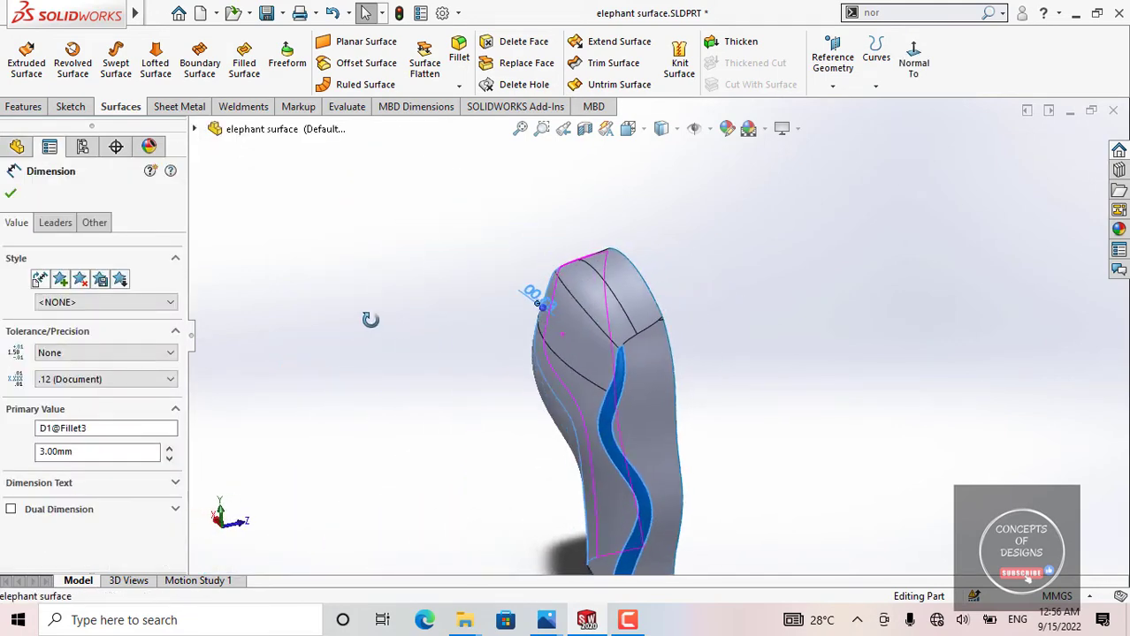
{"action": "left_click", "coordinate": [12, 194]}
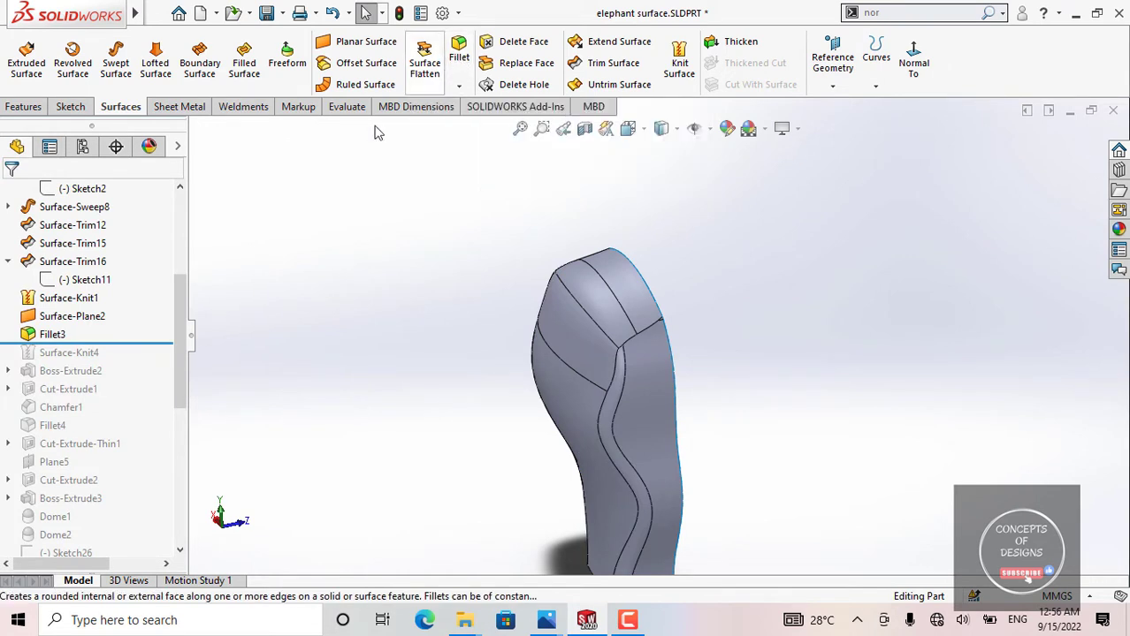
Step: Review the filleted body from the curved side and roll the model history forward to include Surface-Knit4
{"action": "middle_click_drag", "start_coordinate": [636, 434], "coordinate": [736, 366]}
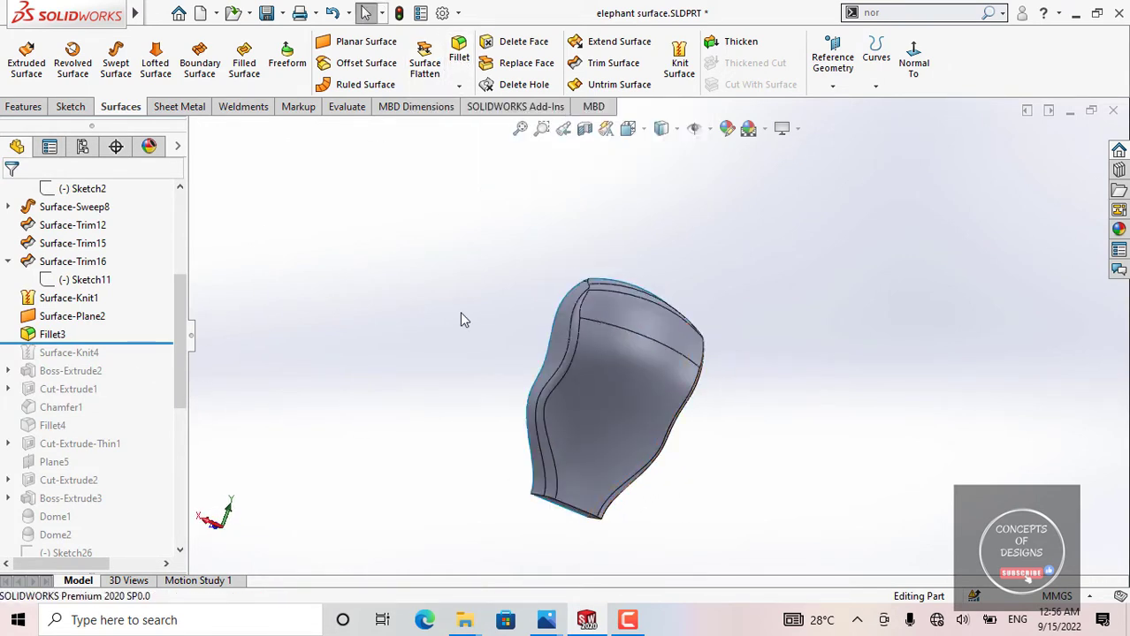
{"action": "left_click_drag", "start_coordinate": [137, 345], "coordinate": [137, 361]}
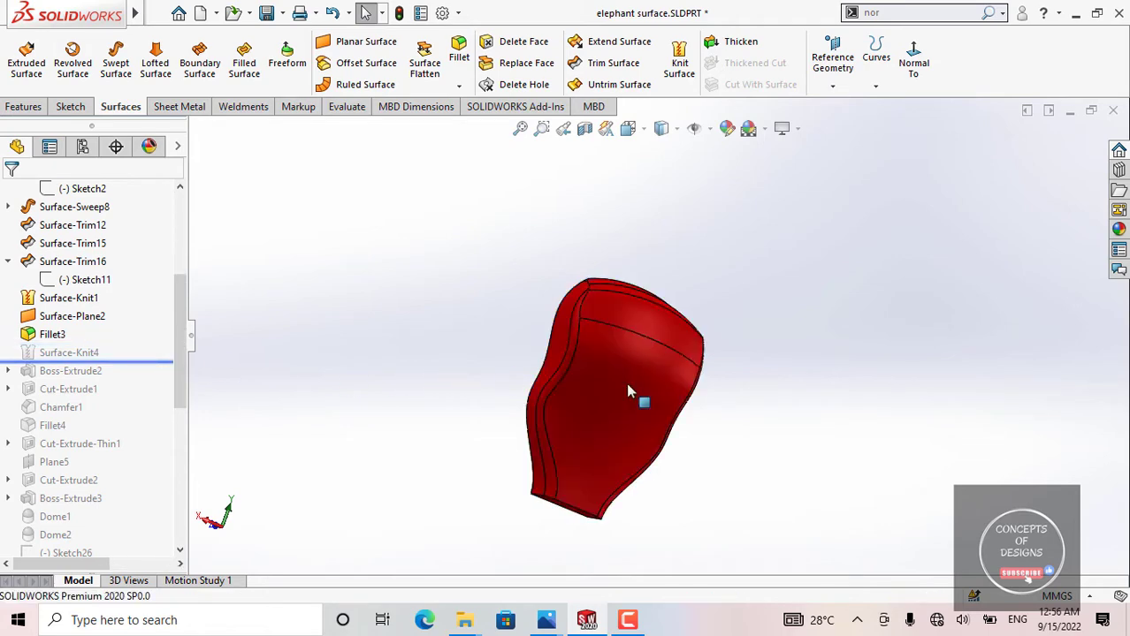
Step: Review the knitted body from several angles, roll the model history forward to include Boss-Extrude2, and expand that feature
{"action": "scroll", "coordinate": [610, 367], "scroll_direction": "down", "scroll_amount": 4}
{"action": "scroll", "coordinate": [555, 314], "scroll_direction": "up", "scroll_amount": 3}
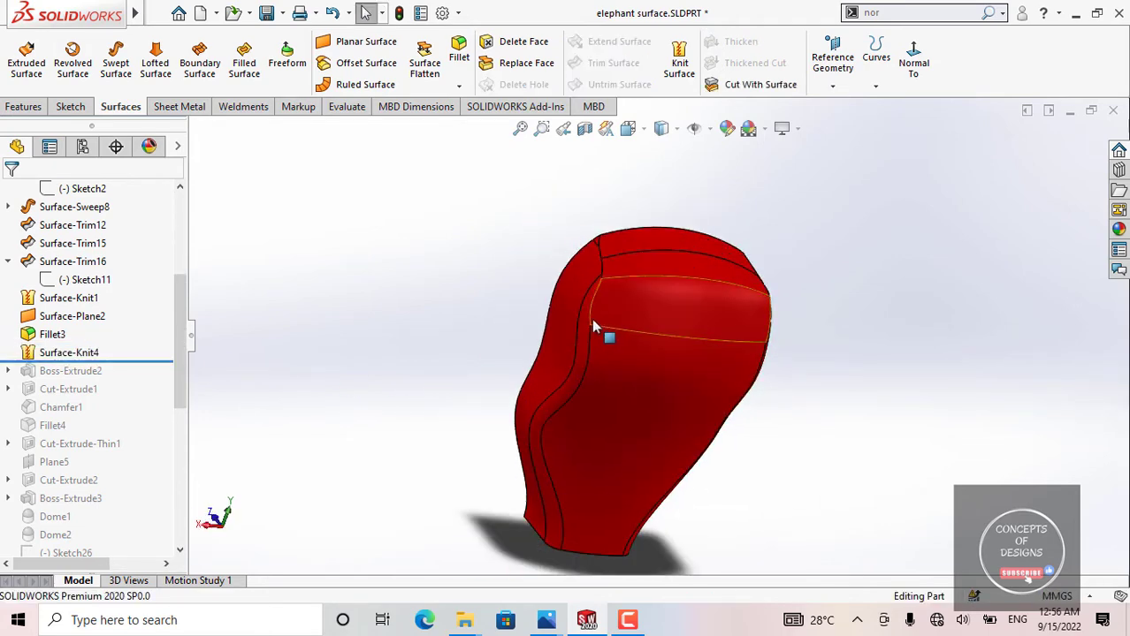
{"action": "middle_click_drag", "start_coordinate": [593, 358], "coordinate": [467, 293]}
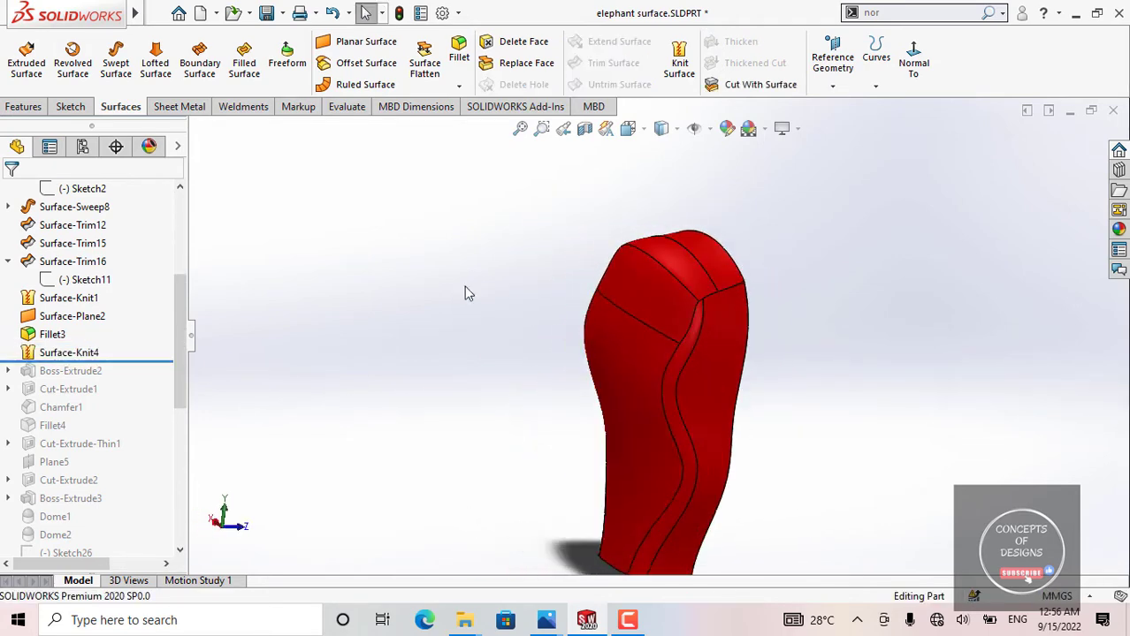
{"action": "middle_click_drag", "start_coordinate": [677, 442], "coordinate": [572, 367]}
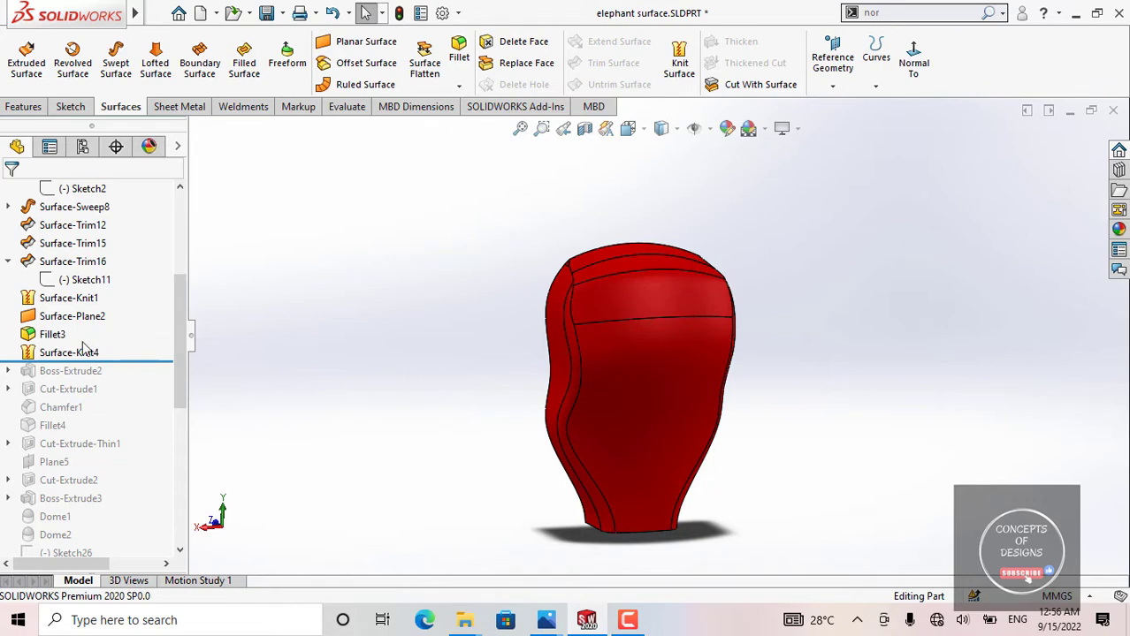
{"action": "left_click_drag", "start_coordinate": [129, 363], "coordinate": [112, 378]}
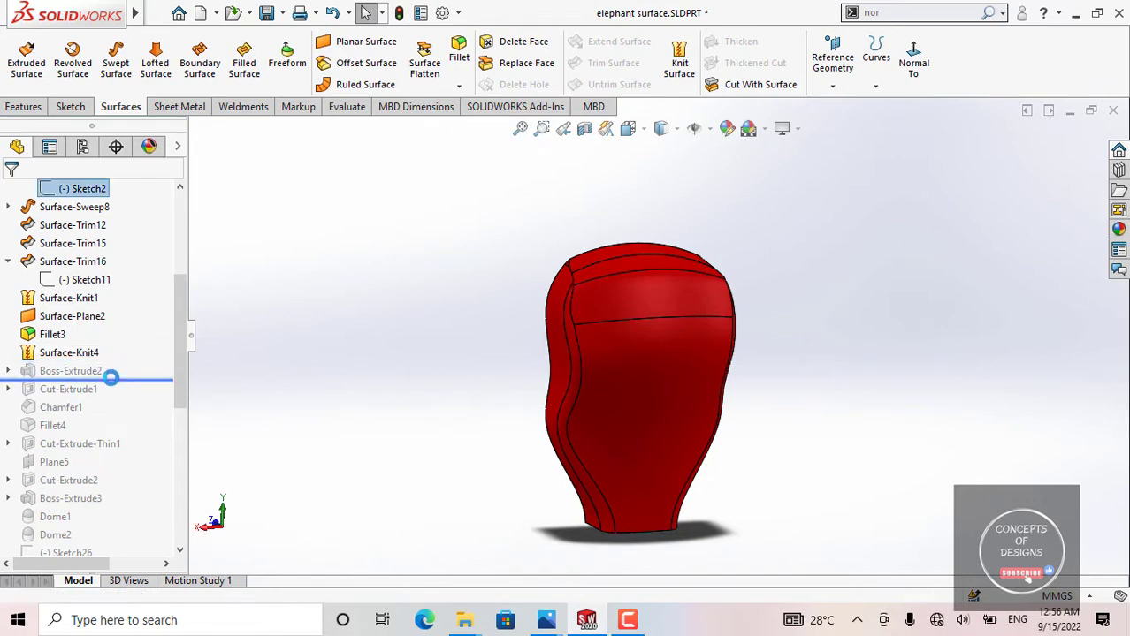
{"action": "middle_click_drag", "start_coordinate": [624, 345], "coordinate": [530, 305]}
{"action": "left_click", "coordinate": [8, 372]}
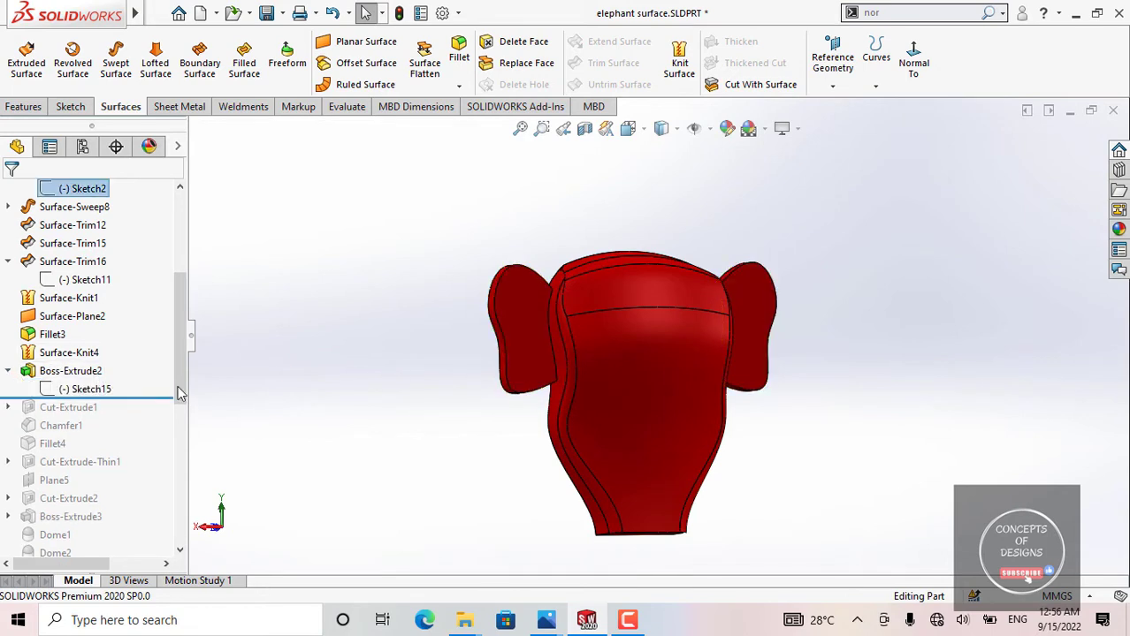
Step: Examine the two extruded ears from the body's flat back side and clear the selection
{"action": "middle_click_drag", "start_coordinate": [222, 384], "coordinate": [719, 339]}
{"action": "left_click", "coordinate": [716, 338]}
{"action": "left_click", "coordinate": [518, 294]}
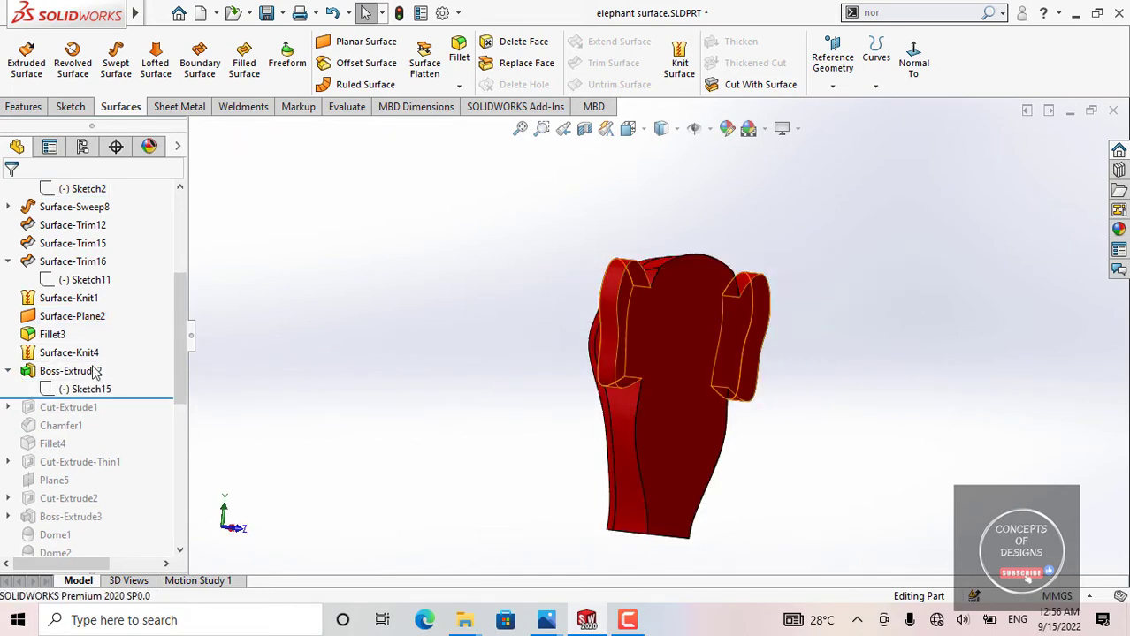
{"action": "left_click", "coordinate": [657, 337]}
{"action": "left_click", "coordinate": [413, 344]}
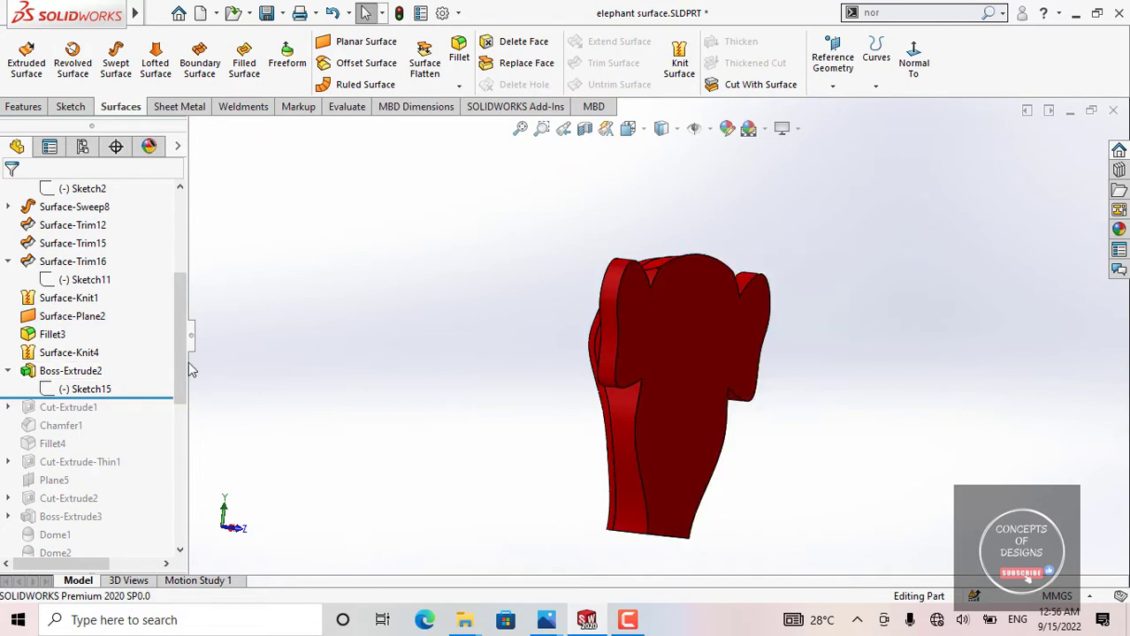
Step: Open Sketch15 for editing, view it straight on to inspect both ear profiles about the centerline, and exit the sketch
{"action": "left_click", "coordinate": [103, 381]}
{"action": "left_click", "coordinate": [140, 329]}
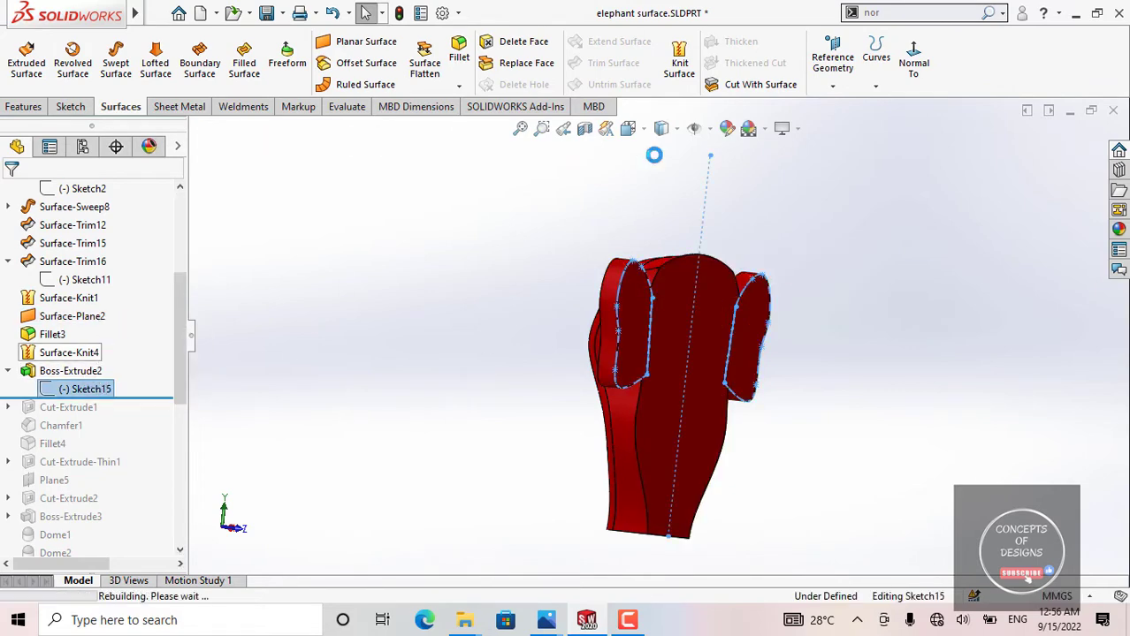
{"action": "left_click", "coordinate": [825, 62]}
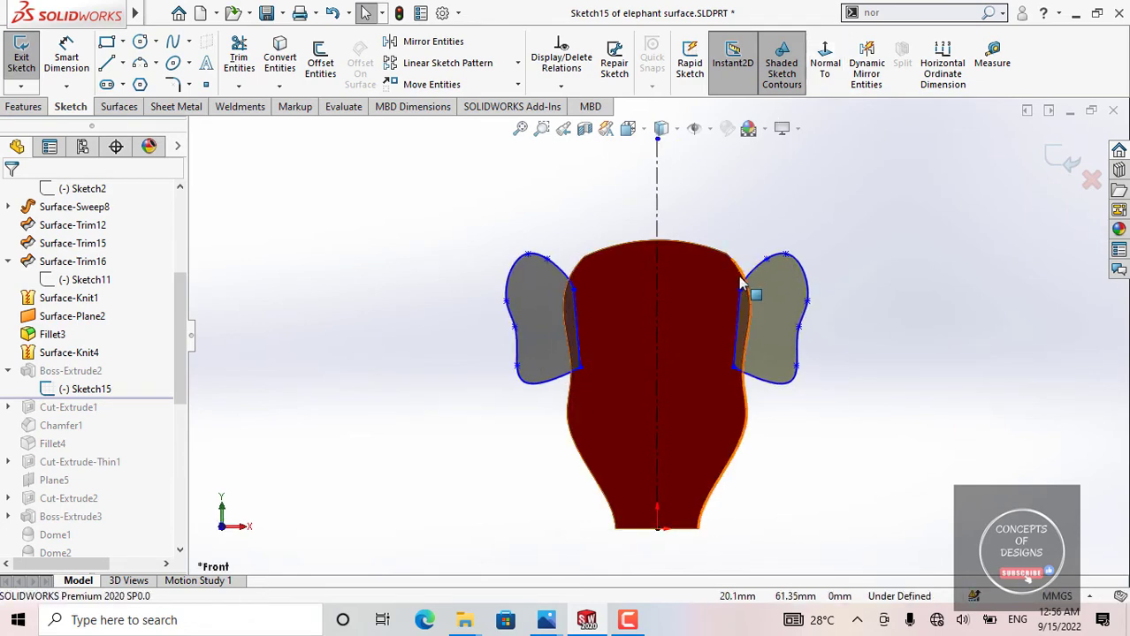
{"action": "scroll", "coordinate": [747, 385], "scroll_direction": "down", "scroll_amount": 3}
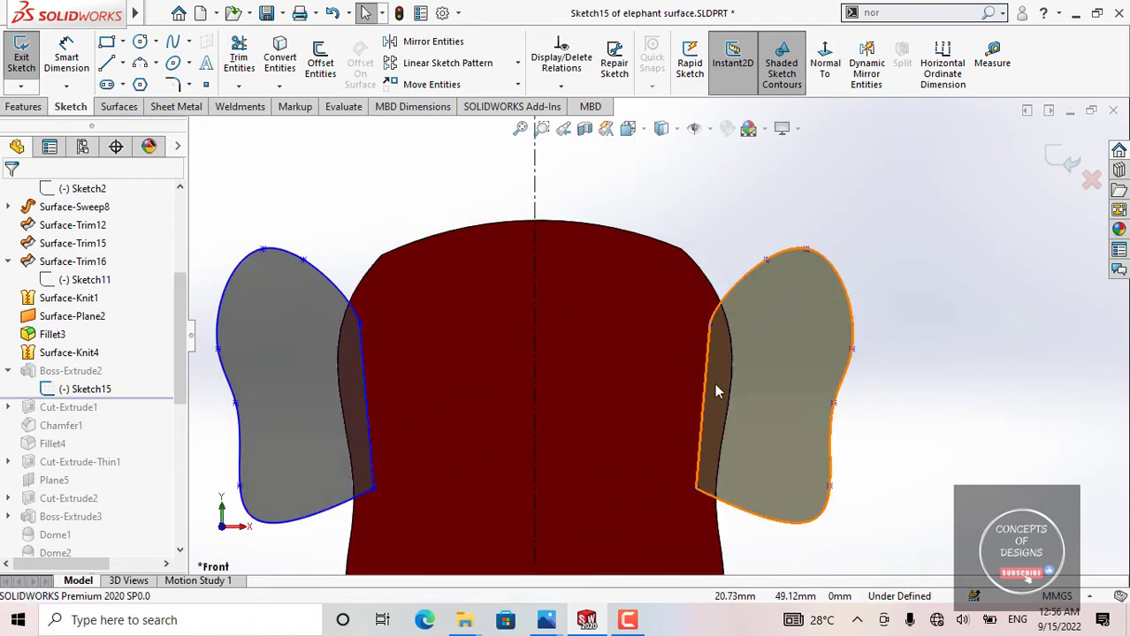
{"action": "scroll", "coordinate": [716, 336], "scroll_direction": "up", "scroll_amount": 2}
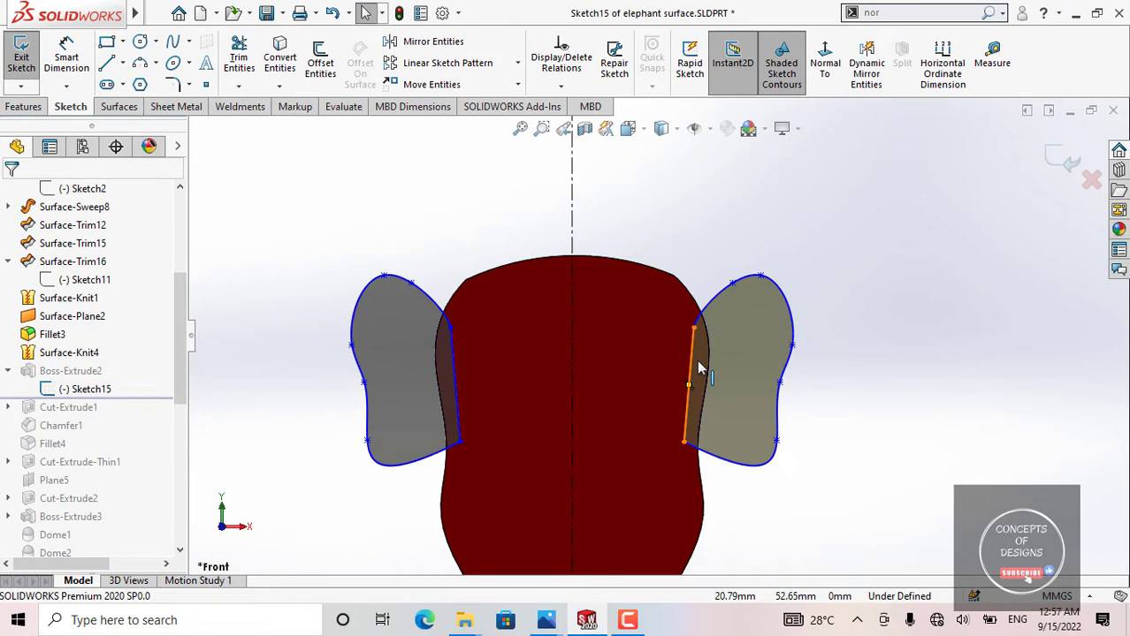
{"action": "scroll", "coordinate": [679, 359], "scroll_direction": "up", "scroll_amount": 2}
{"action": "mouse_move", "coordinate": [678, 359]}
{"action": "middle_mouse_down"}
{"action": "mouse_move", "coordinate": [565, 433]}
{"action": "mouse_move", "coordinate": [555, 407]}
{"action": "mouse_move", "coordinate": [480, 367]}
{"action": "middle_mouse_up"}
{"action": "left_click", "coordinate": [24, 55]}
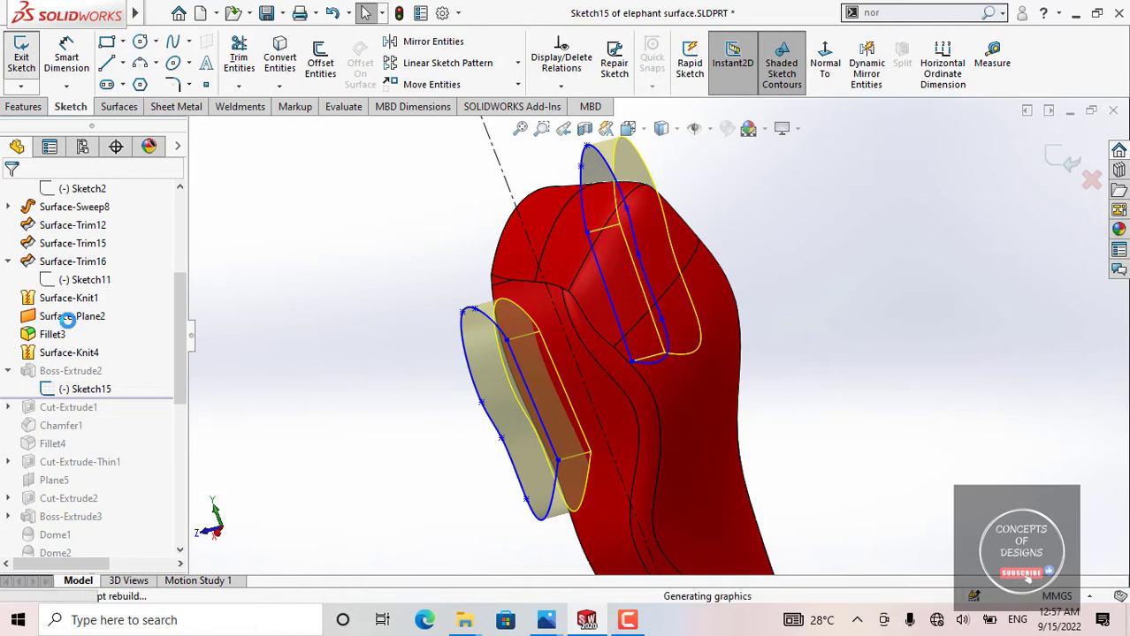
Step: Open the Boss-Extrude2 definition, inspect its extrusion settings and ear preview from several angles, and close it
{"action": "left_click", "coordinate": [79, 370]}
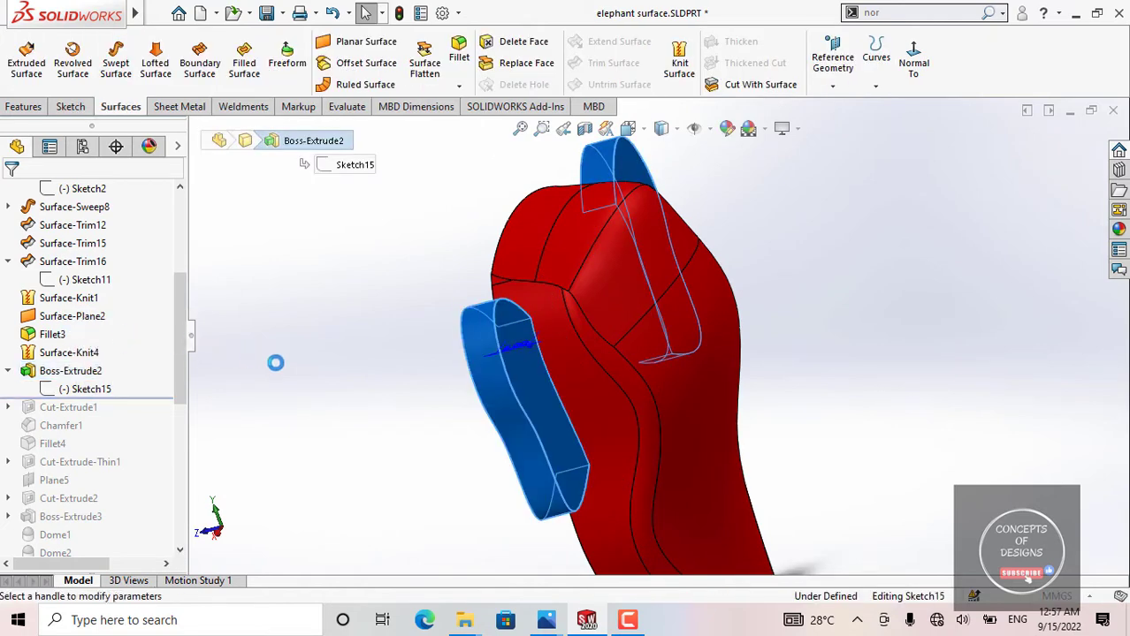
{"action": "scroll", "coordinate": [648, 364], "scroll_direction": "up", "scroll_amount": 1}
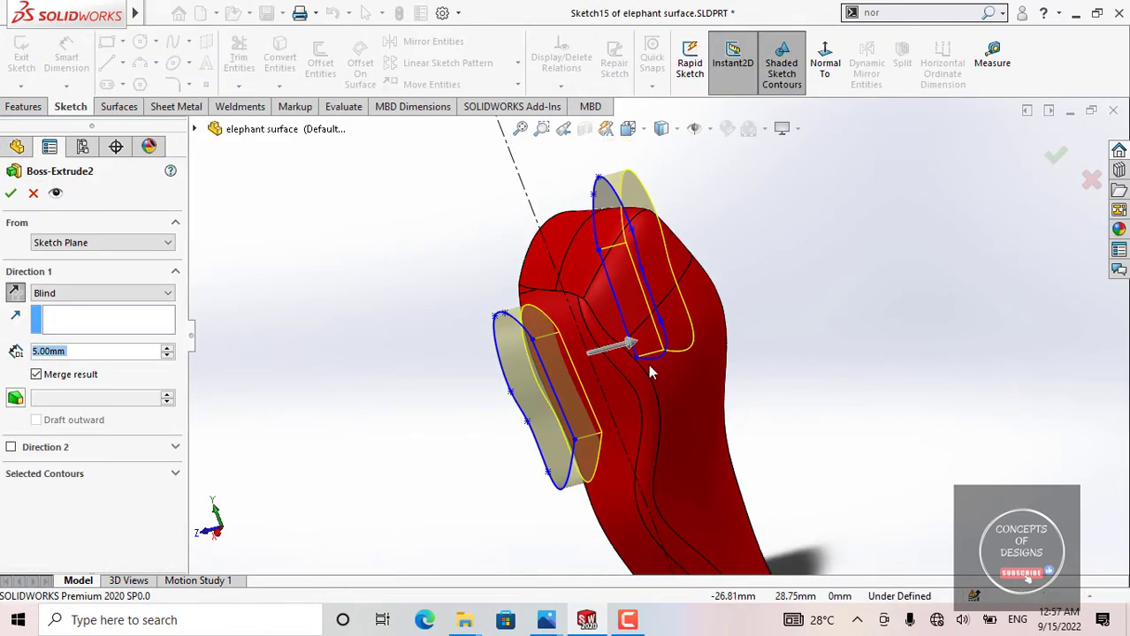
{"action": "middle_click_drag", "start_coordinate": [648, 364], "coordinate": [538, 416]}
{"action": "scroll", "coordinate": [624, 351], "scroll_direction": "down", "scroll_amount": 3}
{"action": "middle_click_drag", "start_coordinate": [625, 351], "coordinate": [716, 308]}
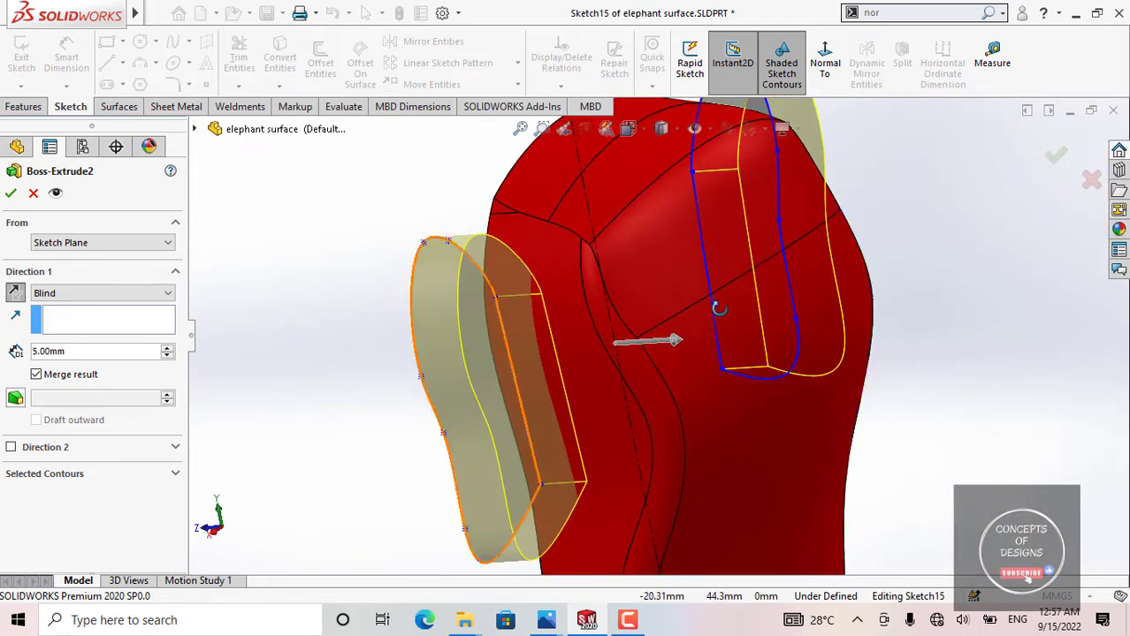
{"action": "scroll", "coordinate": [654, 334], "scroll_direction": "up", "scroll_amount": 2}
{"action": "middle_click_drag", "start_coordinate": [550, 338], "coordinate": [544, 361]}
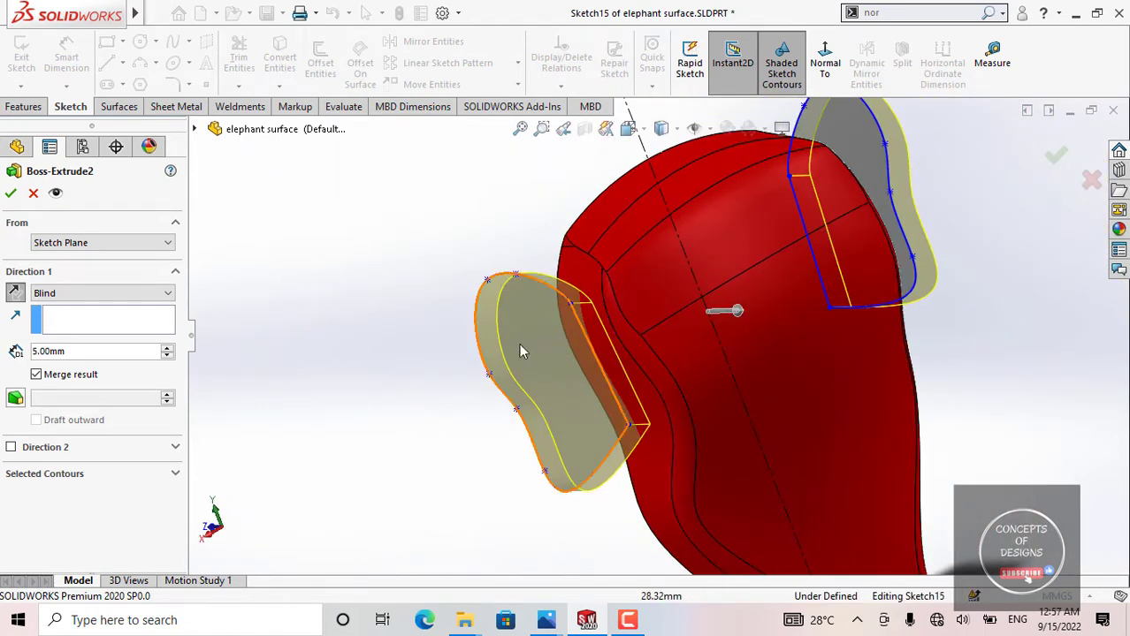
{"action": "scroll", "coordinate": [522, 321], "scroll_direction": "up", "scroll_amount": 1}
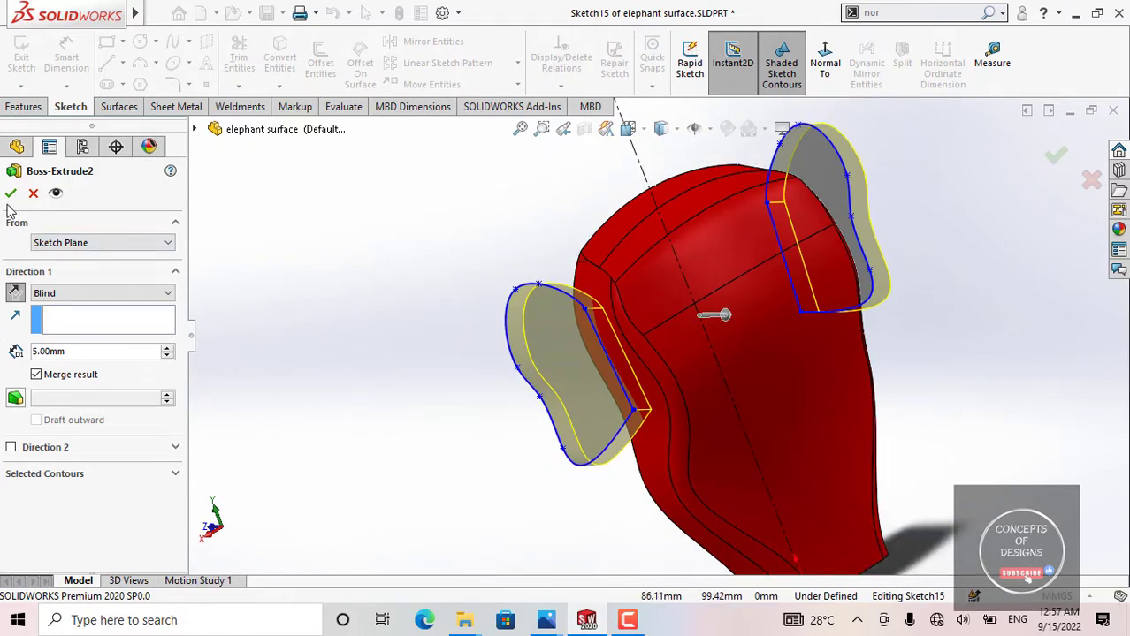
{"action": "key", "text": "Return"}
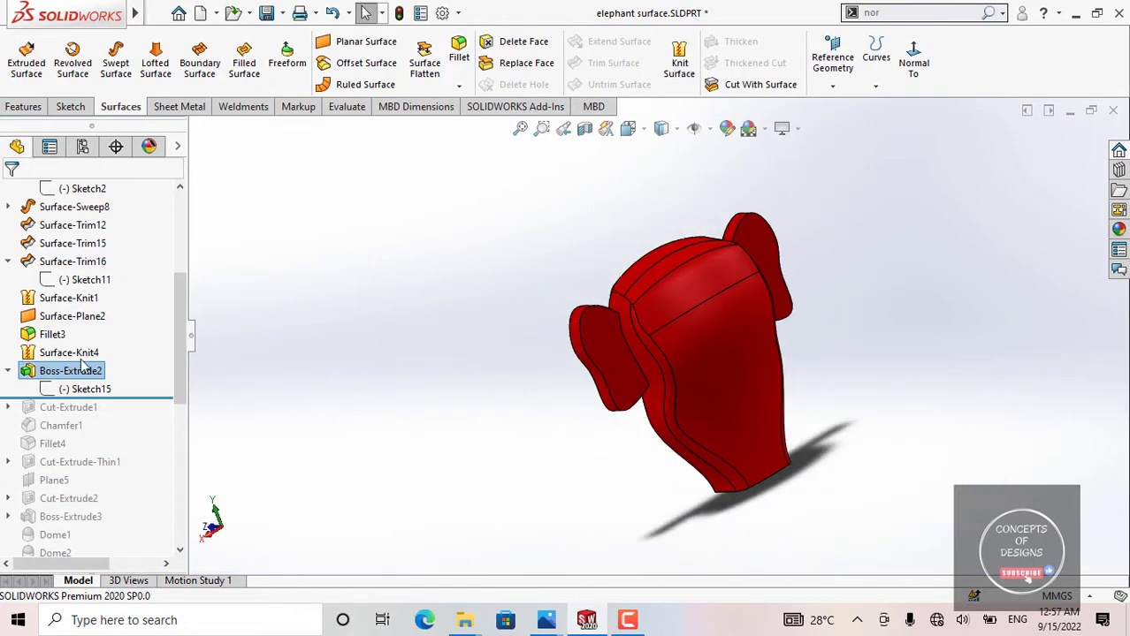
Step: Highlight the front face of one extruded ear and clear the selection
{"action": "scroll", "coordinate": [613, 351], "scroll_direction": "down", "scroll_amount": 4}
{"action": "left_click", "coordinate": [614, 349]}
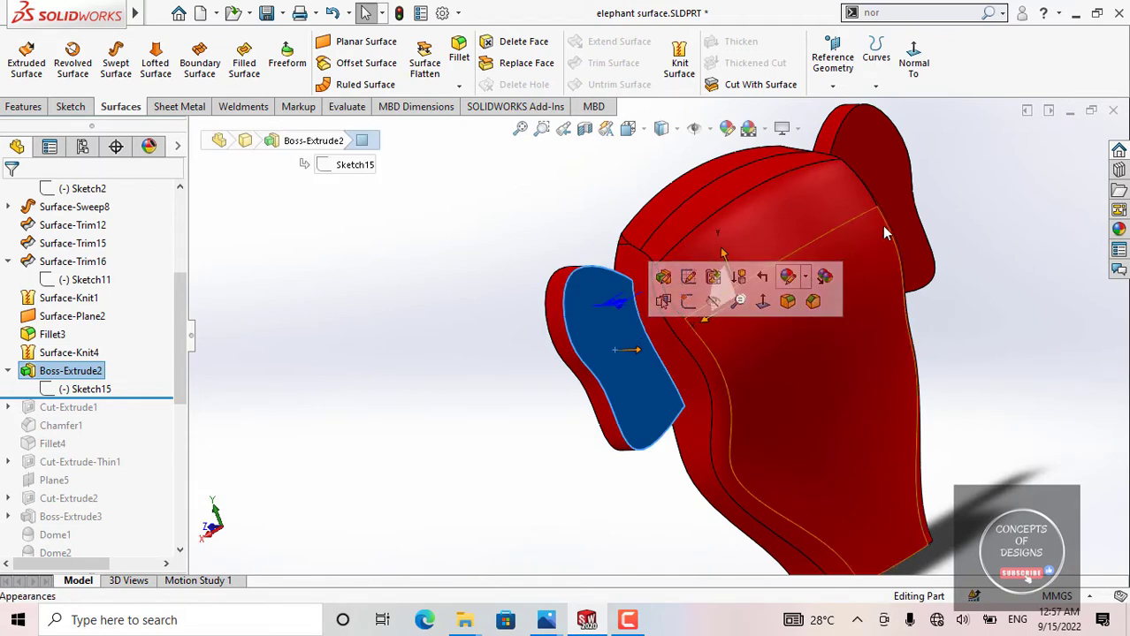
{"action": "left_click", "coordinate": [868, 215]}
{"action": "left_click", "coordinate": [619, 349]}
{"action": "scroll", "coordinate": [654, 345], "scroll_direction": "up", "scroll_amount": 3}
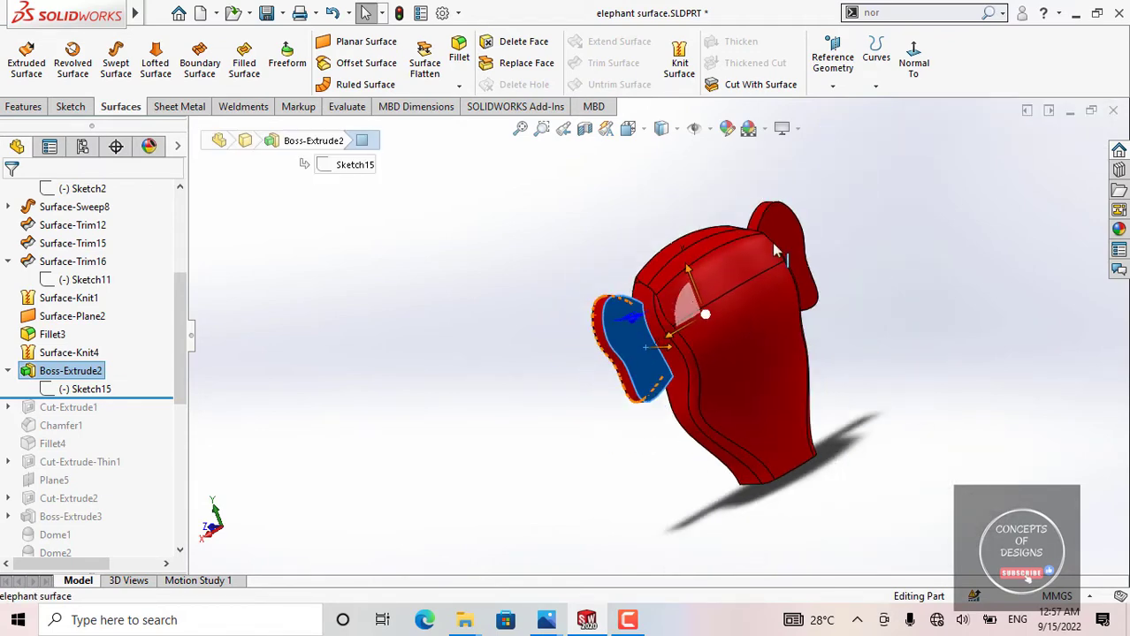
{"action": "left_click", "coordinate": [445, 368]}
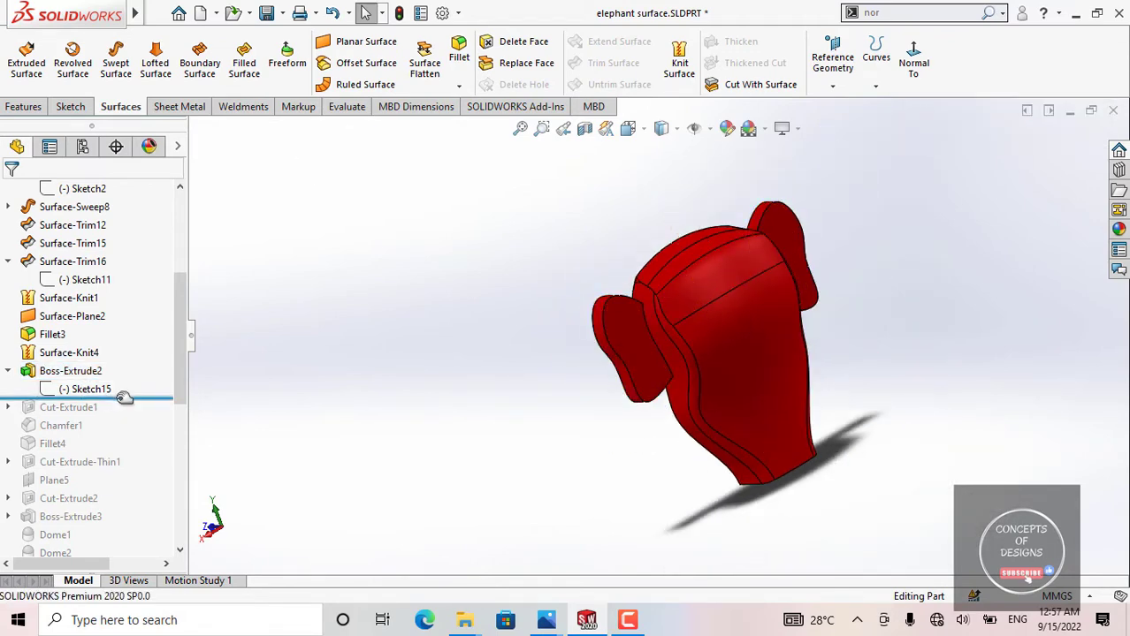
Step: Roll the model history forward to include Cut-Extrude1 and inspect the ear holes' diameter and spacing dimensions
{"action": "left_click_drag", "start_coordinate": [124, 400], "coordinate": [121, 413]}
{"action": "middle_click_drag", "start_coordinate": [505, 391], "coordinate": [701, 351]}
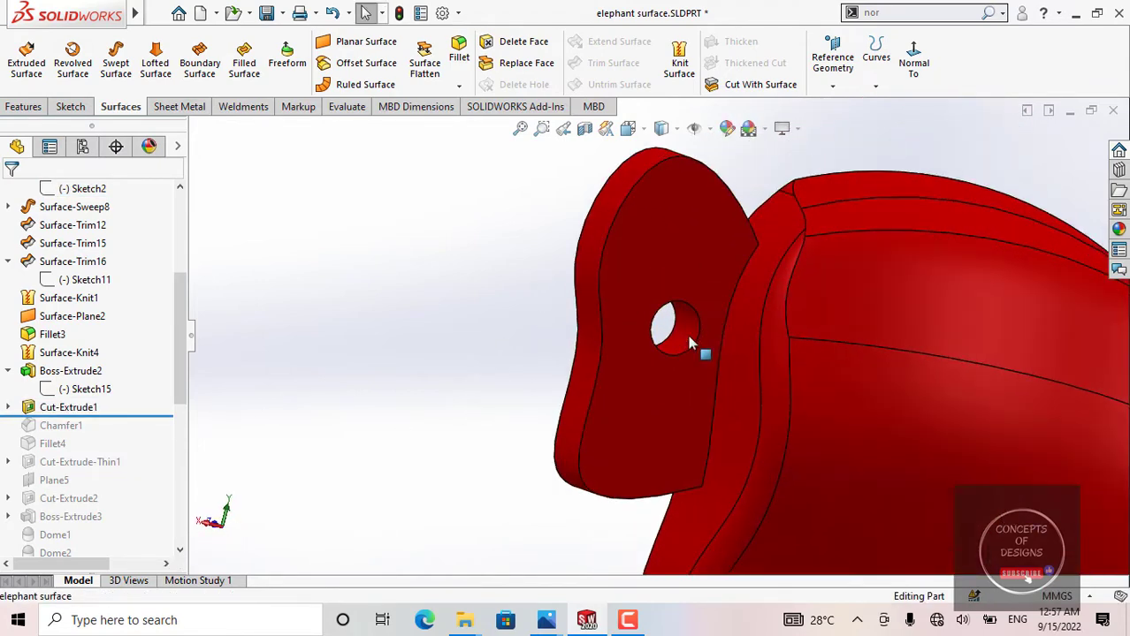
{"action": "left_click", "coordinate": [716, 358]}
{"action": "scroll", "coordinate": [717, 359], "scroll_direction": "up", "scroll_amount": 1}
{"action": "middle_click_drag", "start_coordinate": [953, 415], "coordinate": [891, 390]}
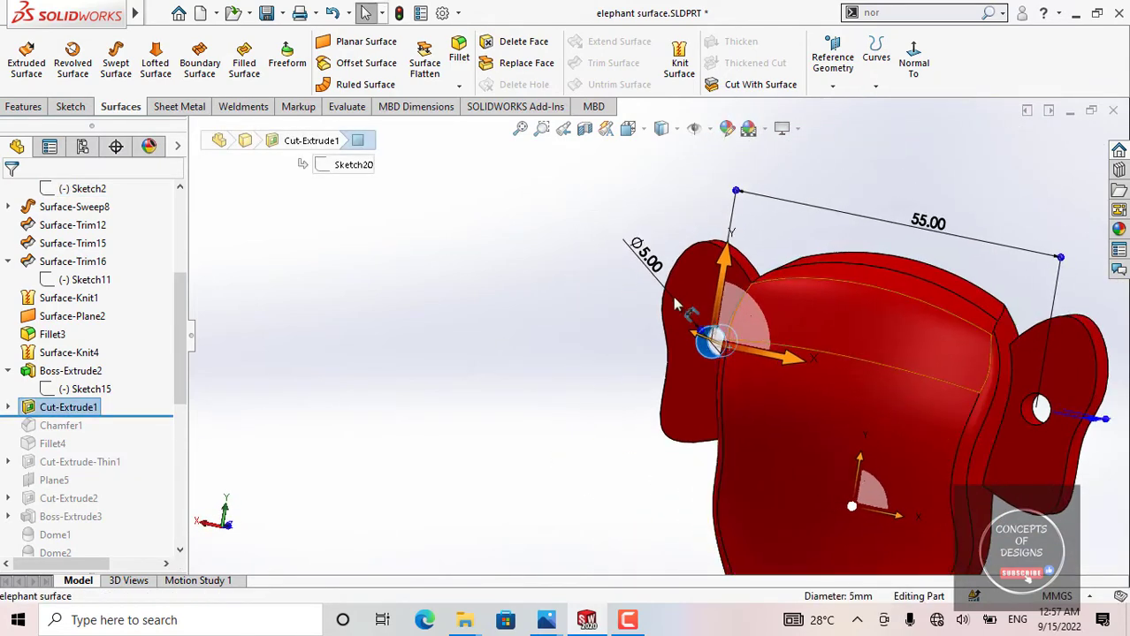
{"action": "scroll", "coordinate": [659, 279], "scroll_direction": "up", "scroll_amount": 1}
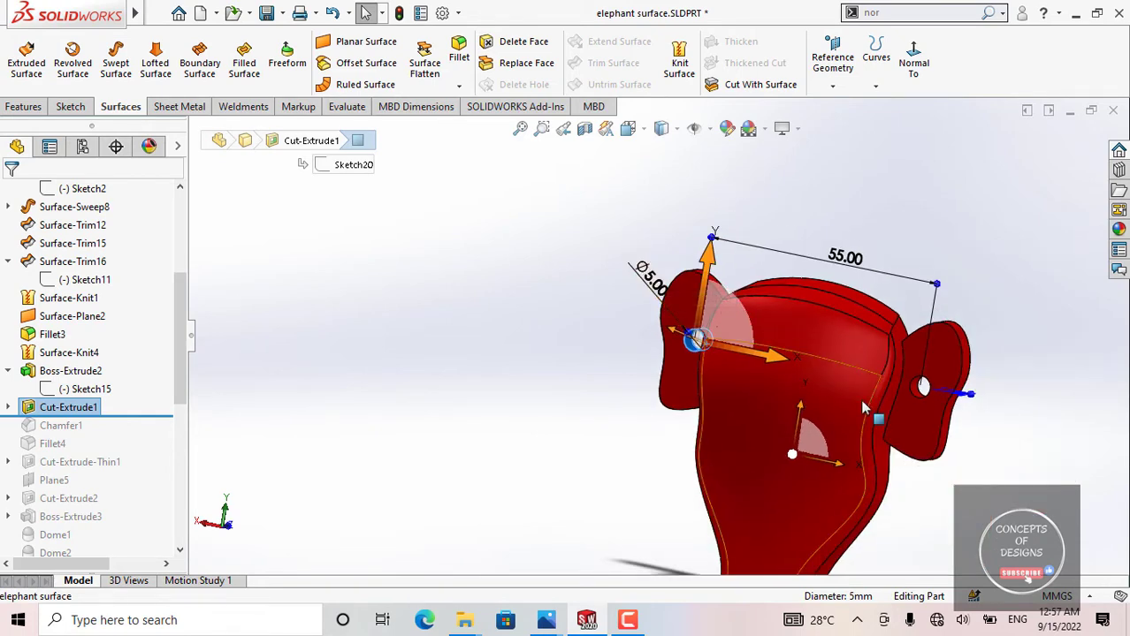
{"action": "middle_click_drag", "start_coordinate": [663, 283], "coordinate": [887, 414]}
{"action": "left_click", "coordinate": [912, 54]}
{"action": "scroll", "coordinate": [778, 309], "scroll_direction": "up", "scroll_amount": 2}
{"action": "left_click", "coordinate": [472, 214]}
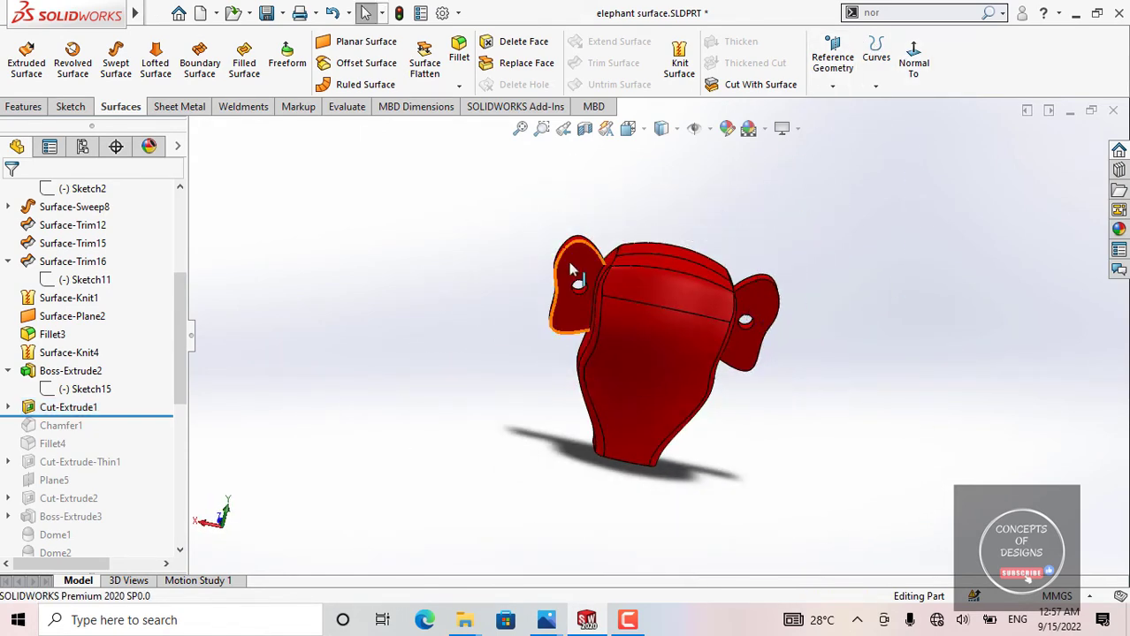
Step: Roll the model history forward to include Chamfer1 and bring both ear holes into view
{"action": "scroll", "coordinate": [610, 303], "scroll_direction": "down", "scroll_amount": 3}
{"action": "middle_click_drag", "start_coordinate": [589, 311], "coordinate": [559, 254]}
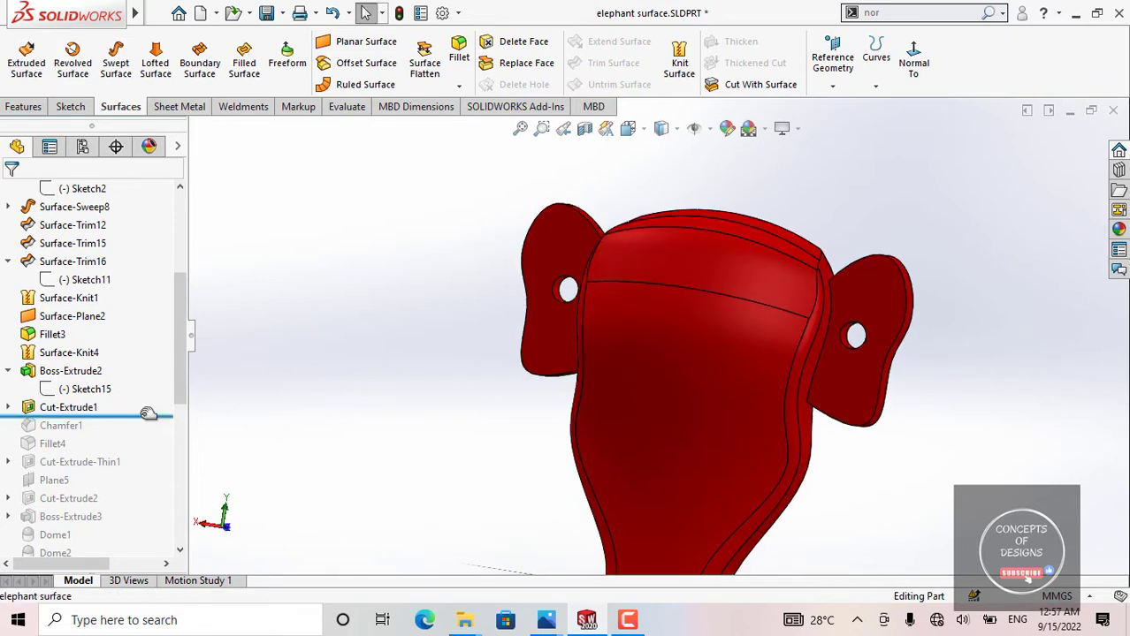
{"action": "left_click_drag", "start_coordinate": [130, 432], "coordinate": [130, 434]}
{"action": "middle_click_drag", "start_coordinate": [605, 308], "coordinate": [1001, 321]}
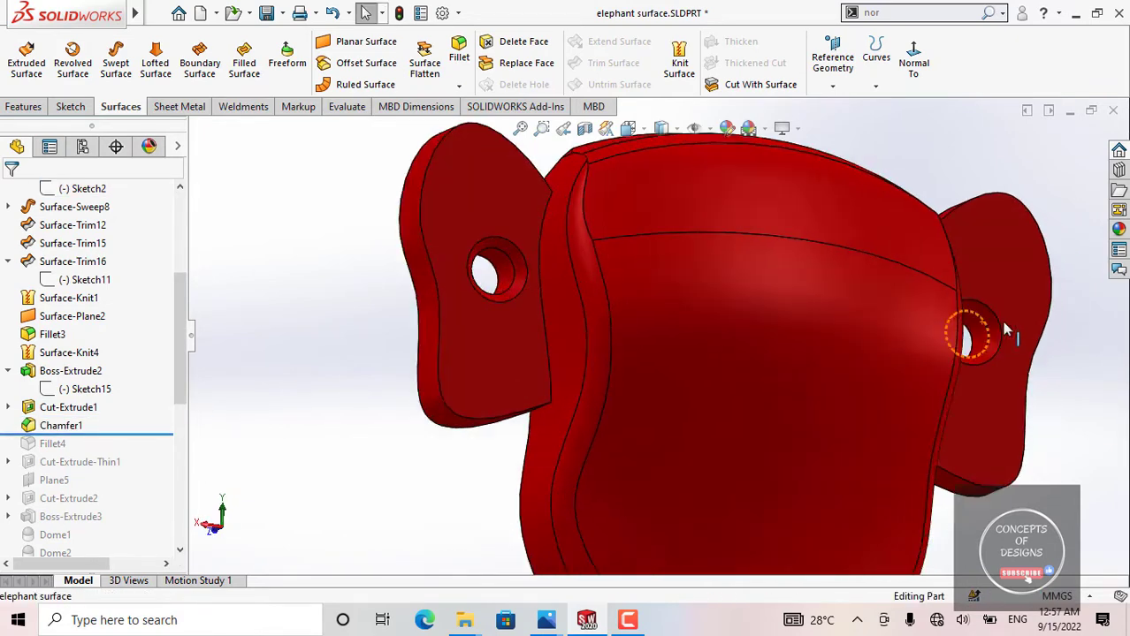
Step: Examine the chamfered edges of the holes in both ears from several angles
{"action": "scroll", "coordinate": [978, 335], "scroll_direction": "down", "scroll_amount": 5}
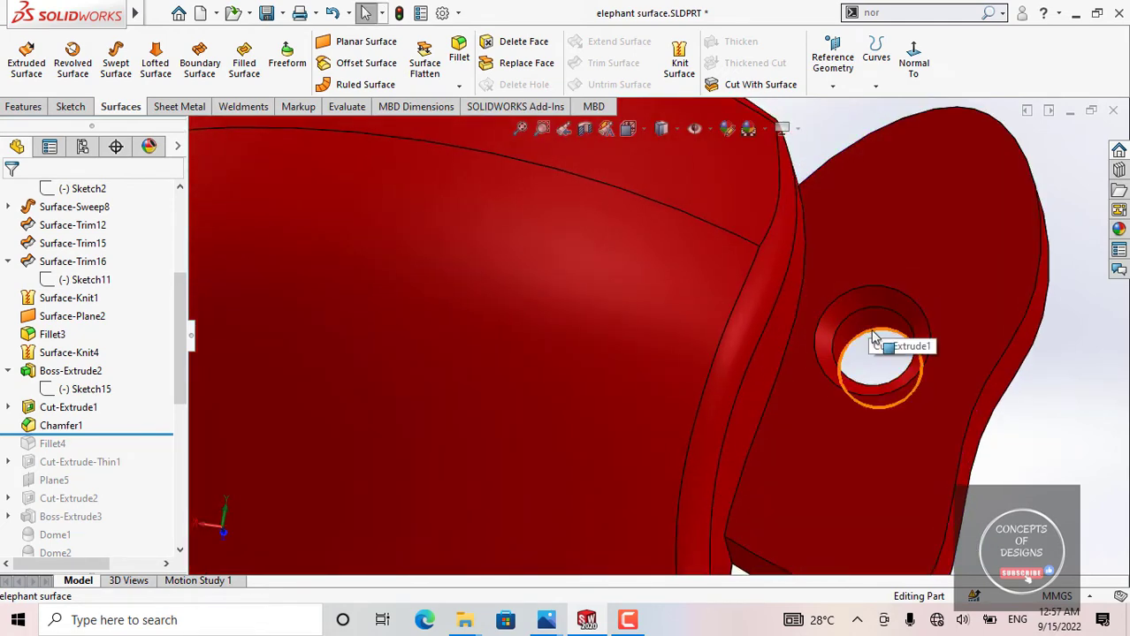
{"action": "scroll", "coordinate": [875, 336], "scroll_direction": "up", "scroll_amount": 5}
{"action": "middle_click_drag", "start_coordinate": [437, 282], "coordinate": [384, 281]}
{"action": "scroll", "coordinate": [439, 297], "scroll_direction": "down", "scroll_amount": 2}
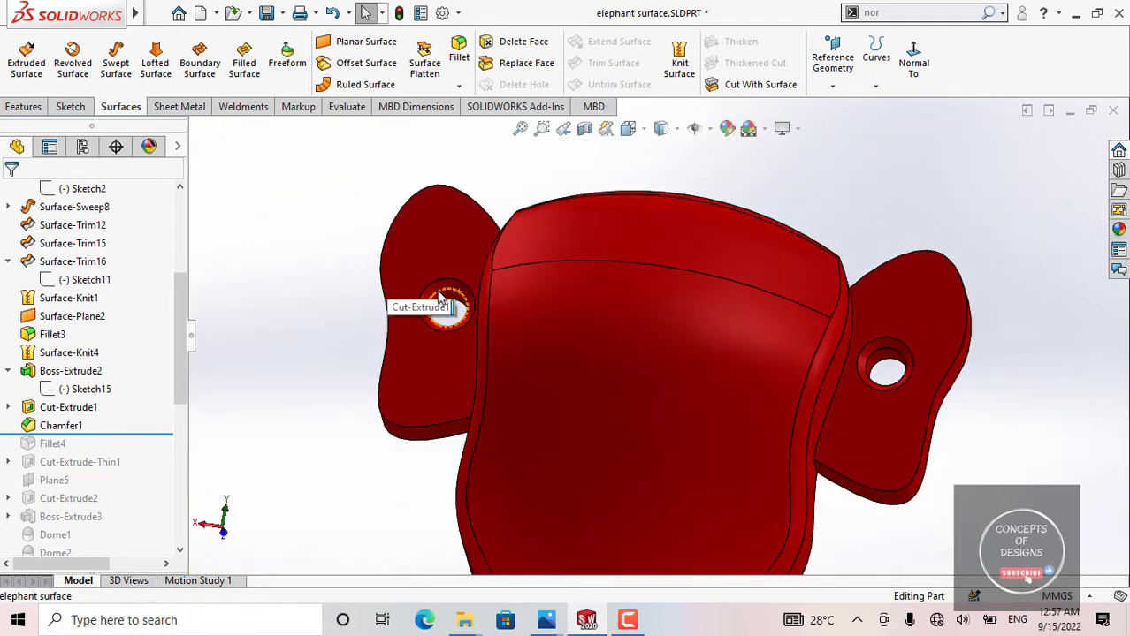
{"action": "scroll", "coordinate": [440, 296], "scroll_direction": "down", "scroll_amount": 2}
{"action": "middle_click_drag", "start_coordinate": [479, 318], "coordinate": [496, 343]}
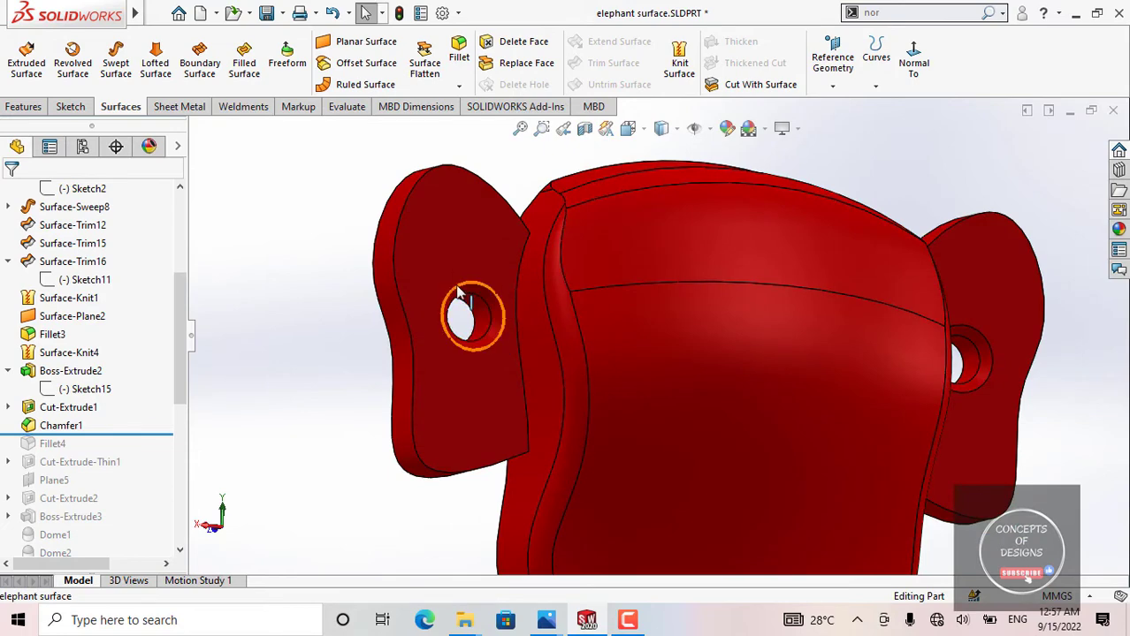
{"action": "scroll", "coordinate": [488, 304], "scroll_direction": "up", "scroll_amount": 2}
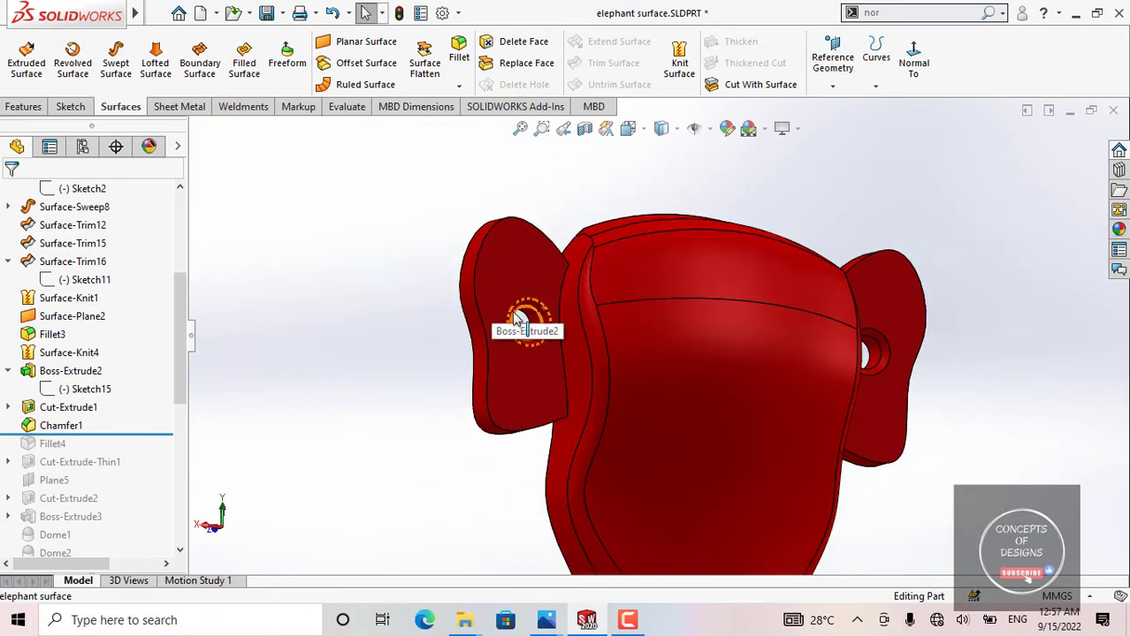
{"action": "scroll", "coordinate": [557, 346], "scroll_direction": "up", "scroll_amount": 3}
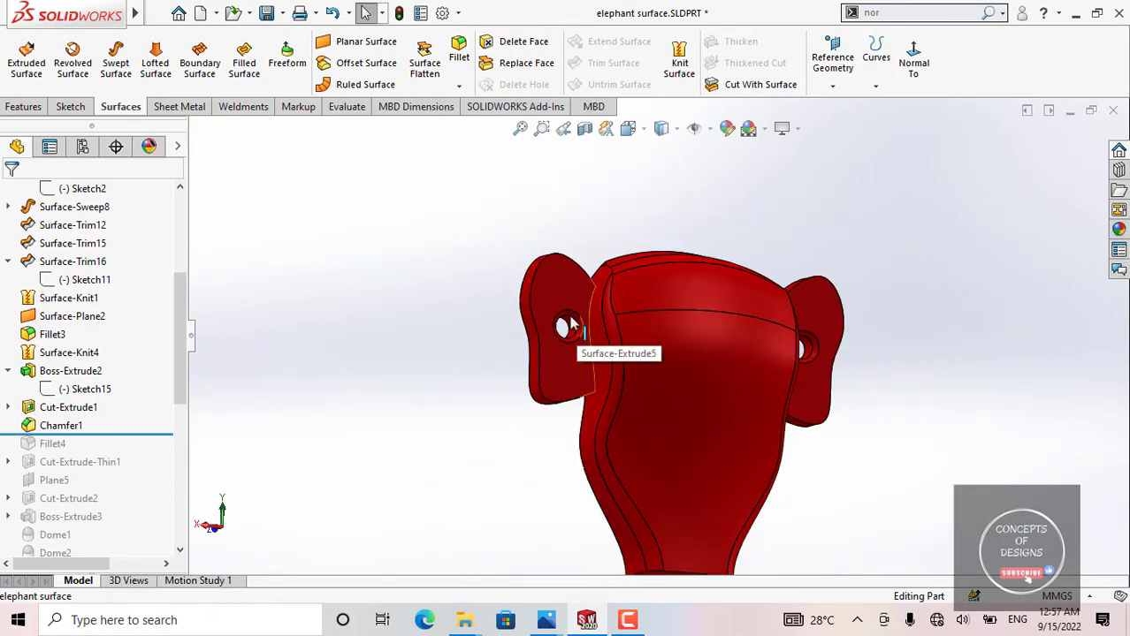
{"action": "scroll", "coordinate": [562, 325], "scroll_direction": "down", "scroll_amount": 3}
{"action": "middle_click_drag", "start_coordinate": [563, 328], "coordinate": [613, 340]}
{"action": "scroll", "coordinate": [607, 324], "scroll_direction": "up", "scroll_amount": 1}
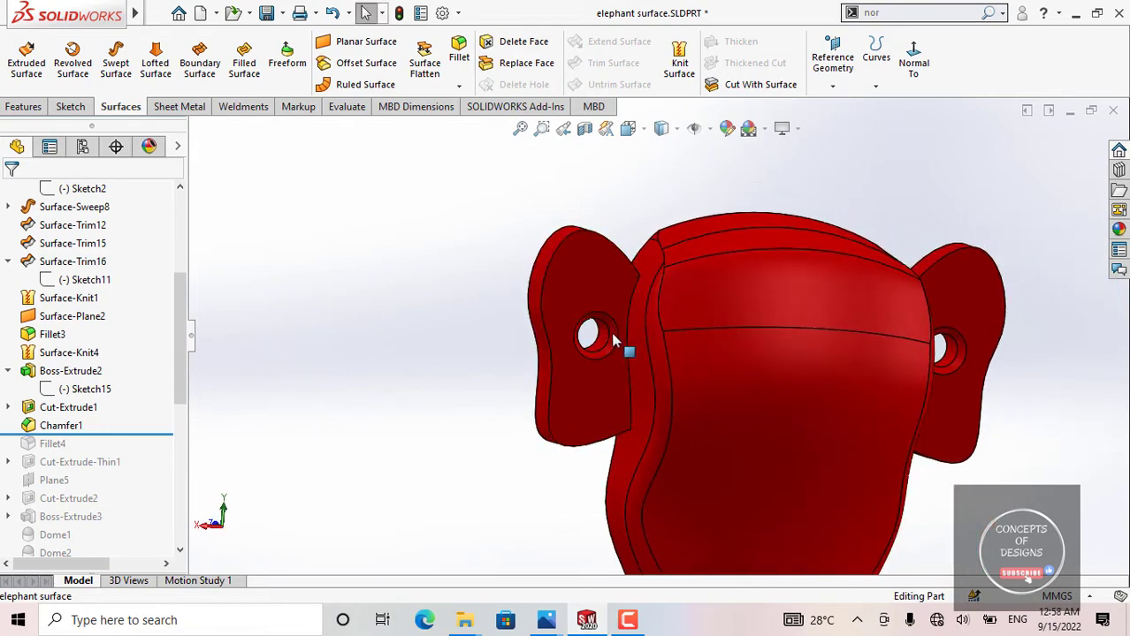
Step: Select the chamfer face around one ear hole and inspect its distance and angle dimensions up close
{"action": "scroll", "coordinate": [613, 340], "scroll_direction": "down", "scroll_amount": 2}
{"action": "left_click", "coordinate": [619, 341]}
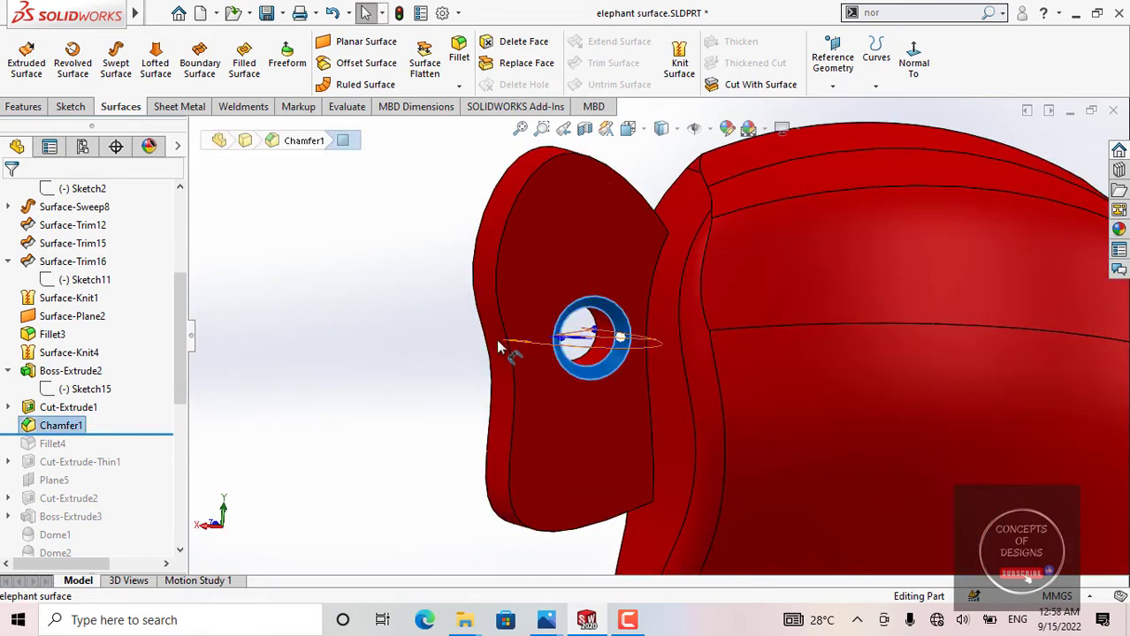
{"action": "middle_click_drag", "start_coordinate": [498, 348], "coordinate": [578, 267]}
{"action": "scroll", "coordinate": [579, 296], "scroll_direction": "down", "scroll_amount": 2}
{"action": "middle_click_drag", "start_coordinate": [580, 330], "coordinate": [517, 462]}
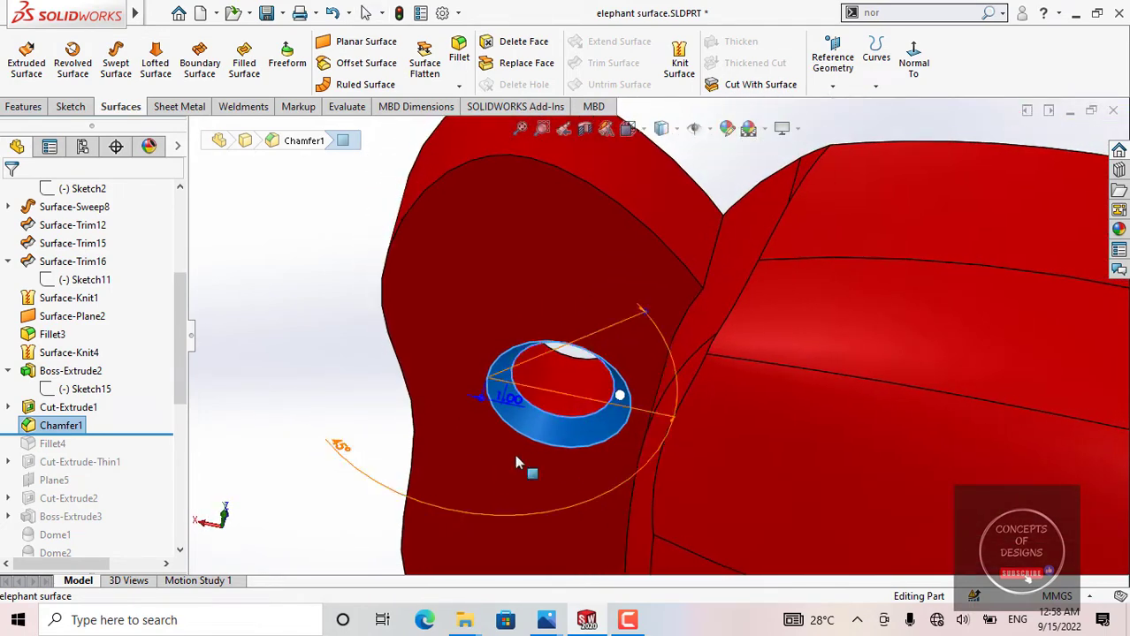
Step: Review the chamfered ear hole in relation to the whole head and clear the face selection
{"action": "scroll", "coordinate": [508, 396], "scroll_direction": "down", "scroll_amount": 3}
{"action": "middle_click_drag", "start_coordinate": [508, 396], "coordinate": [504, 429]}
{"action": "scroll", "coordinate": [656, 381], "scroll_direction": "up", "scroll_amount": 8}
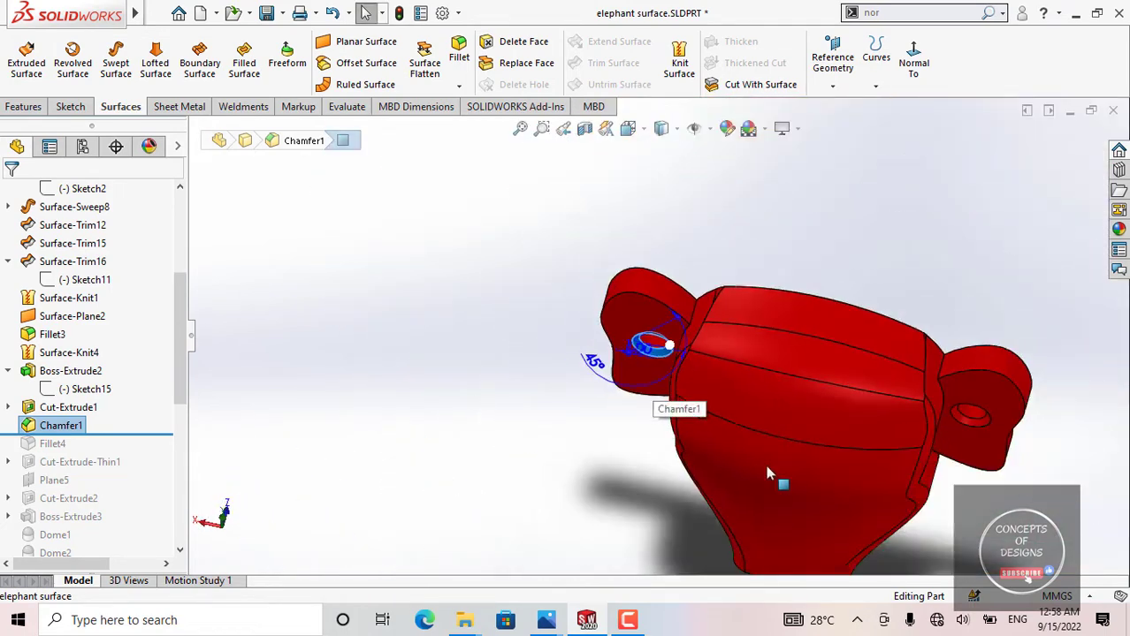
{"action": "middle_click_drag", "start_coordinate": [767, 467], "coordinate": [788, 345]}
{"action": "scroll", "coordinate": [654, 332], "scroll_direction": "up", "scroll_amount": 3}
{"action": "left_click", "coordinate": [482, 331]}
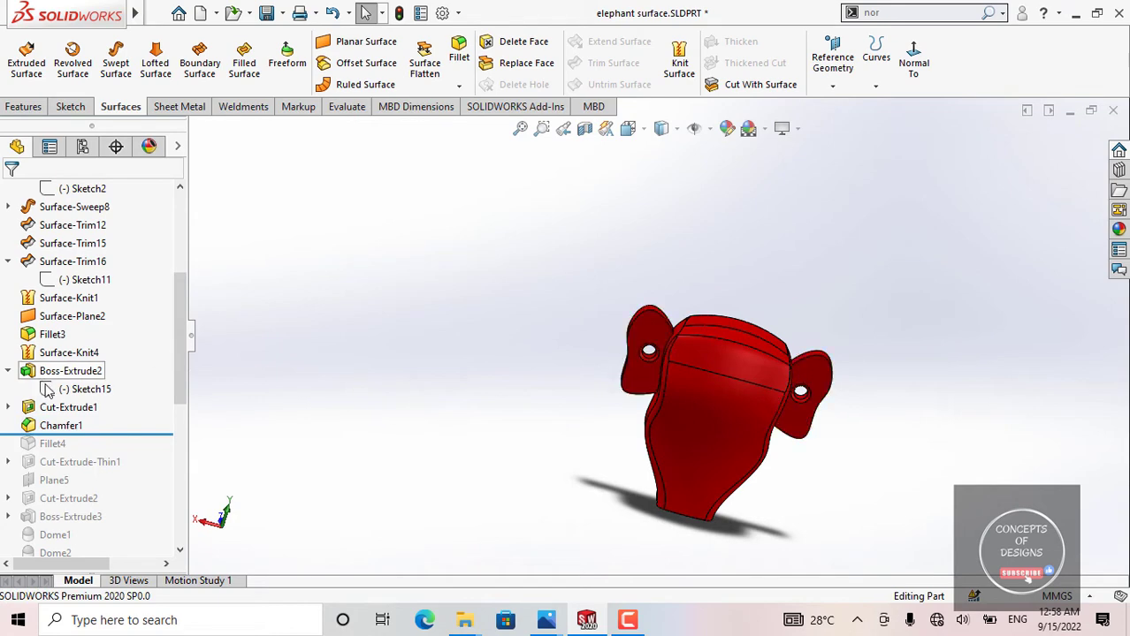
Step: Roll the model history forward to include Fillet4 and view the outer edges of both ears
{"action": "left_click_drag", "start_coordinate": [120, 436], "coordinate": [109, 449]}
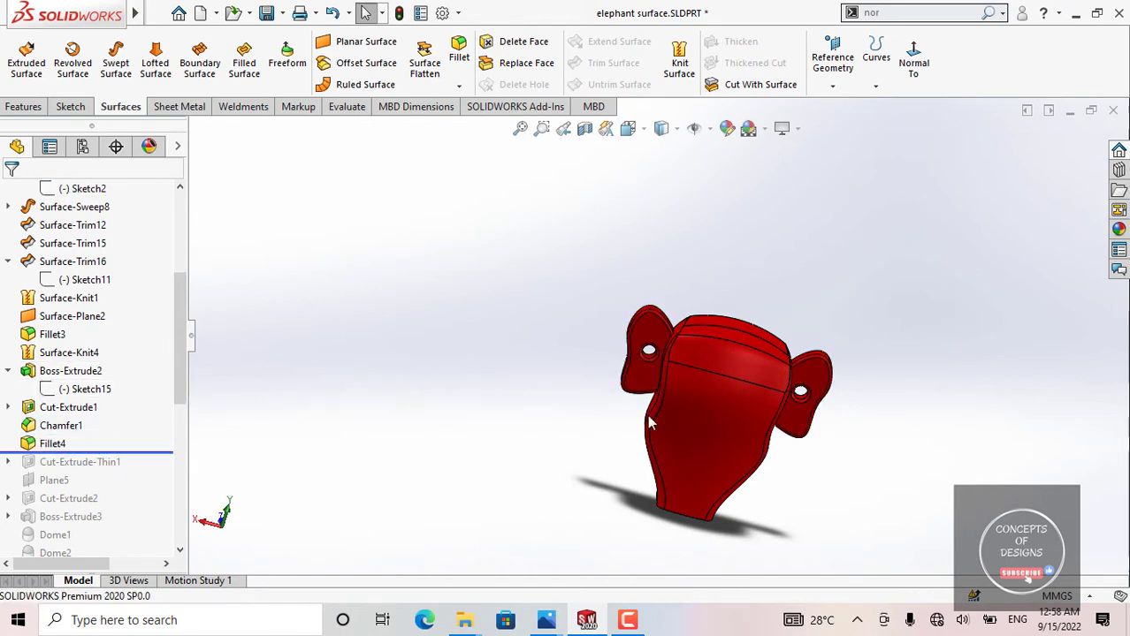
{"action": "scroll", "coordinate": [630, 310], "scroll_direction": "down", "scroll_amount": 5}
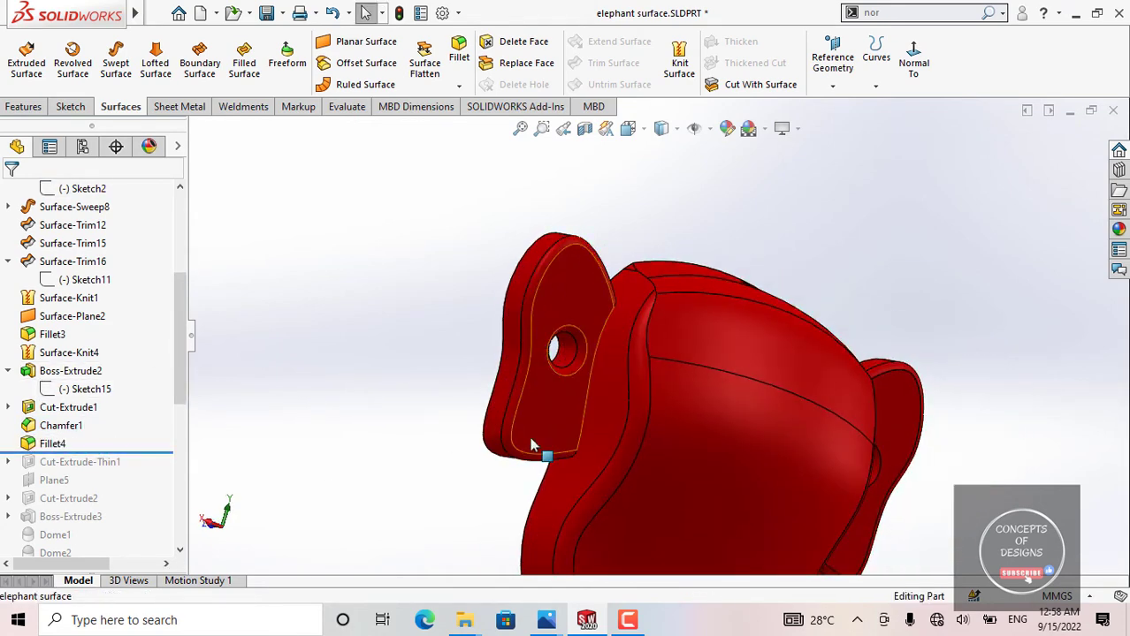
{"action": "middle_click_drag", "start_coordinate": [764, 429], "coordinate": [928, 382]}
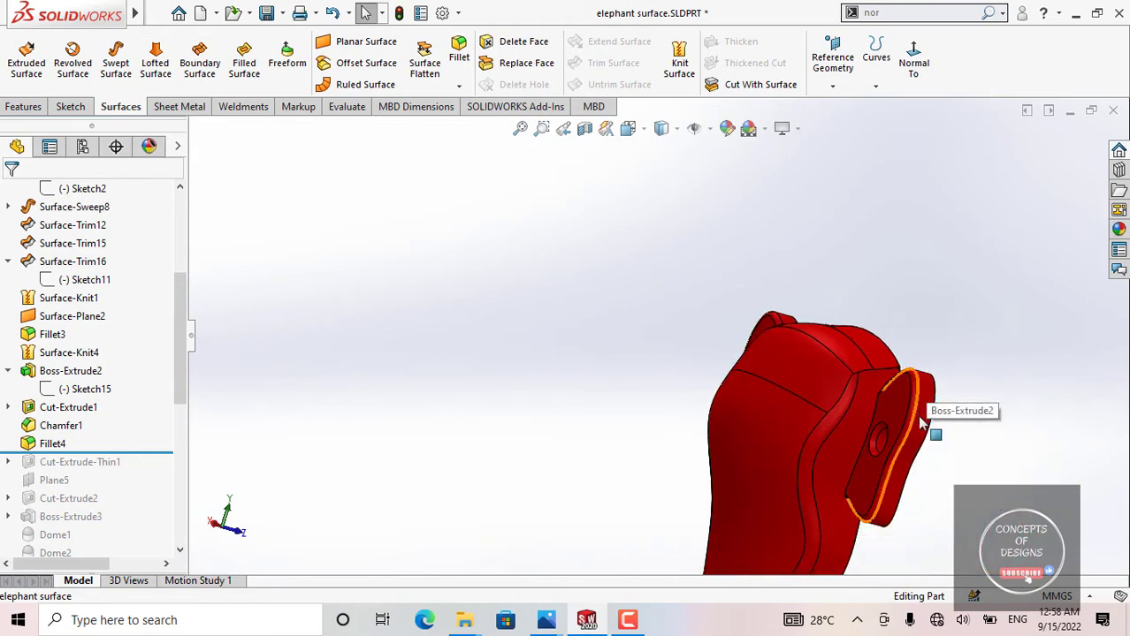
{"action": "scroll", "coordinate": [786, 433], "scroll_direction": "up", "scroll_amount": 3}
{"action": "middle_click_drag", "start_coordinate": [743, 415], "coordinate": [724, 396]}
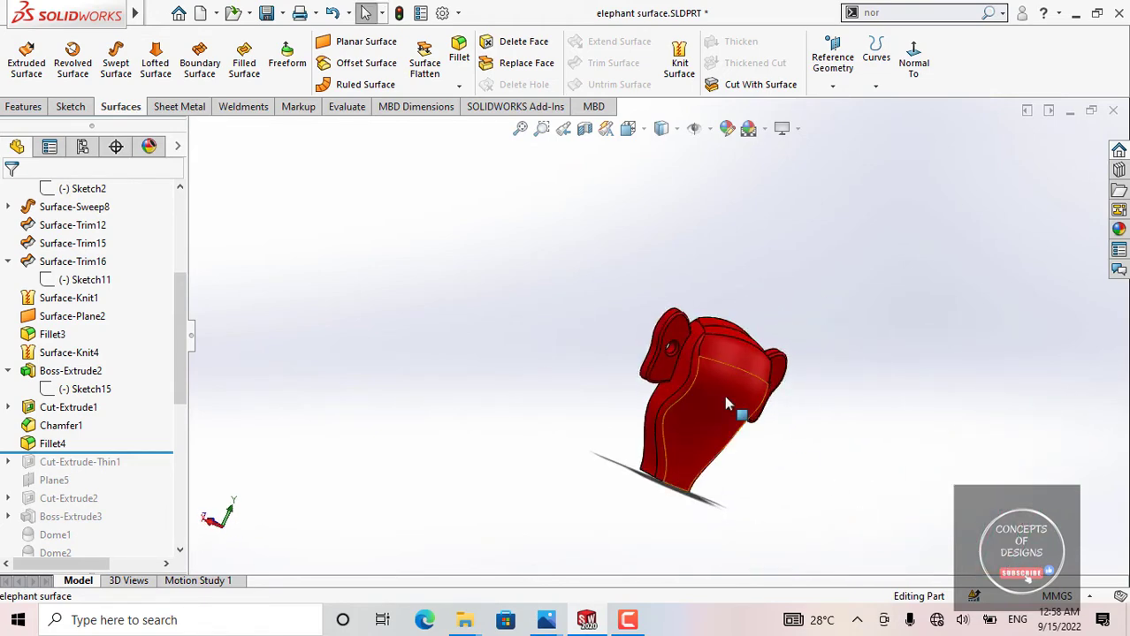
Step: Select the Fillet4 faces along the edges of both ears to inspect the rounding, and clear the selection
{"action": "scroll", "coordinate": [643, 290], "scroll_direction": "down", "scroll_amount": 5}
{"action": "left_click", "coordinate": [675, 275]}
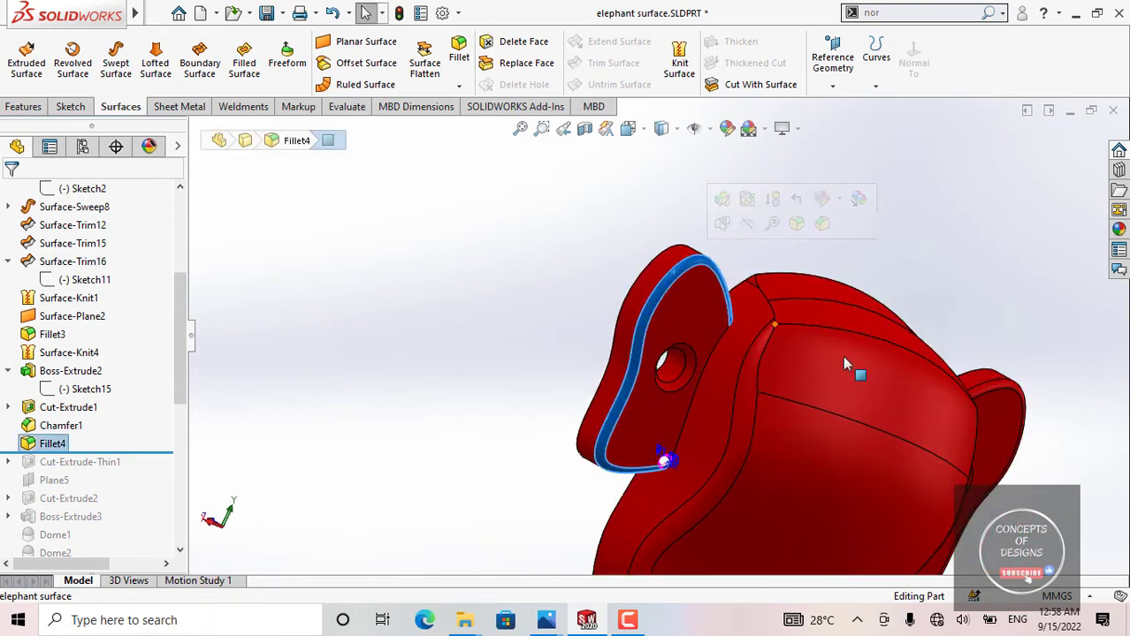
{"action": "left_click", "coordinate": [990, 392]}
{"action": "scroll", "coordinate": [704, 425], "scroll_direction": "up", "scroll_amount": 1}
{"action": "scroll", "coordinate": [704, 430], "scroll_direction": "up", "scroll_amount": 2}
{"action": "left_click", "coordinate": [514, 346]}
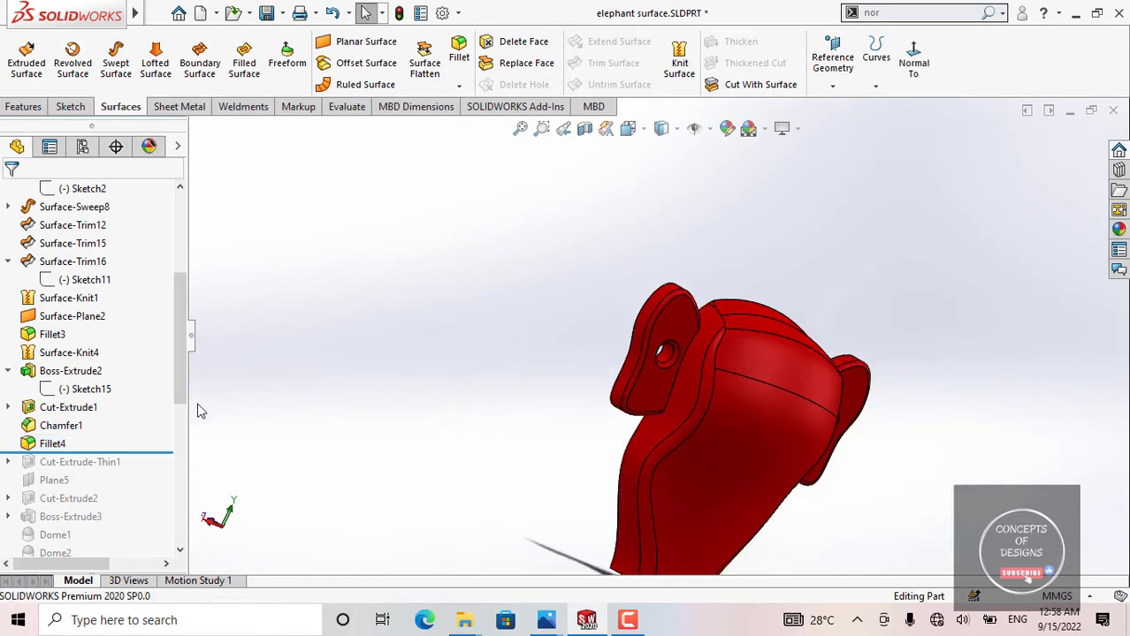
Step: Roll the model history forward to include Cut-Extrude-Thin1 and inspect the wavy grooves cut into the ears
{"action": "left_click_drag", "start_coordinate": [113, 451], "coordinate": [106, 468]}
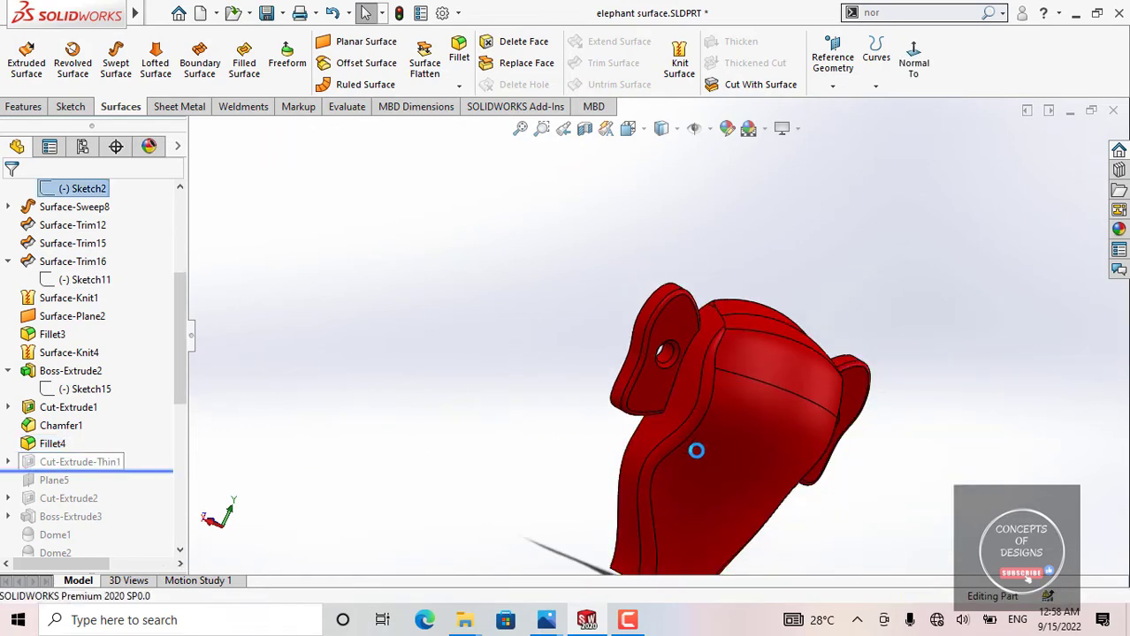
{"action": "middle_click_drag", "start_coordinate": [752, 429], "coordinate": [676, 375]}
{"action": "scroll", "coordinate": [713, 333], "scroll_direction": "down", "scroll_amount": 5}
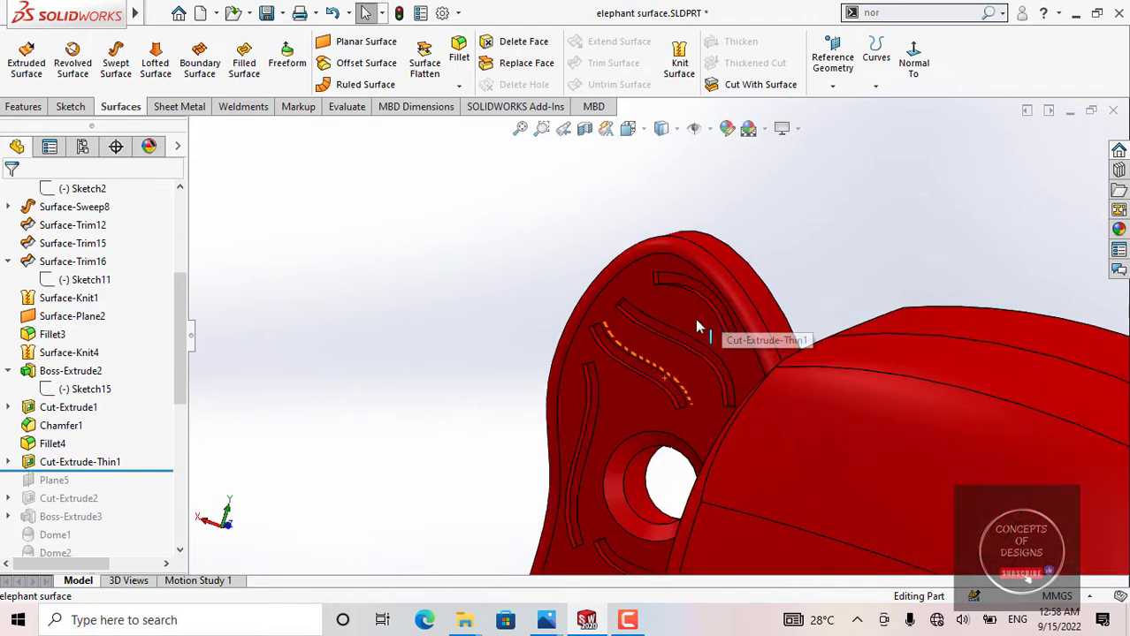
{"action": "middle_click_drag", "start_coordinate": [696, 319], "coordinate": [729, 265]}
{"action": "scroll", "coordinate": [659, 335], "scroll_direction": "up", "scroll_amount": 6}
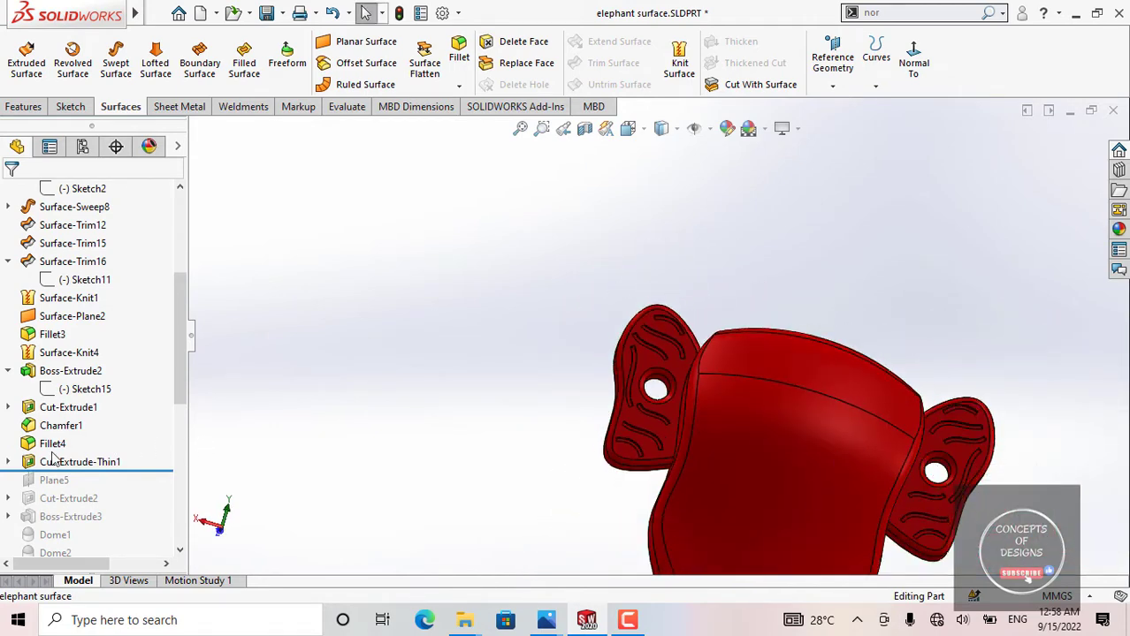
Step: Open Sketch21 of Cut-Extrude-Thin1 to examine the groove curves on both ears, and exit the sketch with the rebuild-anyway option
{"action": "left_click", "coordinate": [8, 462]}
{"action": "left_click", "coordinate": [86, 480]}
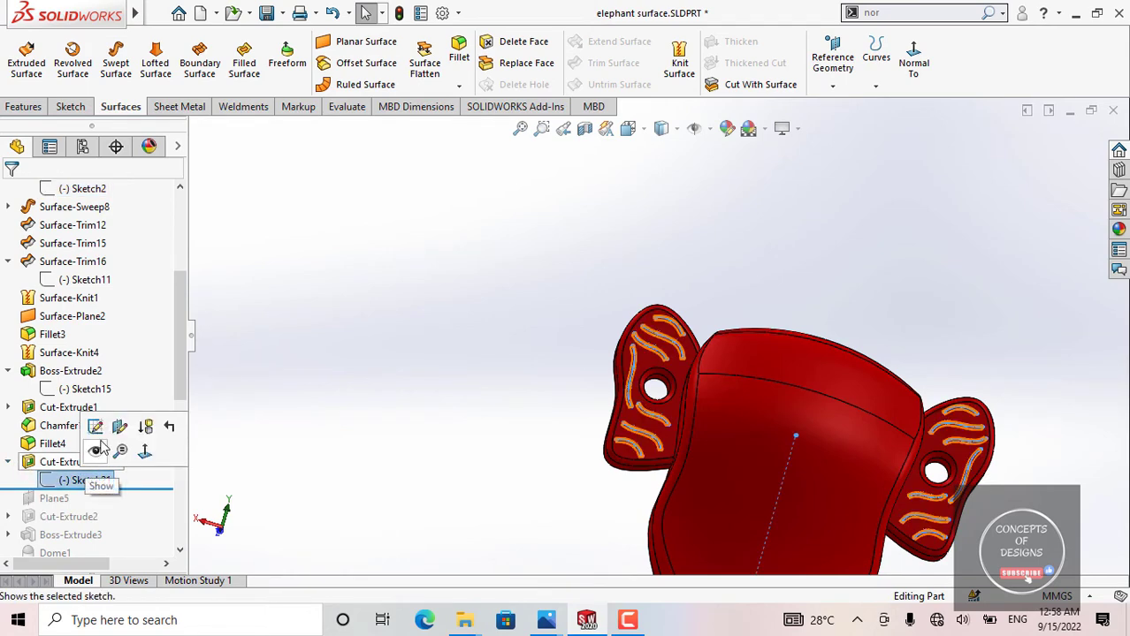
{"action": "left_click", "coordinate": [102, 435]}
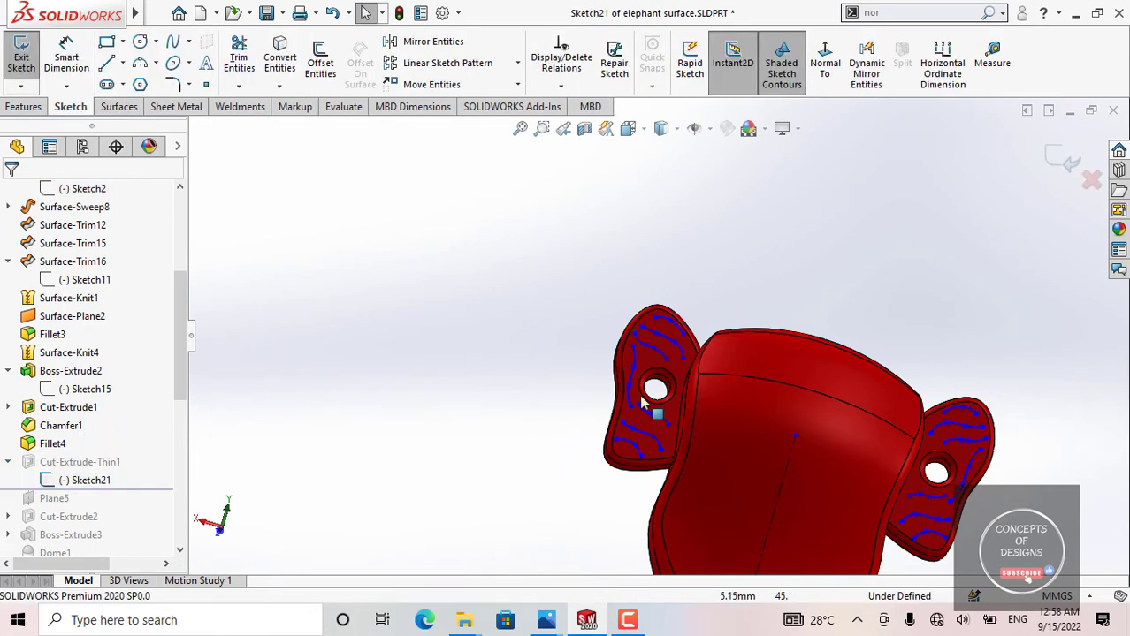
{"action": "scroll", "coordinate": [642, 403], "scroll_direction": "down", "scroll_amount": 6}
{"action": "scroll", "coordinate": [752, 275], "scroll_direction": "up", "scroll_amount": 11}
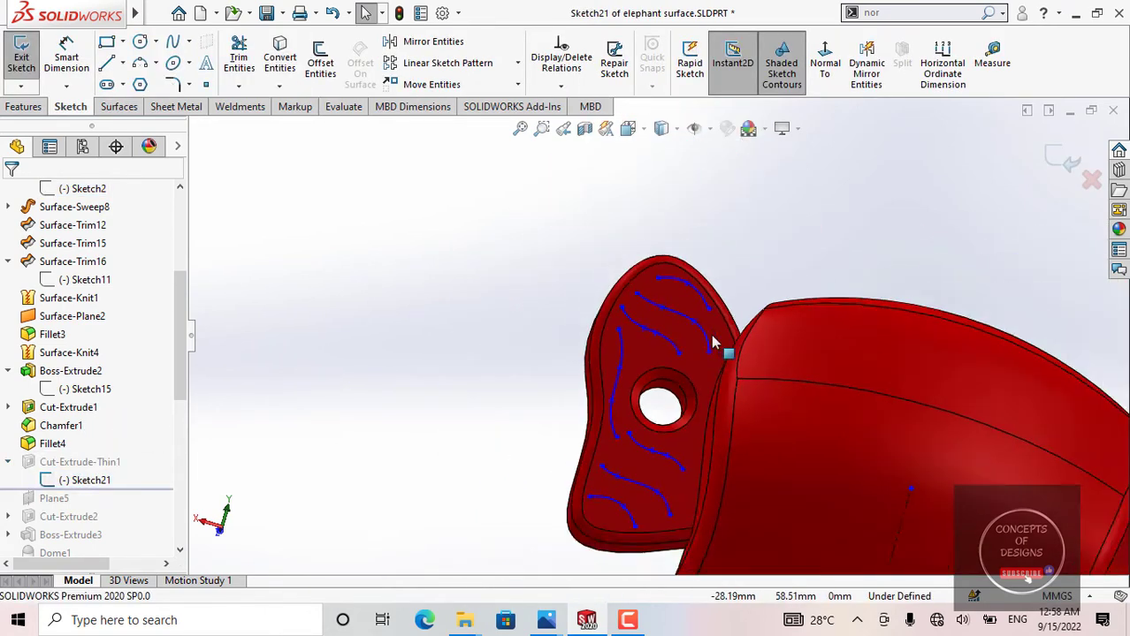
{"action": "scroll", "coordinate": [765, 351], "scroll_direction": "down", "scroll_amount": 5}
{"action": "middle_click_drag", "start_coordinate": [703, 480], "coordinate": [680, 497]}
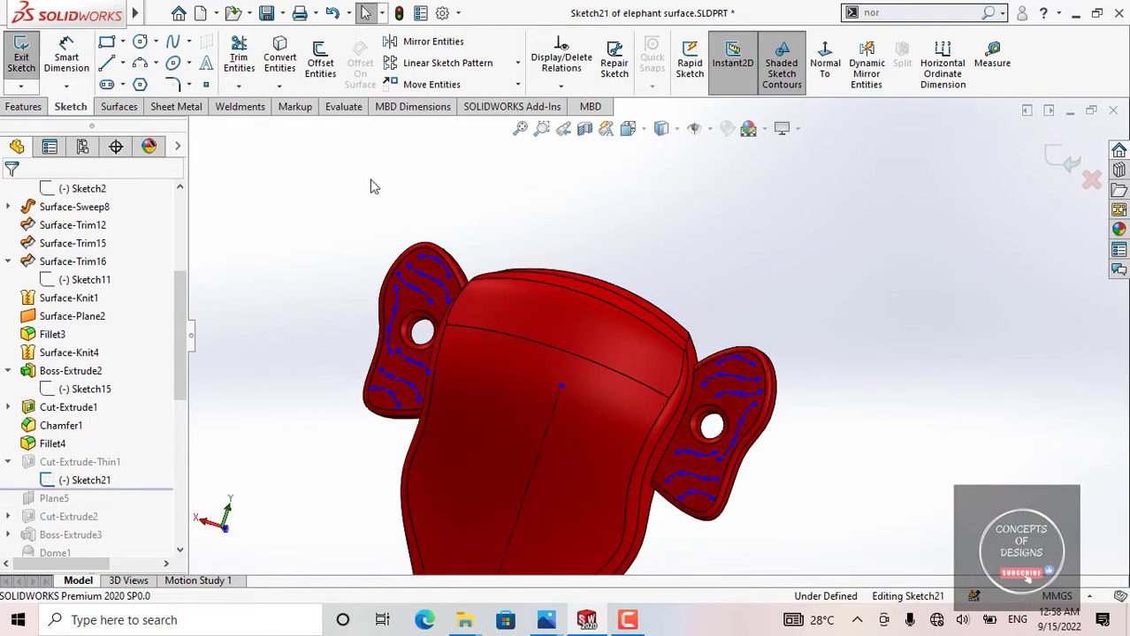
{"action": "left_click", "coordinate": [21, 58]}
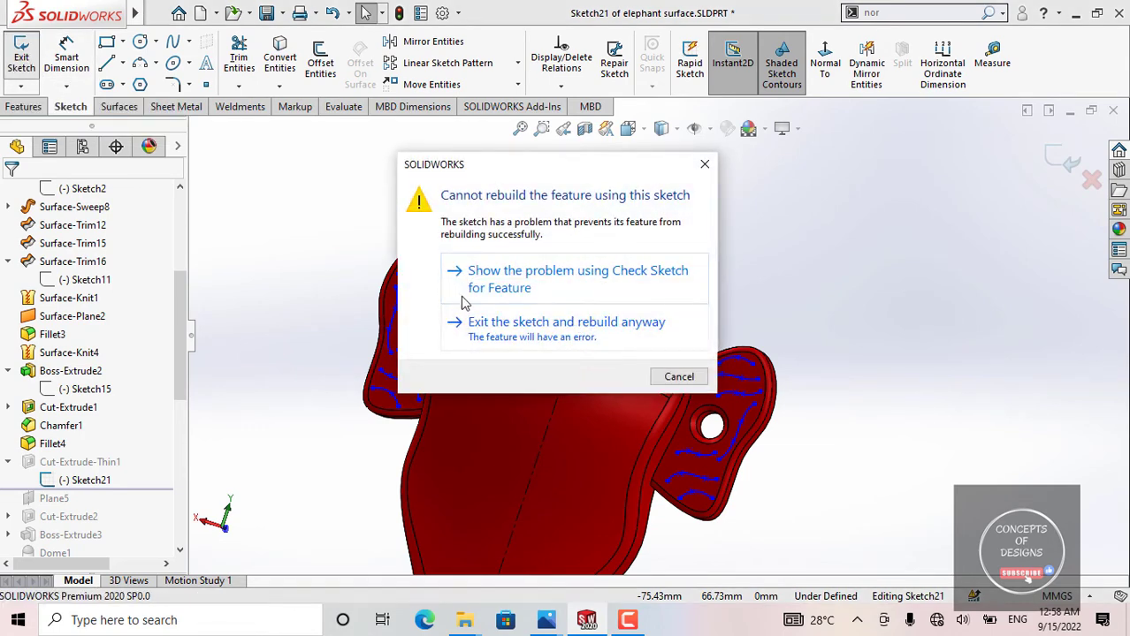
{"action": "left_click", "coordinate": [502, 324]}
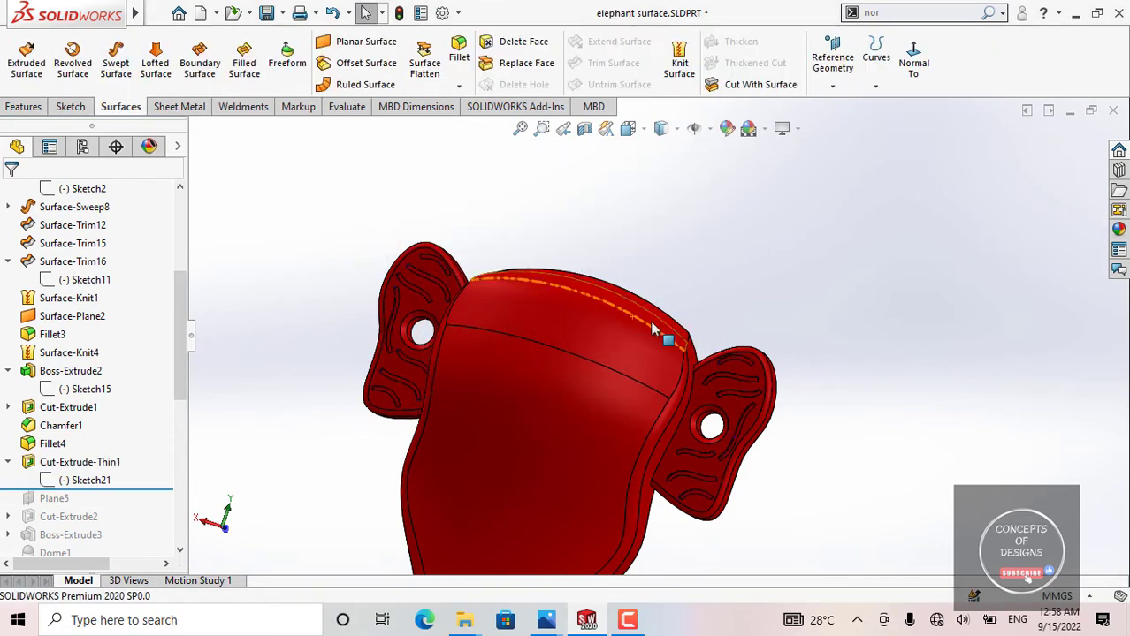
Step: Examine the thin grooves and the thickness of both ears from the side, the front and oblique angles
{"action": "scroll", "coordinate": [753, 389], "scroll_direction": "down", "scroll_amount": 4}
{"action": "middle_click_drag", "start_coordinate": [713, 377], "coordinate": [626, 397]}
{"action": "scroll", "coordinate": [715, 377], "scroll_direction": "up", "scroll_amount": 3}
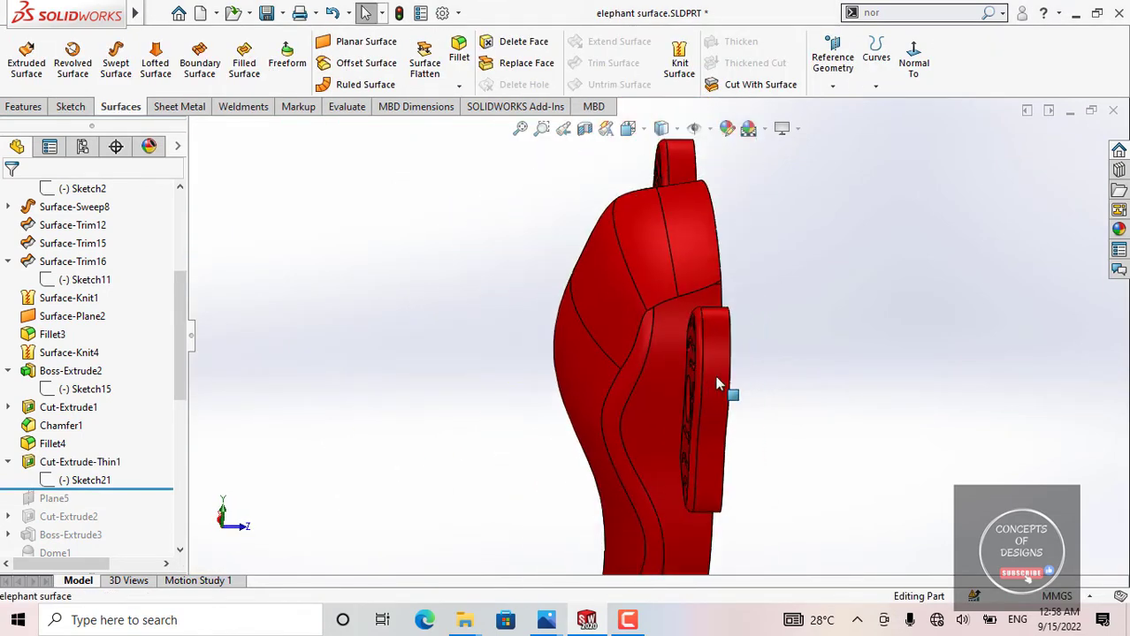
{"action": "middle_click_drag", "start_coordinate": [716, 378], "coordinate": [789, 308]}
{"action": "scroll", "coordinate": [663, 340], "scroll_direction": "up", "scroll_amount": 4}
{"action": "middle_click_drag", "start_coordinate": [491, 361], "coordinate": [512, 406]}
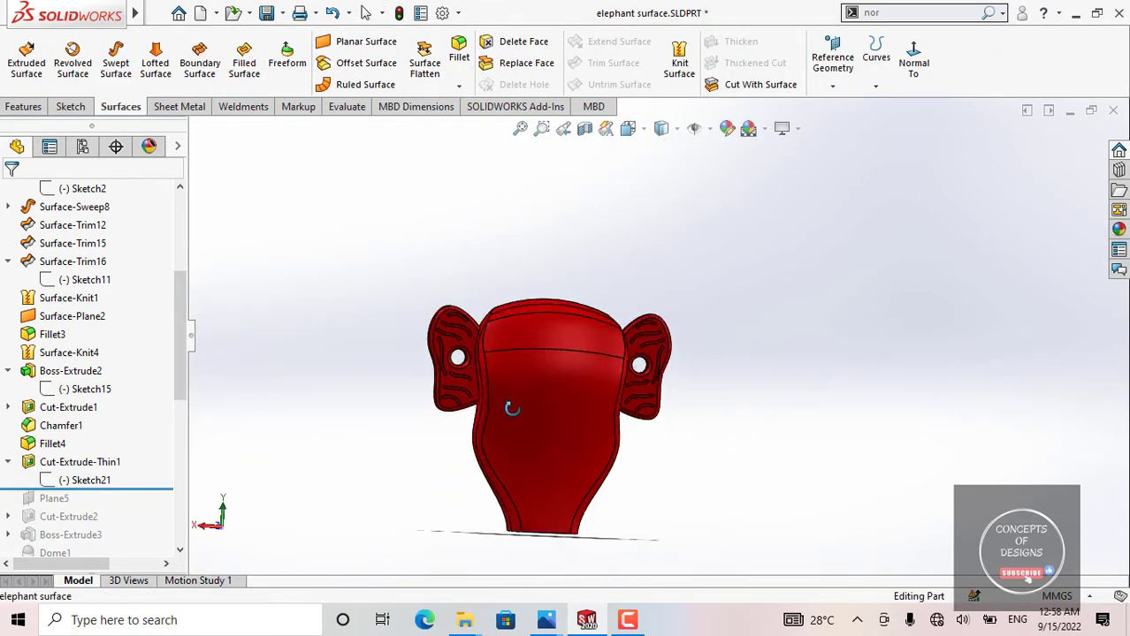
{"action": "scroll", "coordinate": [460, 343], "scroll_direction": "down", "scroll_amount": 1}
{"action": "scroll", "coordinate": [460, 343], "scroll_direction": "down", "scroll_amount": 3}
{"action": "middle_click_drag", "start_coordinate": [732, 391], "coordinate": [695, 424]}
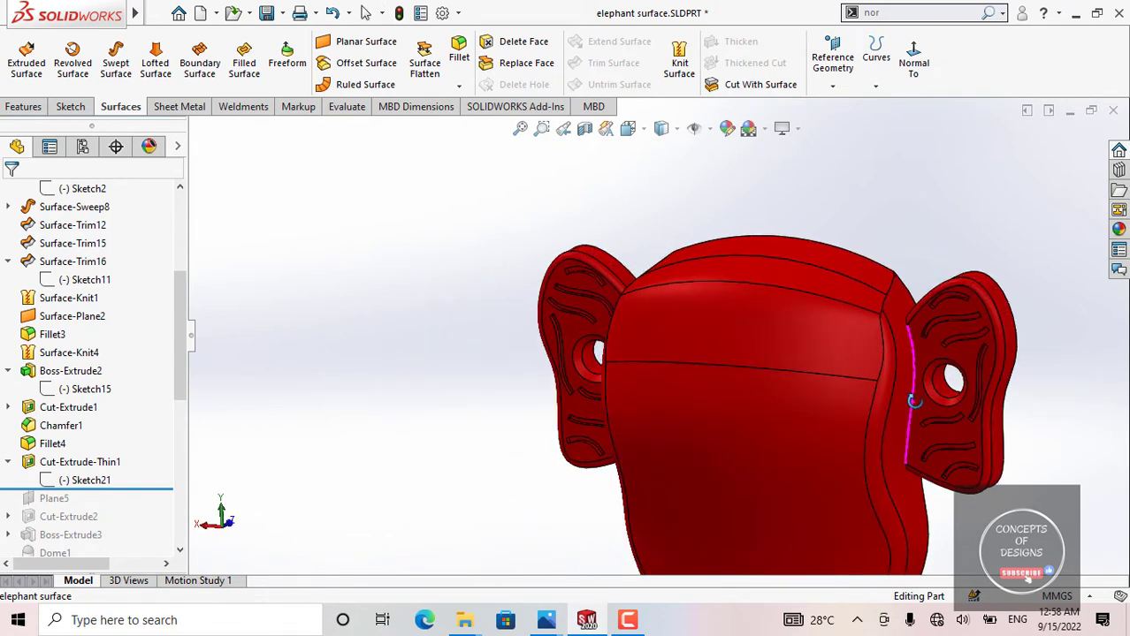
{"action": "middle_click_drag", "start_coordinate": [914, 399], "coordinate": [953, 381]}
{"action": "scroll", "coordinate": [630, 327], "scroll_direction": "up", "scroll_amount": 1}
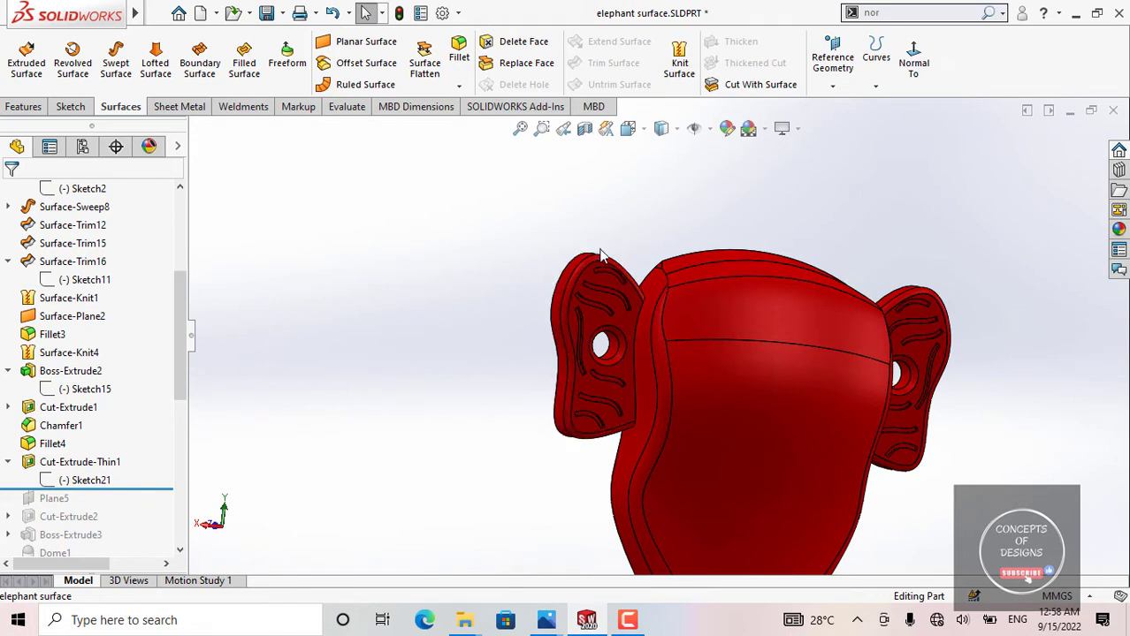
{"action": "scroll", "coordinate": [698, 432], "scroll_direction": "up", "scroll_amount": 2}
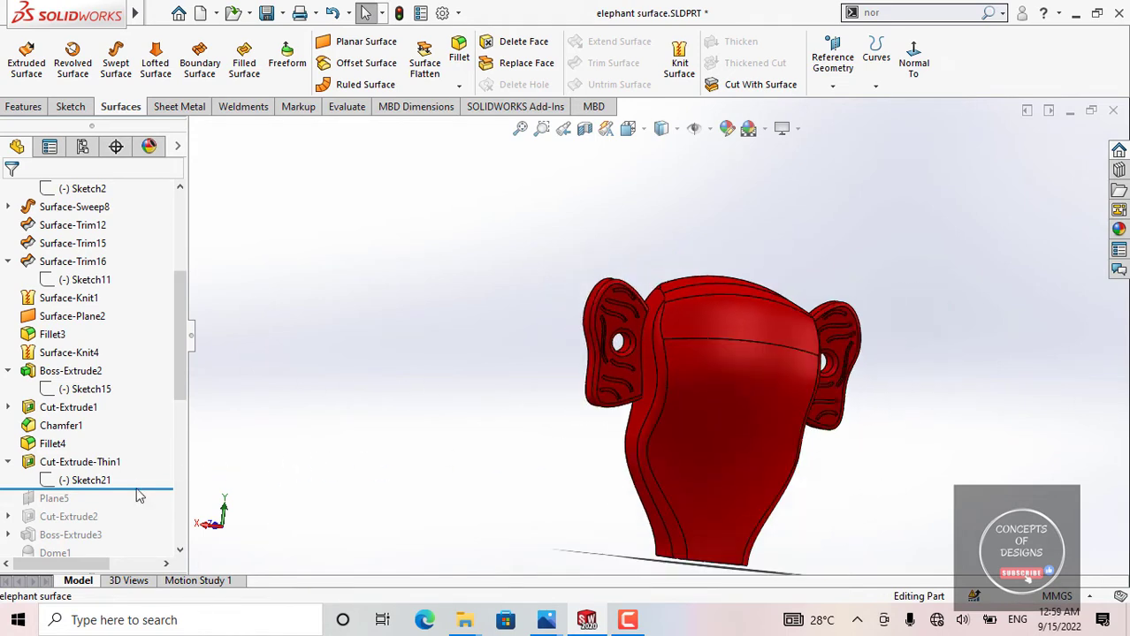
Step: Roll the model history forward to include Plane5 and view the head from the side and the front
{"action": "left_click_drag", "start_coordinate": [139, 493], "coordinate": [142, 506]}
{"action": "scroll", "coordinate": [699, 416], "scroll_direction": "up", "scroll_amount": 3}
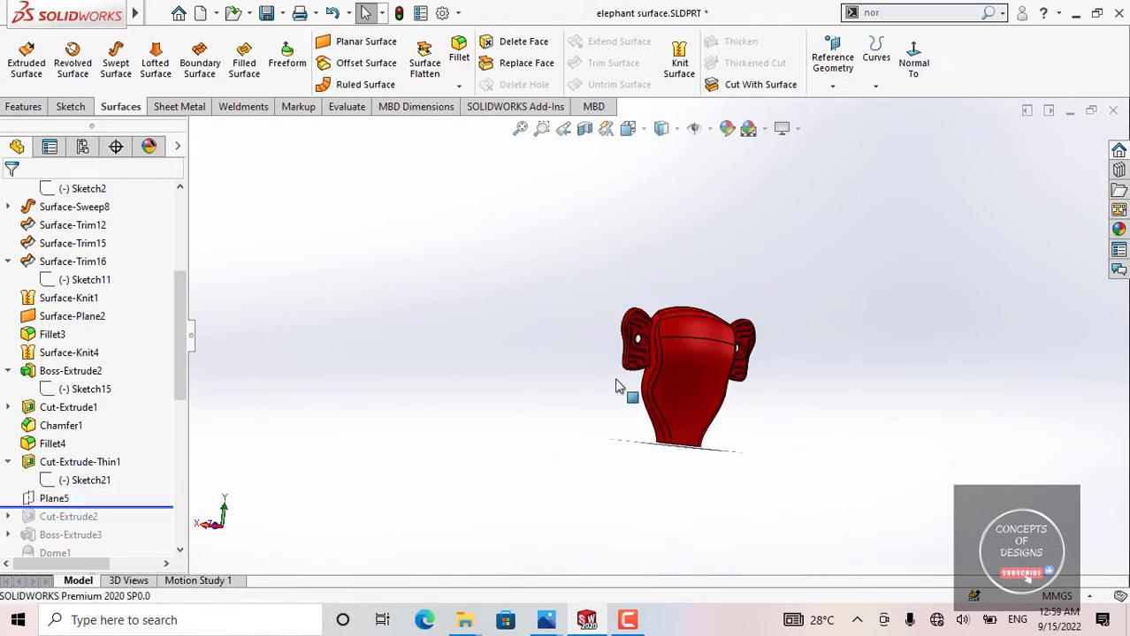
{"action": "middle_click_drag", "start_coordinate": [692, 404], "coordinate": [742, 405]}
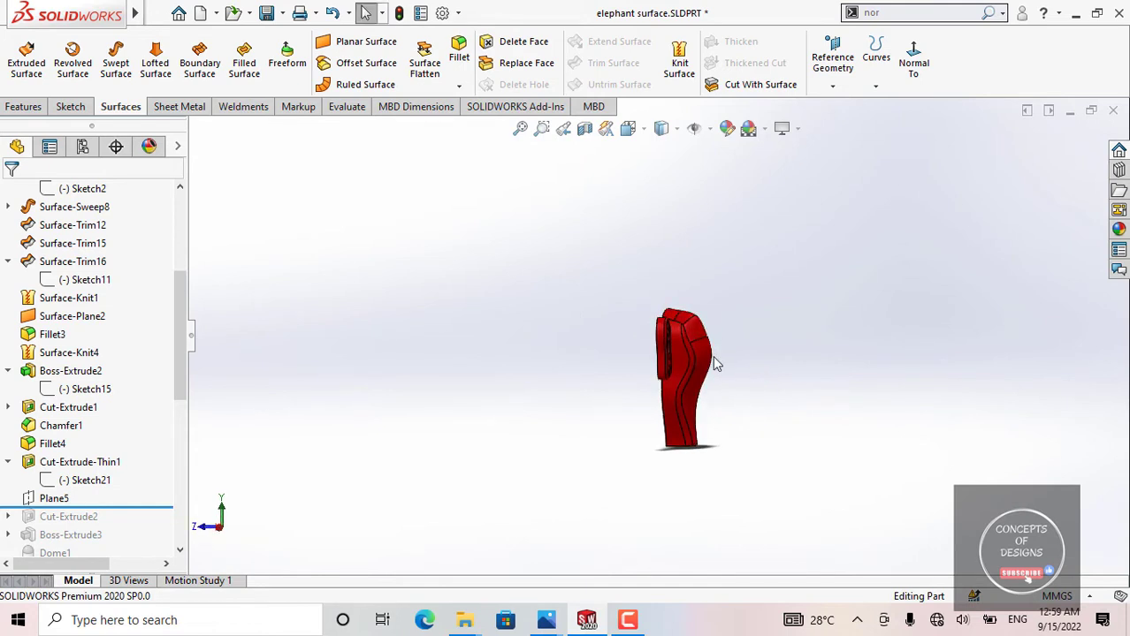
{"action": "scroll", "coordinate": [716, 364], "scroll_direction": "down", "scroll_amount": 4}
{"action": "middle_click_drag", "start_coordinate": [707, 358], "coordinate": [626, 341]}
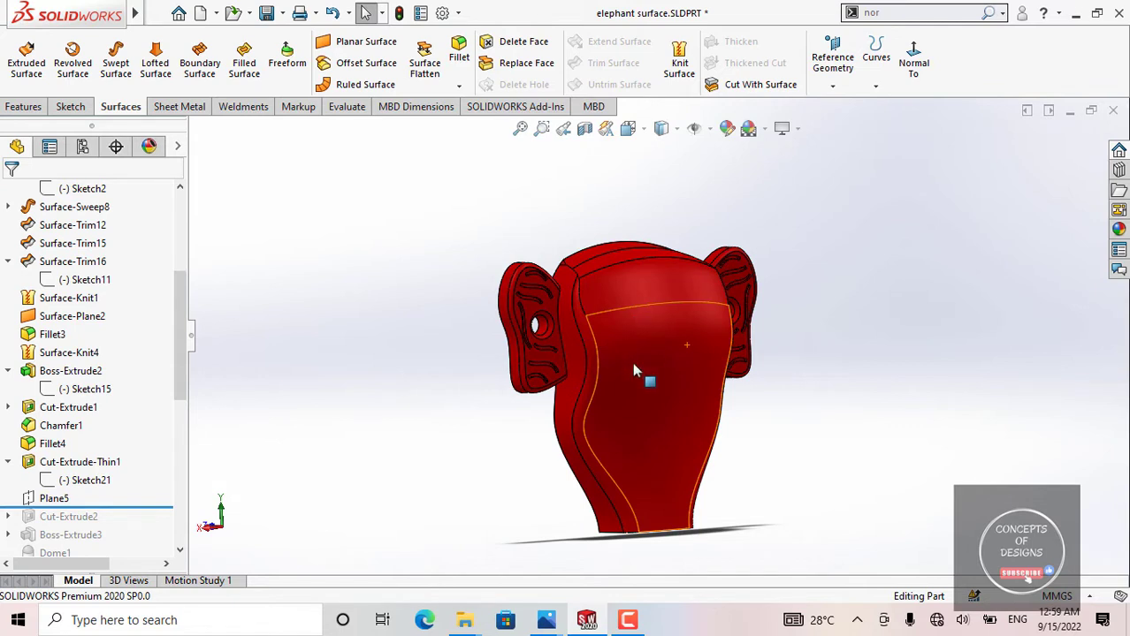
{"action": "scroll", "coordinate": [661, 378], "scroll_direction": "up", "scroll_amount": 2}
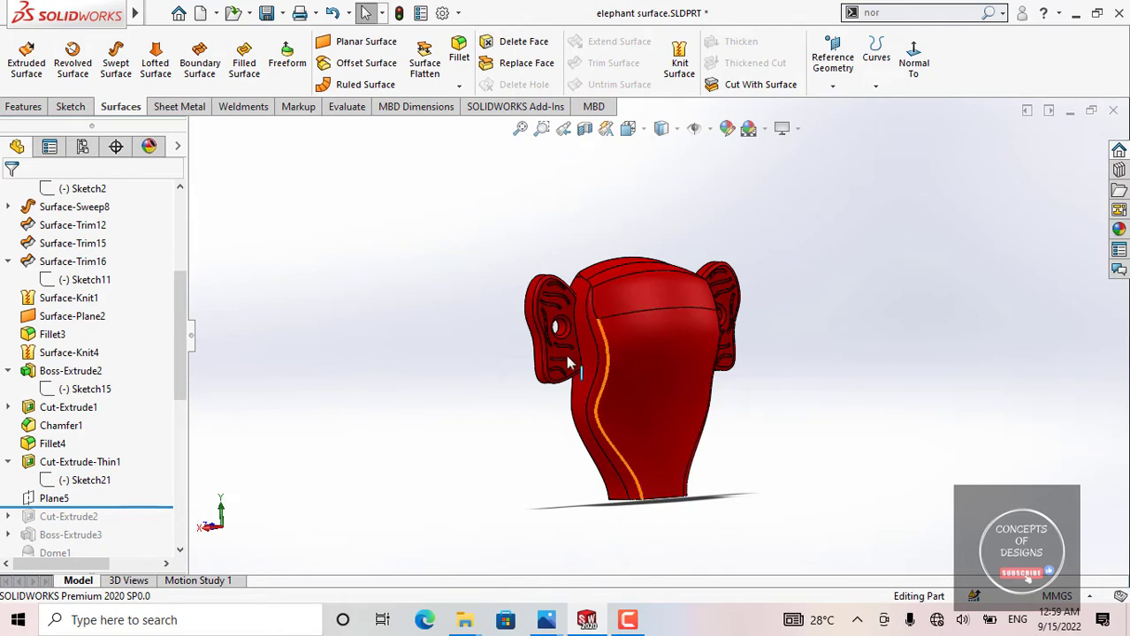
Step: Select Plane5 and inspect its location relative to the head from the side
{"action": "scroll", "coordinate": [161, 419], "scroll_direction": "down", "scroll_amount": 1}
{"action": "scroll", "coordinate": [130, 408], "scroll_direction": "down", "scroll_amount": 1}
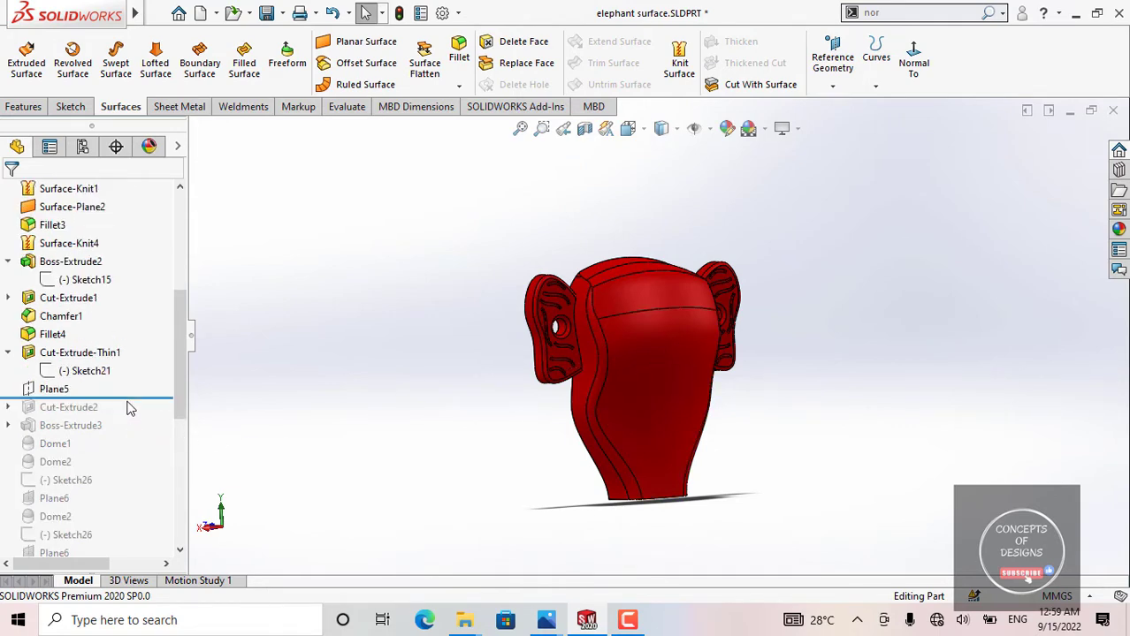
{"action": "left_click", "coordinate": [98, 393]}
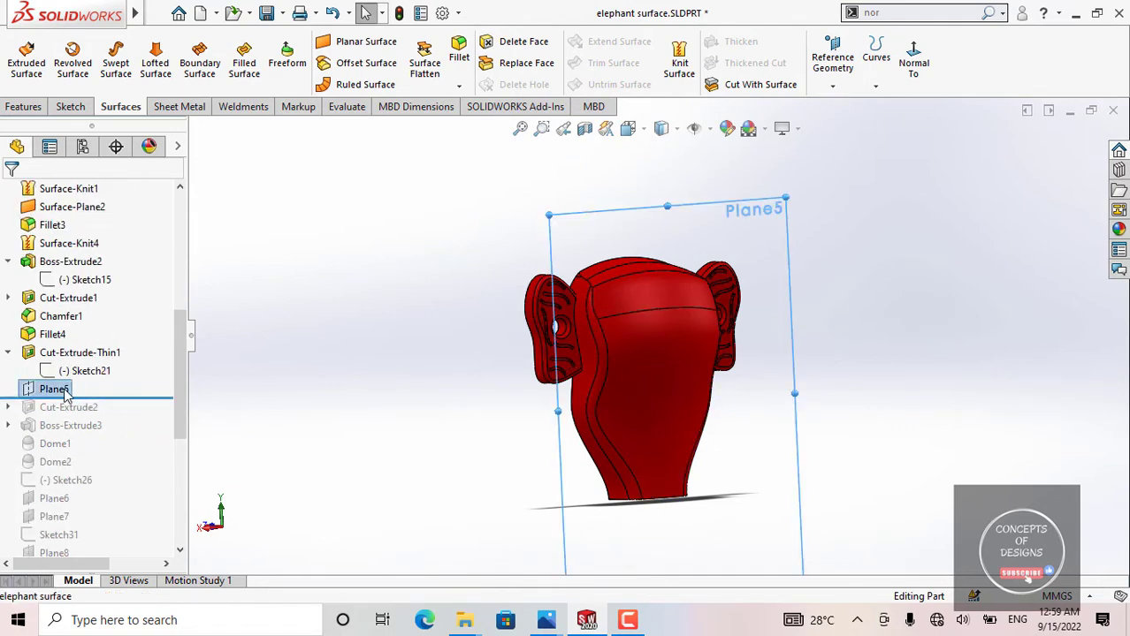
{"action": "left_click", "coordinate": [458, 351]}
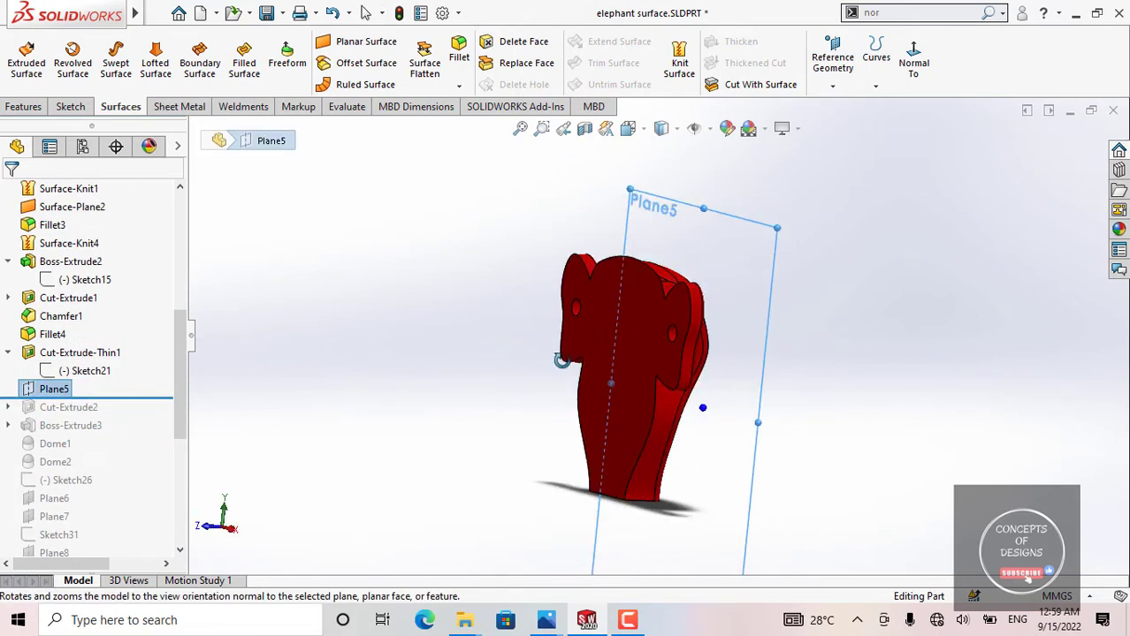
{"action": "left_click", "coordinate": [407, 363]}
Step: Open Plane5's definition, examine its offset from the Front Plane from several angles, and accept it as is
{"action": "left_click", "coordinate": [55, 388]}
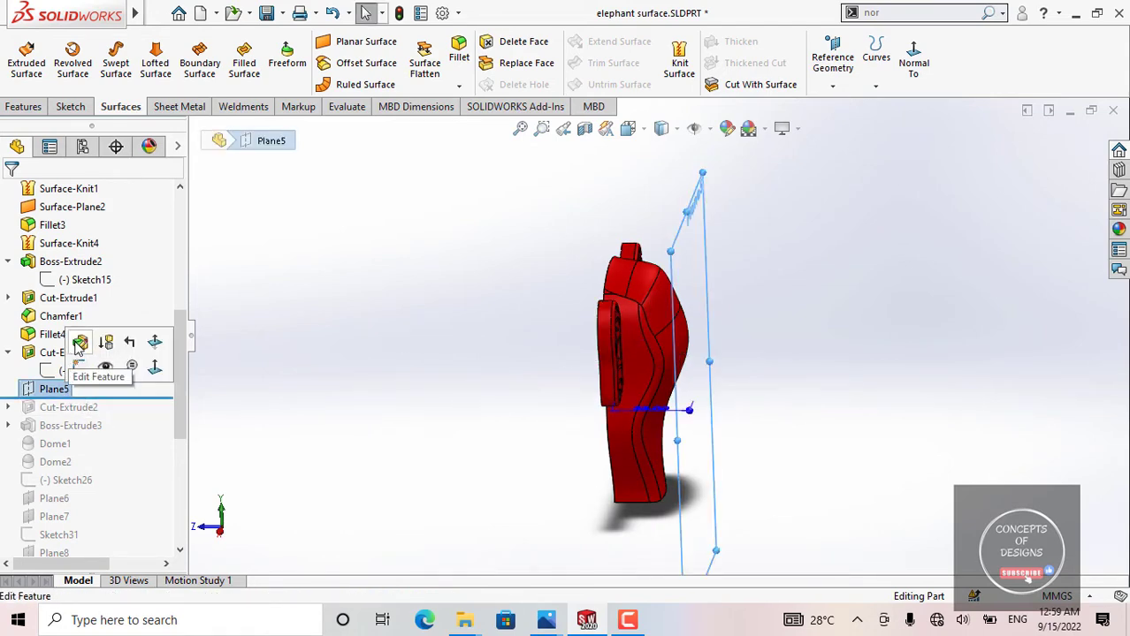
{"action": "left_click", "coordinate": [80, 343]}
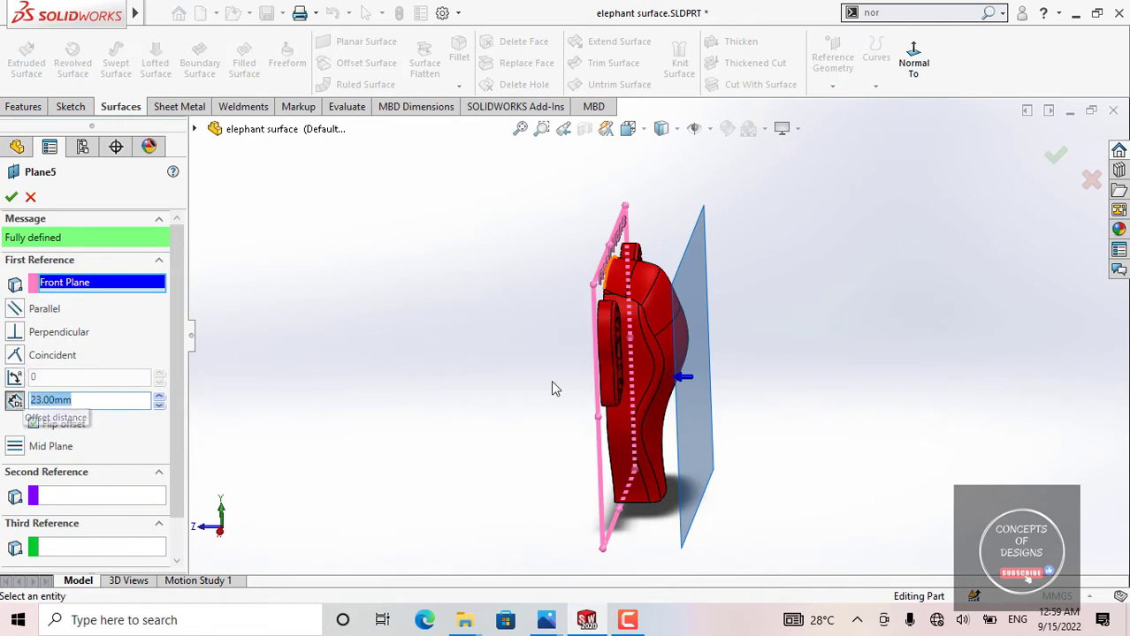
{"action": "middle_click_drag", "start_coordinate": [717, 303], "coordinate": [597, 341]}
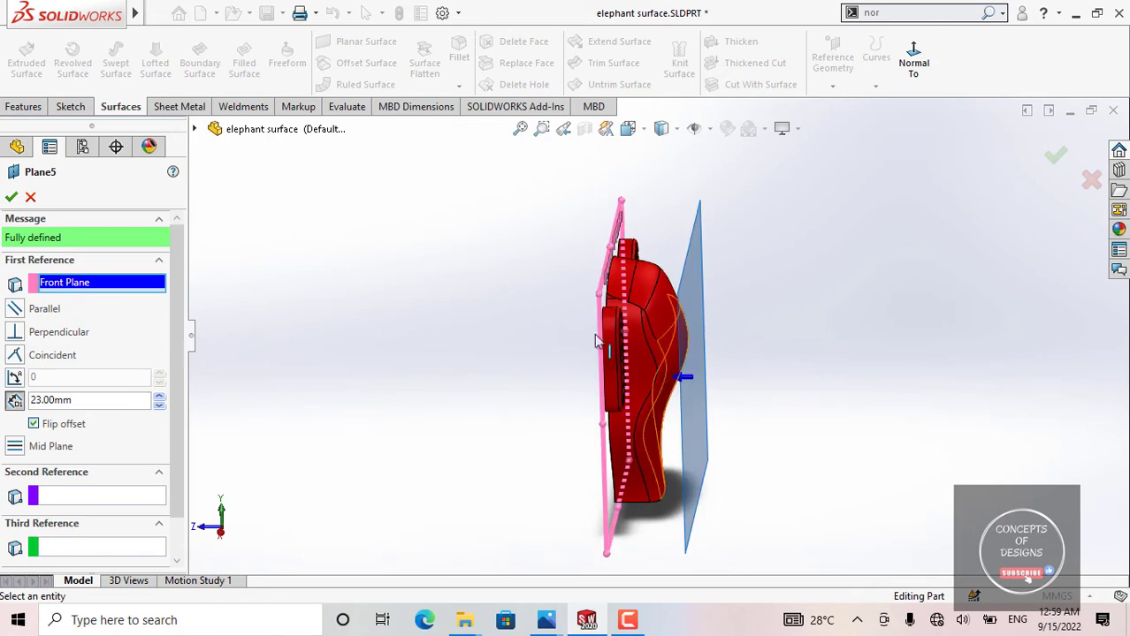
{"action": "middle_click_drag", "start_coordinate": [695, 296], "coordinate": [572, 300]}
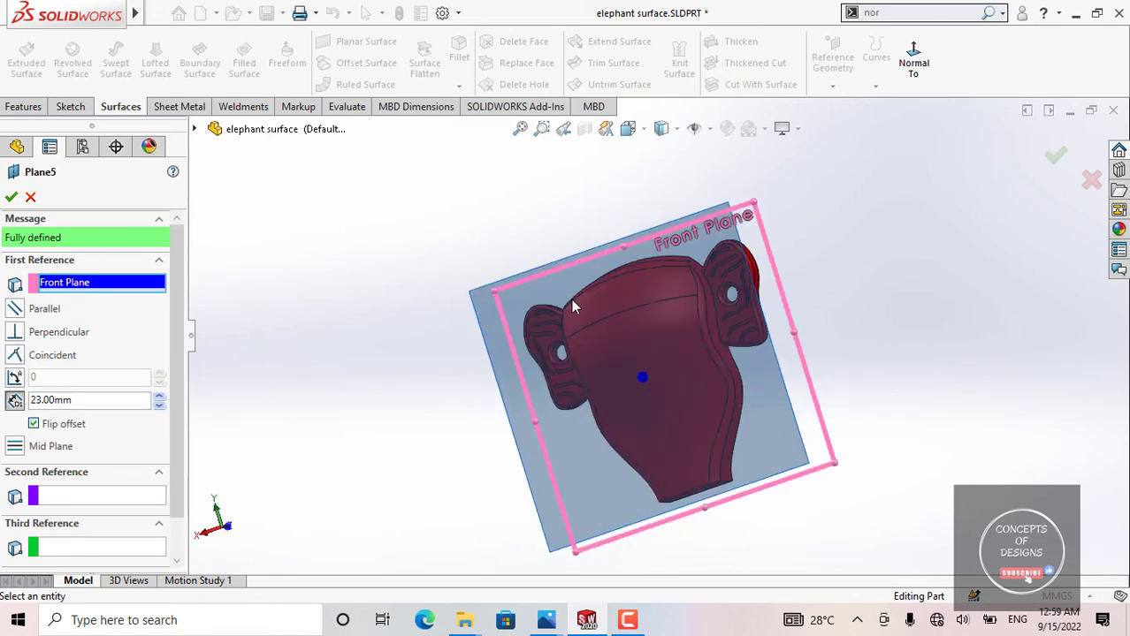
{"action": "middle_click_drag", "start_coordinate": [606, 434], "coordinate": [731, 306]}
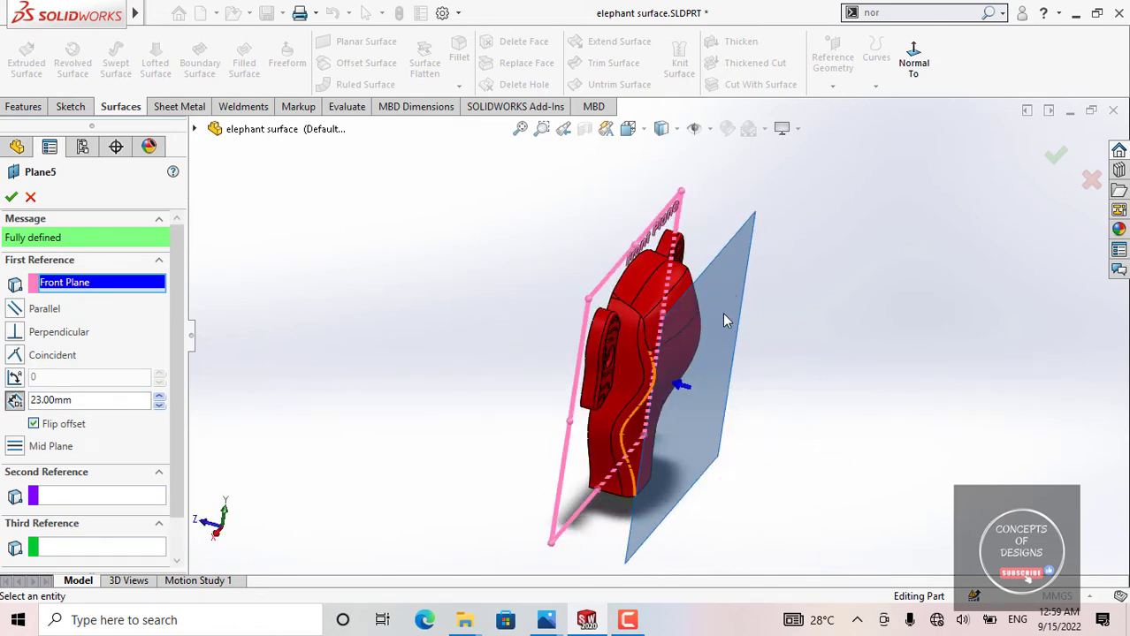
{"action": "left_click", "coordinate": [10, 198]}
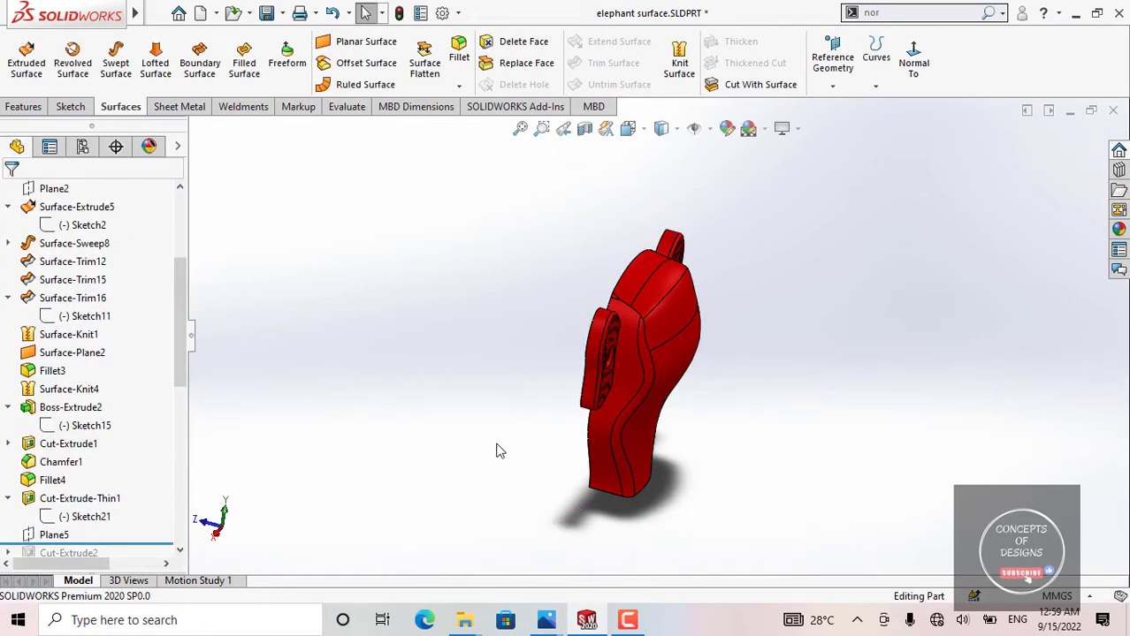
Step: Review the thin groove cut and Plane5 in the model history, checking Plane5's placement against the head
{"action": "middle_click_drag", "start_coordinate": [496, 451], "coordinate": [210, 462]}
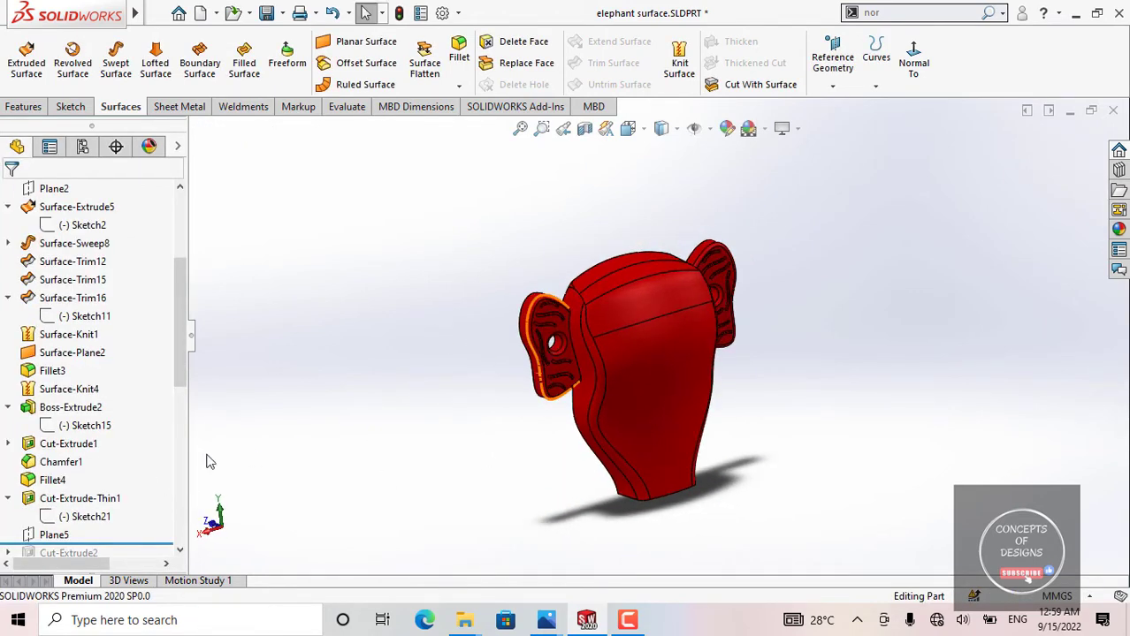
{"action": "left_click", "coordinate": [80, 498]}
{"action": "left_click", "coordinate": [460, 330]}
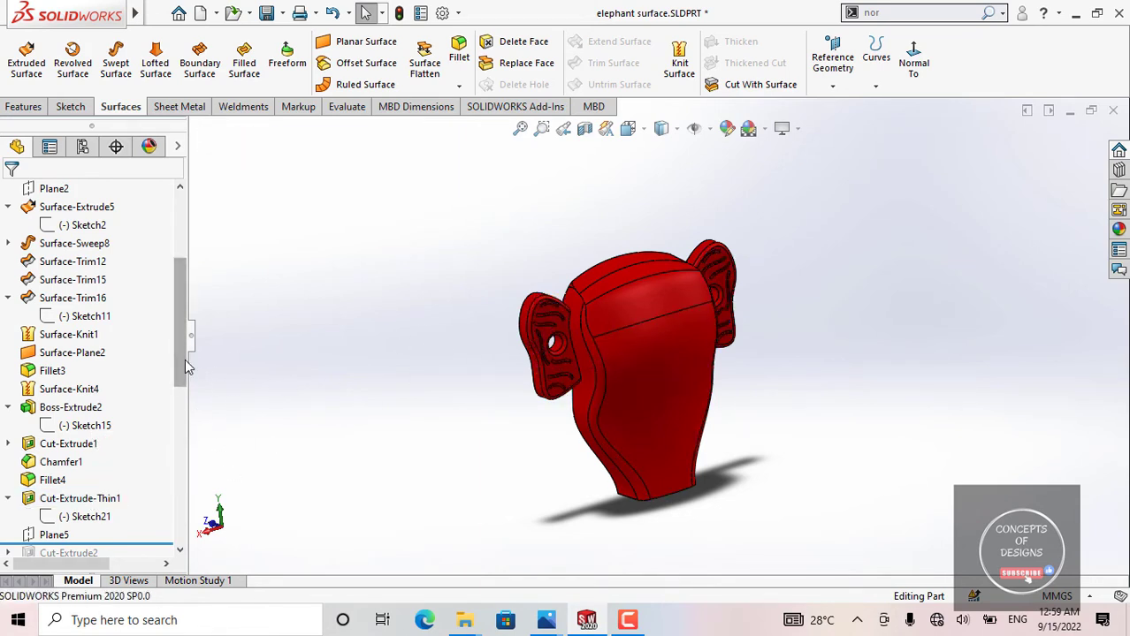
{"action": "left_click_drag", "start_coordinate": [184, 359], "coordinate": [175, 391]}
{"action": "left_click", "coordinate": [53, 446]}
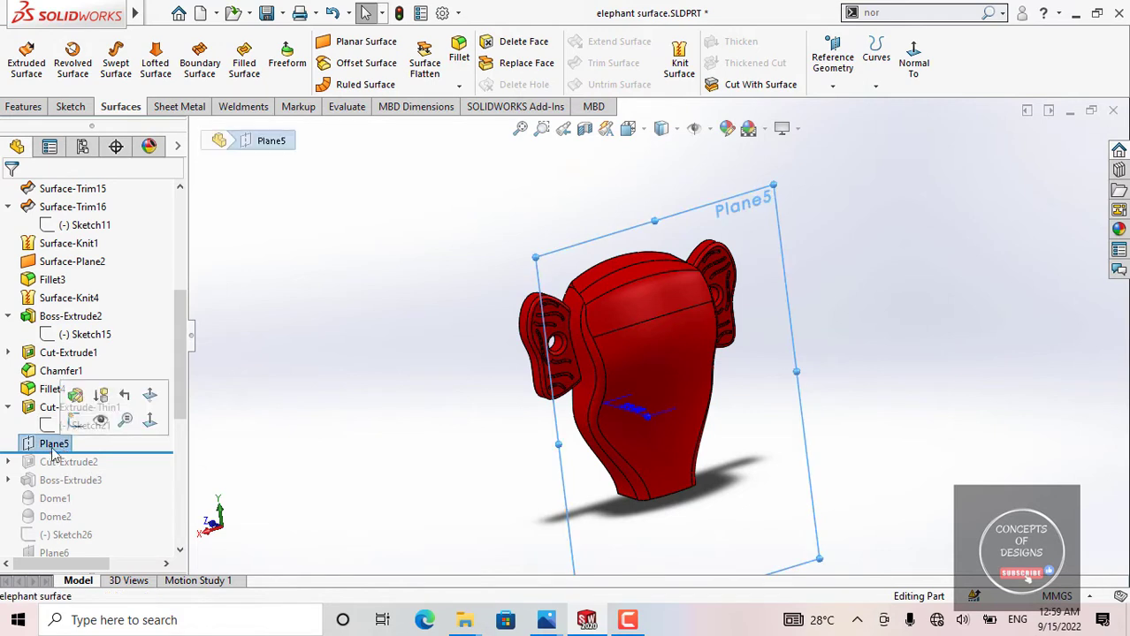
{"action": "left_click", "coordinate": [327, 378]}
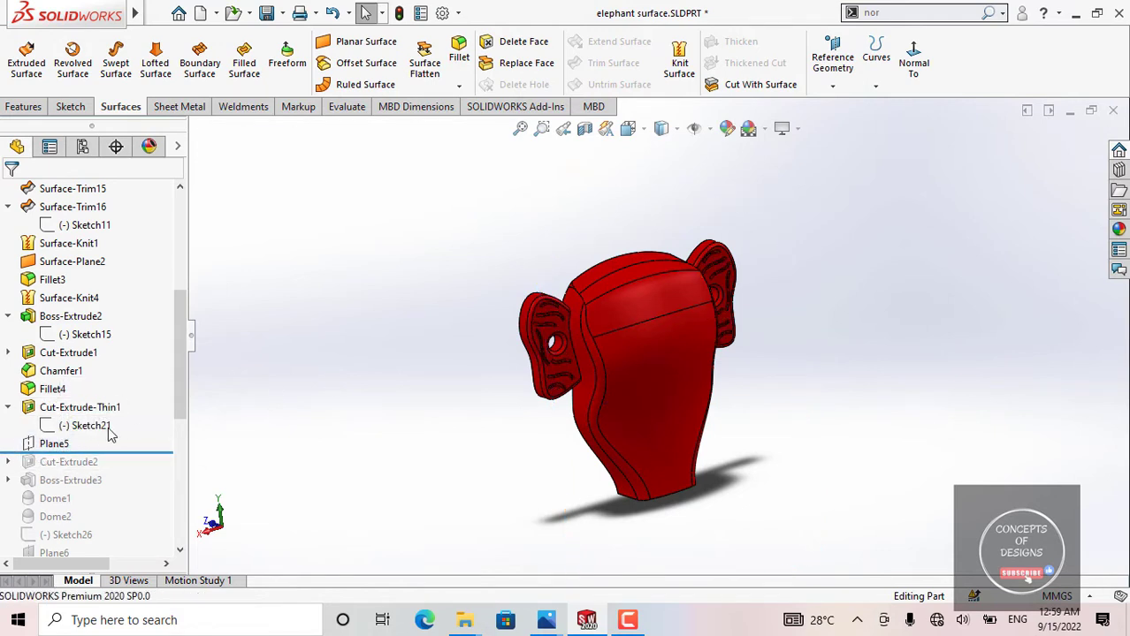
{"action": "left_click", "coordinate": [109, 428]}
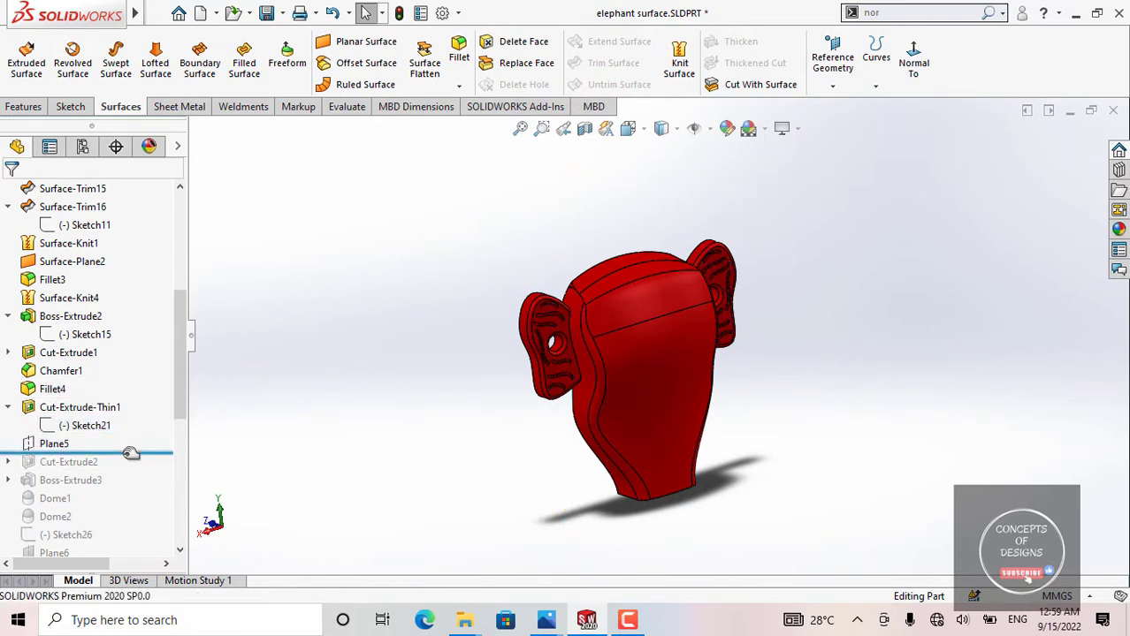
Step: Roll the model history forward to include Cut-Extrude2, and open its Sketch22 face-on to examine both eye profiles
{"action": "left_click_drag", "start_coordinate": [131, 453], "coordinate": [118, 469]}
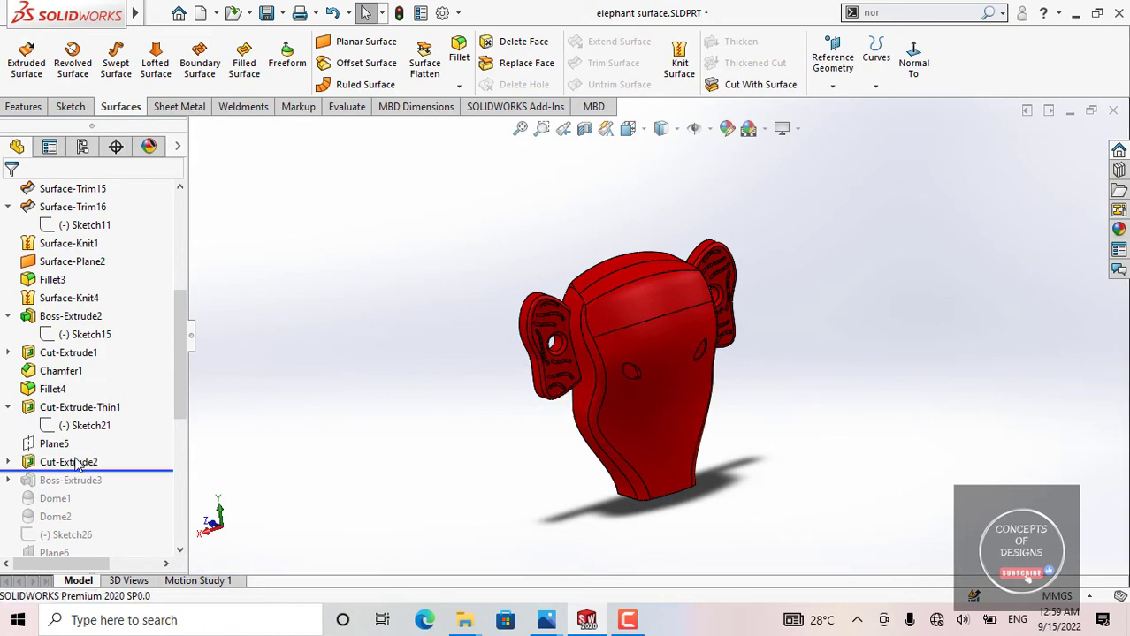
{"action": "left_click", "coordinate": [9, 463]}
{"action": "left_click", "coordinate": [85, 480]}
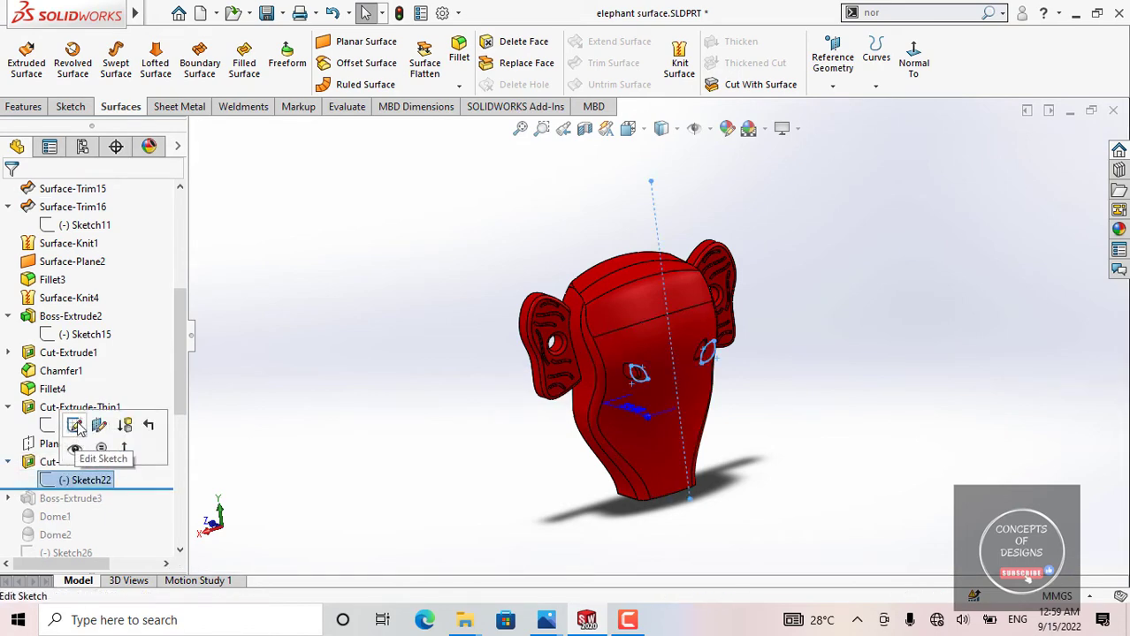
{"action": "left_click", "coordinate": [76, 424]}
{"action": "left_click", "coordinate": [824, 62]}
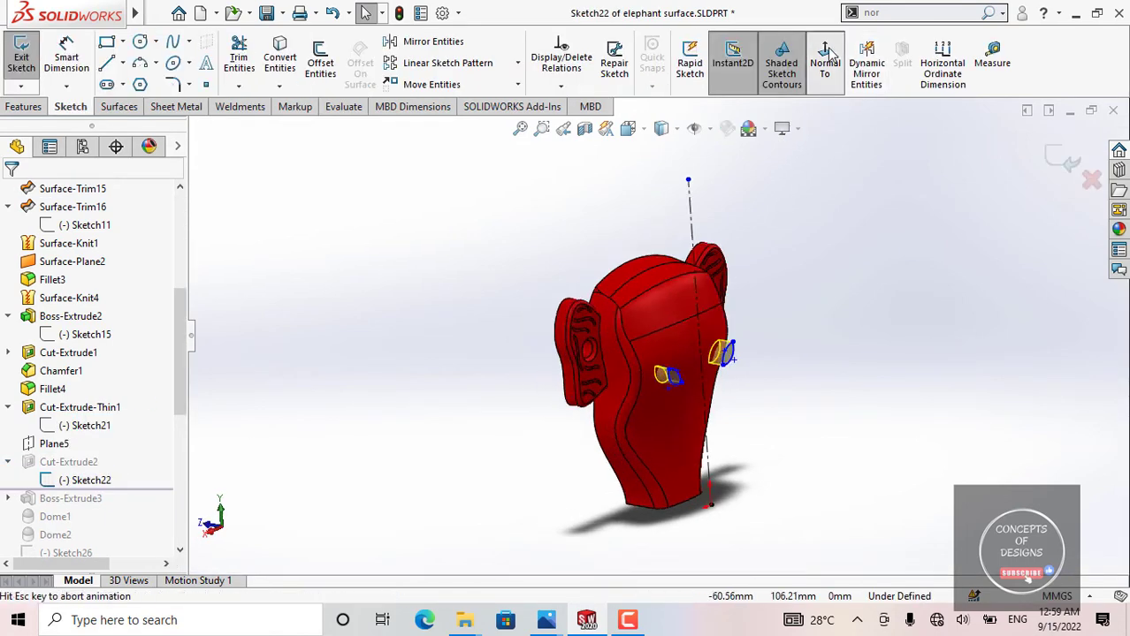
{"action": "left_click", "coordinate": [826, 52]}
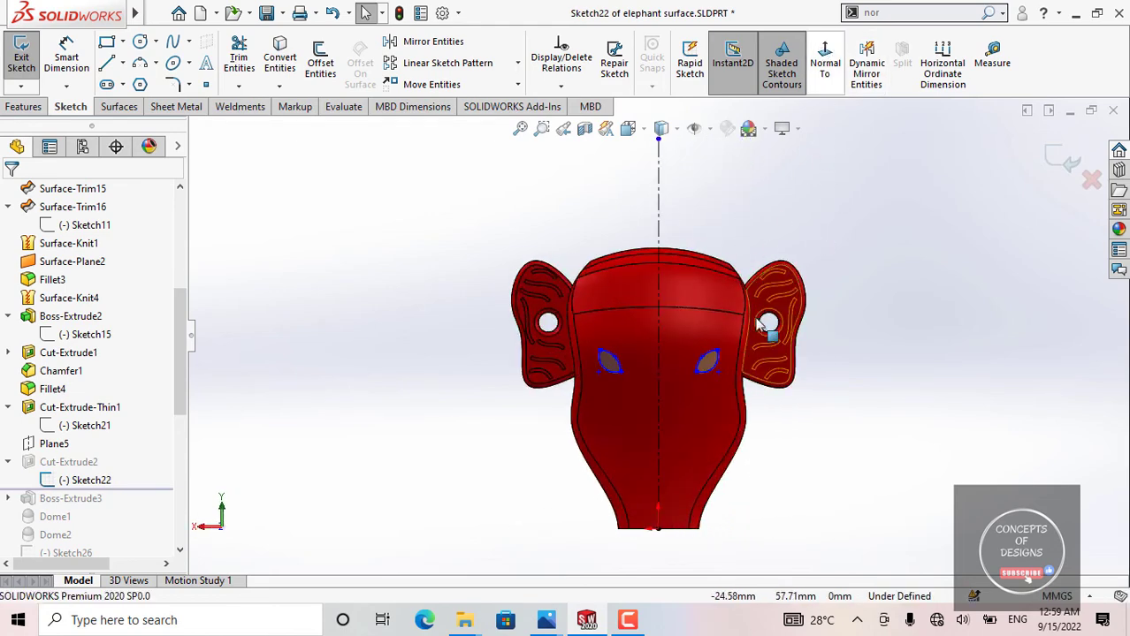
{"action": "scroll", "coordinate": [646, 355], "scroll_direction": "down", "scroll_amount": 3}
{"action": "scroll", "coordinate": [646, 355], "scroll_direction": "down", "scroll_amount": 1}
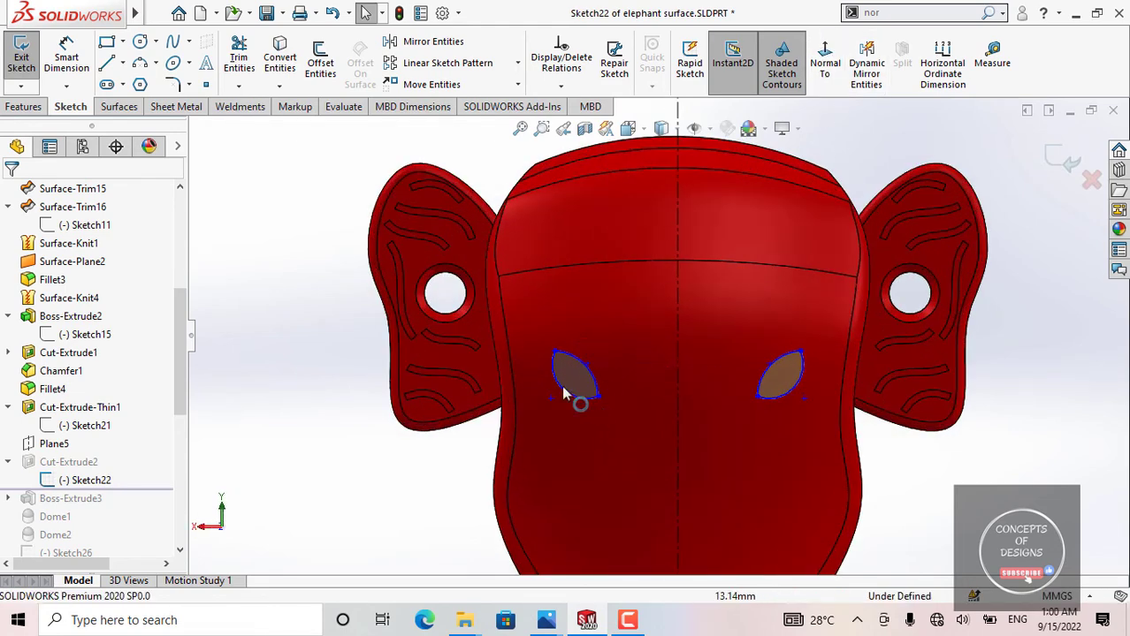
{"action": "scroll", "coordinate": [582, 400], "scroll_direction": "up", "scroll_amount": 3}
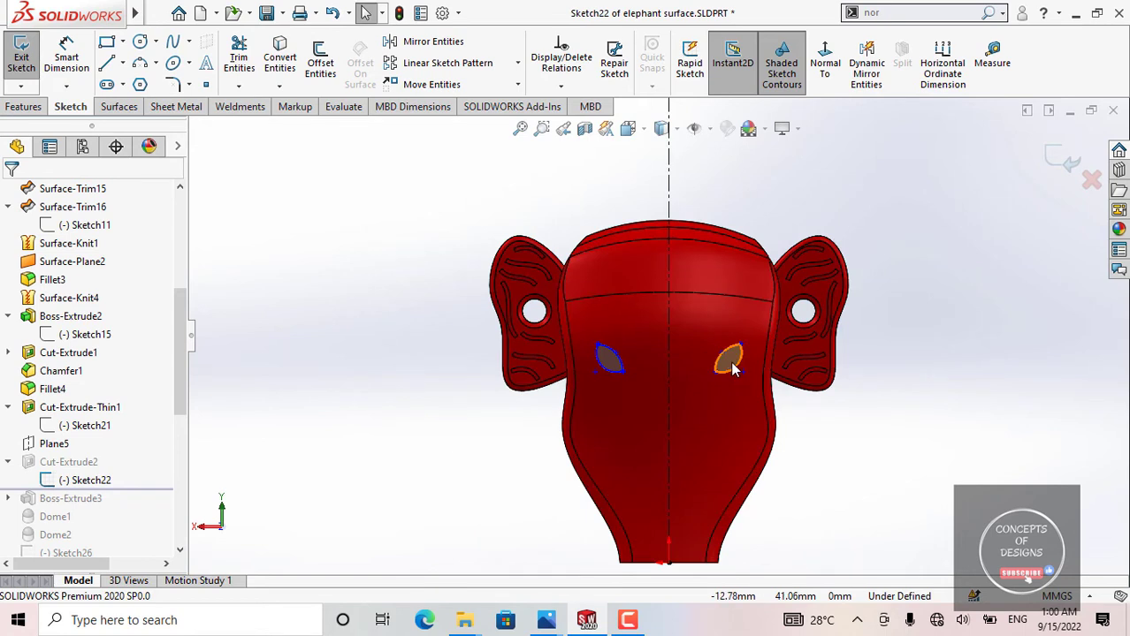
{"action": "scroll", "coordinate": [657, 341], "scroll_direction": "up", "scroll_amount": 2}
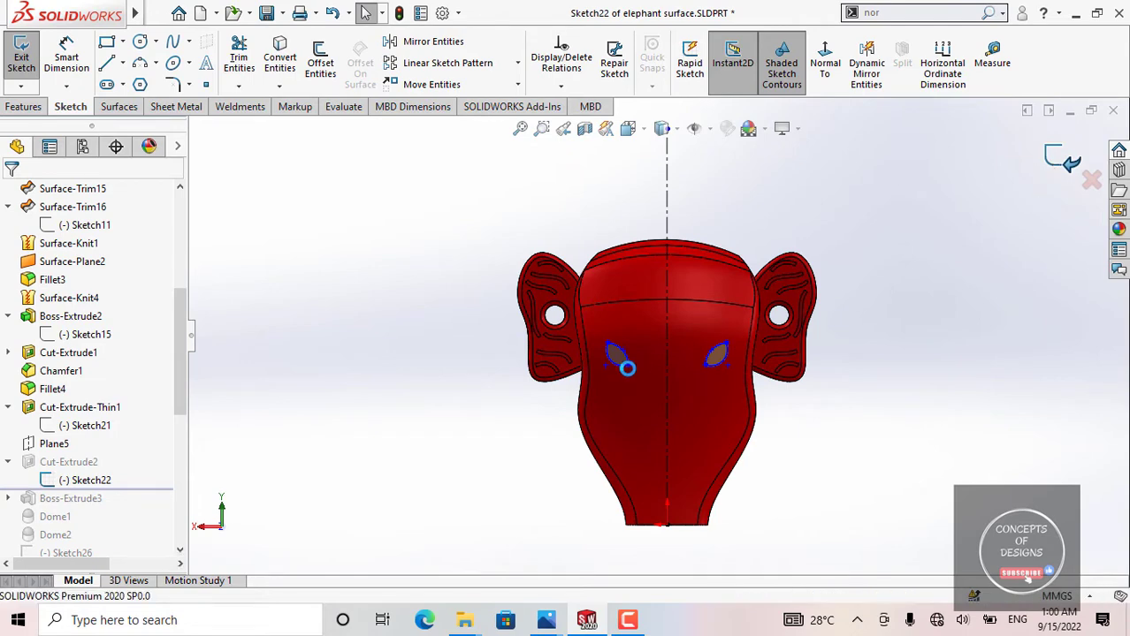
Step: Leave the eye sketch, open Cut-Extrude2's definition, examine the blind depth of the eye cuts, and accept it as is
{"action": "middle_click_drag", "start_coordinate": [645, 381], "coordinate": [739, 287]}
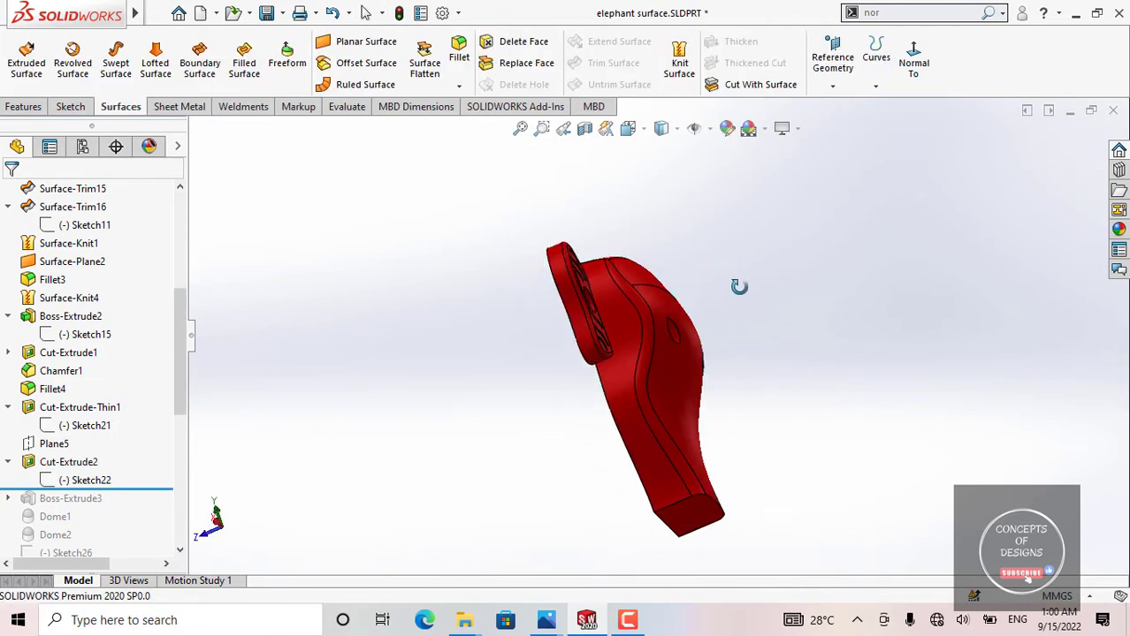
{"action": "scroll", "coordinate": [666, 326], "scroll_direction": "down", "scroll_amount": 2}
{"action": "middle_click_drag", "start_coordinate": [664, 326], "coordinate": [601, 338]}
{"action": "scroll", "coordinate": [601, 336], "scroll_direction": "down", "scroll_amount": 3}
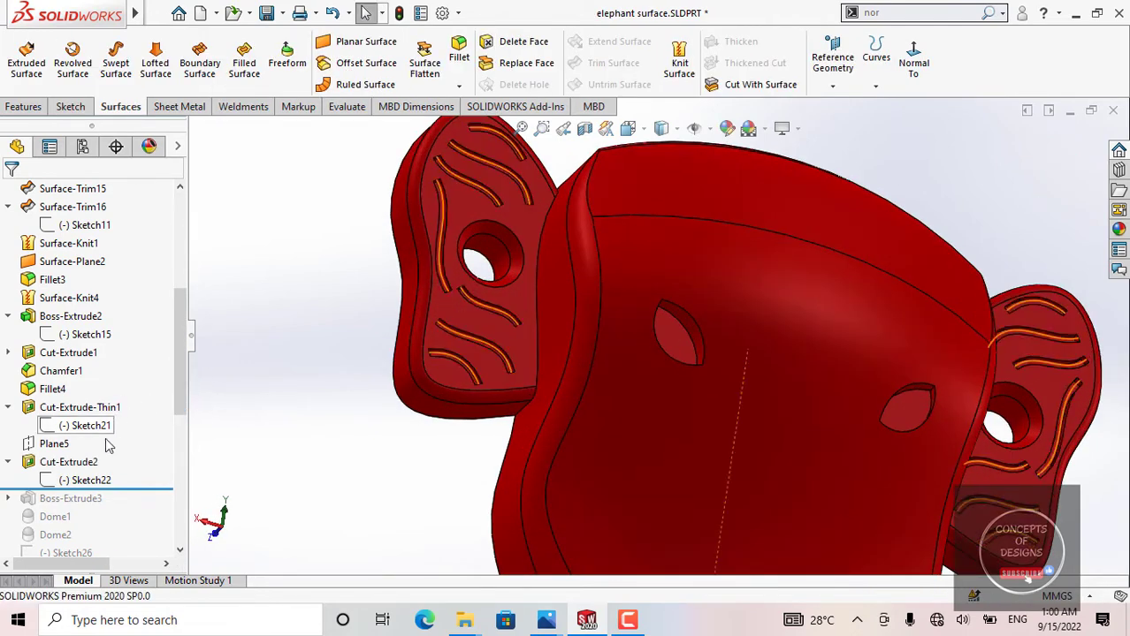
{"action": "left_click", "coordinate": [68, 462]}
{"action": "left_click", "coordinate": [133, 405]}
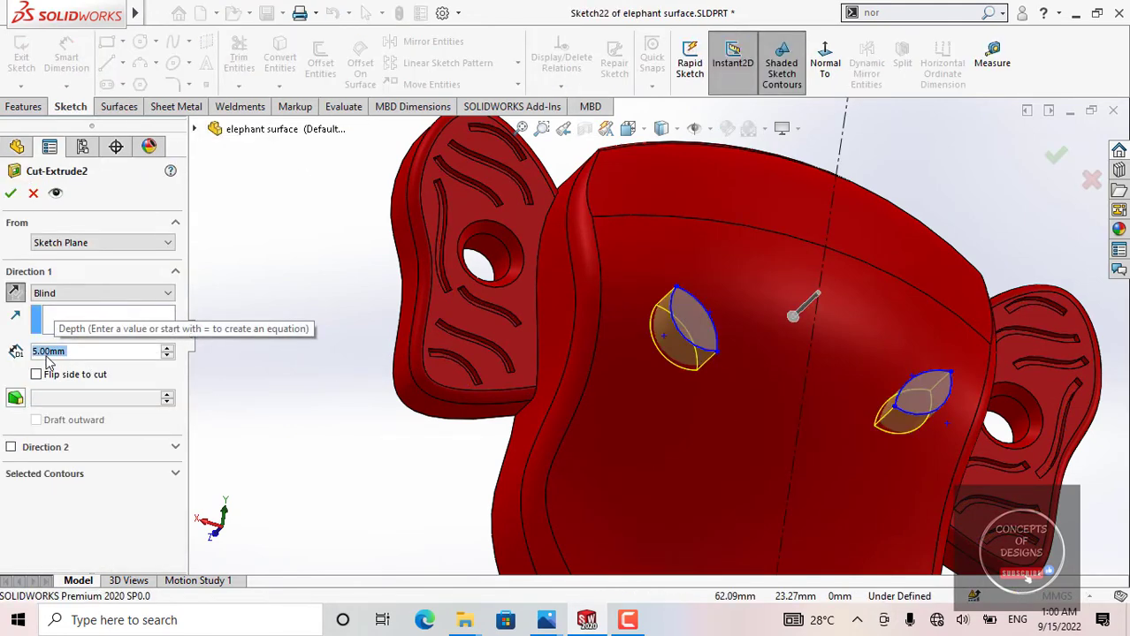
{"action": "scroll", "coordinate": [461, 291], "scroll_direction": "up", "scroll_amount": 3}
{"action": "middle_click_drag", "start_coordinate": [461, 291], "coordinate": [633, 383]}
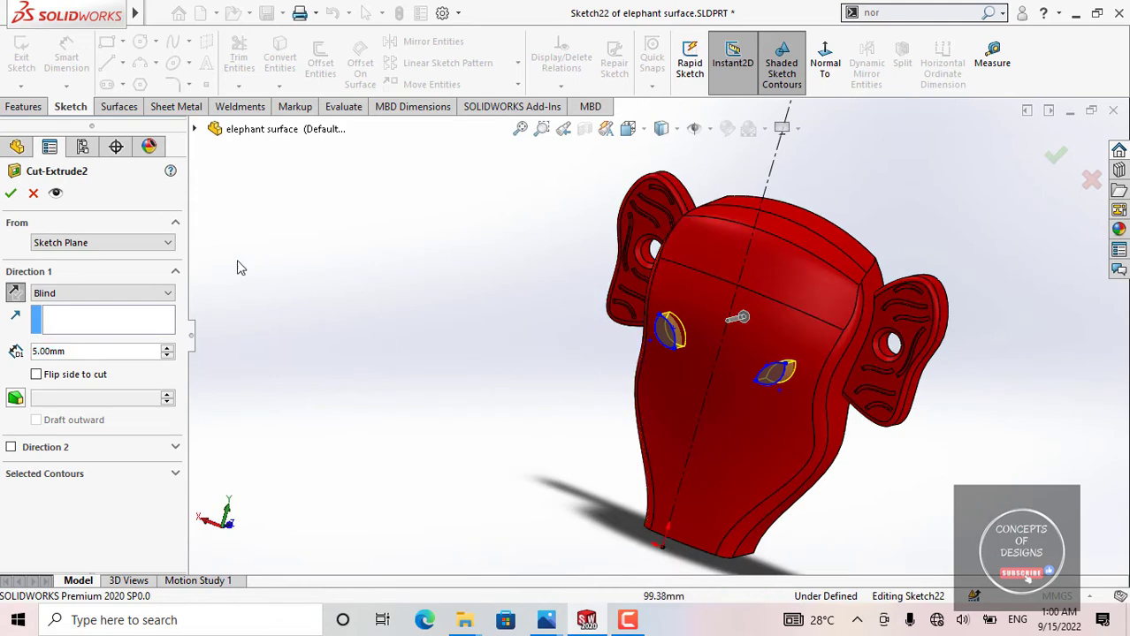
{"action": "left_click", "coordinate": [11, 193]}
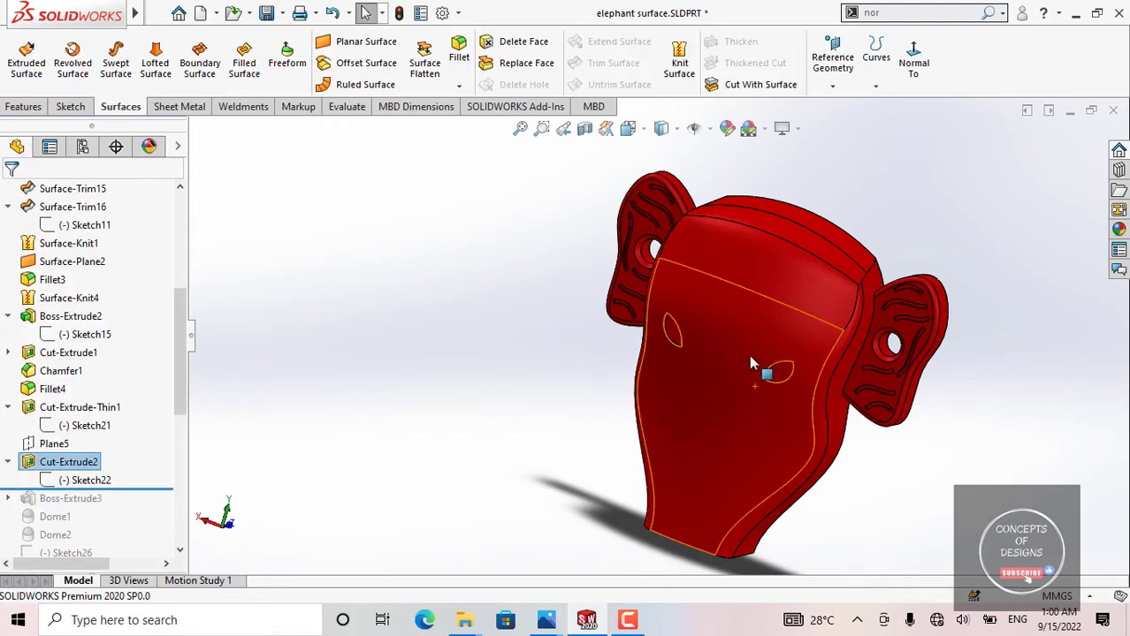
Step: Examine both eye recesses from several angles and select their floor faces
{"action": "middle_click_drag", "start_coordinate": [749, 355], "coordinate": [814, 330]}
{"action": "scroll", "coordinate": [725, 335], "scroll_direction": "down", "scroll_amount": 3}
{"action": "scroll", "coordinate": [724, 341], "scroll_direction": "up", "scroll_amount": 3}
{"action": "middle_click_drag", "start_coordinate": [724, 345], "coordinate": [601, 349]}
{"action": "scroll", "coordinate": [650, 318], "scroll_direction": "down", "scroll_amount": 3}
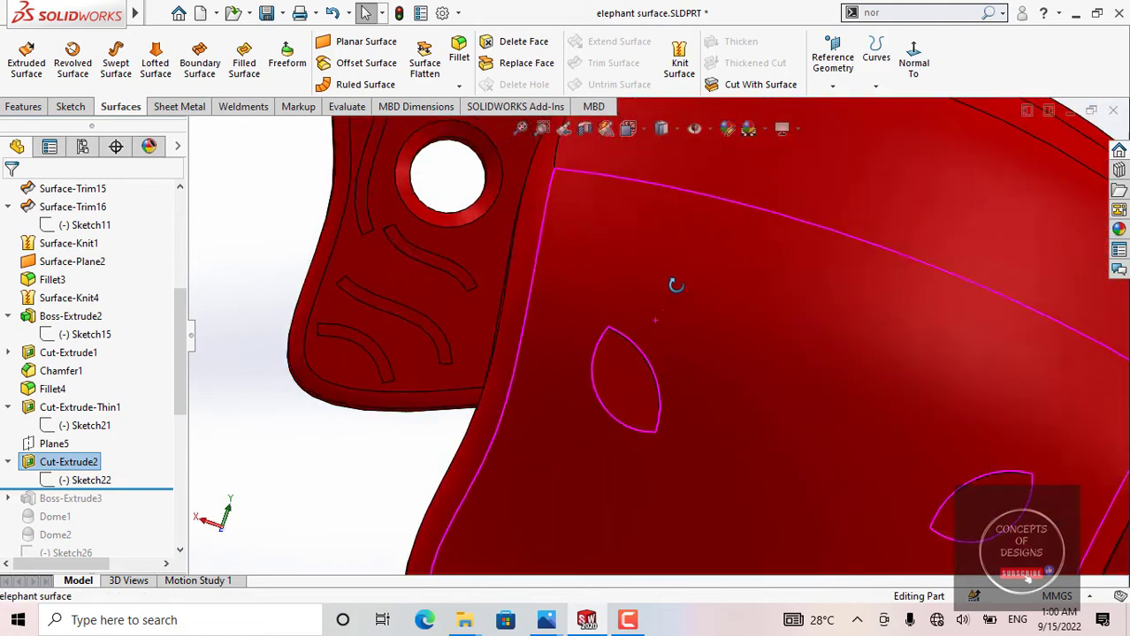
{"action": "scroll", "coordinate": [673, 283], "scroll_direction": "up", "scroll_amount": 1}
{"action": "left_click", "coordinate": [627, 376]}
{"action": "left_click", "coordinate": [922, 497]}
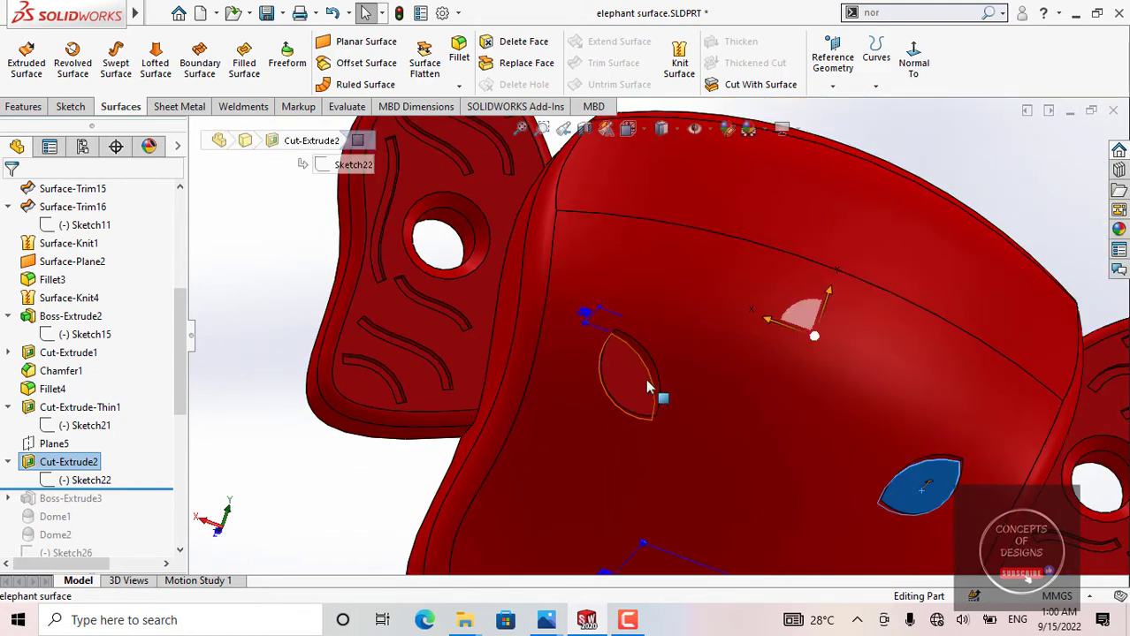
{"action": "left_click", "coordinate": [644, 398]}
{"action": "scroll", "coordinate": [638, 400], "scroll_direction": "up", "scroll_amount": 4}
{"action": "left_click", "coordinate": [435, 385]}
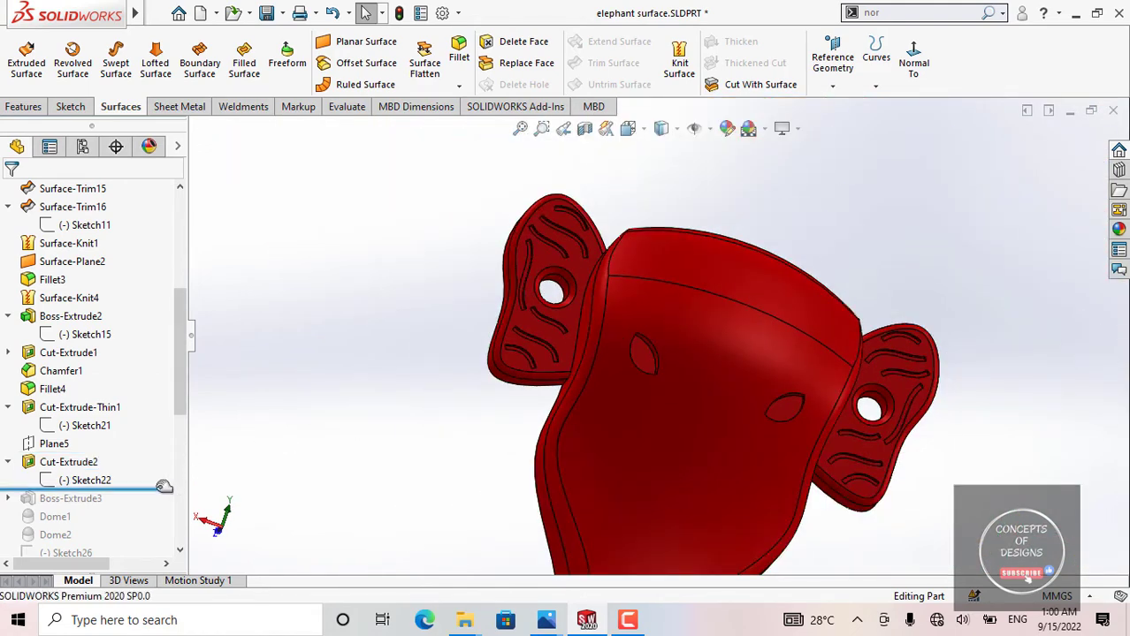
Step: Roll the model history forward to include Boss-Extrude3, and inspect the round pupils and the recess floors around them
{"action": "left_click_drag", "start_coordinate": [164, 487], "coordinate": [146, 500]}
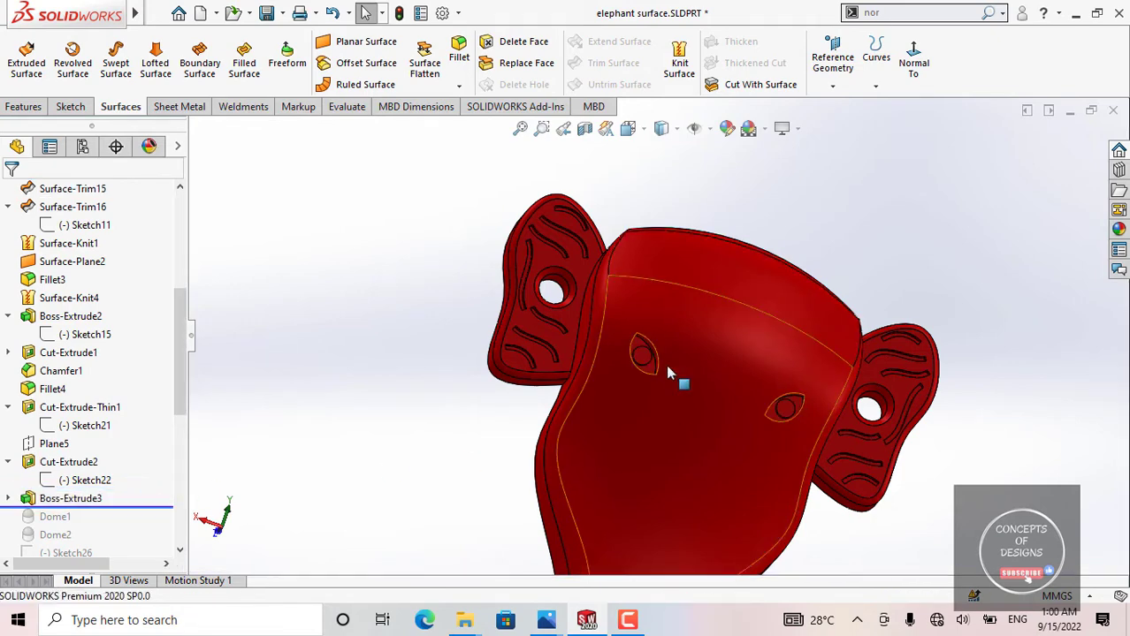
{"action": "scroll", "coordinate": [652, 376], "scroll_direction": "down", "scroll_amount": 3}
{"action": "left_click", "coordinate": [642, 343]}
{"action": "left_click", "coordinate": [883, 426]}
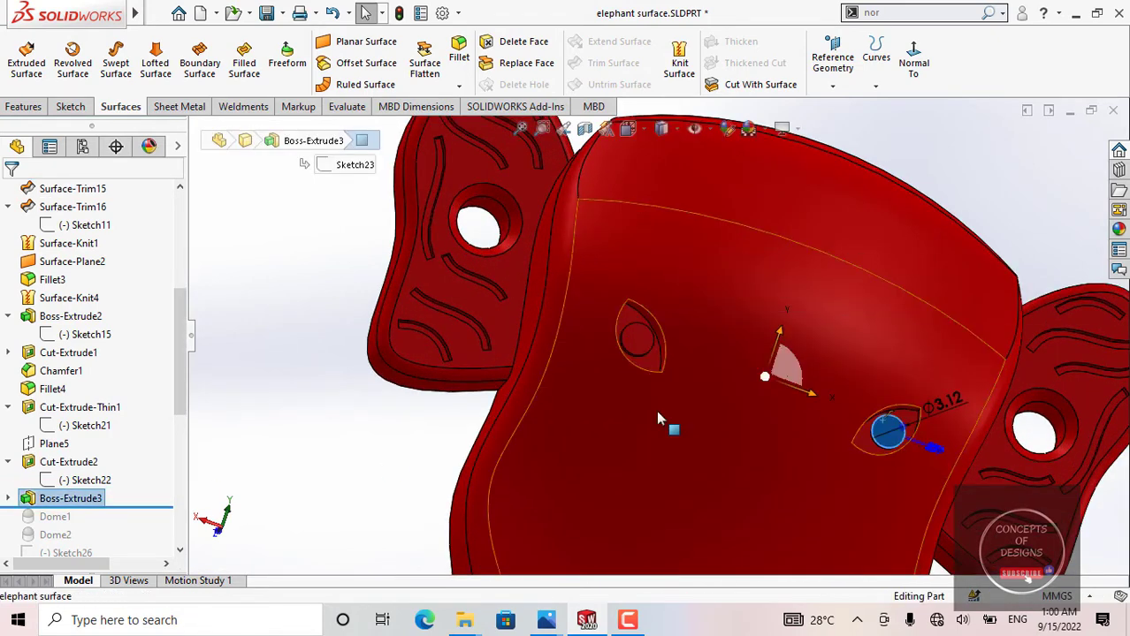
{"action": "scroll", "coordinate": [660, 336], "scroll_direction": "up", "scroll_amount": 1}
{"action": "scroll", "coordinate": [656, 330], "scroll_direction": "down", "scroll_amount": 4}
{"action": "left_click", "coordinate": [614, 315]}
{"action": "scroll", "coordinate": [650, 347], "scroll_direction": "up", "scroll_amount": 2}
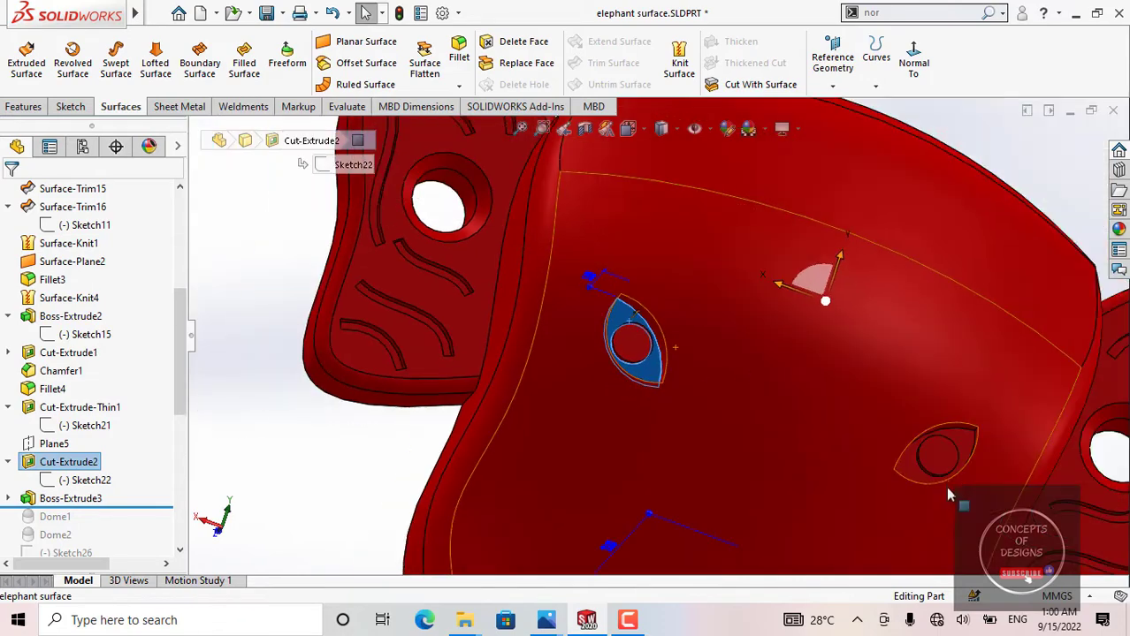
{"action": "left_click", "coordinate": [924, 469]}
{"action": "left_click", "coordinate": [635, 344]}
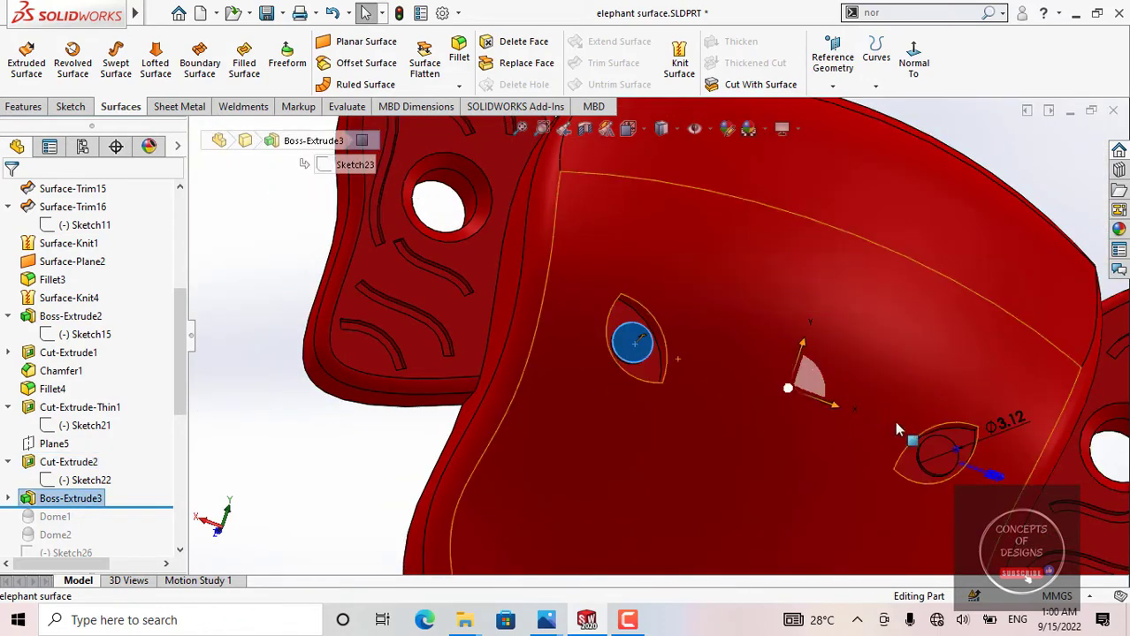
Step: Examine the height of the round pupil bosses inside the eye recesses up close from oblique angles
{"action": "scroll", "coordinate": [896, 431], "scroll_direction": "up", "scroll_amount": 6}
{"action": "scroll", "coordinate": [663, 346], "scroll_direction": "down", "scroll_amount": 4}
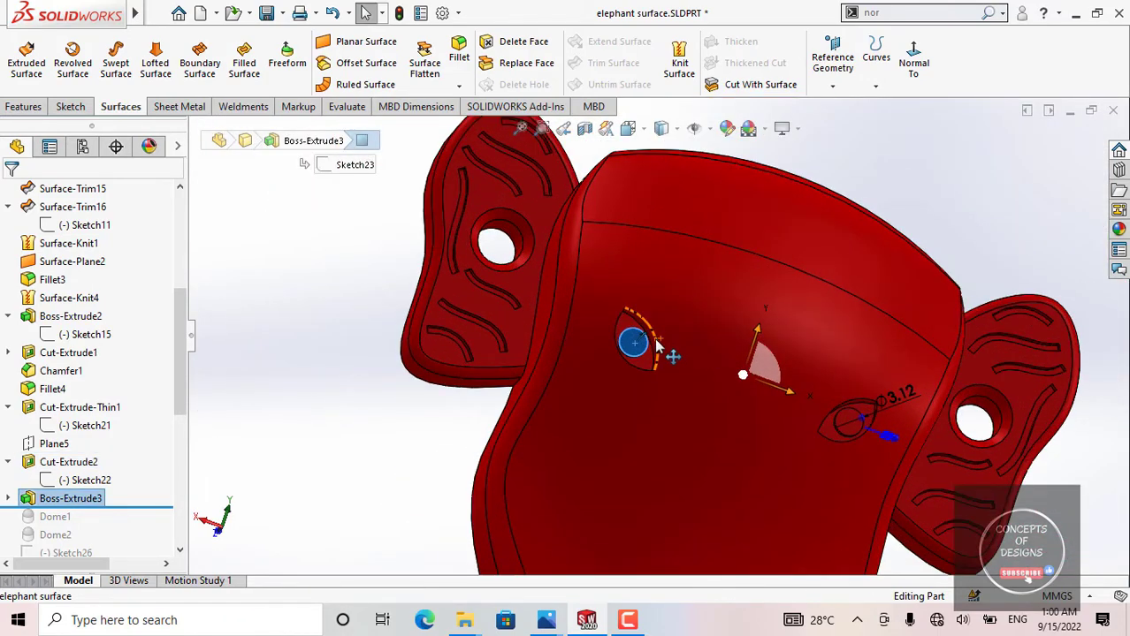
{"action": "mouse_move", "coordinate": [657, 345]}
{"action": "middle_mouse_down"}
{"action": "mouse_move", "coordinate": [641, 285]}
{"action": "mouse_move", "coordinate": [669, 317]}
{"action": "mouse_move", "coordinate": [648, 311]}
{"action": "mouse_move", "coordinate": [646, 349]}
{"action": "middle_mouse_up"}
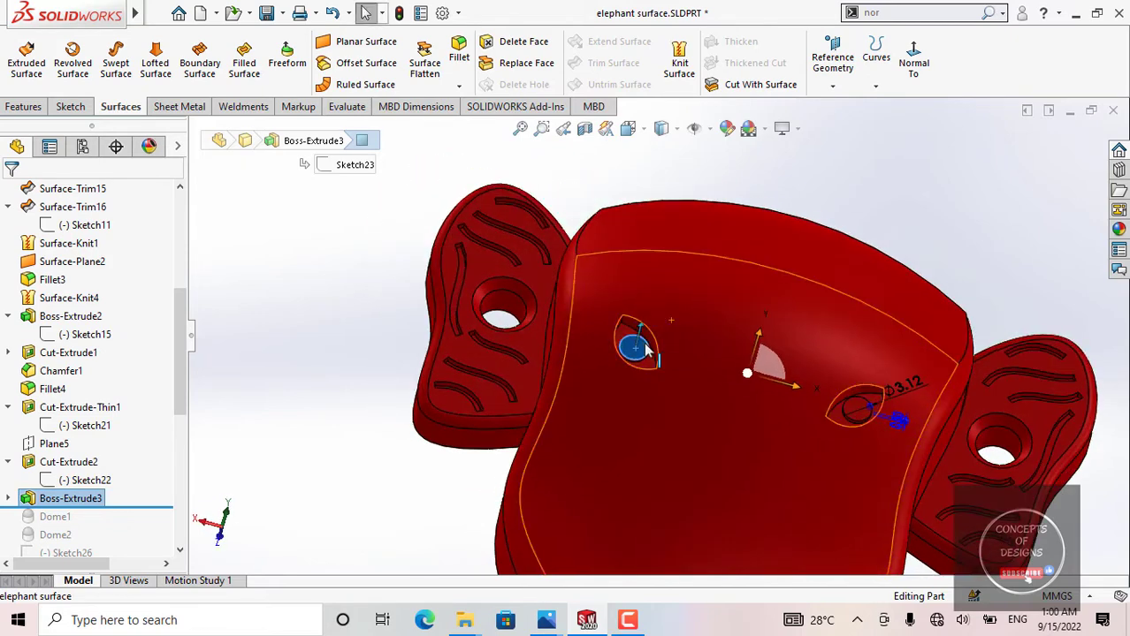
{"action": "scroll", "coordinate": [646, 346], "scroll_direction": "down", "scroll_amount": 3}
{"action": "scroll", "coordinate": [657, 377], "scroll_direction": "up", "scroll_amount": 6}
{"action": "left_click", "coordinate": [427, 309]}
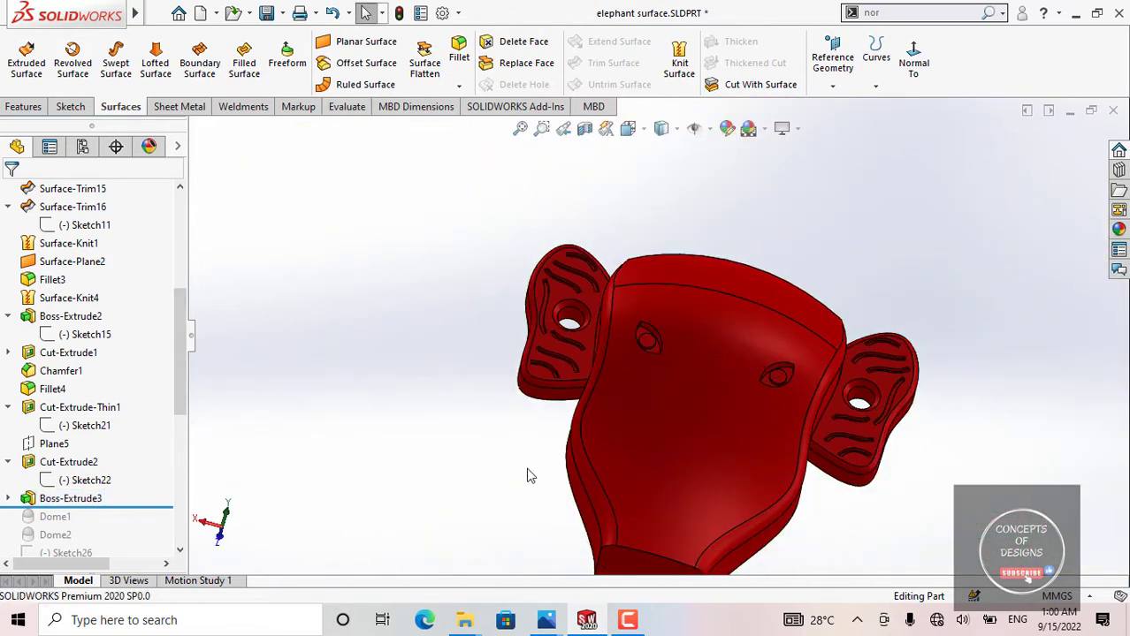
{"action": "scroll", "coordinate": [691, 362], "scroll_direction": "down", "scroll_amount": 8}
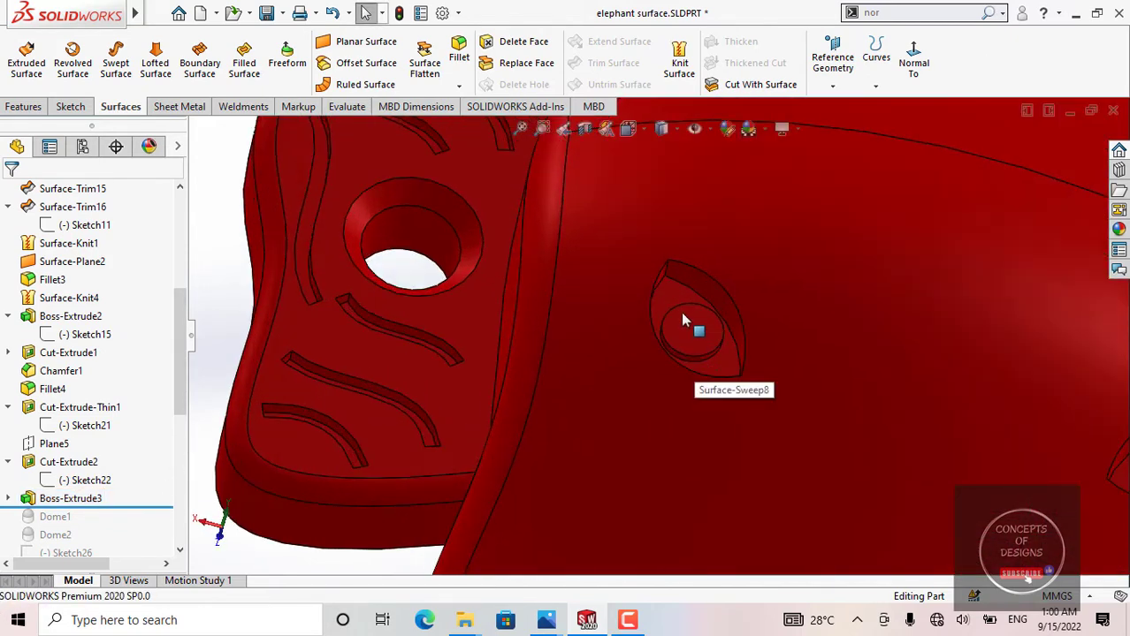
{"action": "left_click", "coordinate": [686, 329]}
{"action": "scroll", "coordinate": [686, 329], "scroll_direction": "up", "scroll_amount": 5}
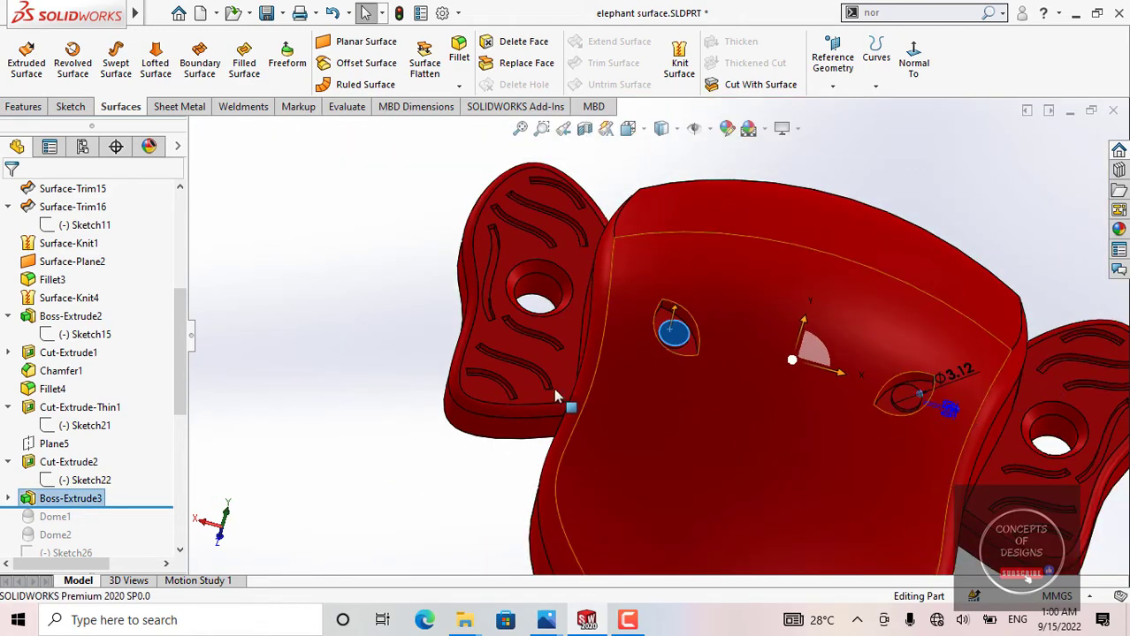
Step: Roll the model history forward to include Dome1 and examine the domed pupil up close and from the front
{"action": "left_click_drag", "start_coordinate": [158, 519], "coordinate": [155, 526]}
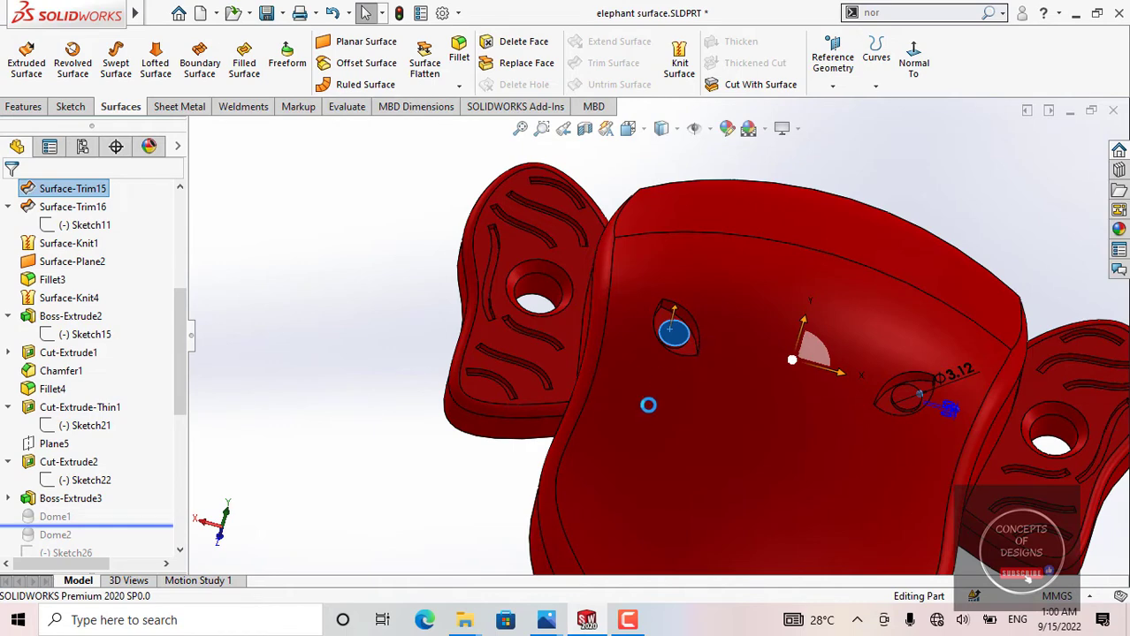
{"action": "scroll", "coordinate": [686, 369], "scroll_direction": "up", "scroll_amount": 1}
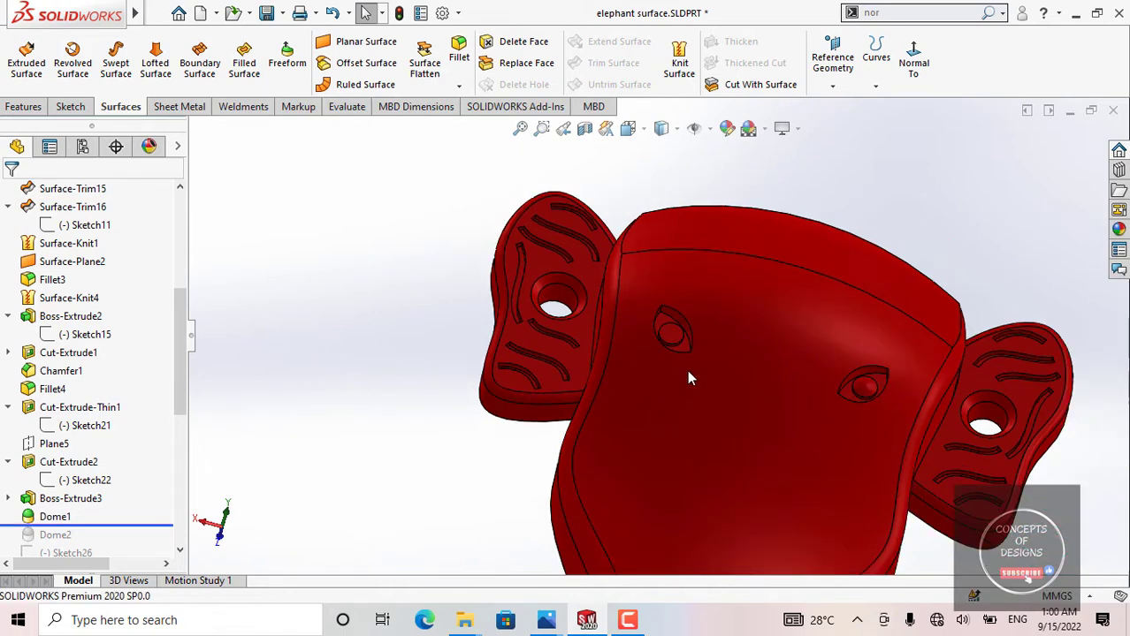
{"action": "scroll", "coordinate": [868, 392], "scroll_direction": "down", "scroll_amount": 1}
{"action": "scroll", "coordinate": [868, 391], "scroll_direction": "down", "scroll_amount": 1}
{"action": "left_click", "coordinate": [808, 379]}
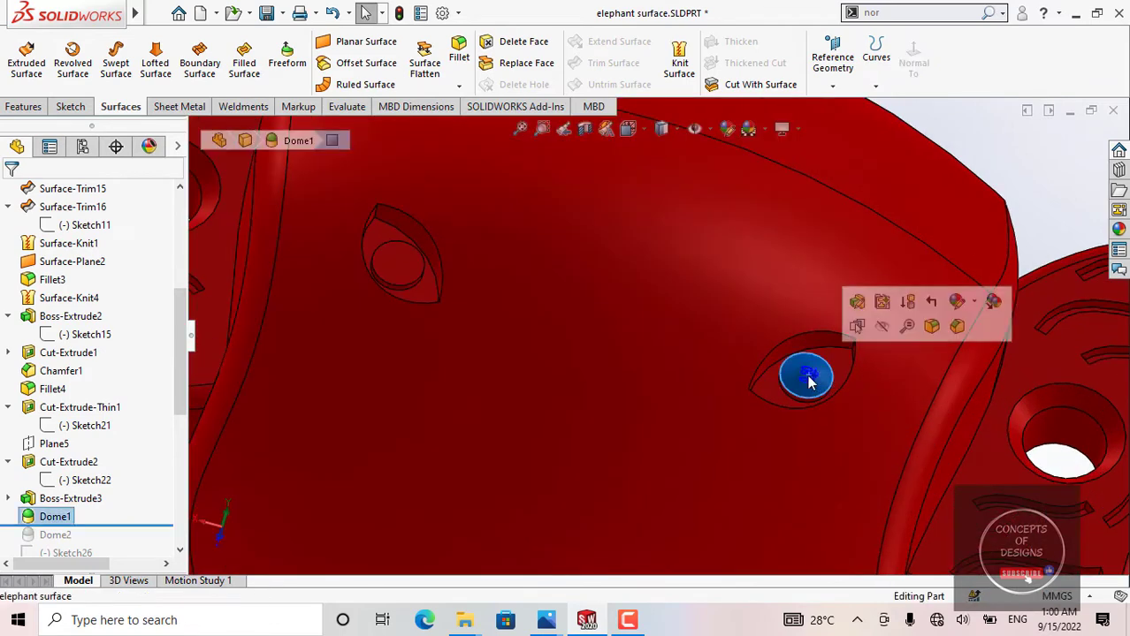
{"action": "scroll", "coordinate": [805, 399], "scroll_direction": "down", "scroll_amount": 1}
{"action": "scroll", "coordinate": [807, 389], "scroll_direction": "up", "scroll_amount": 4}
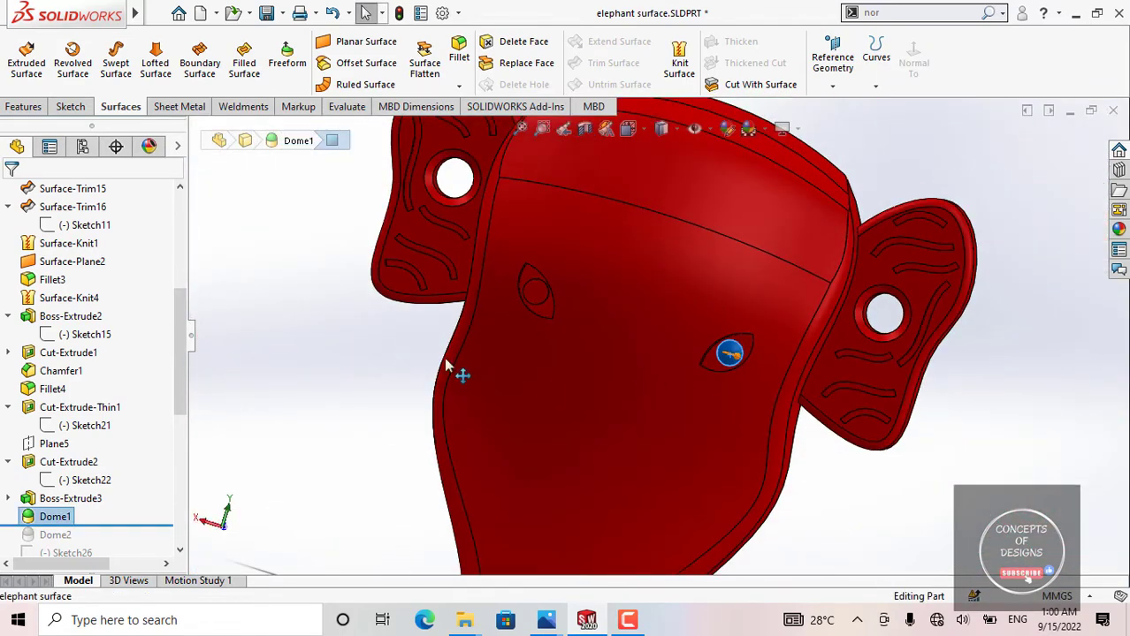
{"action": "key", "text": "Escape"}
Step: Roll the model history forward to include Dome2 and view both domed pupils on the head
{"action": "left_click_drag", "start_coordinate": [139, 522], "coordinate": [139, 541]}
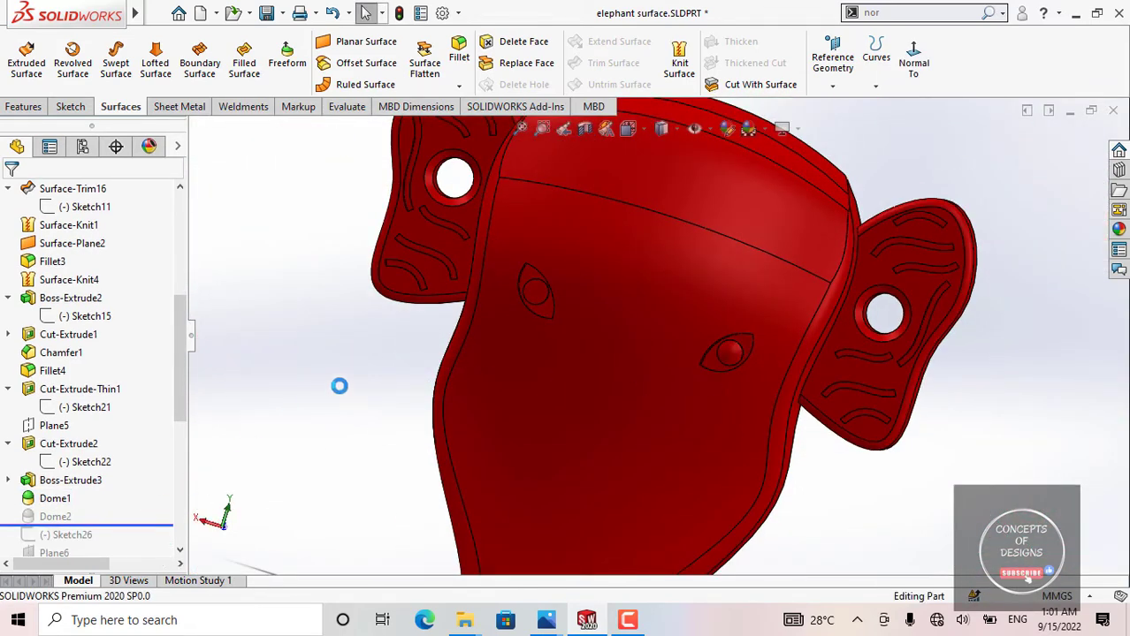
{"action": "scroll", "coordinate": [552, 305], "scroll_direction": "down", "scroll_amount": 3}
{"action": "scroll", "coordinate": [551, 305], "scroll_direction": "up", "scroll_amount": 5}
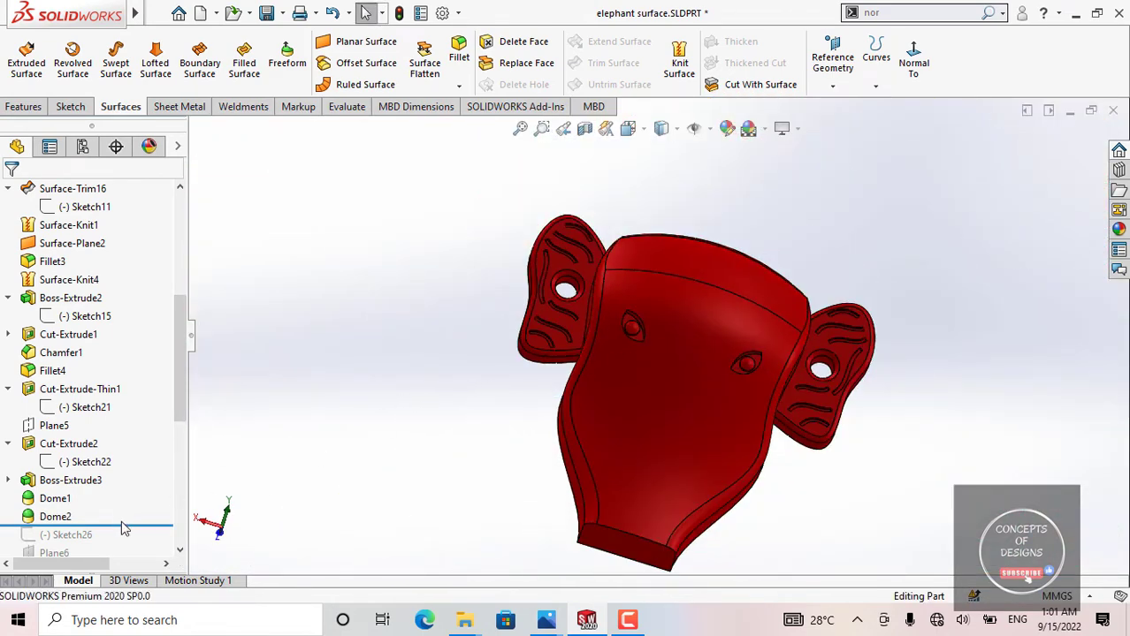
Step: Roll the model history forward to include Sketch26 and view its curve beside the head from the side
{"action": "mouse_move", "coordinate": [124, 529]}
{"action": "left_mouse_down"}
{"action": "mouse_move", "coordinate": [123, 450]}
{"action": "mouse_move", "coordinate": [139, 433]}
{"action": "left_mouse_up"}
{"action": "middle_click_drag", "start_coordinate": [606, 391], "coordinate": [659, 475]}
{"action": "left_click", "coordinate": [78, 428]}
{"action": "mouse_move", "coordinate": [477, 389]}
{"action": "middle_mouse_down"}
{"action": "mouse_move", "coordinate": [540, 386]}
{"action": "mouse_move", "coordinate": [596, 442]}
{"action": "middle_mouse_up"}
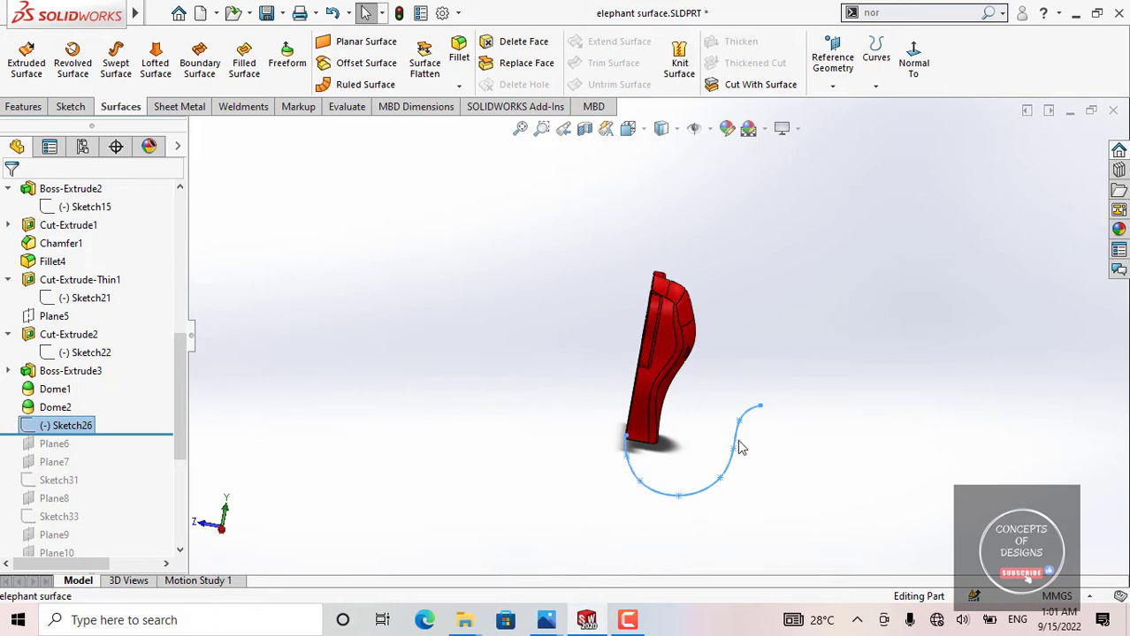
Step: Open Sketch26 for editing and examine its spline face-on with the whole head in view
{"action": "left_click", "coordinate": [87, 428]}
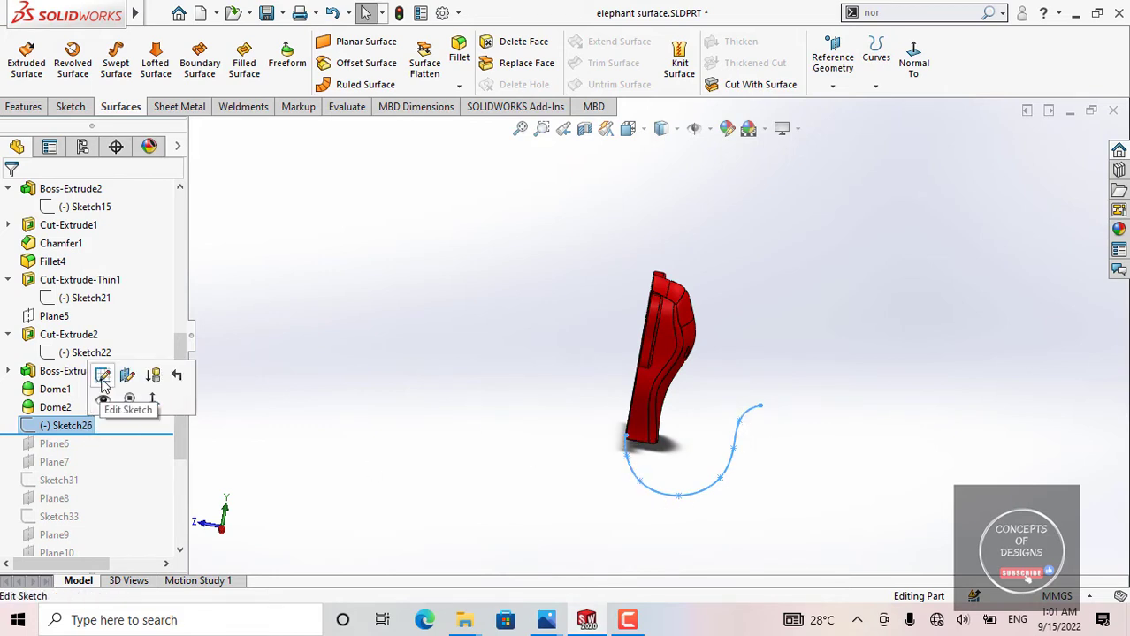
{"action": "left_click", "coordinate": [429, 370]}
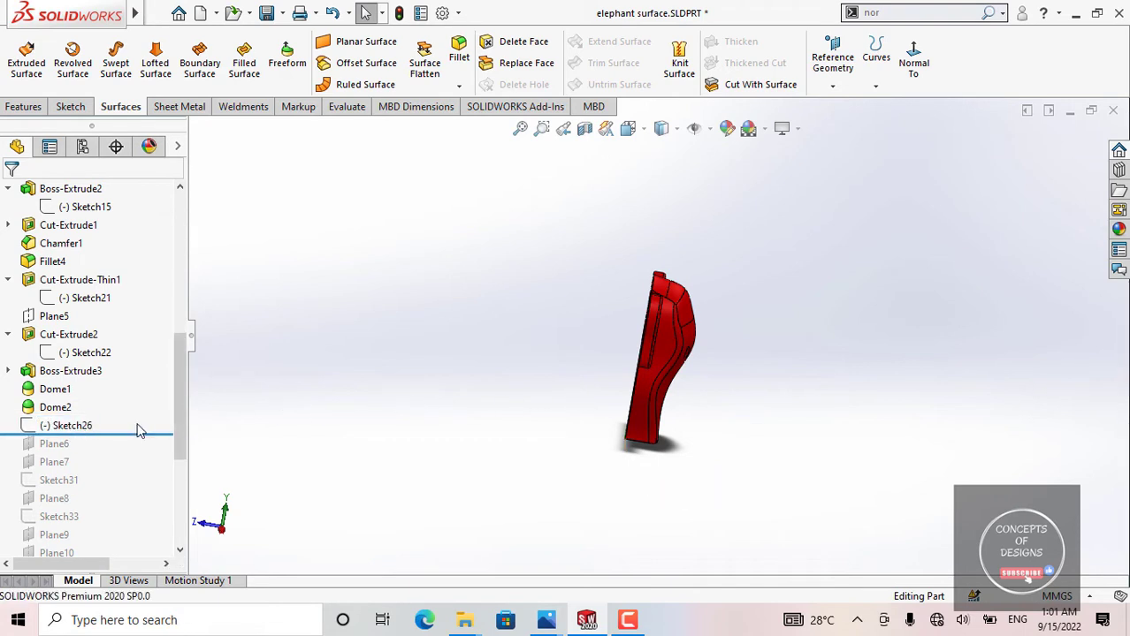
{"action": "left_click", "coordinate": [78, 428]}
{"action": "left_click", "coordinate": [95, 395]}
{"action": "left_click", "coordinate": [821, 69]}
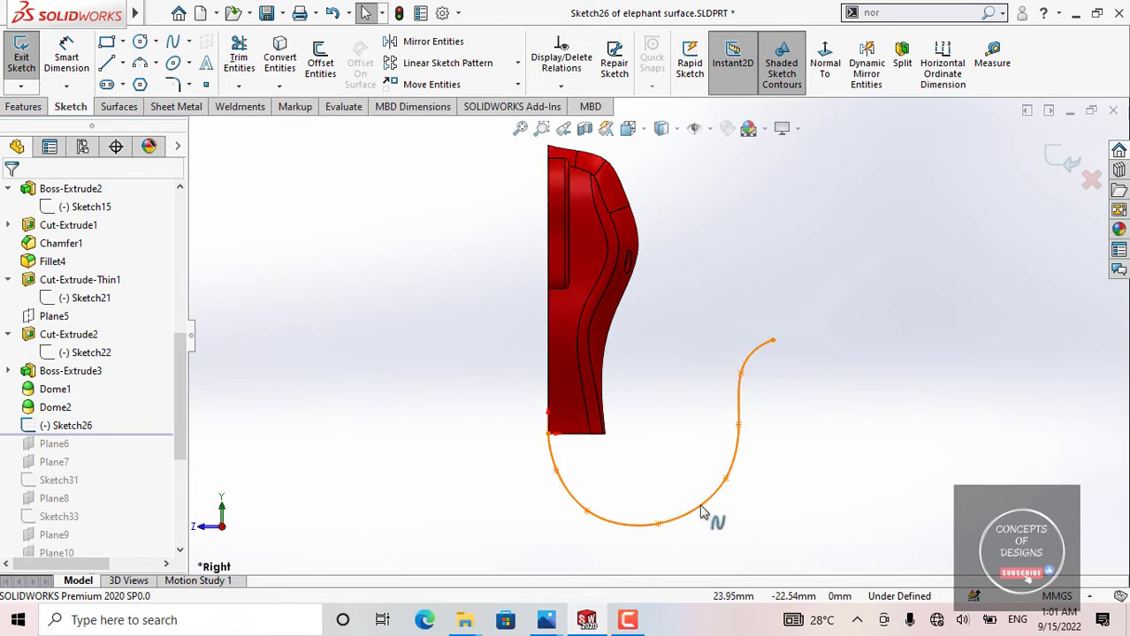
{"action": "key", "text": "f"}
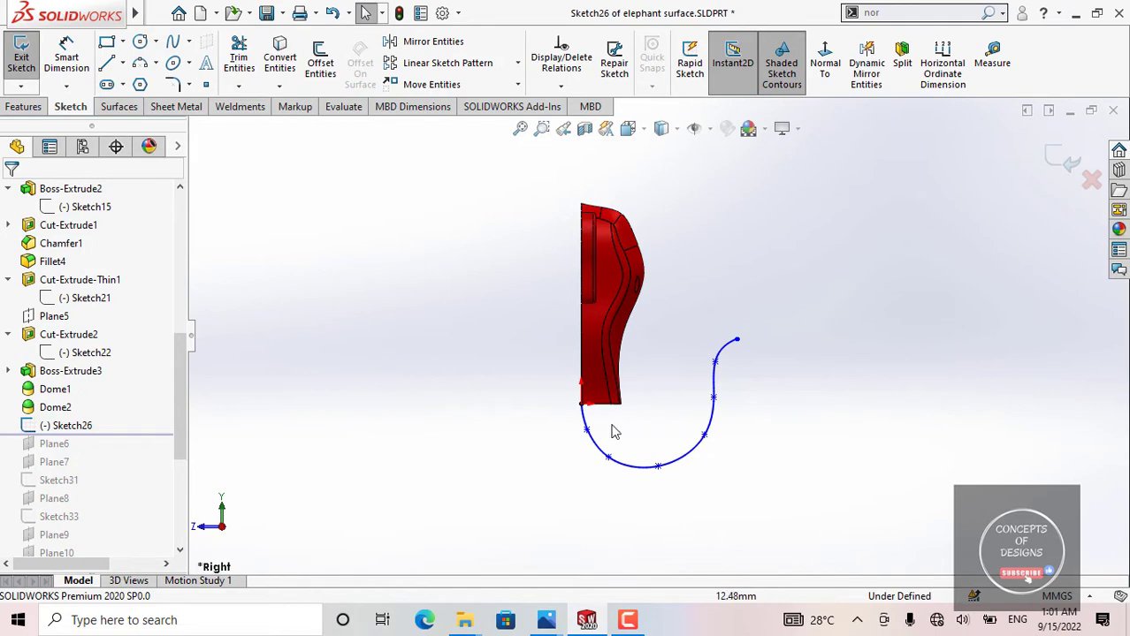
Step: Examine the Sketch26 spline against the head from an angle, and exit the sketch
{"action": "middle_click_drag", "start_coordinate": [504, 405], "coordinate": [597, 393]}
{"action": "scroll", "coordinate": [610, 423], "scroll_direction": "down", "scroll_amount": 6}
{"action": "scroll", "coordinate": [683, 495], "scroll_direction": "up", "scroll_amount": 2}
{"action": "middle_click_drag", "start_coordinate": [683, 493], "coordinate": [530, 453]}
{"action": "scroll", "coordinate": [834, 455], "scroll_direction": "up", "scroll_amount": 2}
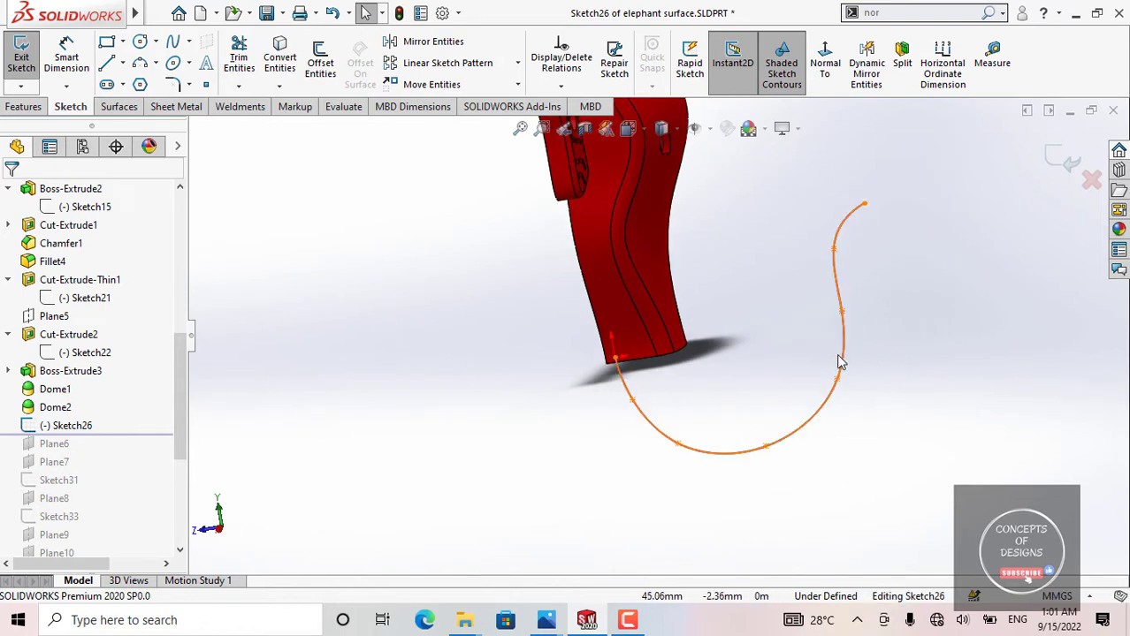
{"action": "left_click", "coordinate": [1061, 172]}
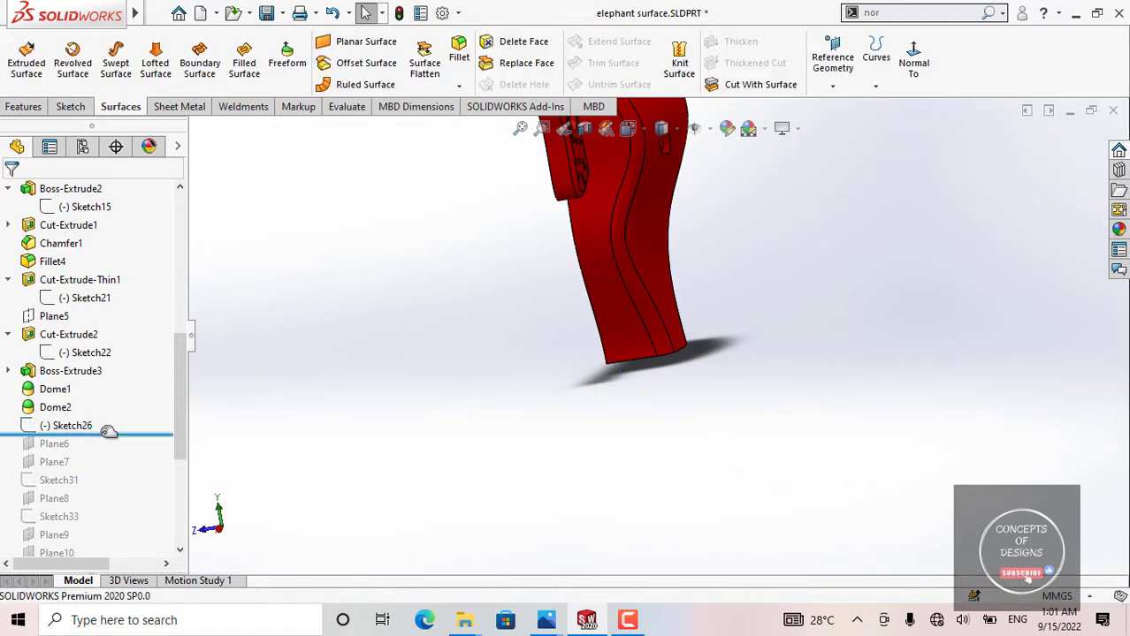
Step: Roll the model history forward to include Plane6 and Plane7, and highlight each plane in the model
{"action": "left_click_drag", "start_coordinate": [108, 432], "coordinate": [106, 450]}
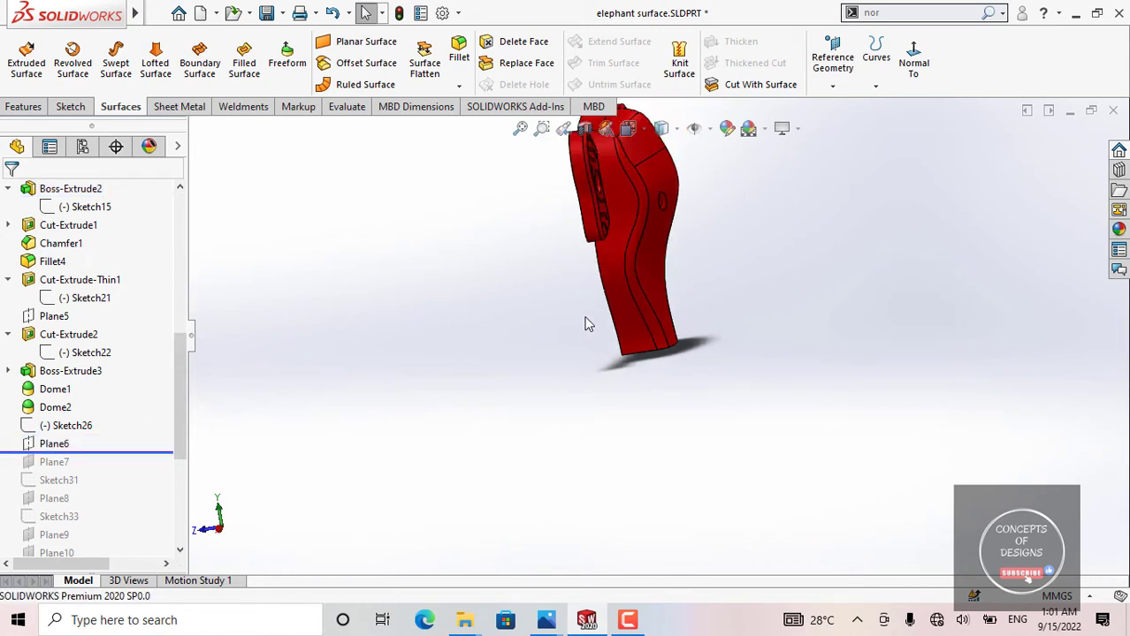
{"action": "middle_click_drag", "start_coordinate": [584, 324], "coordinate": [592, 279]}
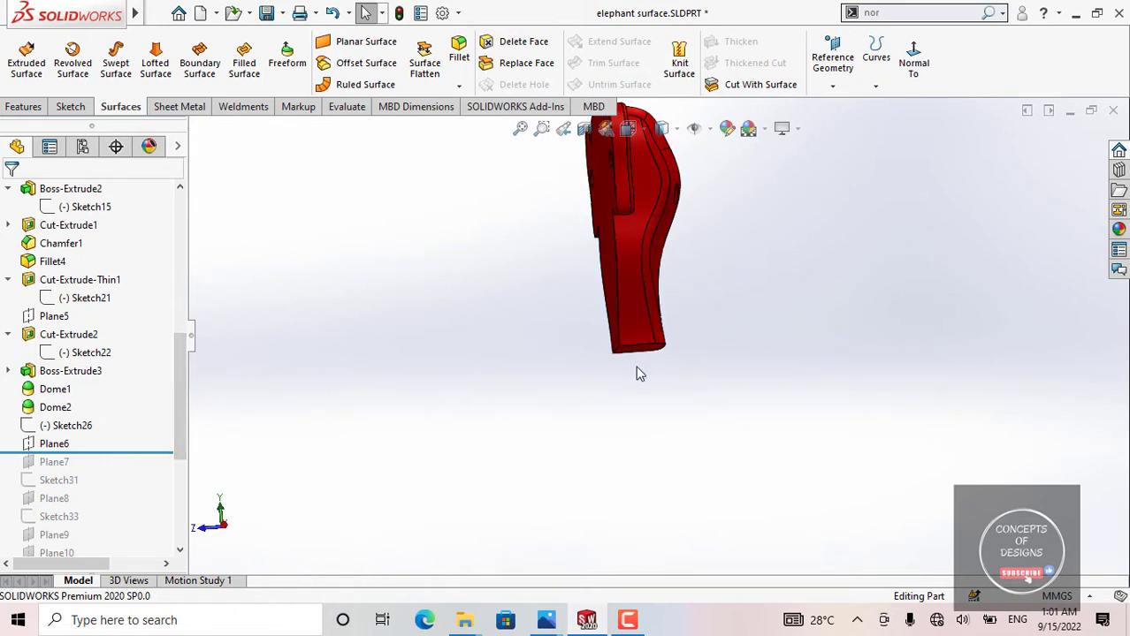
{"action": "left_click_drag", "start_coordinate": [180, 451], "coordinate": [179, 468]}
{"action": "left_click_drag", "start_coordinate": [139, 403], "coordinate": [69, 413]}
{"action": "left_click", "coordinate": [55, 407]}
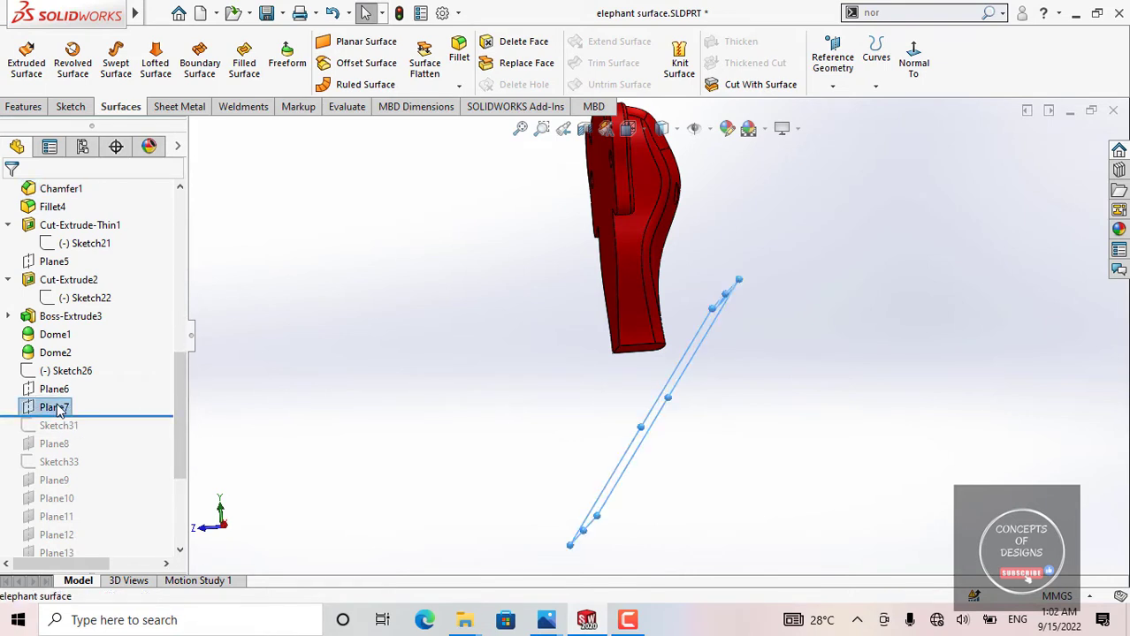
{"action": "left_click", "coordinate": [53, 390]}
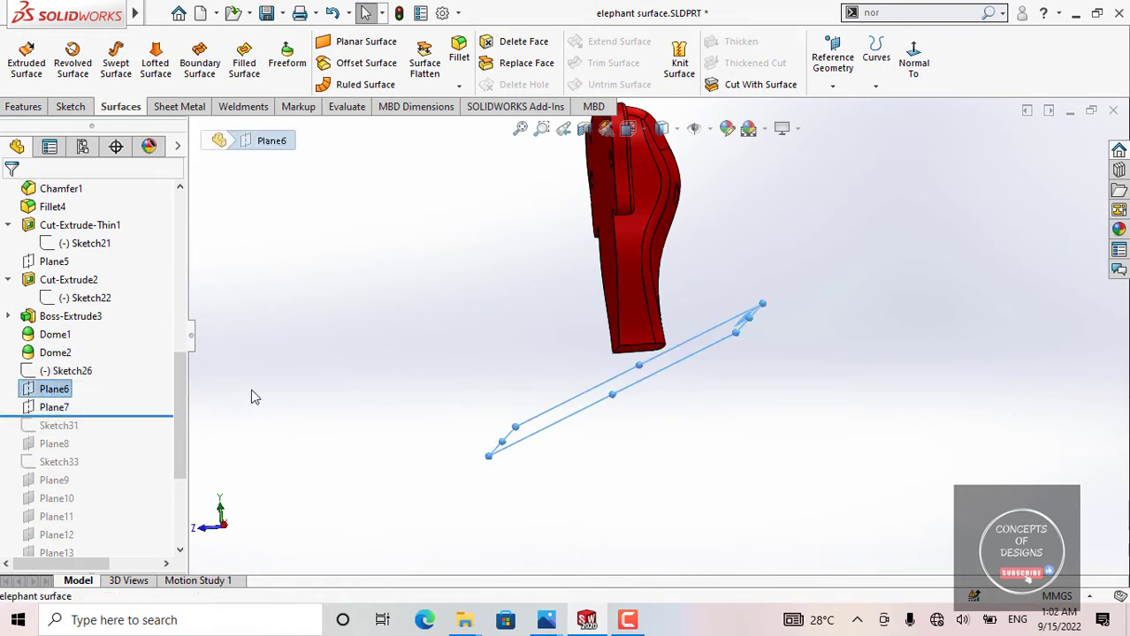
Step: Roll the model history forward to include everything through Plane11, and highlight Plane8 and Plane6 to view their positions
{"action": "mouse_move", "coordinate": [69, 413]}
{"action": "left_mouse_down"}
{"action": "mouse_move", "coordinate": [88, 416]}
{"action": "mouse_move", "coordinate": [73, 451]}
{"action": "mouse_move", "coordinate": [110, 475]}
{"action": "mouse_move", "coordinate": [104, 513]}
{"action": "left_mouse_up"}
{"action": "left_click", "coordinate": [55, 443]}
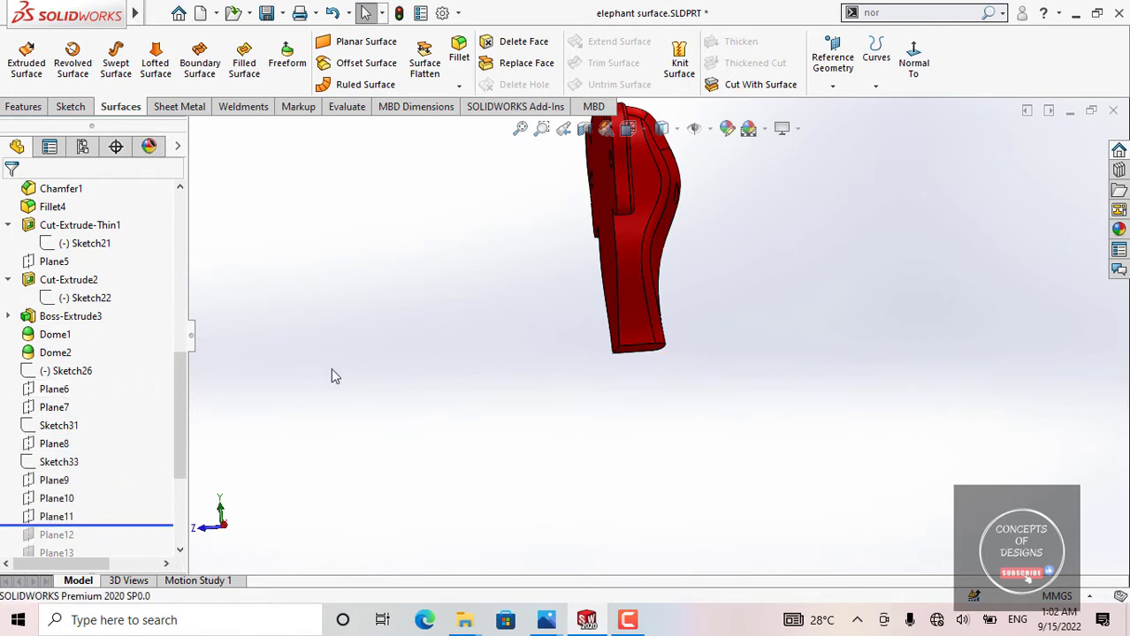
{"action": "left_click", "coordinate": [55, 389]}
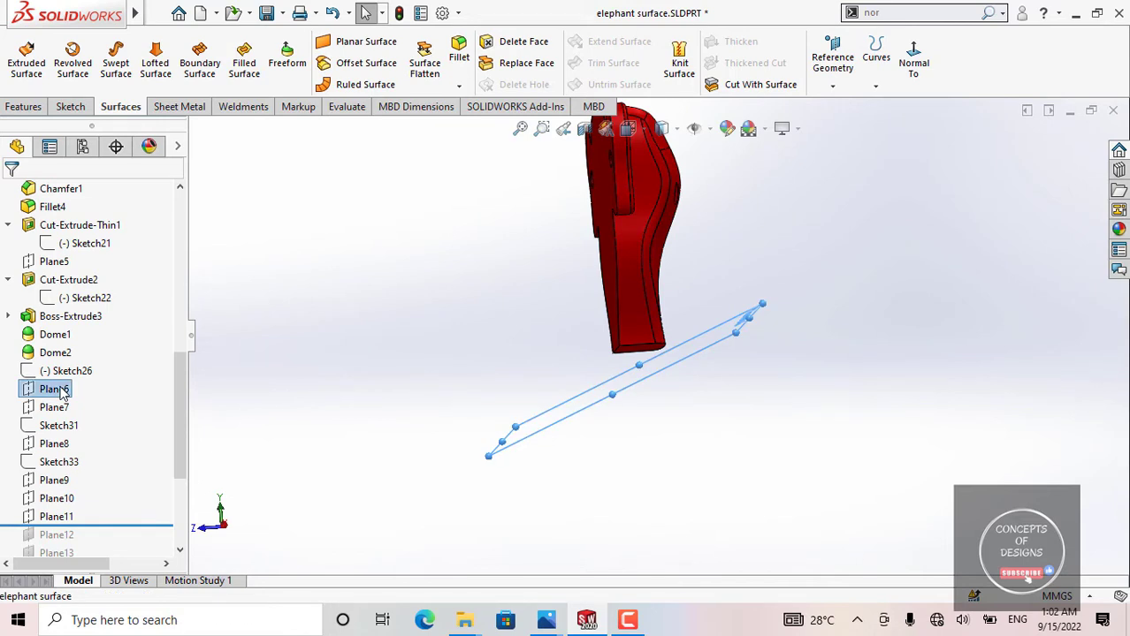
{"action": "left_click", "coordinate": [393, 348]}
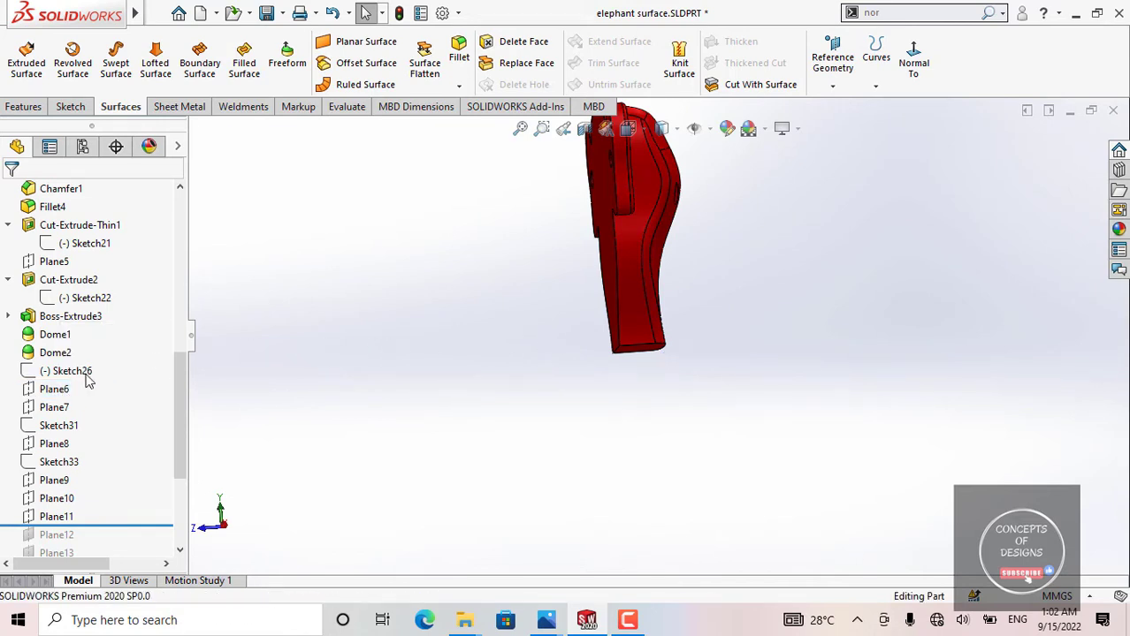
{"action": "left_click", "coordinate": [46, 376]}
{"action": "left_click", "coordinate": [51, 389]}
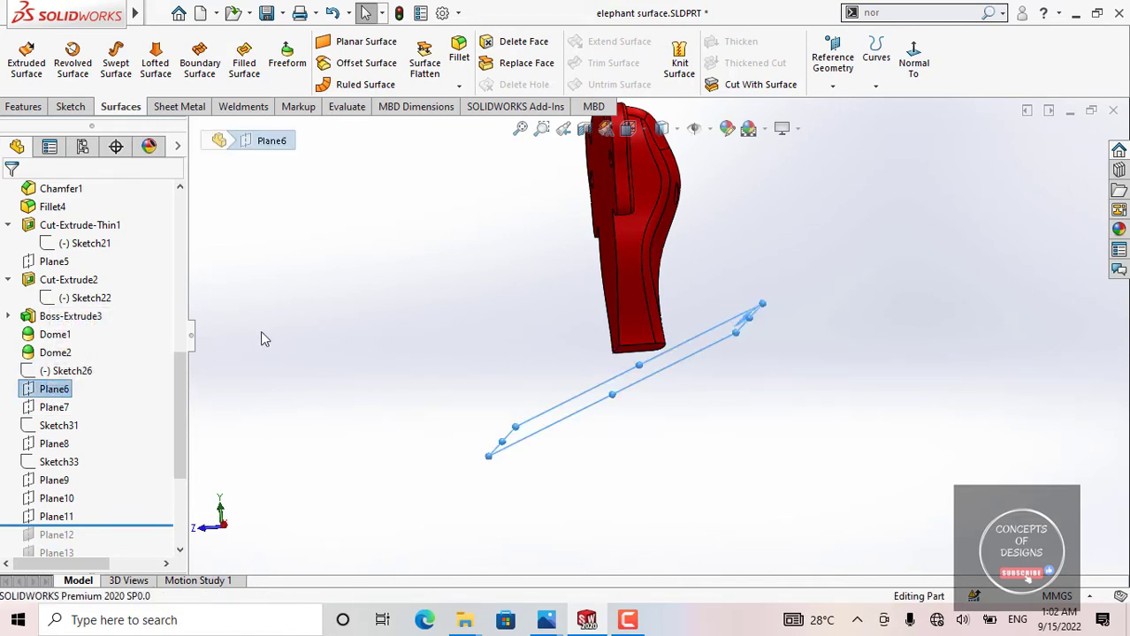
{"action": "left_click", "coordinate": [262, 339]}
Step: Show Sketch26 in the model and examine the points along its spline up close and as a whole
{"action": "left_click", "coordinate": [71, 371]}
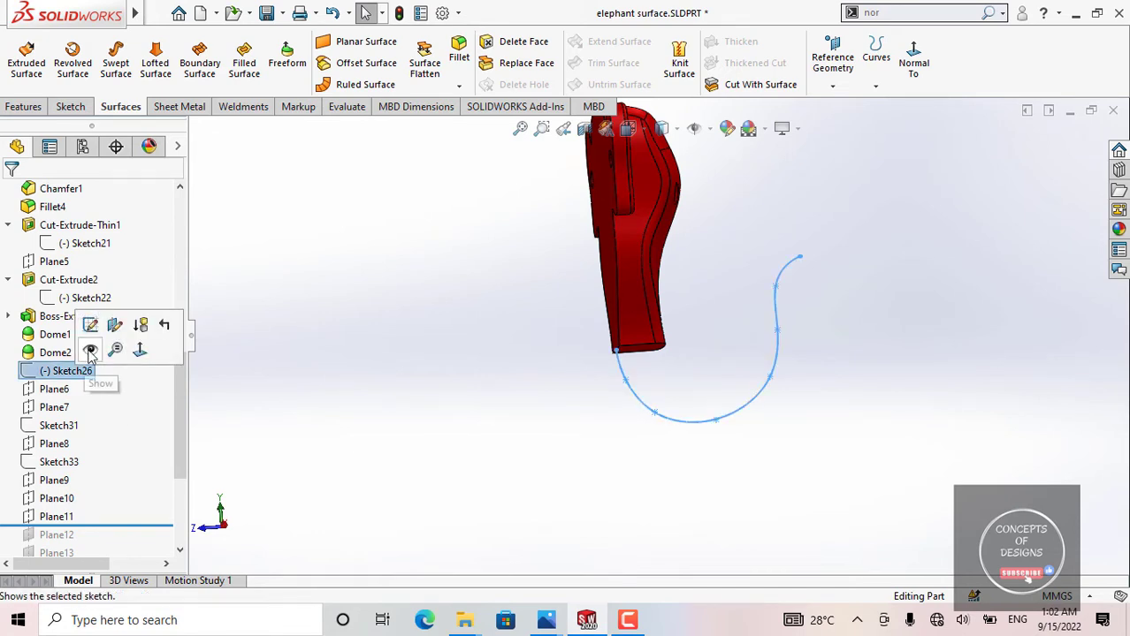
{"action": "left_click", "coordinate": [113, 346]}
{"action": "left_click", "coordinate": [460, 343]}
{"action": "scroll", "coordinate": [606, 358], "scroll_direction": "down", "scroll_amount": 6}
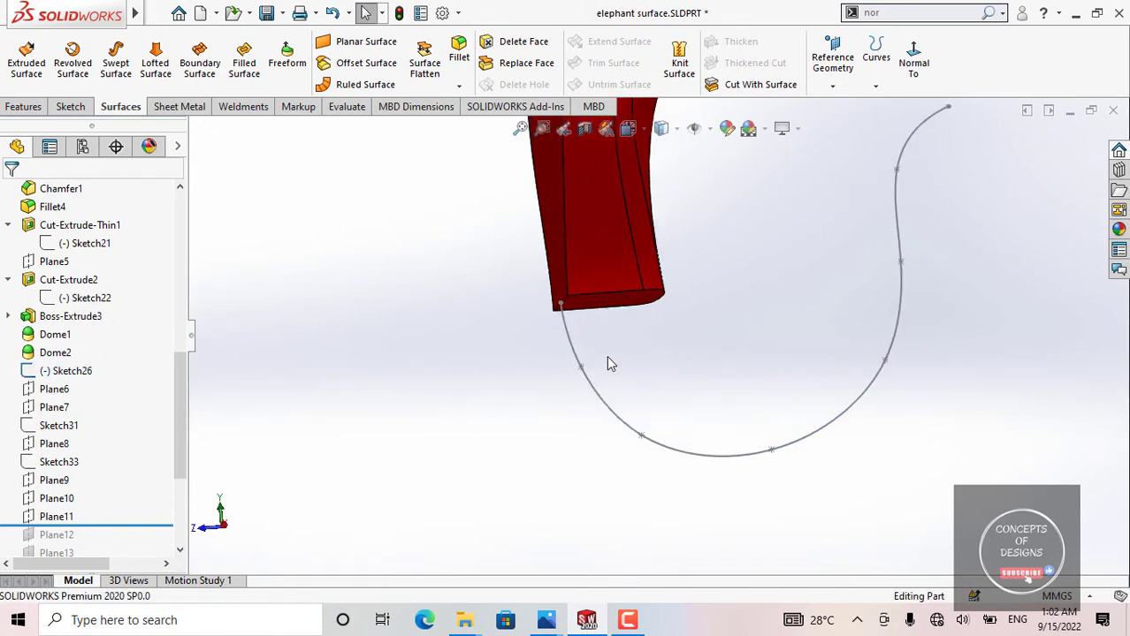
{"action": "left_click", "coordinate": [565, 382]}
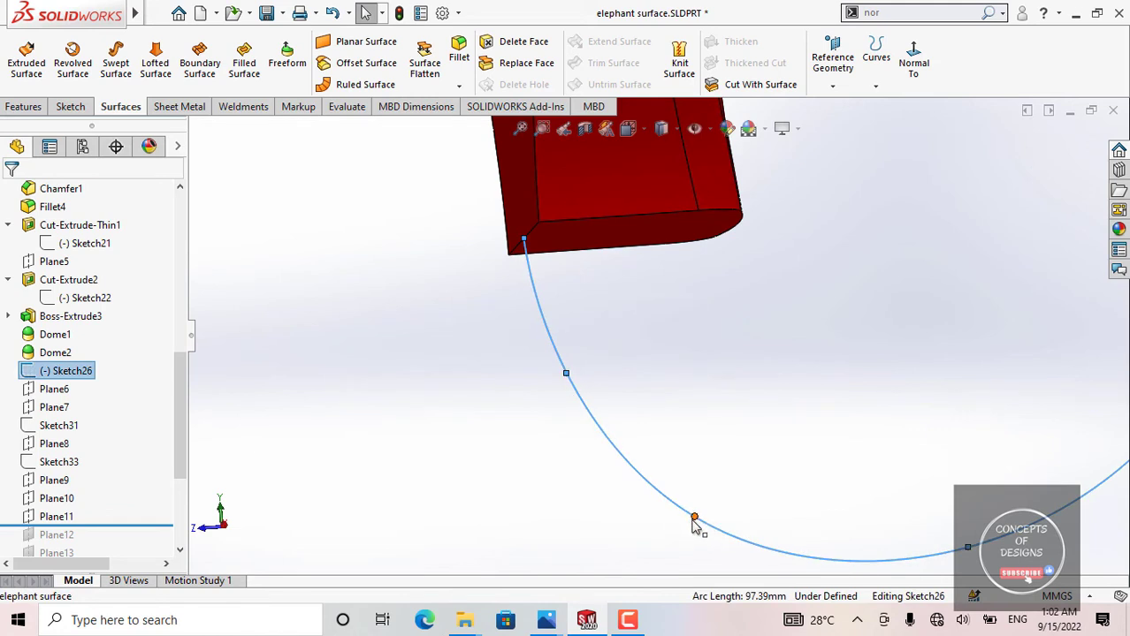
{"action": "scroll", "coordinate": [687, 451], "scroll_direction": "up", "scroll_amount": 5}
{"action": "scroll", "coordinate": [640, 372], "scroll_direction": "up", "scroll_amount": 3}
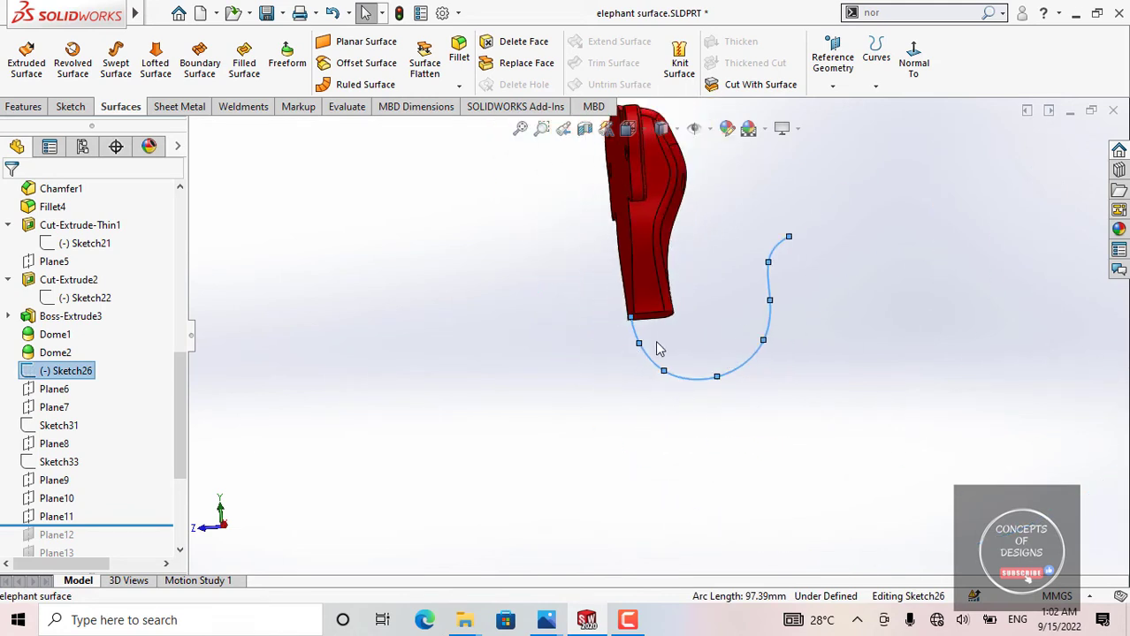
{"action": "scroll", "coordinate": [659, 349], "scroll_direction": "down", "scroll_amount": 2}
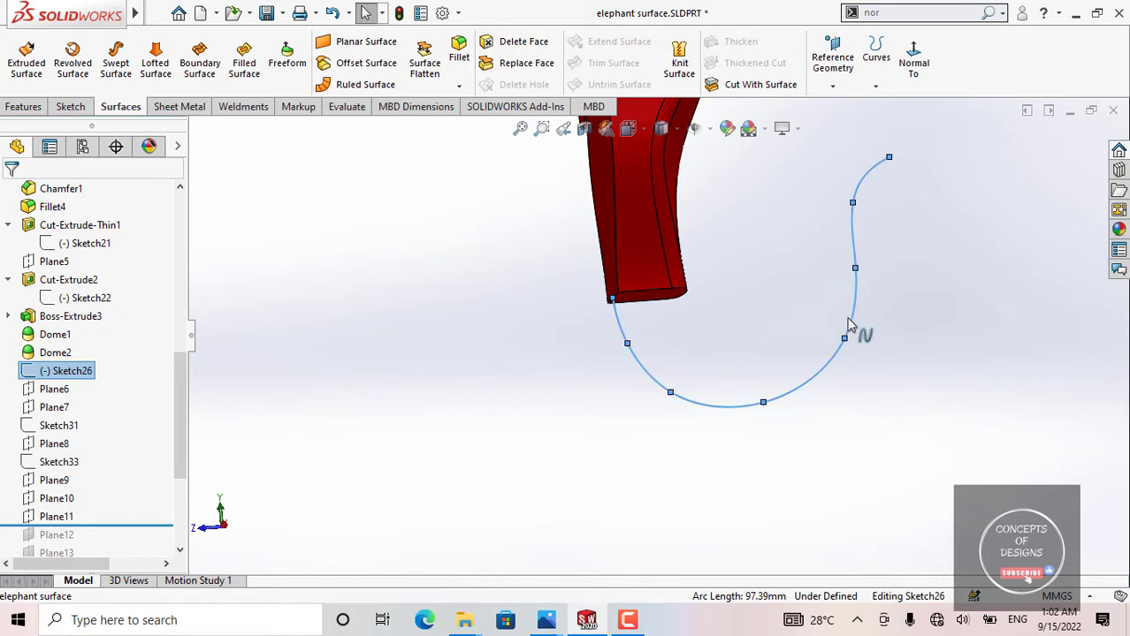
{"action": "left_click", "coordinate": [495, 387]}
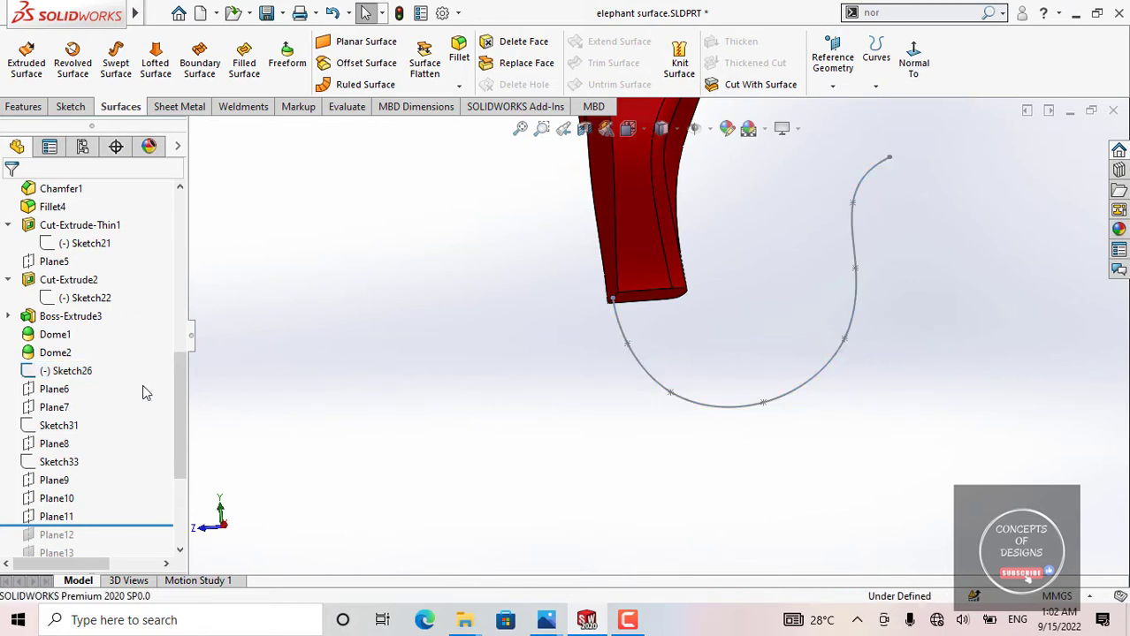
Step: Highlight Plane6 to examine where it crosses the Sketch26 spline near the head, and highlight the whole spline
{"action": "left_click", "coordinate": [54, 389]}
{"action": "scroll", "coordinate": [768, 424], "scroll_direction": "down", "scroll_amount": 2}
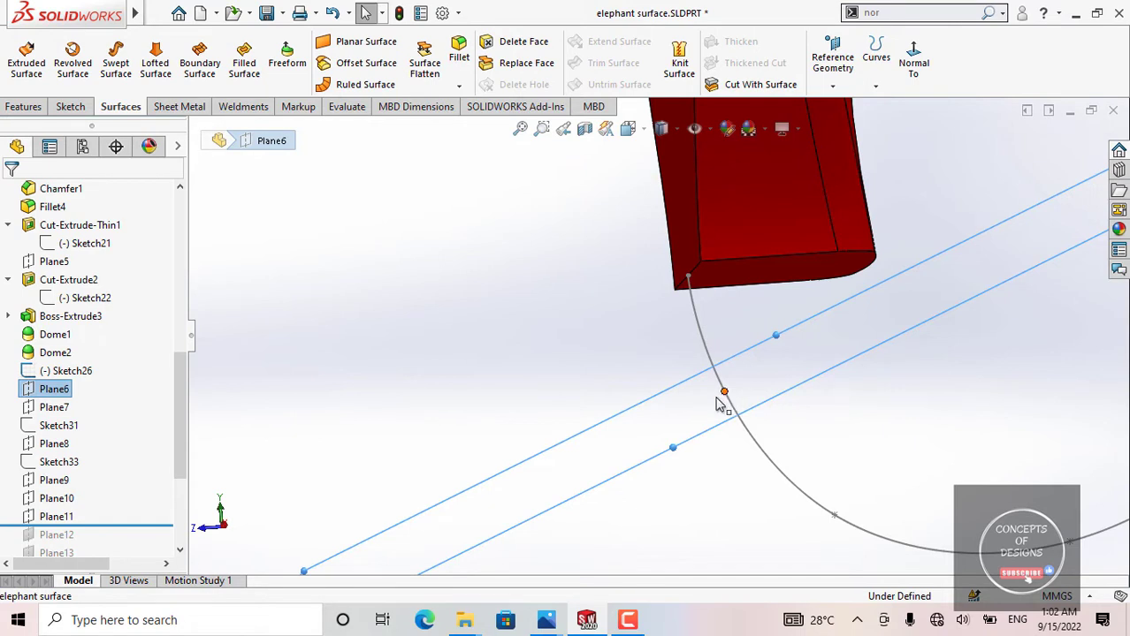
{"action": "left_click", "coordinate": [428, 372]}
{"action": "left_click", "coordinate": [62, 372]}
{"action": "scroll", "coordinate": [579, 360], "scroll_direction": "up", "scroll_amount": 6}
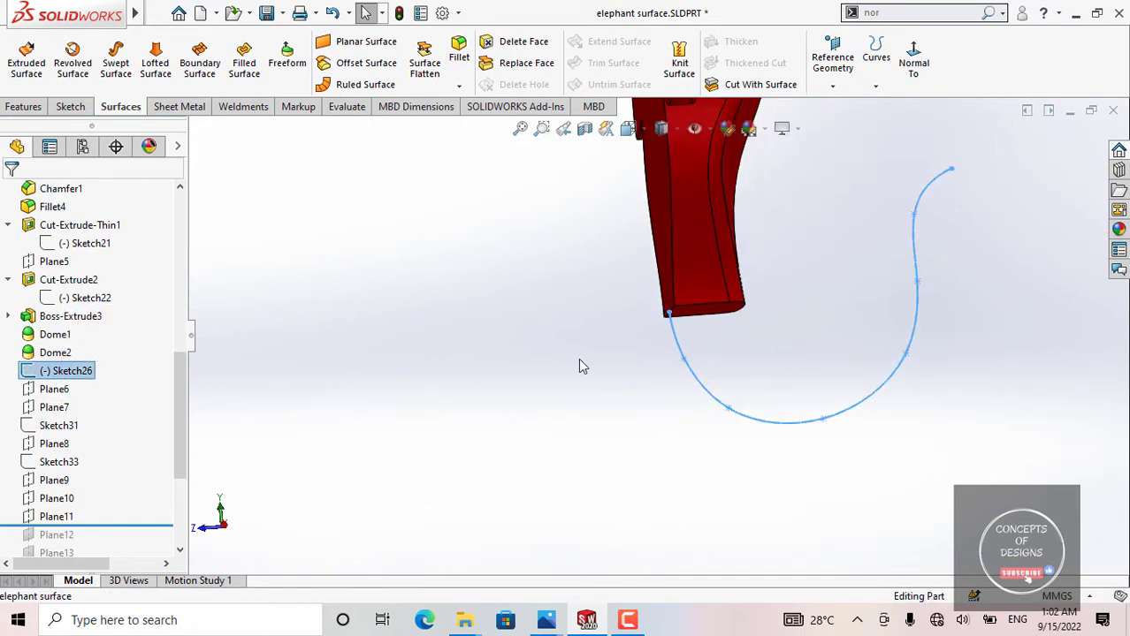
{"action": "left_click", "coordinate": [410, 357]}
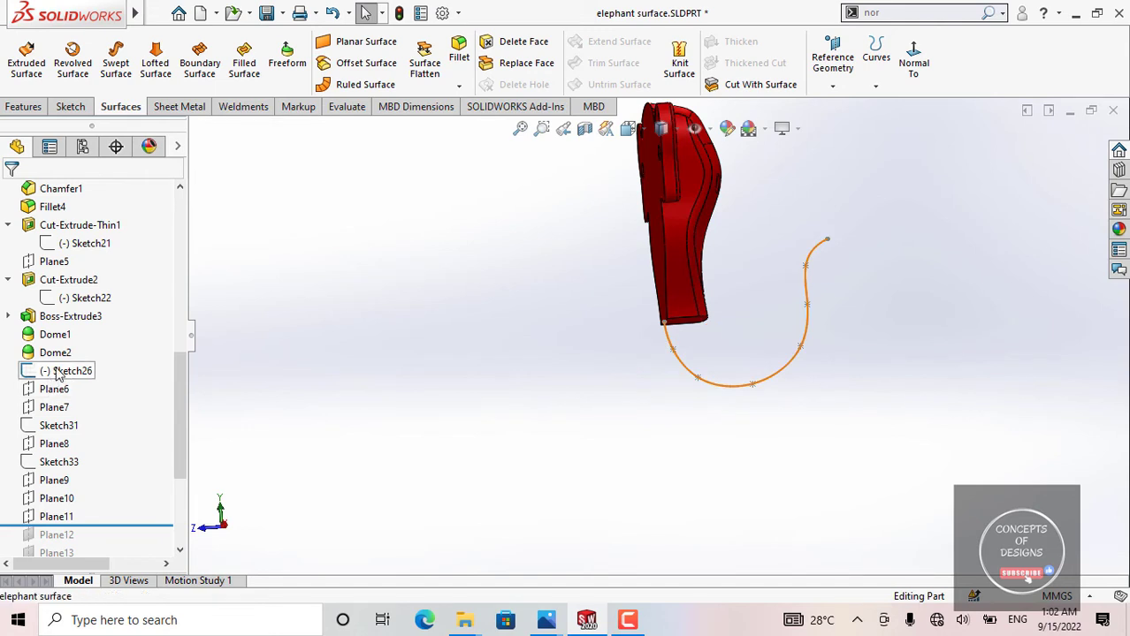
Step: Open Sketch31 for editing, examine its short line at the spline's lower point, and exit the sketch
{"action": "left_click", "coordinate": [78, 429]}
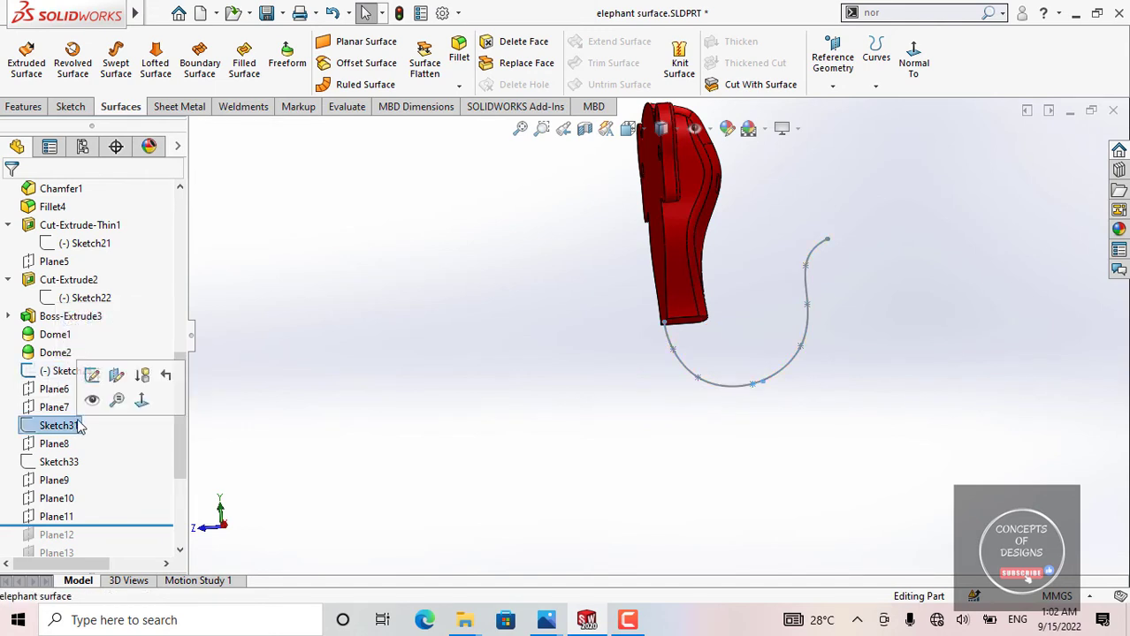
{"action": "left_click", "coordinate": [94, 372]}
{"action": "scroll", "coordinate": [615, 396], "scroll_direction": "down", "scroll_amount": 5}
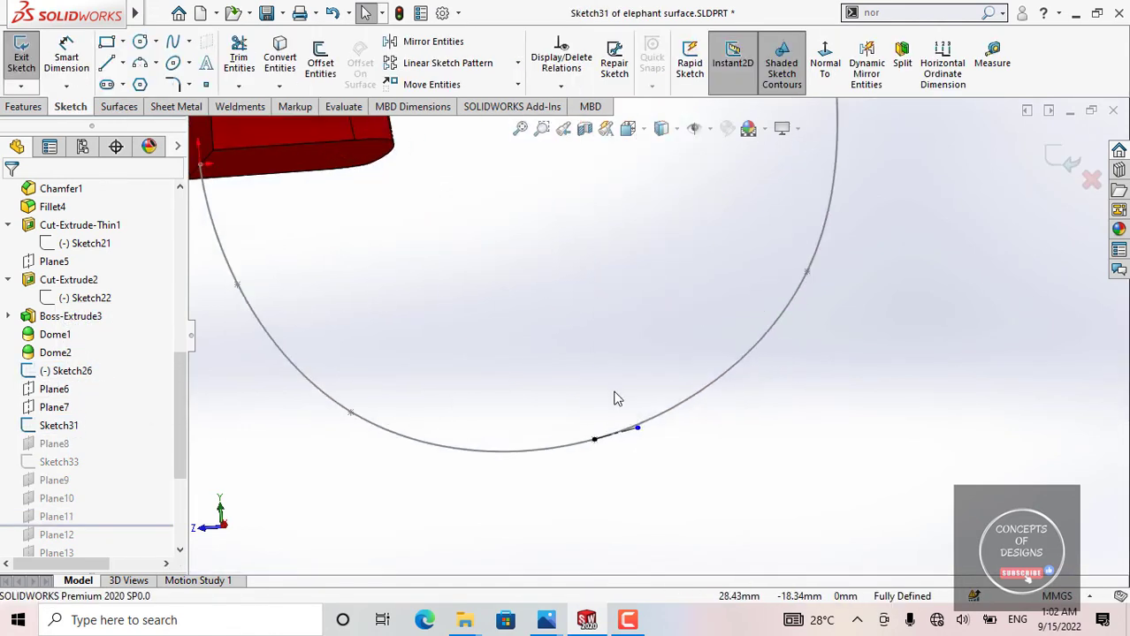
{"action": "scroll", "coordinate": [709, 380], "scroll_direction": "up", "scroll_amount": 6}
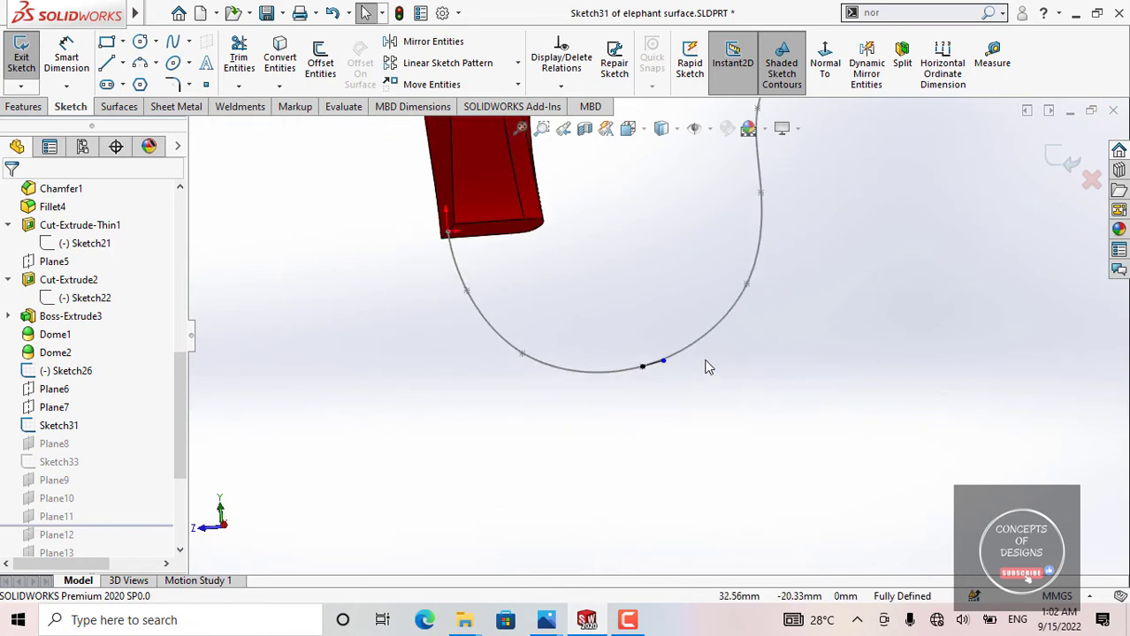
{"action": "scroll", "coordinate": [725, 242], "scroll_direction": "down", "scroll_amount": 3}
{"action": "scroll", "coordinate": [727, 244], "scroll_direction": "up", "scroll_amount": 3}
{"action": "scroll", "coordinate": [727, 244], "scroll_direction": "up", "scroll_amount": 1}
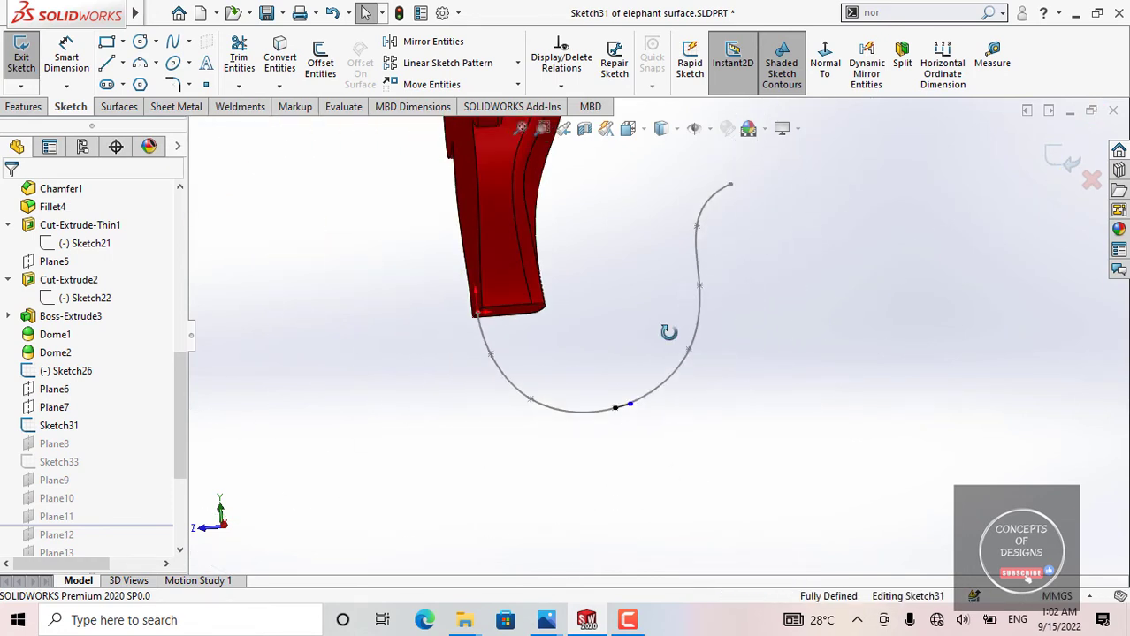
{"action": "middle_click_drag", "start_coordinate": [668, 328], "coordinate": [681, 340]}
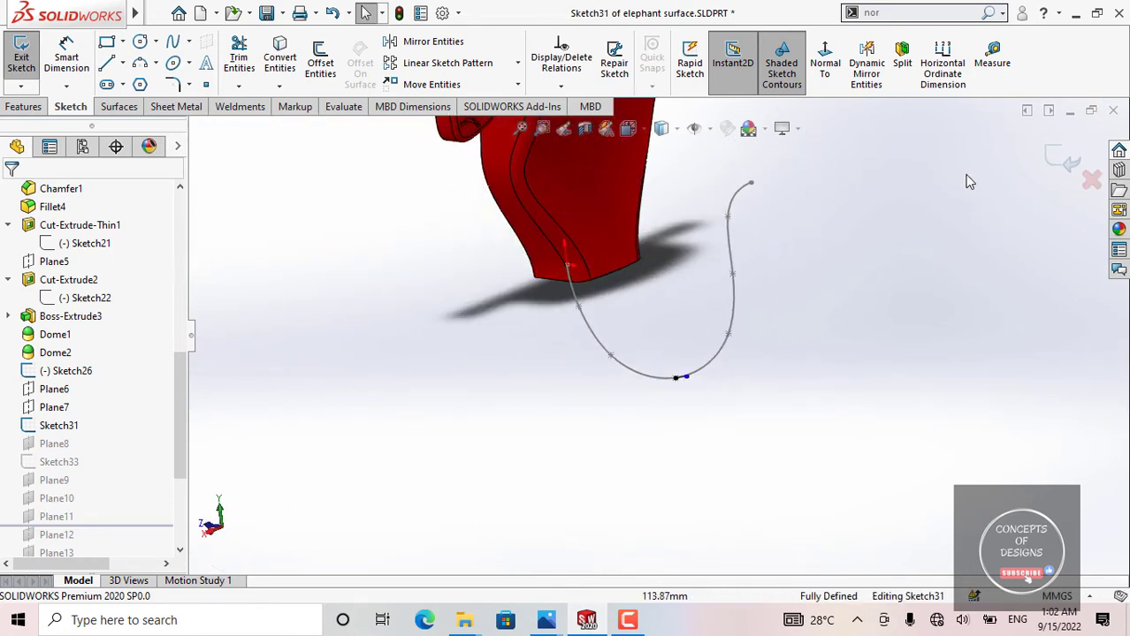
{"action": "left_click", "coordinate": [1052, 168]}
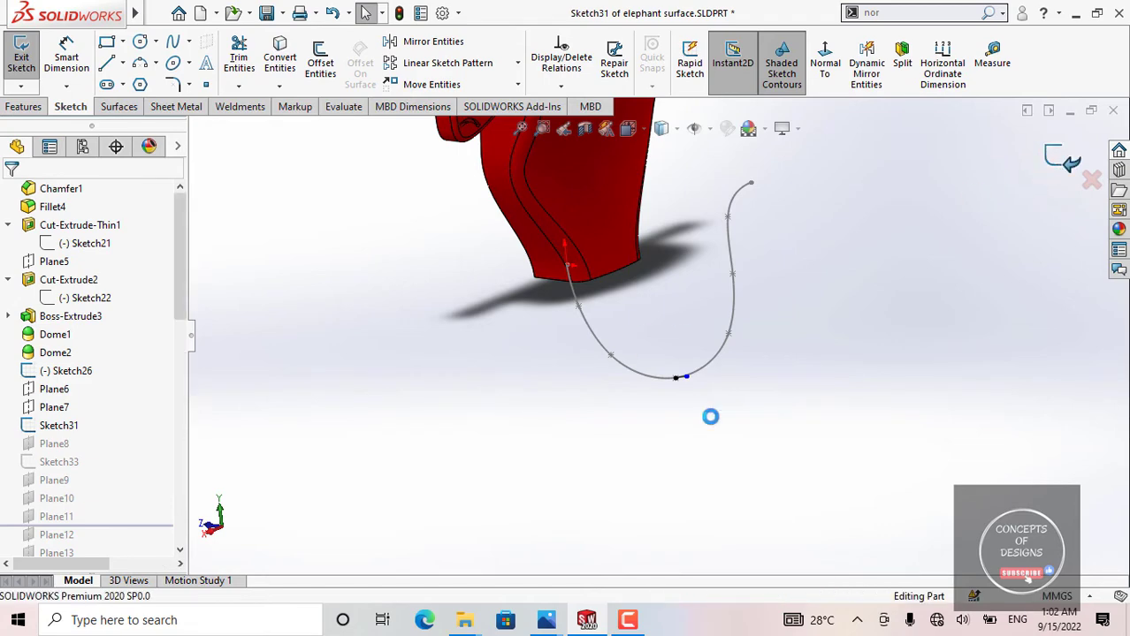
Step: Highlight Sketch33 and locate its short line on the Sketch26 spline
{"action": "left_click", "coordinate": [78, 462]}
{"action": "scroll", "coordinate": [631, 359], "scroll_direction": "down", "scroll_amount": 5}
{"action": "scroll", "coordinate": [977, 259], "scroll_direction": "down", "scroll_amount": 6}
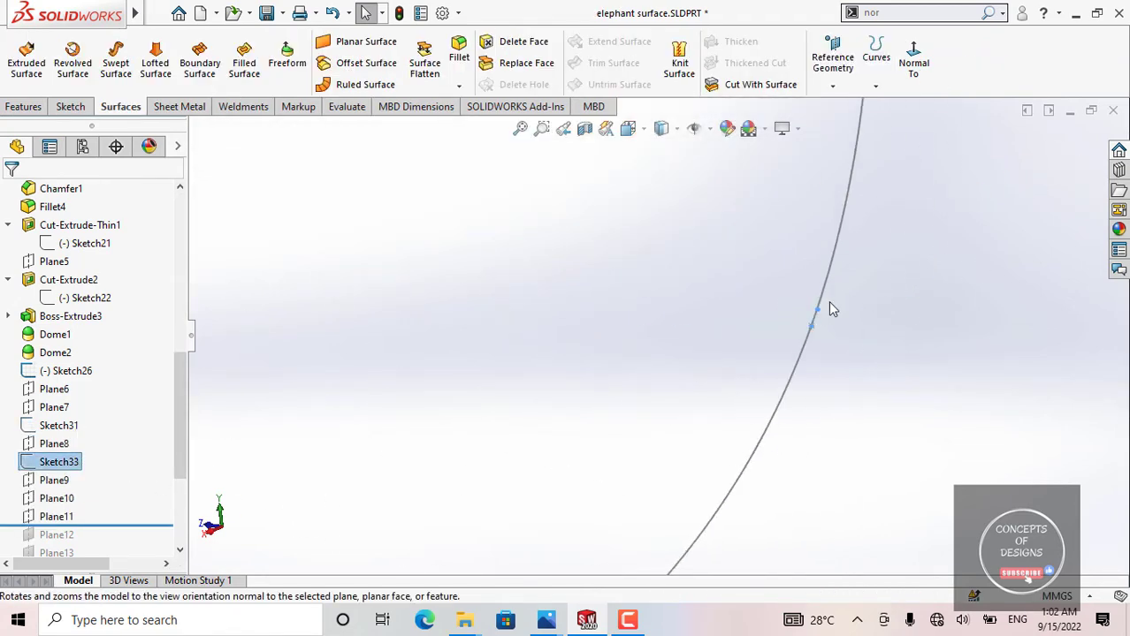
{"action": "scroll", "coordinate": [831, 310], "scroll_direction": "up", "scroll_amount": 8}
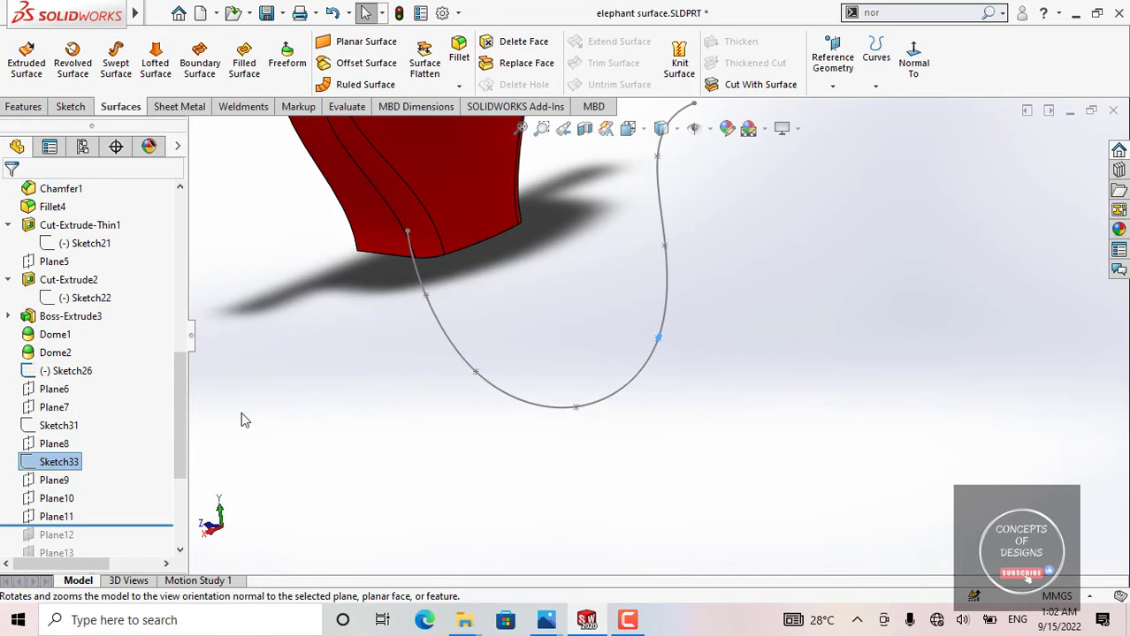
{"action": "left_click", "coordinate": [245, 421]}
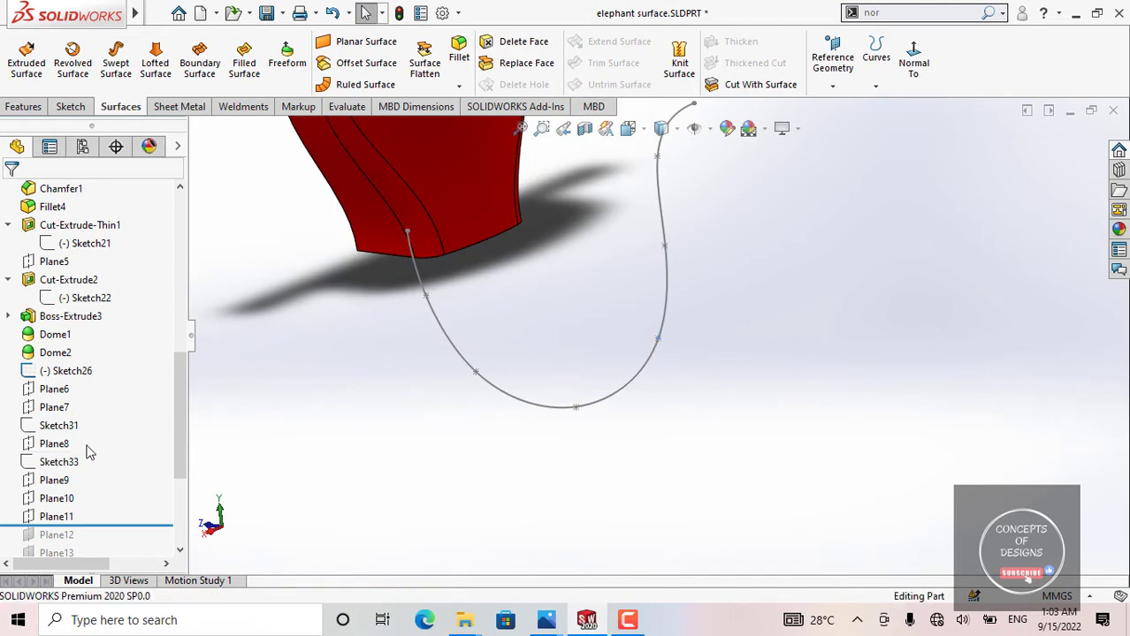
Step: Open Sketch33 for editing and select the upper endpoint of its short line on the spline
{"action": "left_click", "coordinate": [72, 463]}
{"action": "left_click", "coordinate": [88, 417]}
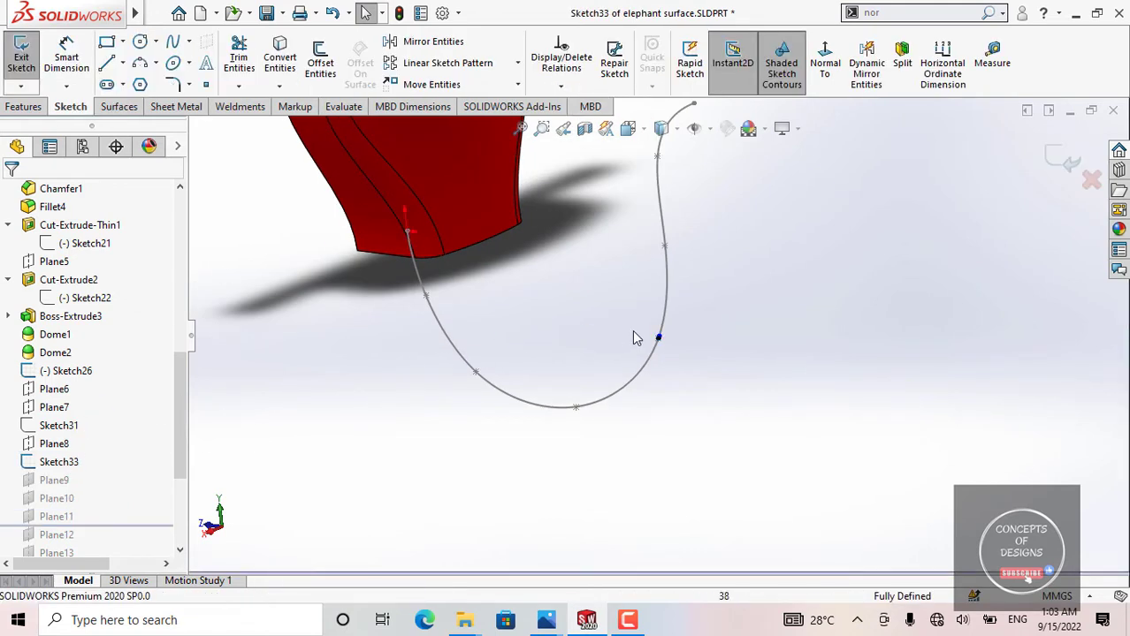
{"action": "scroll", "coordinate": [633, 331], "scroll_direction": "down", "scroll_amount": 6}
{"action": "scroll", "coordinate": [705, 369], "scroll_direction": "down", "scroll_amount": 5}
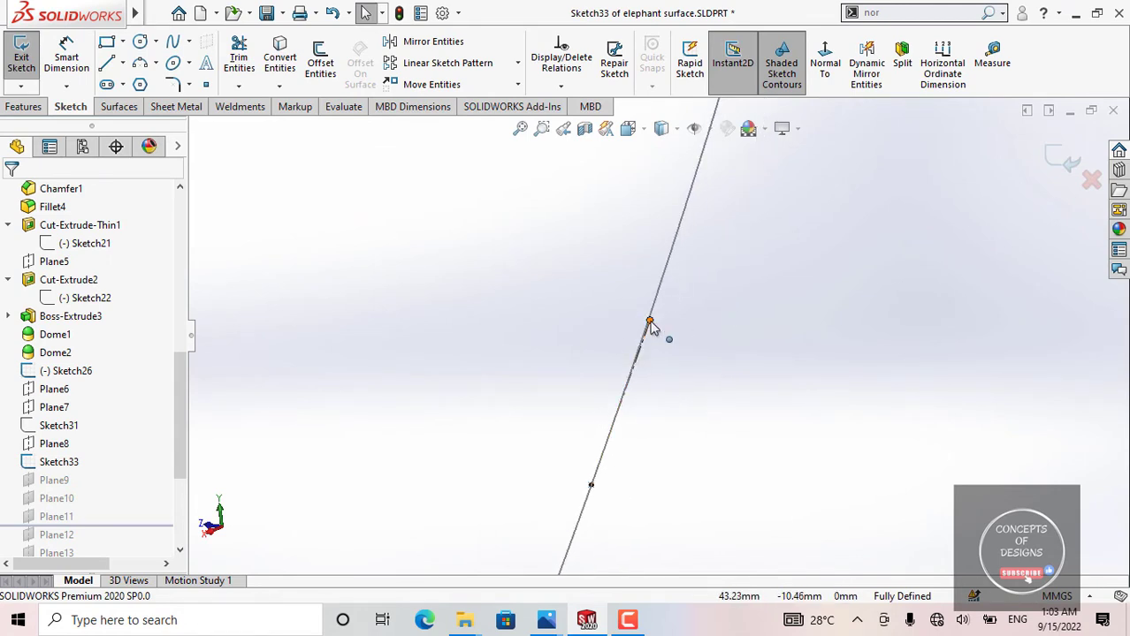
{"action": "left_click_drag", "start_coordinate": [651, 322], "coordinate": [646, 339]}
Step: Examine how Sketch33's short line follows the spline at its point, from several angles and distances
{"action": "scroll", "coordinate": [644, 339], "scroll_direction": "up", "scroll_amount": 3}
{"action": "scroll", "coordinate": [646, 345], "scroll_direction": "up", "scroll_amount": 6}
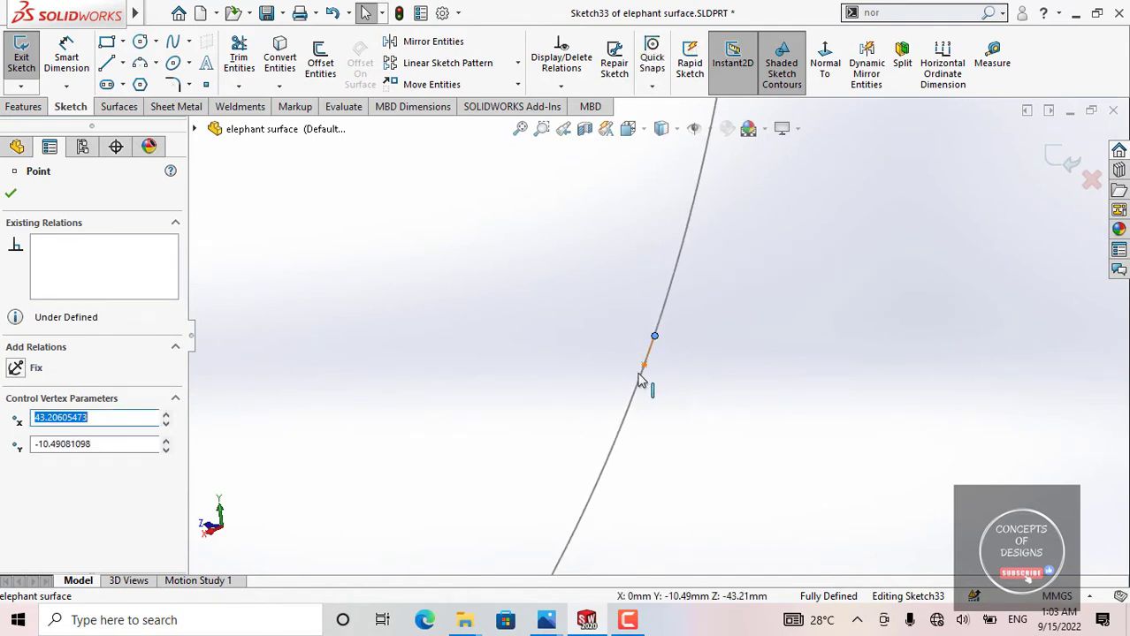
{"action": "scroll", "coordinate": [699, 395], "scroll_direction": "up", "scroll_amount": 5}
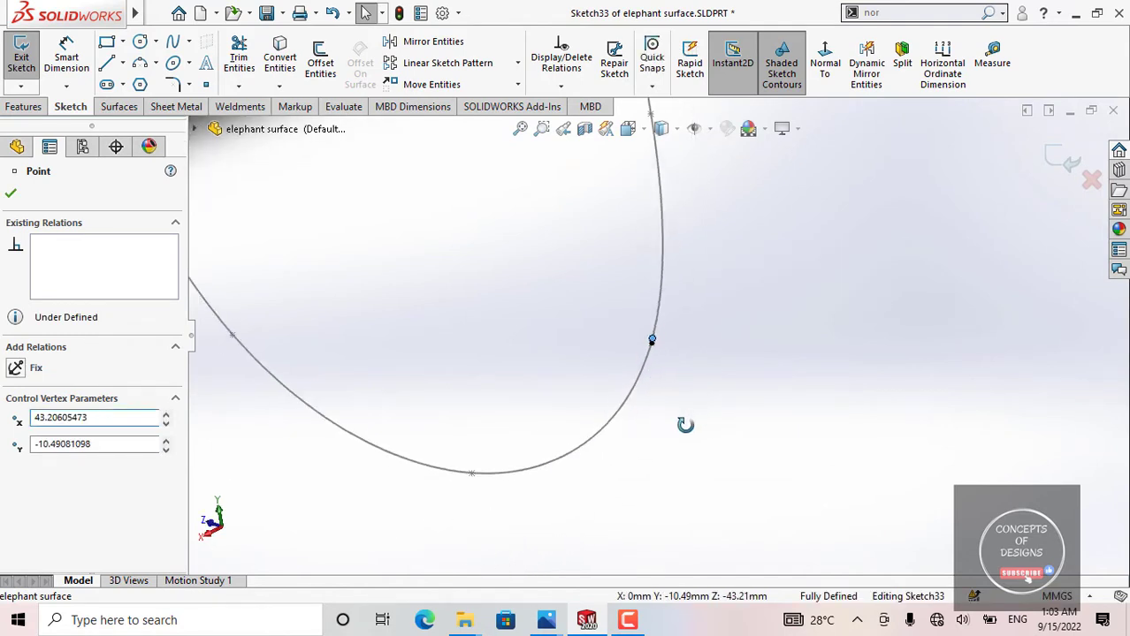
{"action": "scroll", "coordinate": [664, 332], "scroll_direction": "down", "scroll_amount": 6}
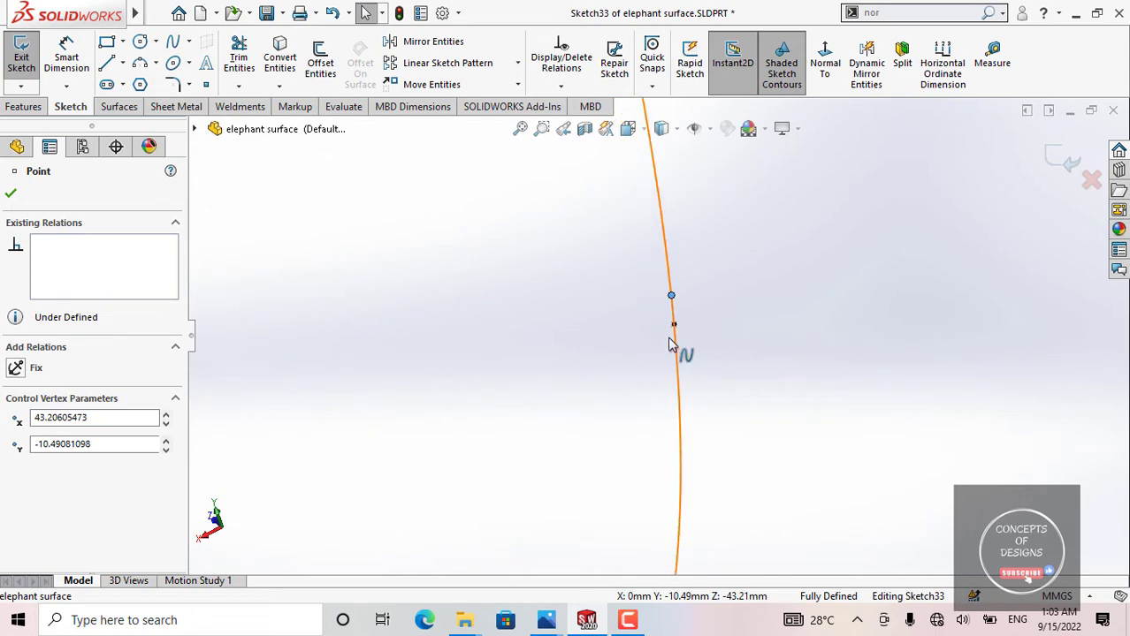
{"action": "mouse_move", "coordinate": [735, 297]}
{"action": "middle_mouse_down"}
{"action": "mouse_move", "coordinate": [752, 300]}
{"action": "mouse_move", "coordinate": [473, 290]}
{"action": "mouse_move", "coordinate": [419, 356]}
{"action": "mouse_move", "coordinate": [562, 291]}
{"action": "mouse_move", "coordinate": [543, 298]}
{"action": "mouse_move", "coordinate": [612, 284]}
{"action": "mouse_move", "coordinate": [658, 227]}
{"action": "middle_mouse_up"}
{"action": "scroll", "coordinate": [473, 289], "scroll_direction": "up", "scroll_amount": 6}
{"action": "scroll", "coordinate": [552, 343], "scroll_direction": "down", "scroll_amount": 5}
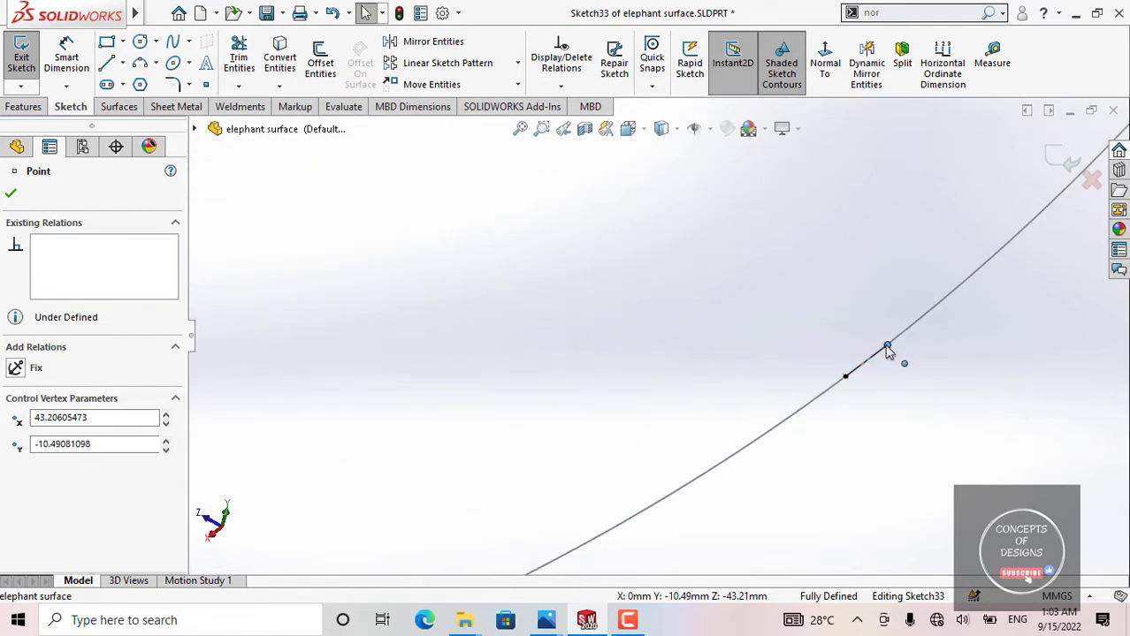
{"action": "scroll", "coordinate": [859, 442], "scroll_direction": "up", "scroll_amount": 6}
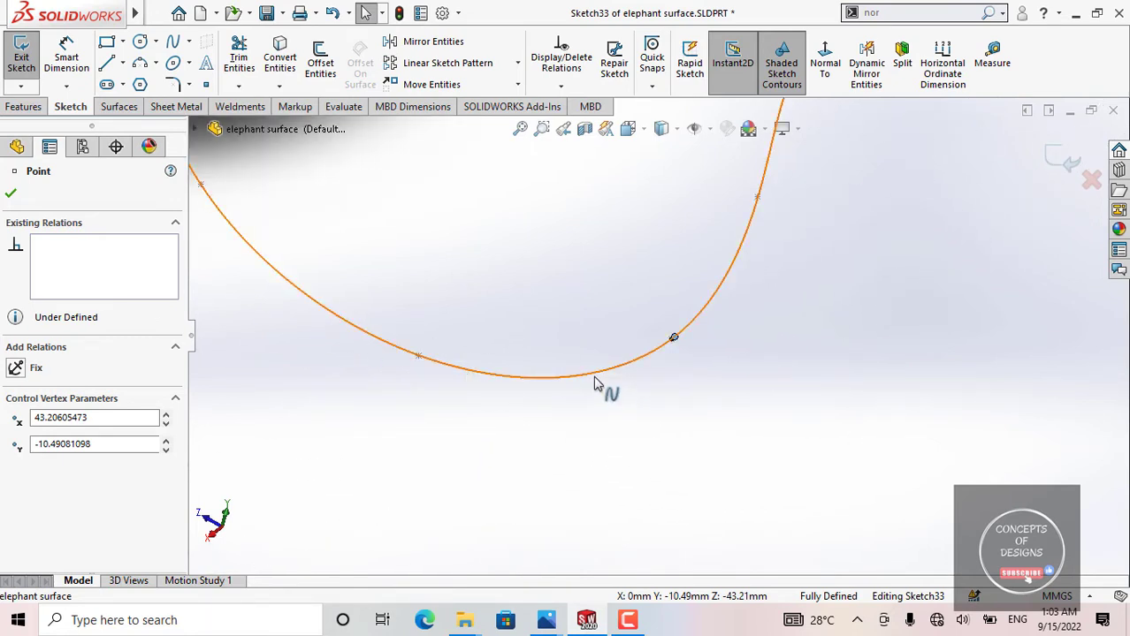
Step: Examine how Sketch33's short line sits along the Sketch26 spline and its points, then exit the sketch
{"action": "scroll", "coordinate": [677, 344], "scroll_direction": "down", "scroll_amount": 5}
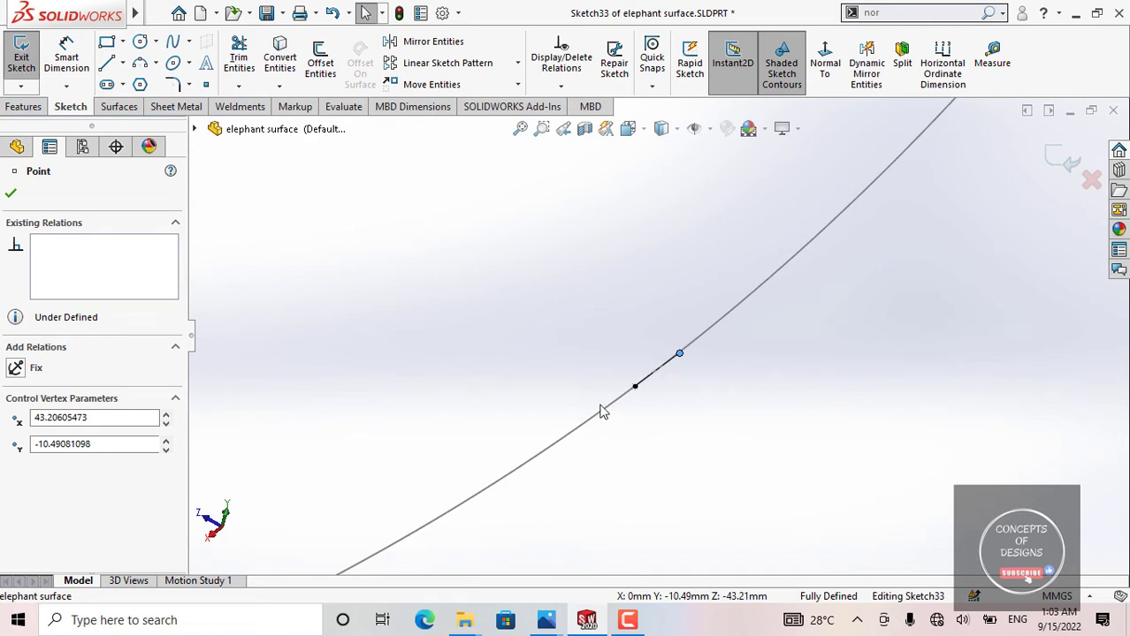
{"action": "scroll", "coordinate": [673, 369], "scroll_direction": "up", "scroll_amount": 8}
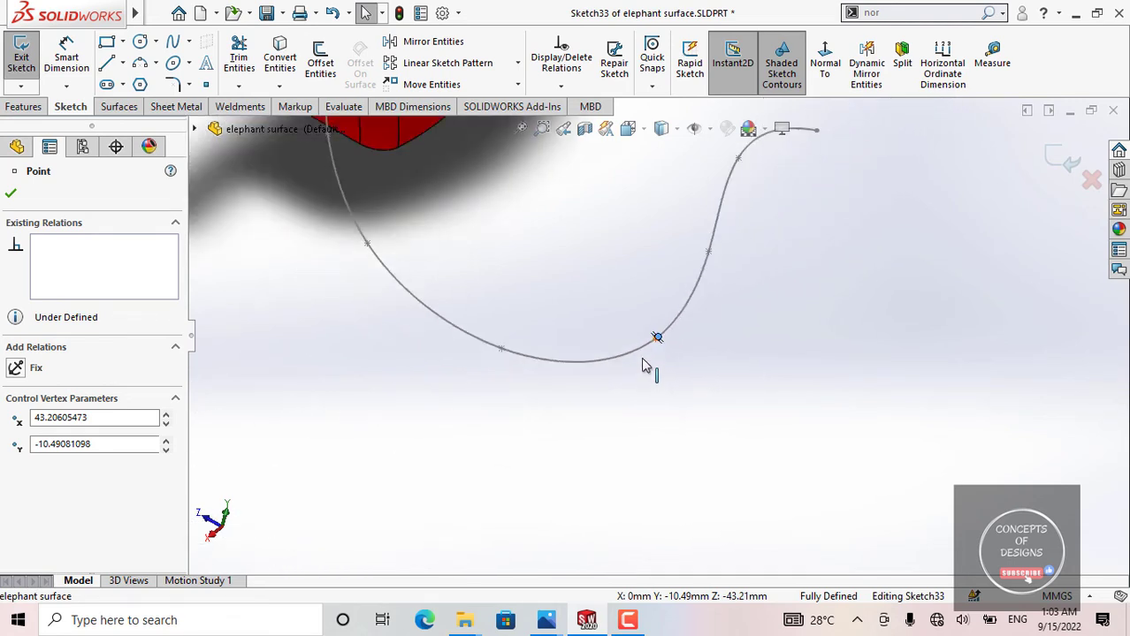
{"action": "middle_click_drag", "start_coordinate": [648, 343], "coordinate": [644, 222]}
{"action": "scroll", "coordinate": [607, 290], "scroll_direction": "down", "scroll_amount": 3}
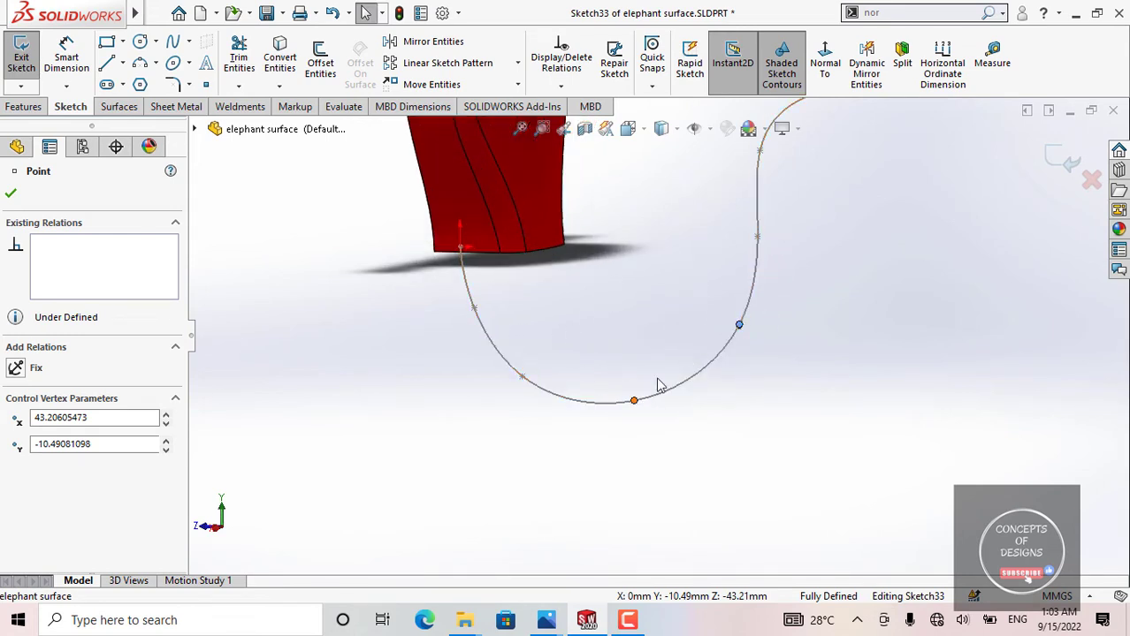
{"action": "scroll", "coordinate": [764, 242], "scroll_direction": "down", "scroll_amount": 3}
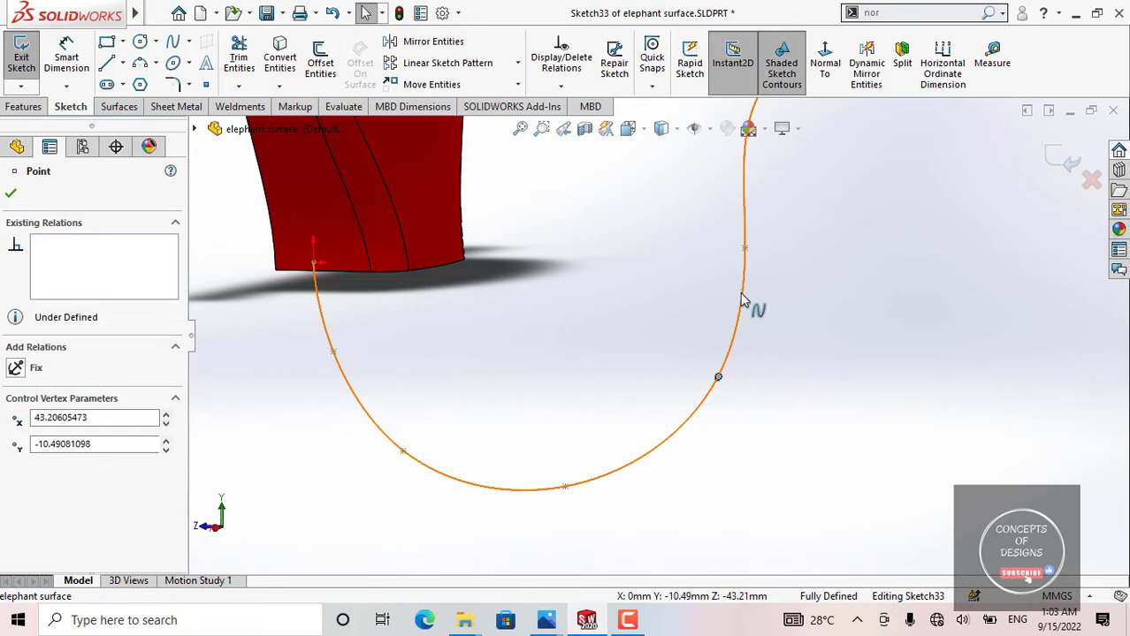
{"action": "scroll", "coordinate": [743, 301], "scroll_direction": "up", "scroll_amount": 3}
{"action": "scroll", "coordinate": [698, 327], "scroll_direction": "down", "scroll_amount": 2}
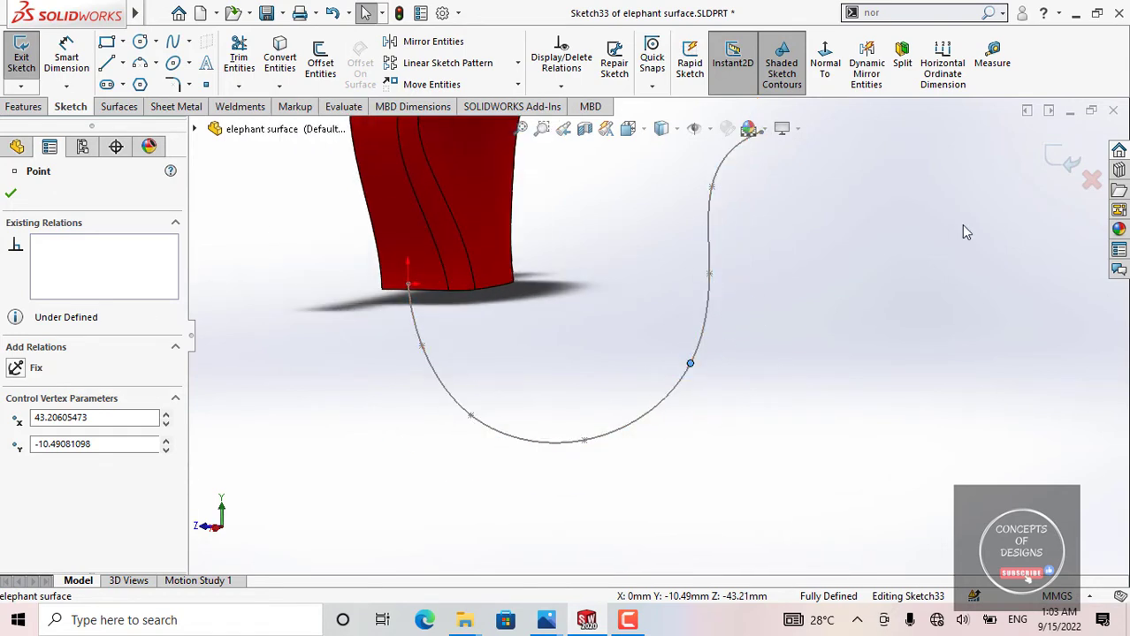
{"action": "left_click", "coordinate": [1052, 166]}
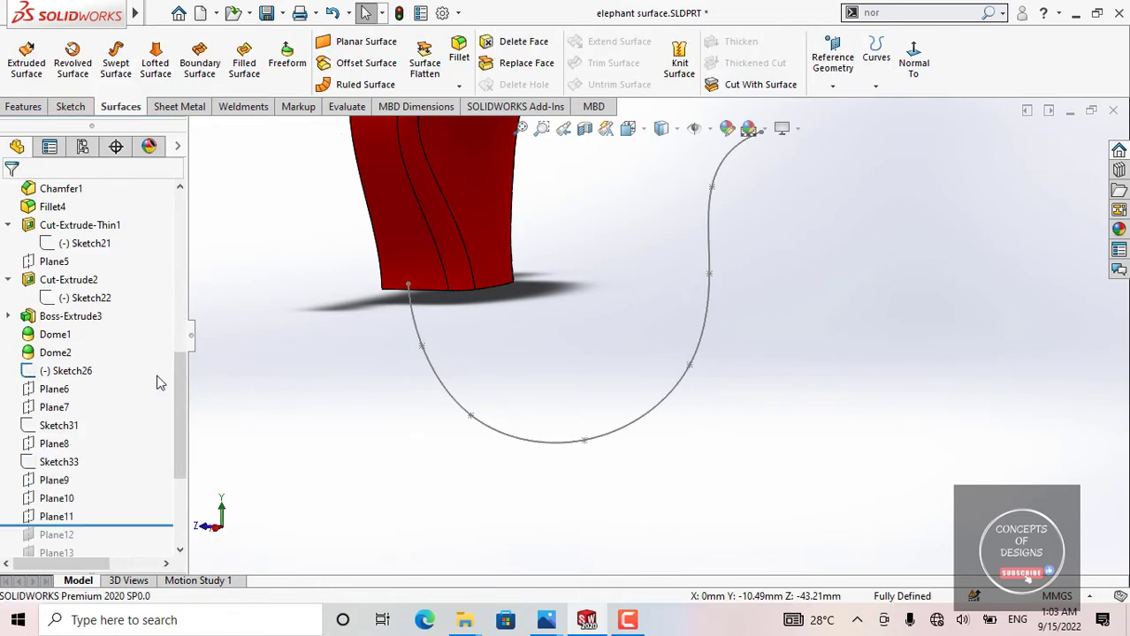
Step: Highlight Plane6 and Plane8 to locate them along the Sketch26 spline
{"action": "left_click", "coordinate": [53, 388]}
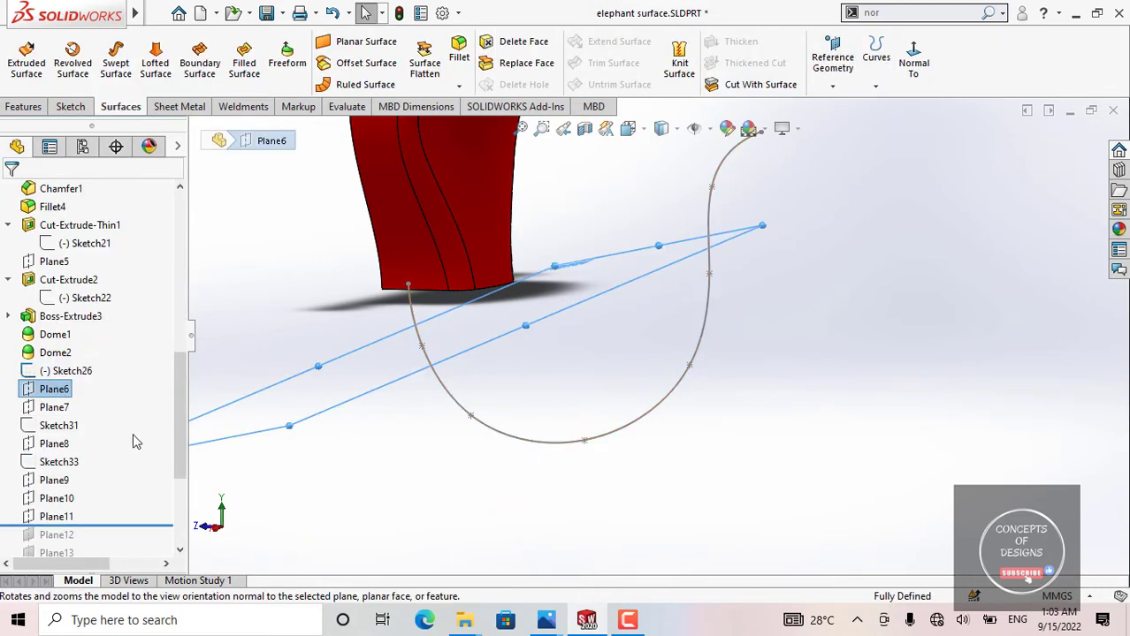
{"action": "left_click", "coordinate": [55, 444]}
{"action": "scroll", "coordinate": [564, 418], "scroll_direction": "down", "scroll_amount": 2}
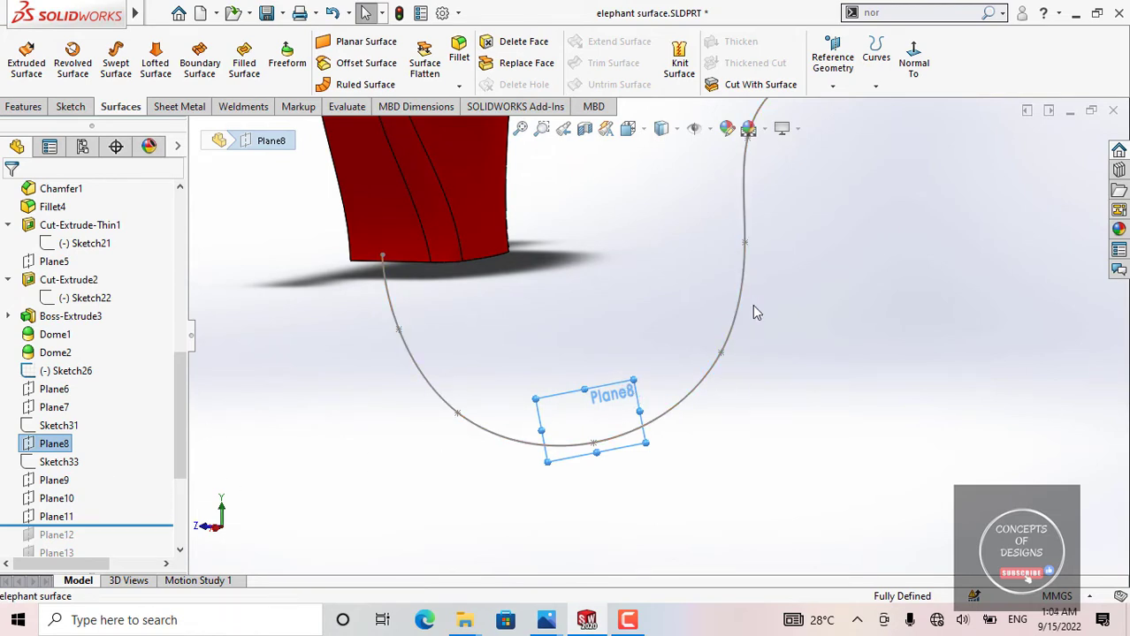
{"action": "middle_click_drag", "start_coordinate": [756, 312], "coordinate": [289, 471]}
Step: Roll the history forward past Plane14, then back to just after Plane13
{"action": "scroll", "coordinate": [165, 442], "scroll_direction": "down", "scroll_amount": 3}
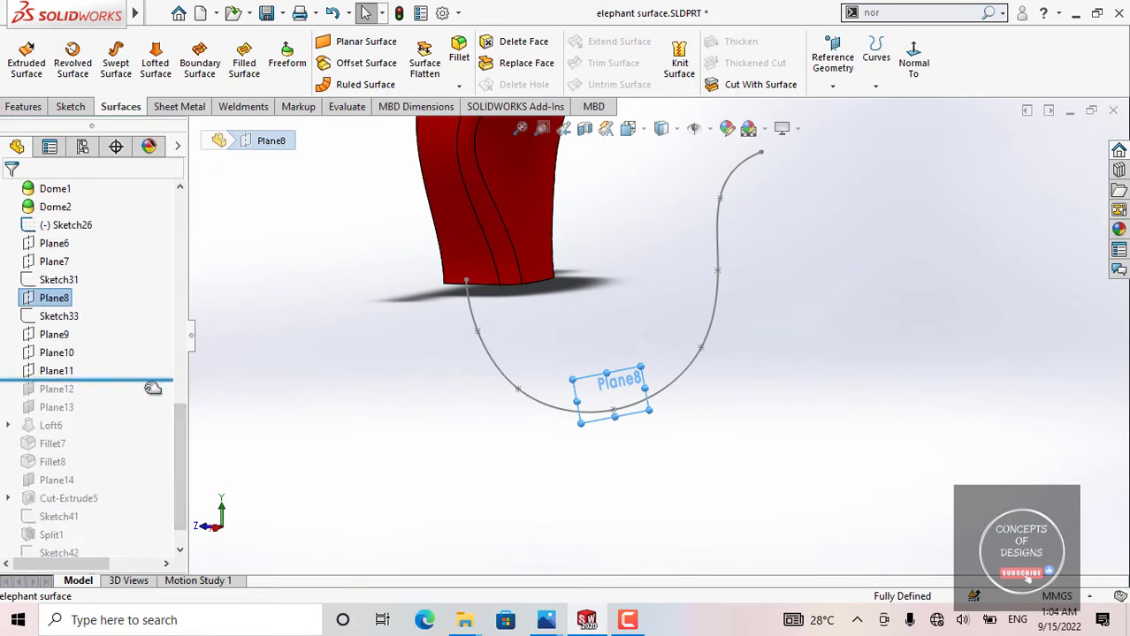
{"action": "left_click_drag", "start_coordinate": [153, 388], "coordinate": [119, 487]}
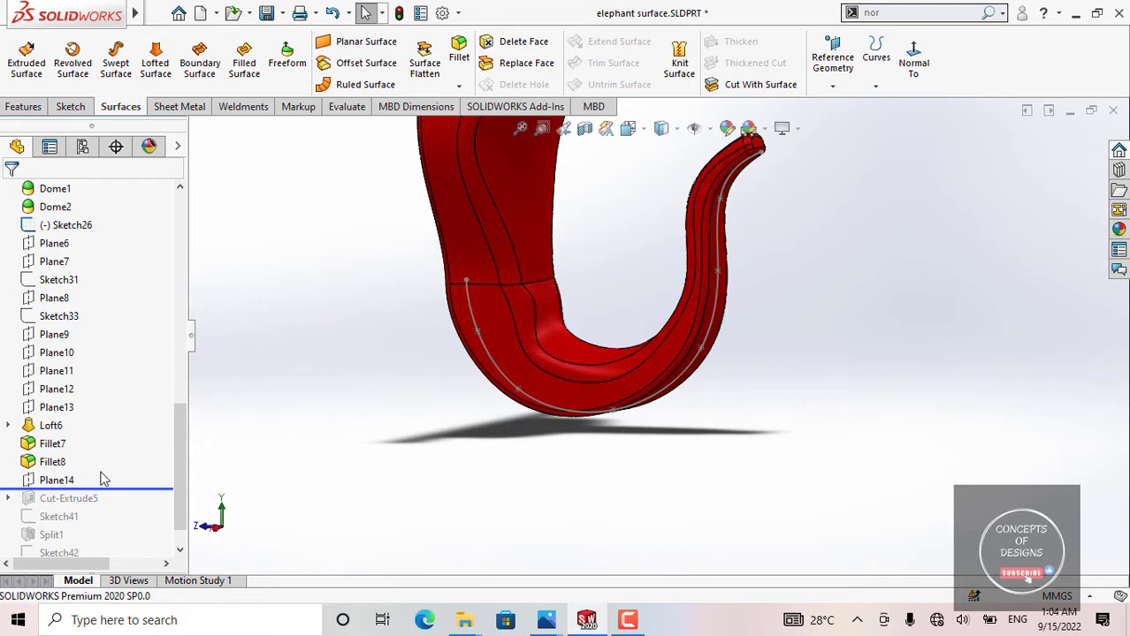
{"action": "left_click_drag", "start_coordinate": [116, 489], "coordinate": [107, 414]}
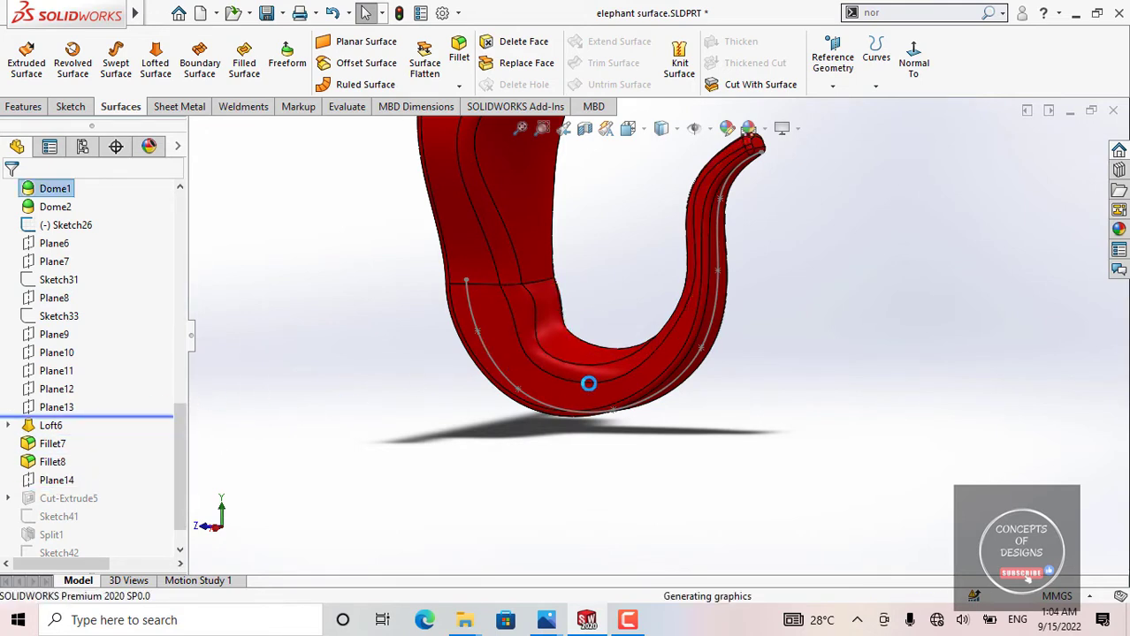
Step: Highlight Plane13, examine its placement relative to the spline's end, and clear the selection
{"action": "left_click", "coordinate": [69, 408]}
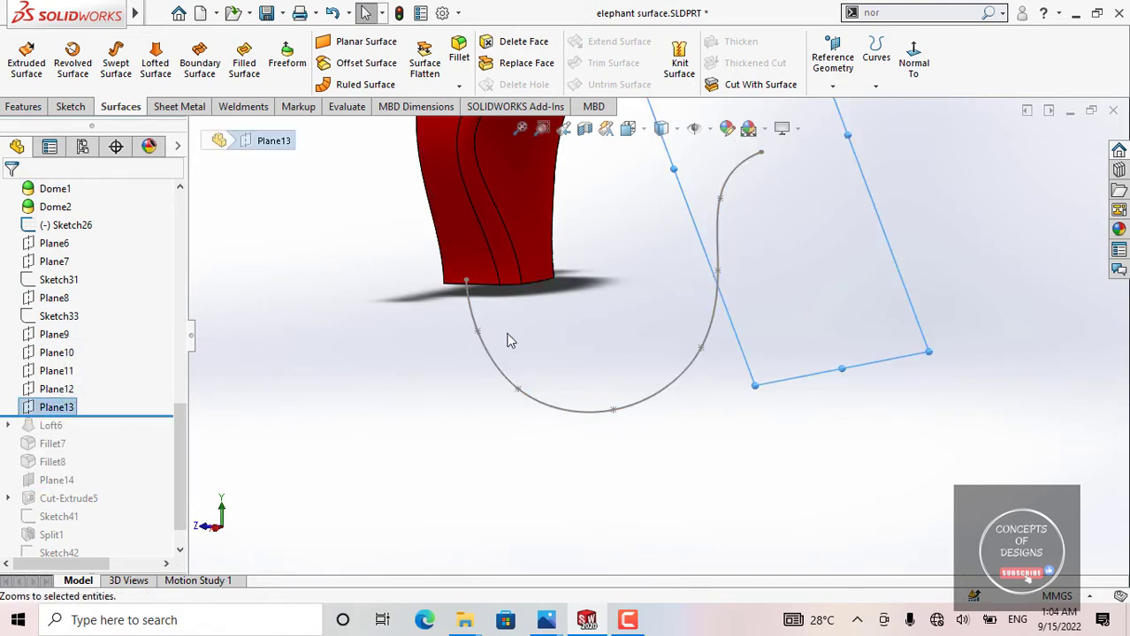
{"action": "scroll", "coordinate": [656, 332], "scroll_direction": "up", "scroll_amount": 4}
{"action": "mouse_move", "coordinate": [697, 272]}
{"action": "middle_mouse_down"}
{"action": "mouse_move", "coordinate": [667, 300]}
{"action": "mouse_move", "coordinate": [698, 256]}
{"action": "middle_mouse_up"}
{"action": "scroll", "coordinate": [681, 279], "scroll_direction": "down", "scroll_amount": 5}
{"action": "scroll", "coordinate": [676, 272], "scroll_direction": "up", "scroll_amount": 6}
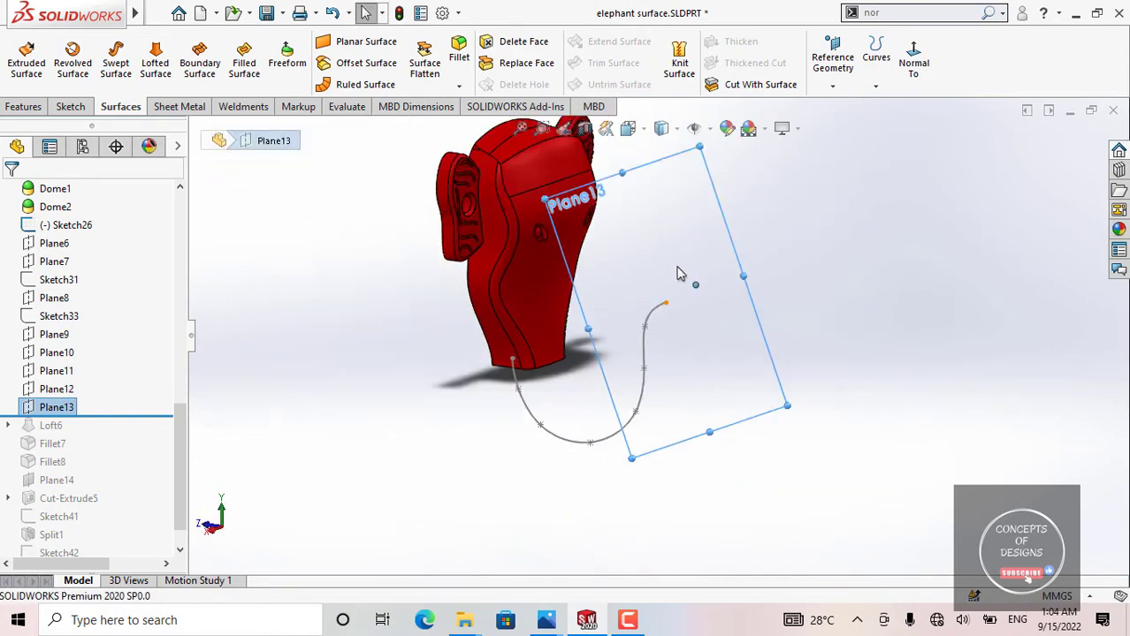
{"action": "left_click", "coordinate": [454, 406]}
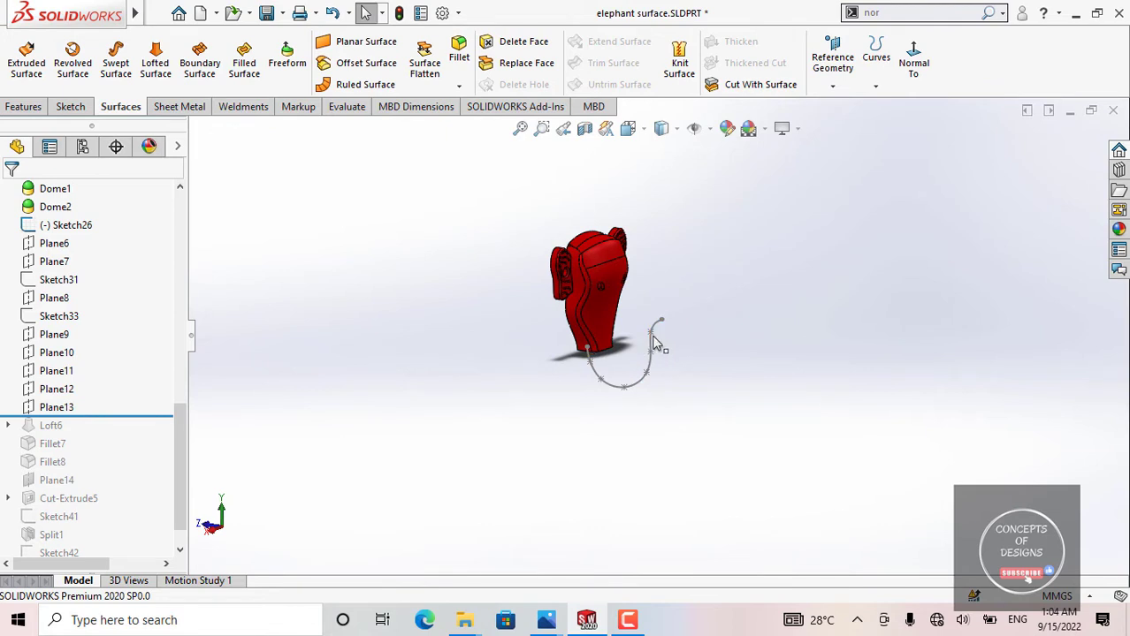
Step: Roll the history forward to include Loft6 and expand the feature to list its profile sketches
{"action": "scroll", "coordinate": [602, 318], "scroll_direction": "down", "scroll_amount": 4}
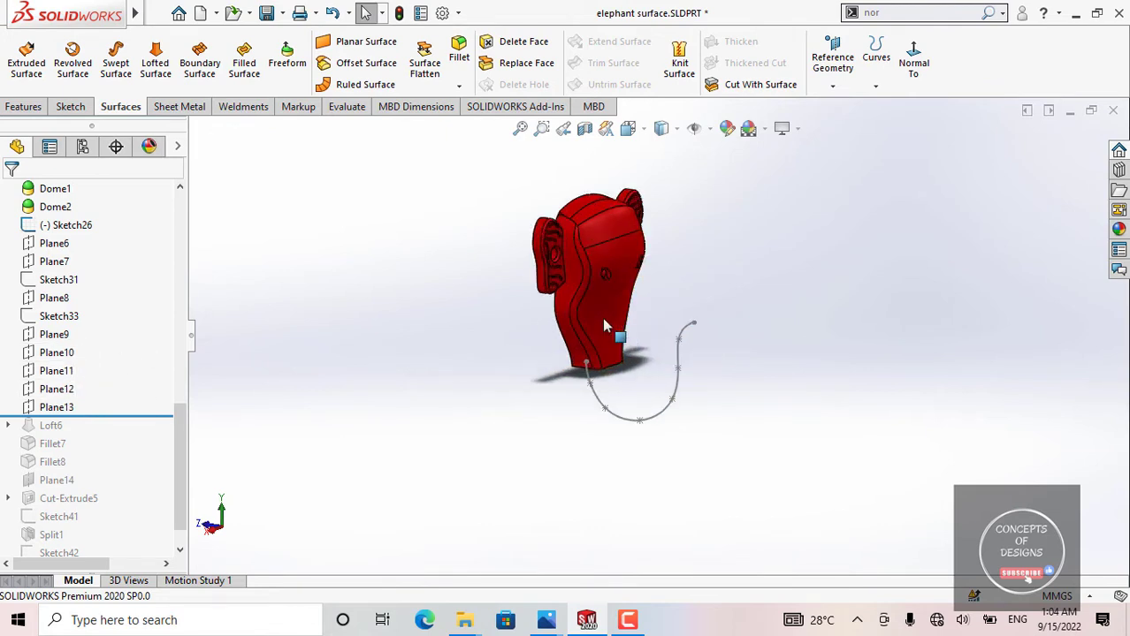
{"action": "middle_click_drag", "start_coordinate": [612, 368], "coordinate": [642, 293]}
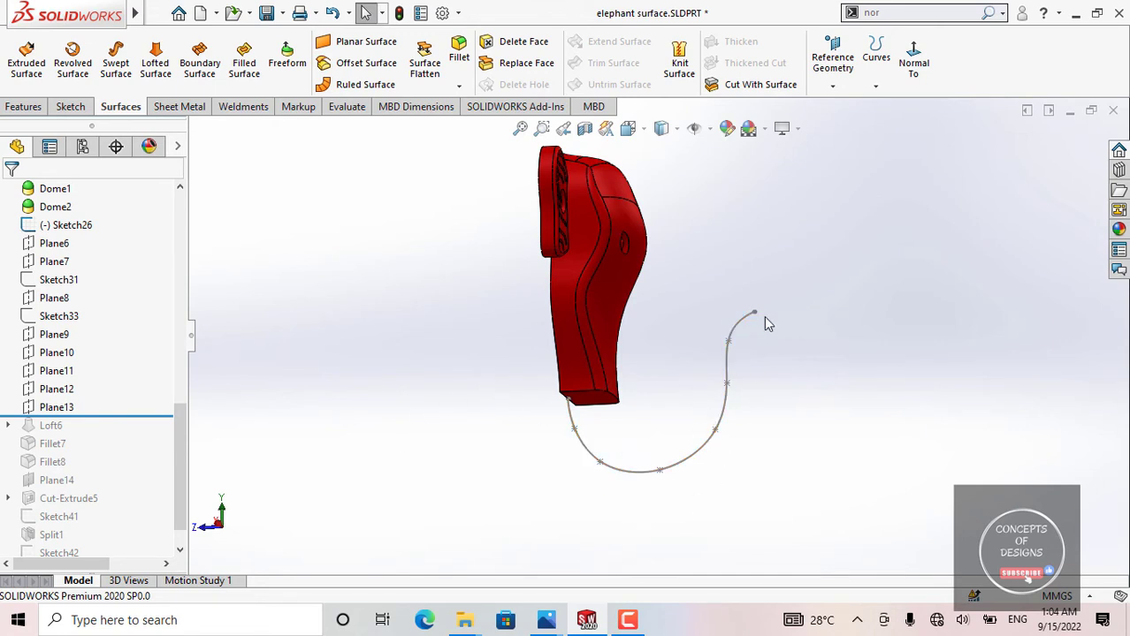
{"action": "scroll", "coordinate": [89, 334], "scroll_direction": "up", "scroll_amount": 2}
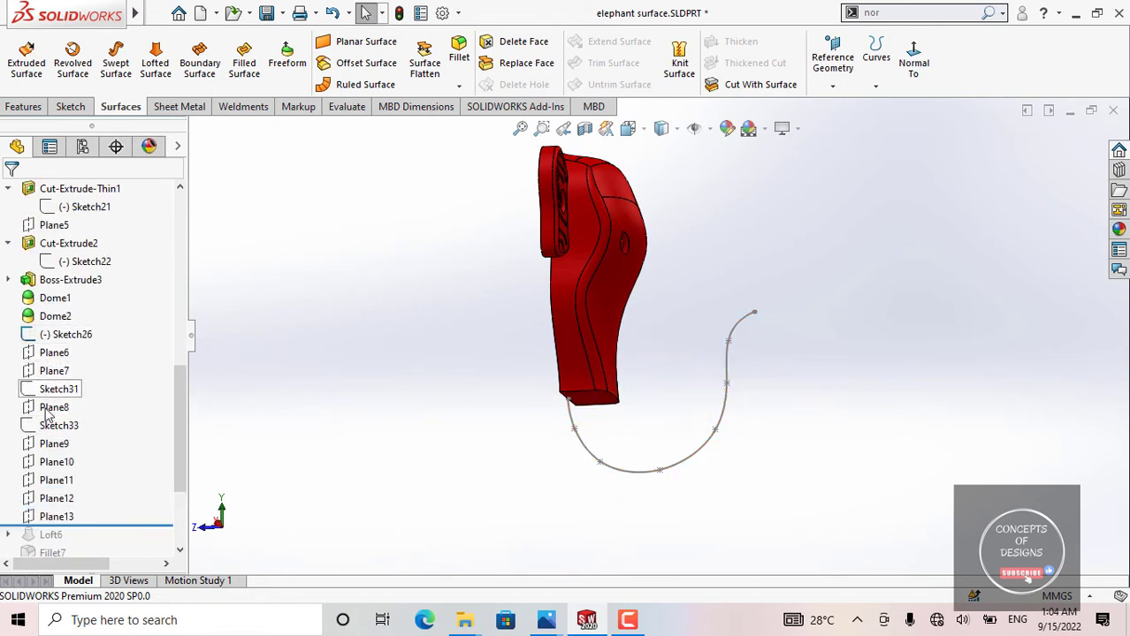
{"action": "scroll", "coordinate": [82, 430], "scroll_direction": "down", "scroll_amount": 2}
{"action": "left_click_drag", "start_coordinate": [96, 414], "coordinate": [98, 427]}
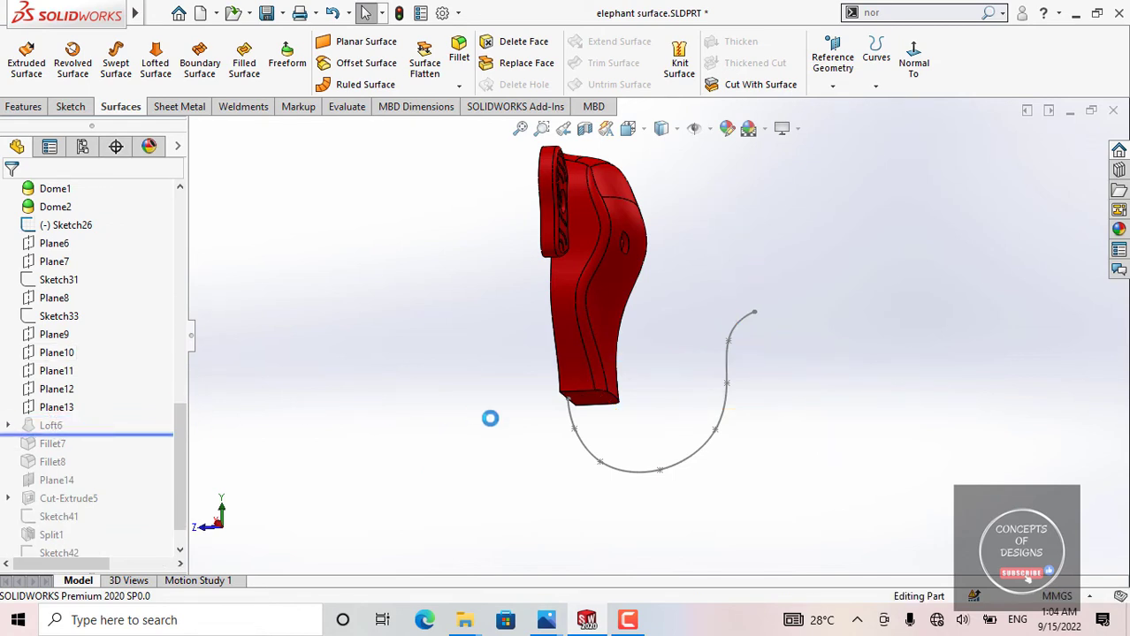
{"action": "left_click", "coordinate": [8, 426]}
Step: Open Sketch29 for editing, examine its profile on the trunk's end face, and exit the sketch
{"action": "left_click", "coordinate": [78, 407]}
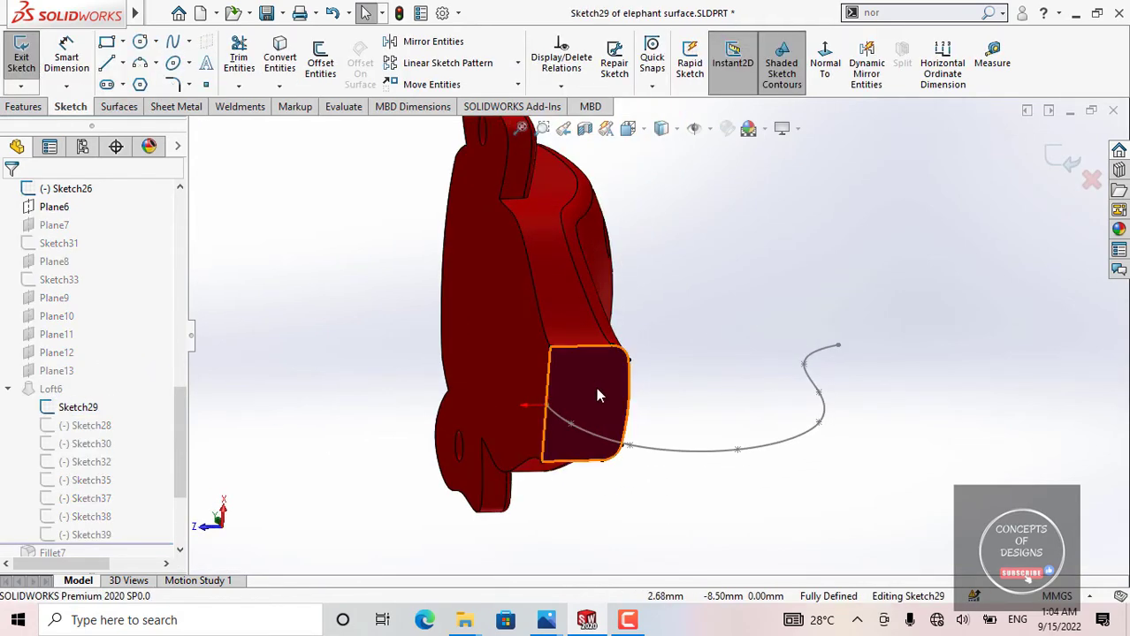
{"action": "left_click", "coordinate": [580, 378]}
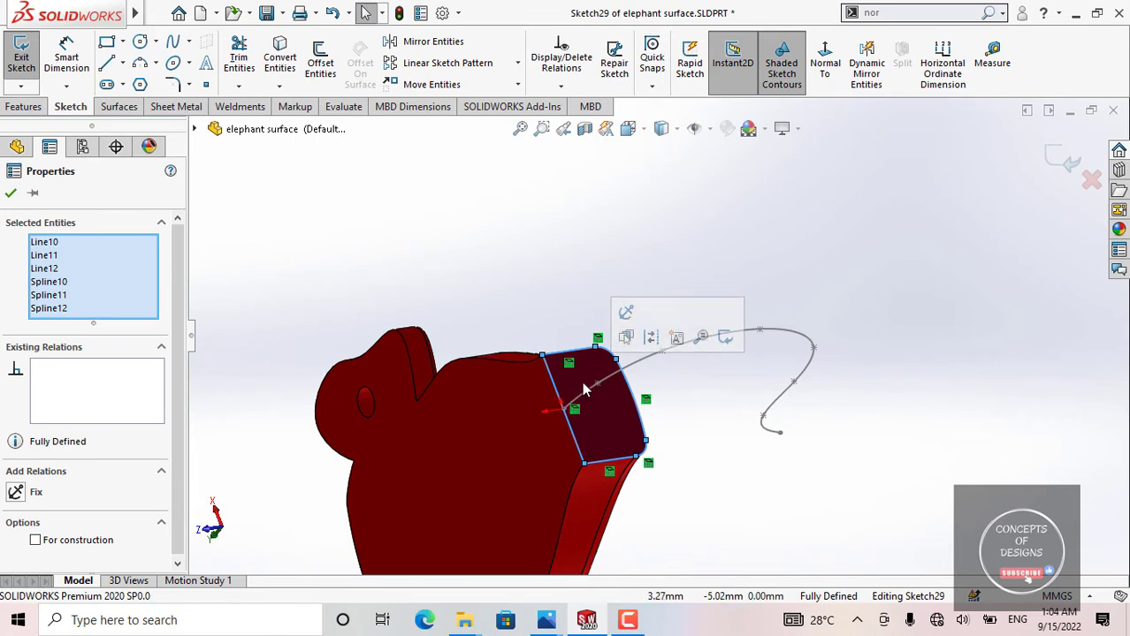
{"action": "mouse_move", "coordinate": [581, 381]}
{"action": "middle_mouse_down"}
{"action": "mouse_move", "coordinate": [532, 230]}
{"action": "mouse_move", "coordinate": [497, 378]}
{"action": "middle_mouse_up"}
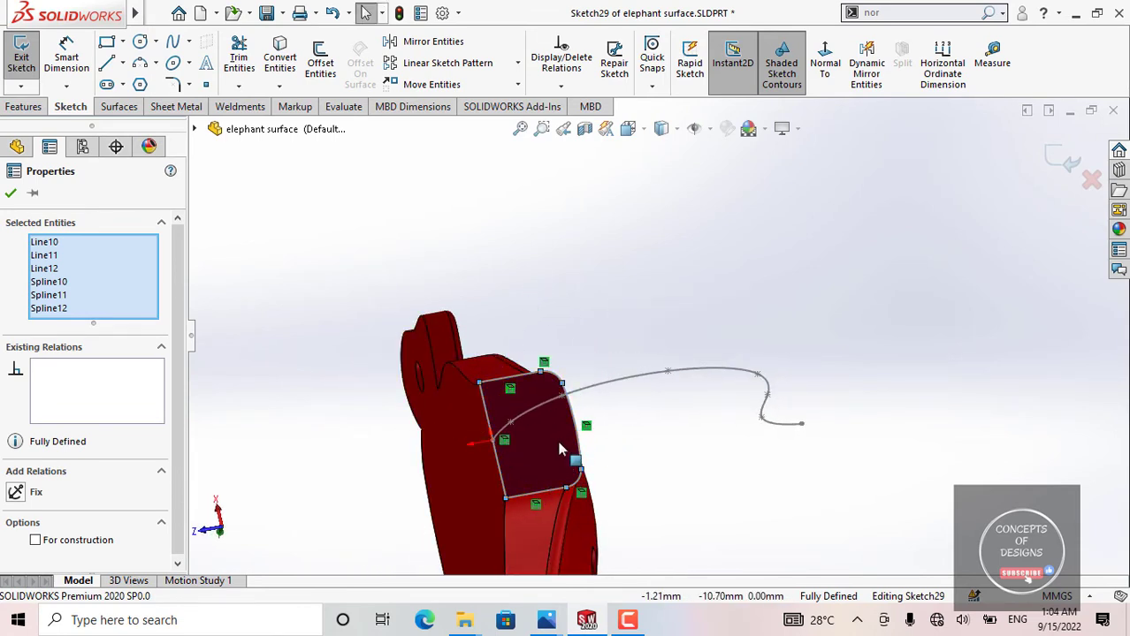
{"action": "middle_click_drag", "start_coordinate": [543, 364], "coordinate": [482, 518]}
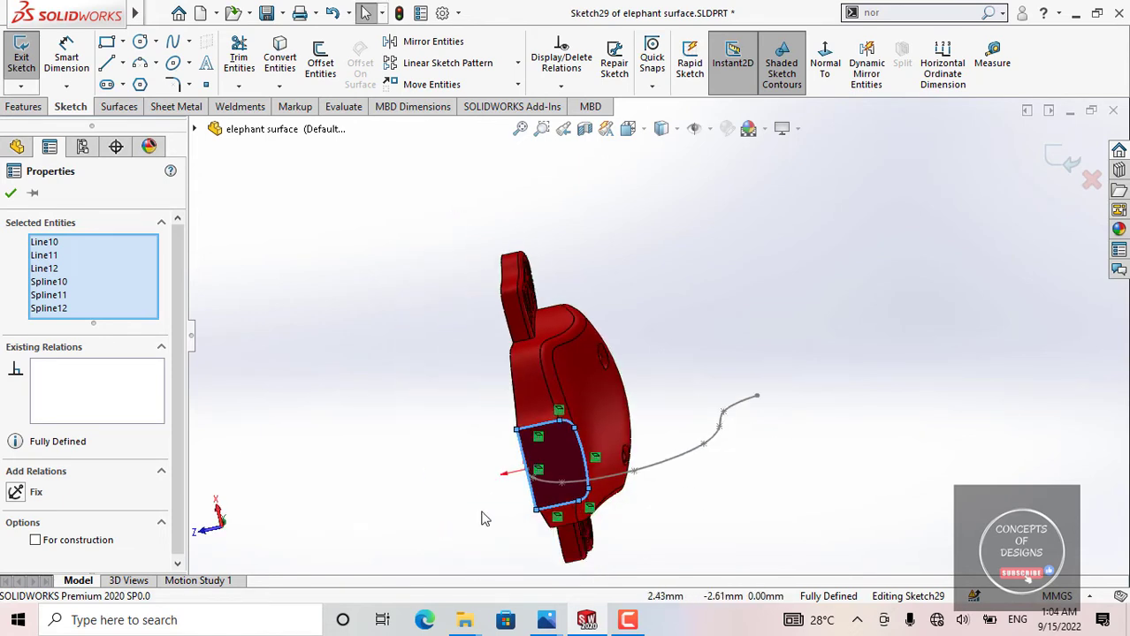
{"action": "left_click", "coordinate": [11, 194]}
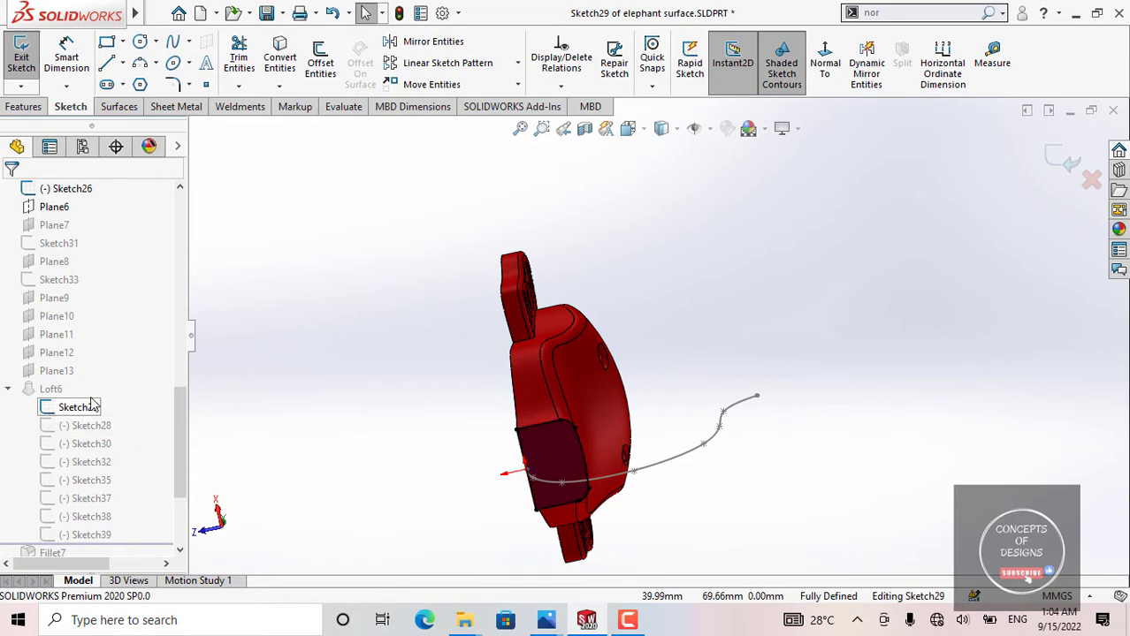
{"action": "left_click", "coordinate": [22, 60]}
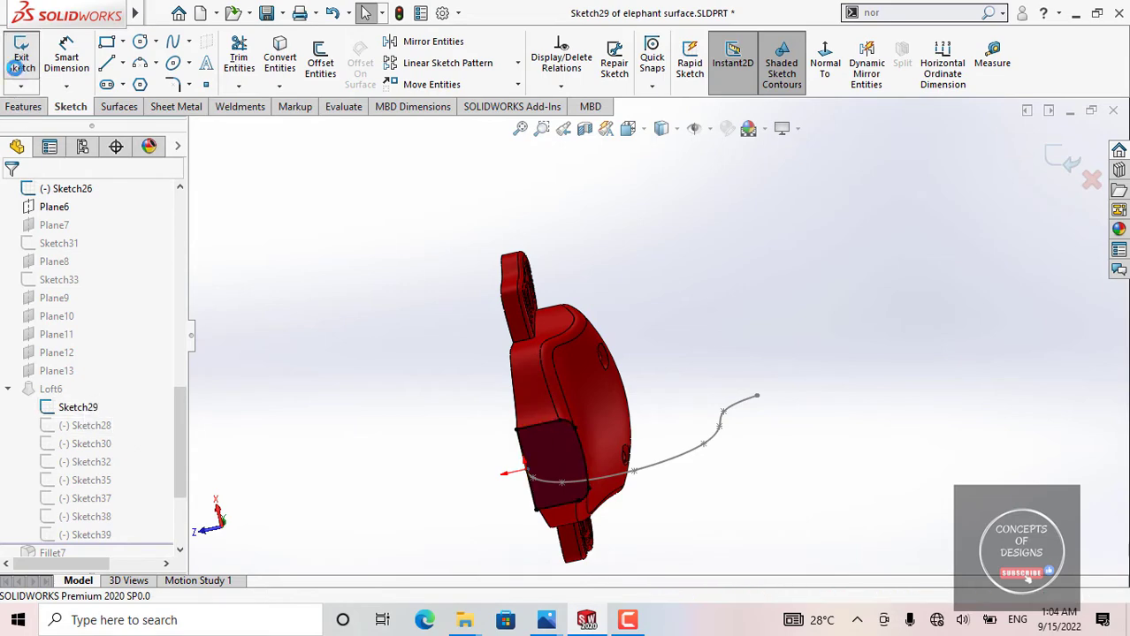
Step: Open Sketch28 for editing, view its profile face-on, and exit the sketch
{"action": "left_click", "coordinate": [106, 432]}
{"action": "left_click", "coordinate": [121, 380]}
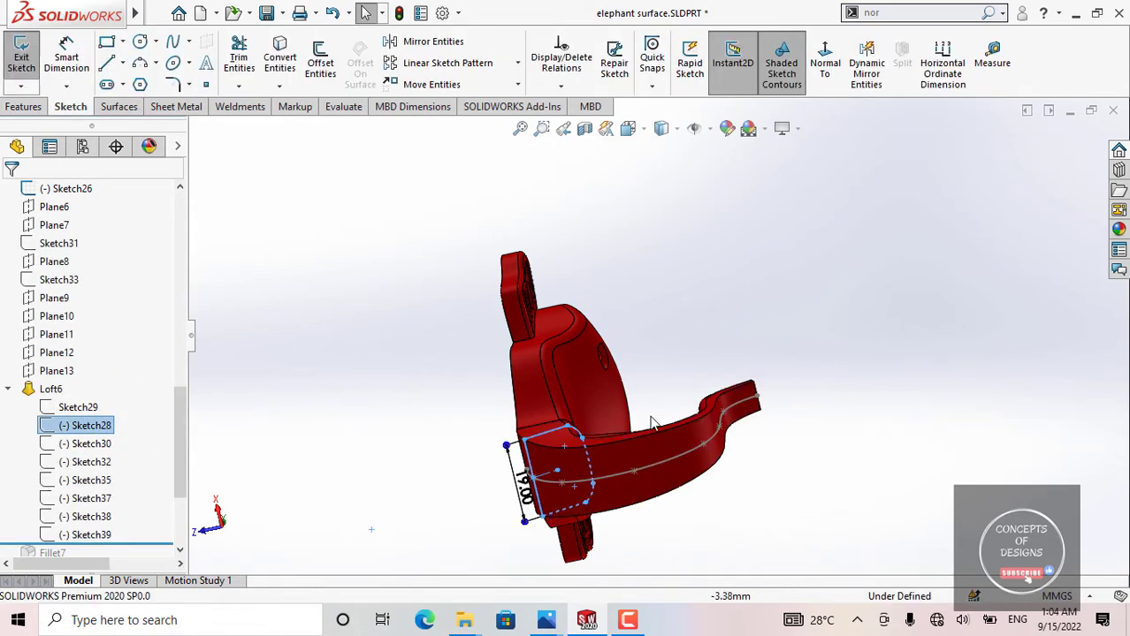
{"action": "left_click", "coordinate": [825, 60]}
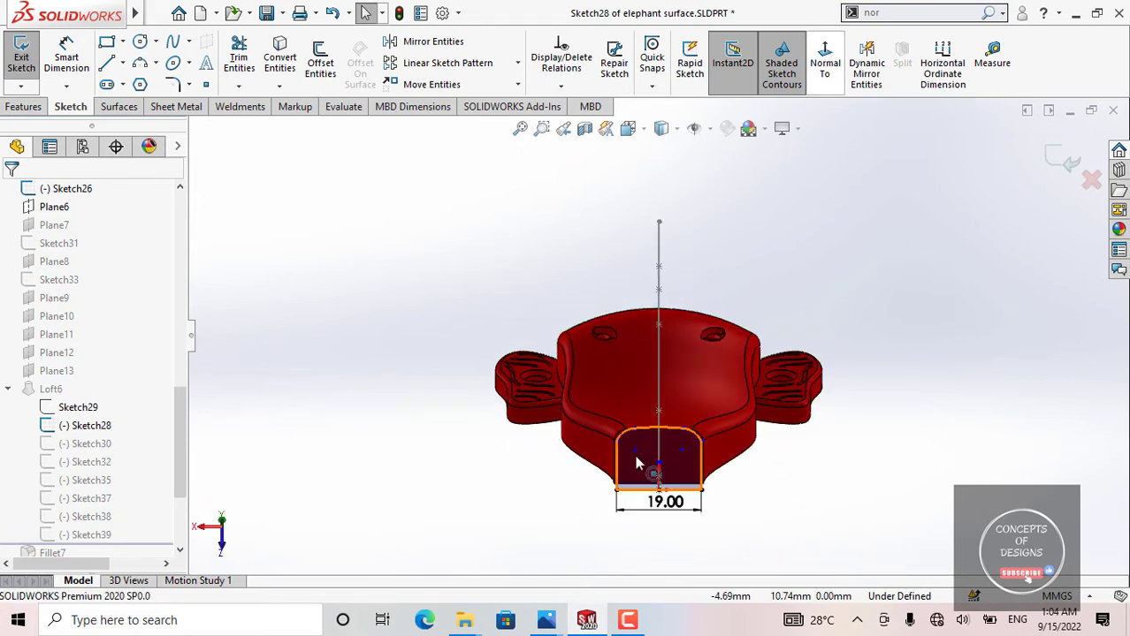
{"action": "scroll", "coordinate": [658, 460], "scroll_direction": "up", "scroll_amount": 3}
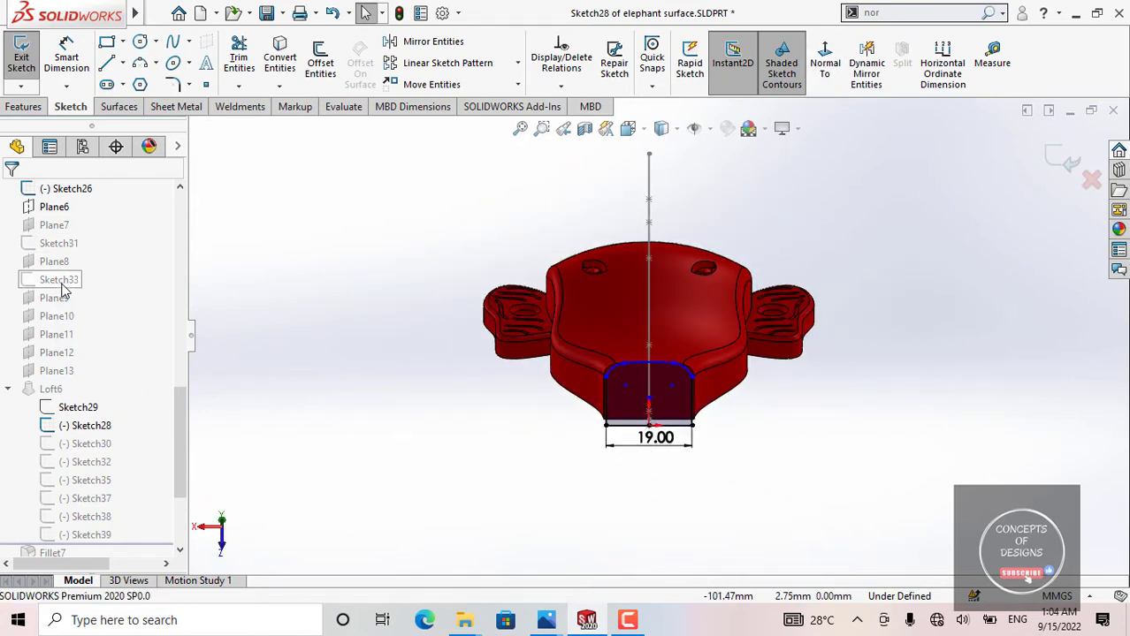
{"action": "scroll", "coordinate": [62, 291], "scroll_direction": "up", "scroll_amount": 3}
{"action": "middle_click_drag", "start_coordinate": [503, 366], "coordinate": [638, 467]}
{"action": "left_click", "coordinate": [22, 58]}
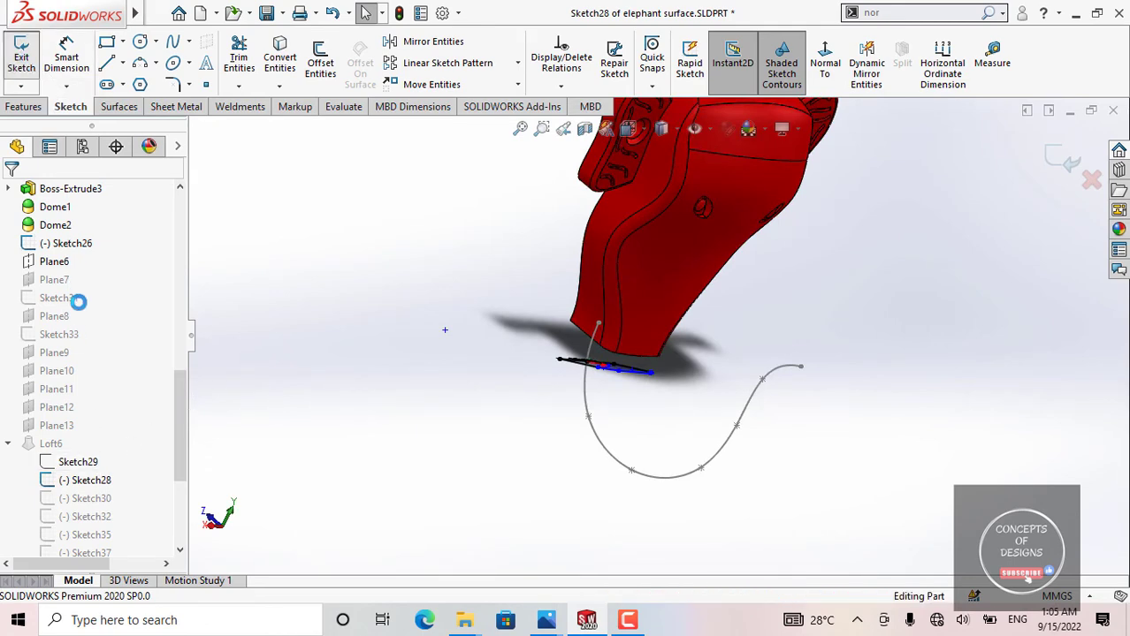
Step: Reopen Sketch28, dimension the profile's height from the base midpoint to the top arc, and exit the sketch
{"action": "left_click", "coordinate": [94, 482]}
{"action": "left_click", "coordinate": [108, 429]}
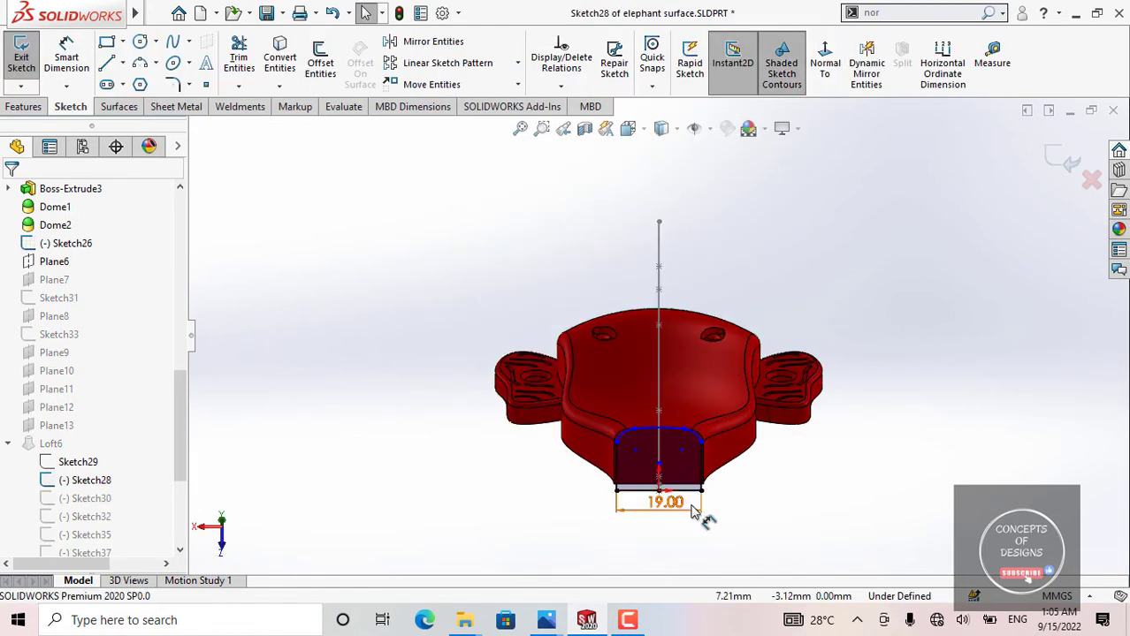
{"action": "scroll", "coordinate": [692, 512], "scroll_direction": "down", "scroll_amount": 5}
{"action": "scroll", "coordinate": [630, 412], "scroll_direction": "up", "scroll_amount": 2}
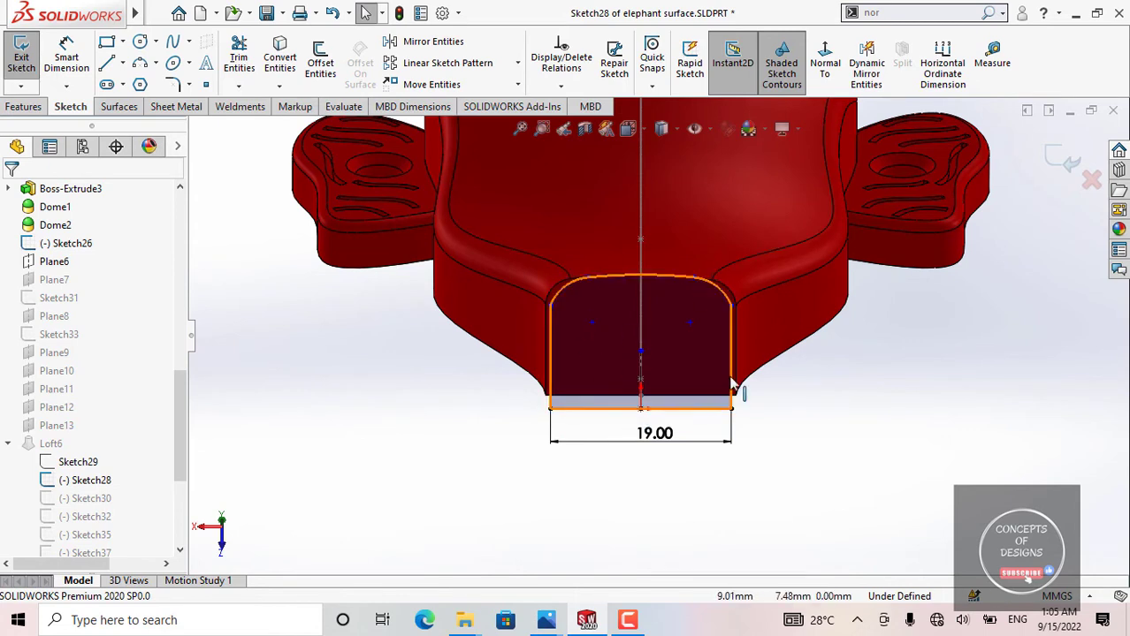
{"action": "right_click_drag", "start_coordinate": [785, 482], "coordinate": [787, 402]}
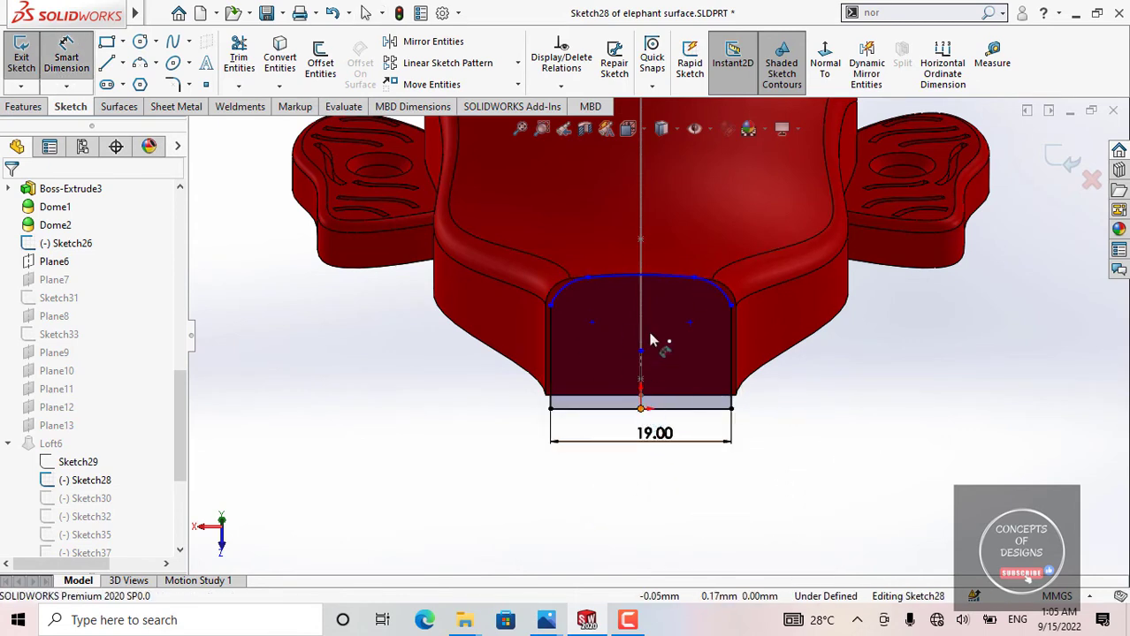
{"action": "left_click", "coordinate": [641, 277]}
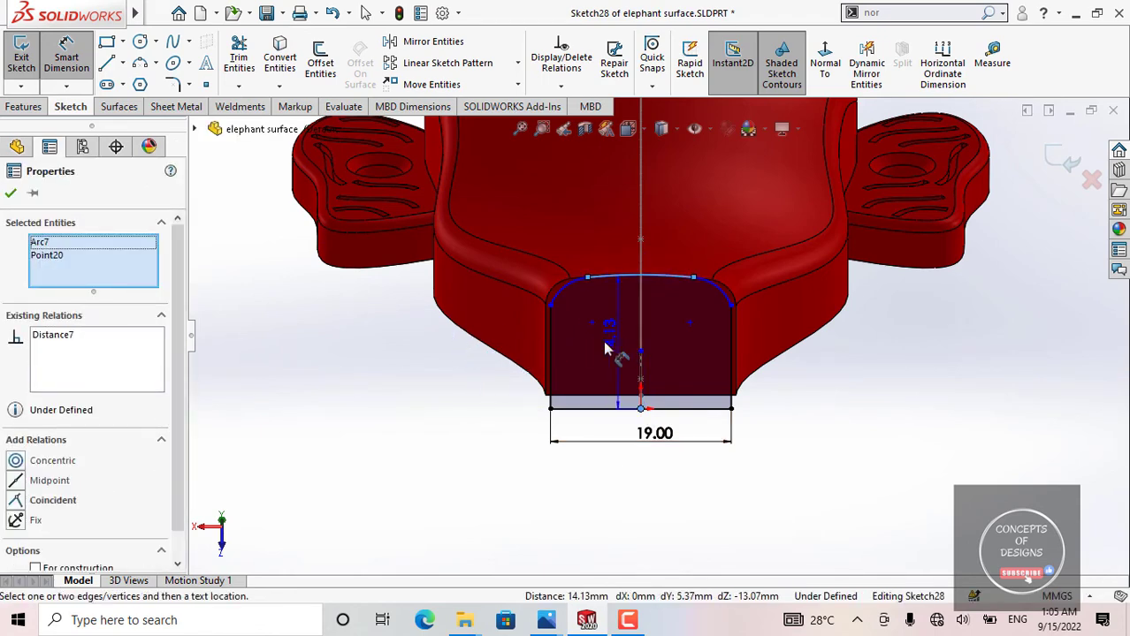
{"action": "left_click", "coordinate": [442, 343]}
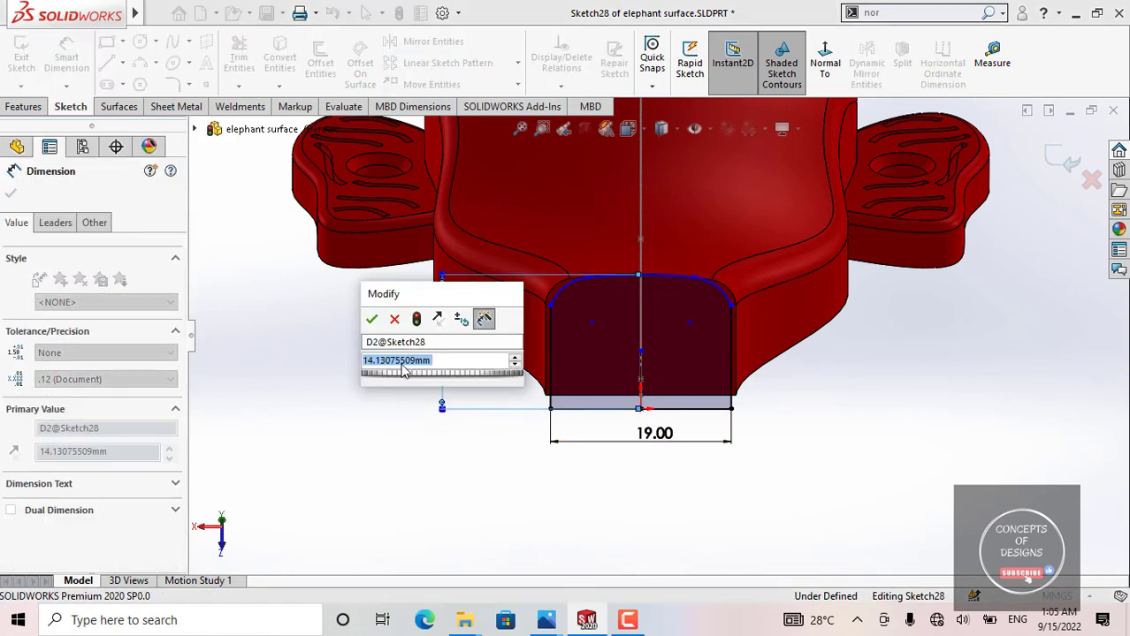
{"action": "left_click", "coordinate": [371, 320]}
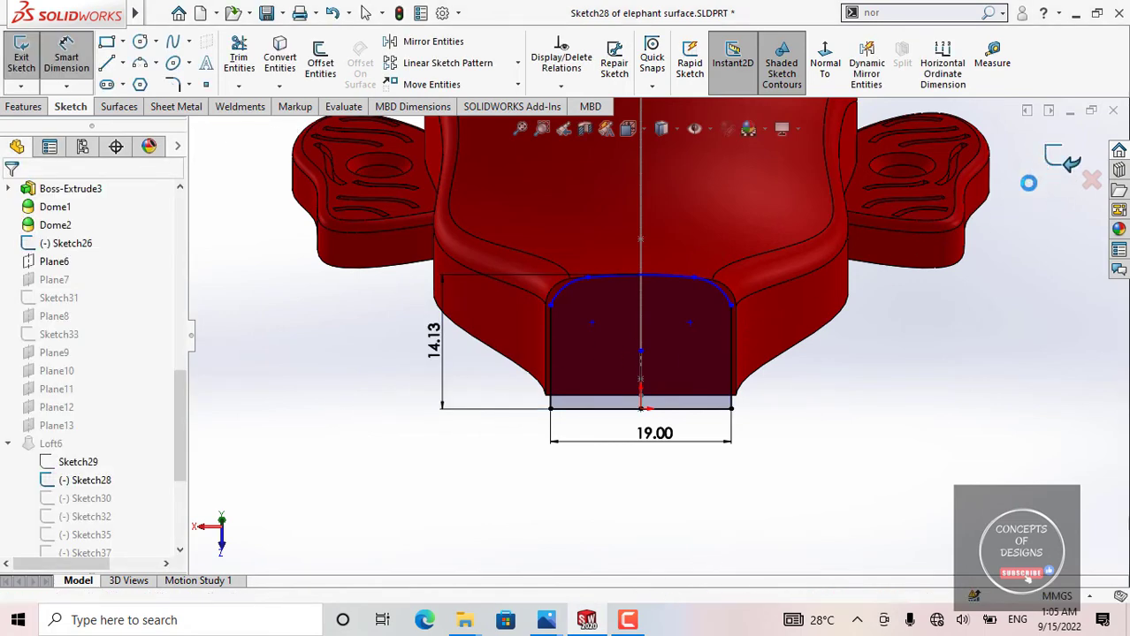
{"action": "left_click", "coordinate": [1059, 159]}
{"action": "mouse_move", "coordinate": [537, 333]}
{"action": "middle_mouse_down"}
{"action": "mouse_move", "coordinate": [567, 308]}
{"action": "mouse_move", "coordinate": [583, 408]}
{"action": "mouse_move", "coordinate": [625, 431]}
{"action": "mouse_move", "coordinate": [588, 373]}
{"action": "mouse_move", "coordinate": [612, 387]}
{"action": "middle_mouse_up"}
{"action": "scroll", "coordinate": [112, 453], "scroll_direction": "down", "scroll_amount": 2}
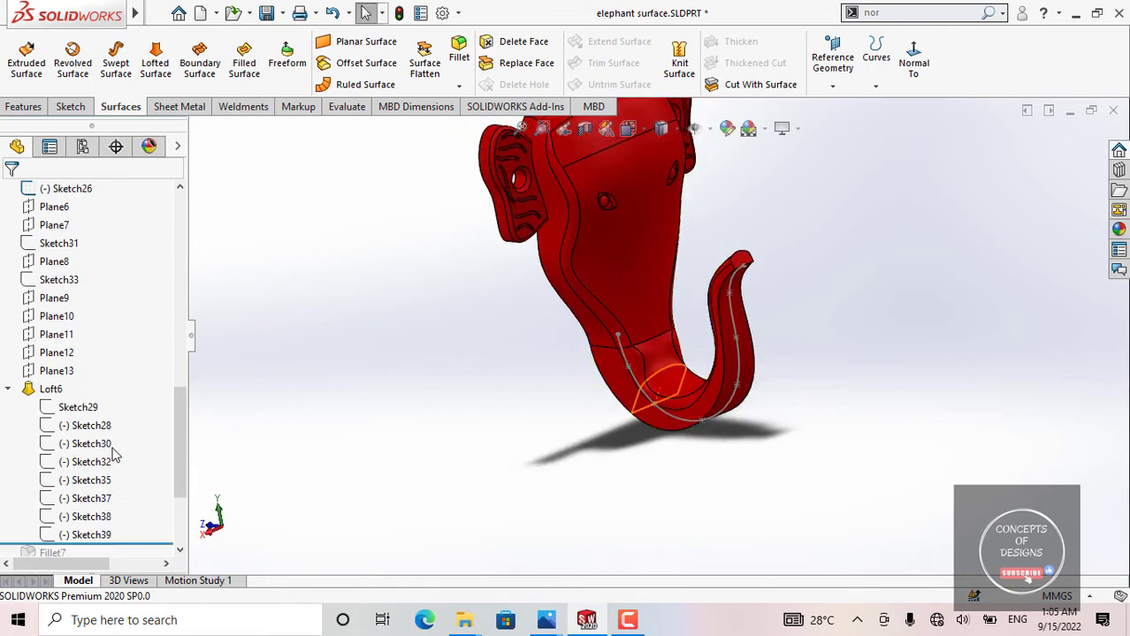
Step: Open the Sketch32 trunk profile for editing and view it face-on
{"action": "left_click", "coordinate": [92, 372]}
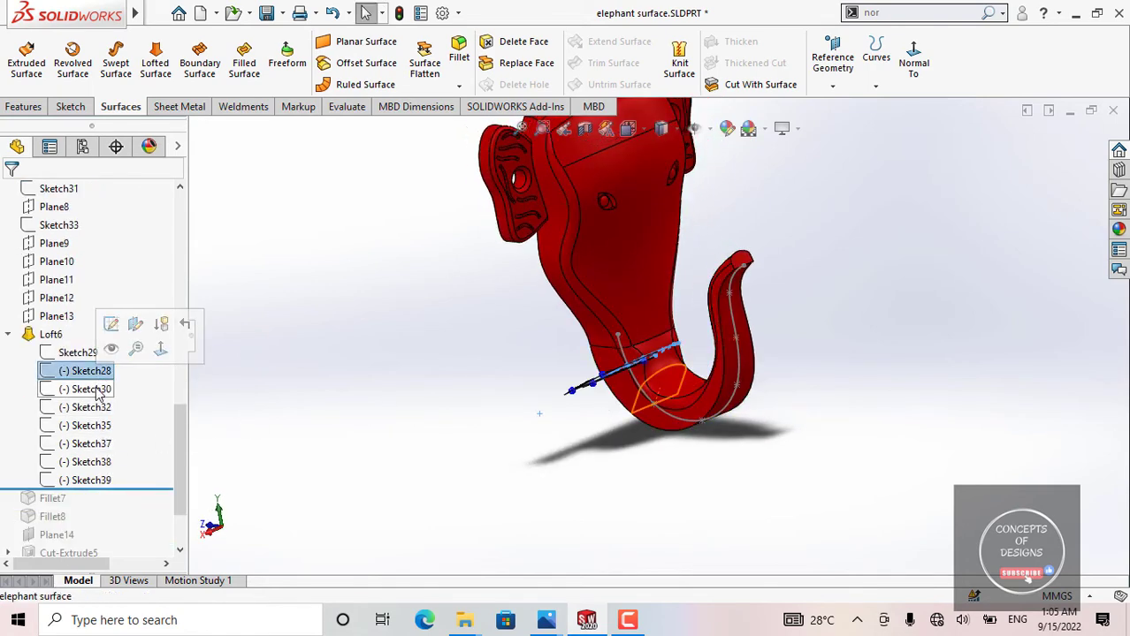
{"action": "left_click", "coordinate": [91, 409]}
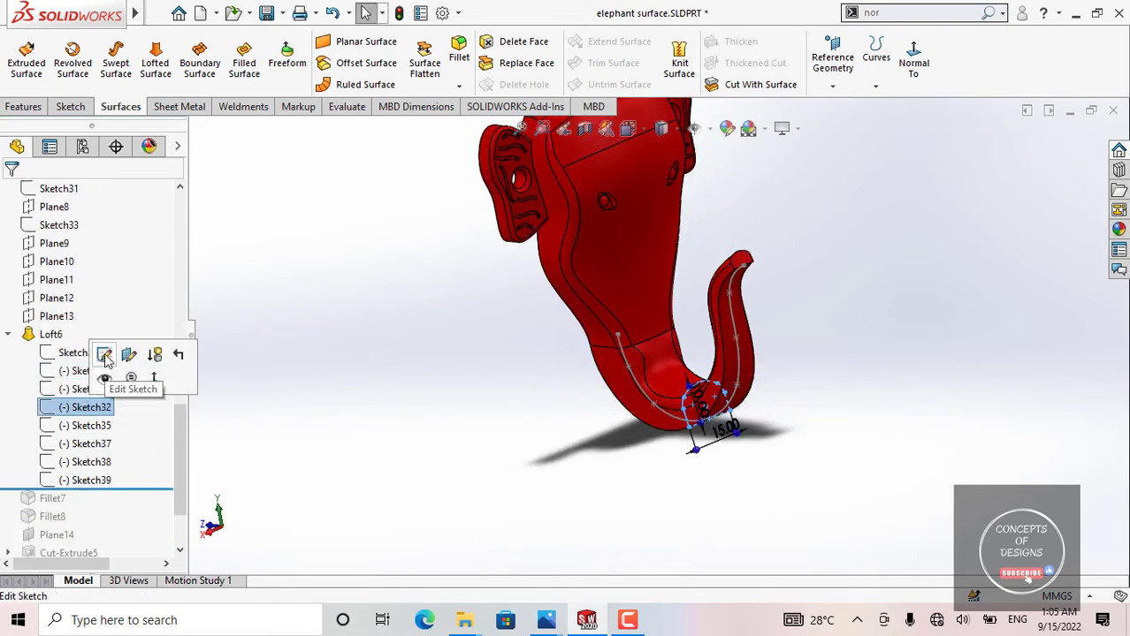
{"action": "left_click", "coordinate": [105, 377]}
{"action": "left_click", "coordinate": [825, 62]}
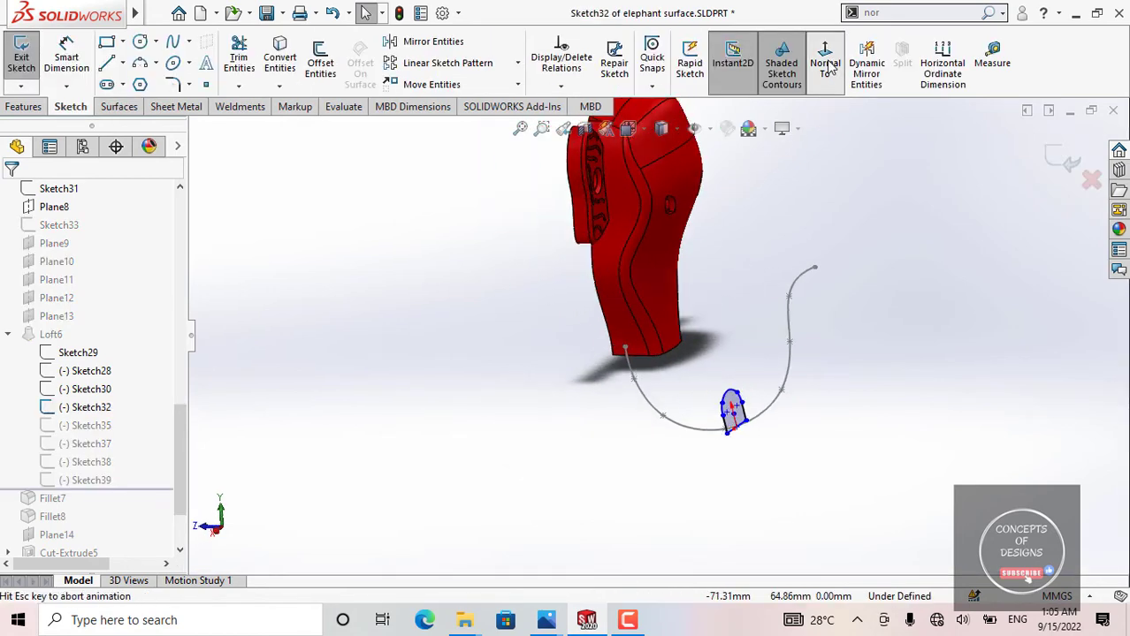
Step: Show Sketch30 beside the open profile, compare the two from an angle, and exit Sketch32
{"action": "left_click", "coordinate": [86, 389]}
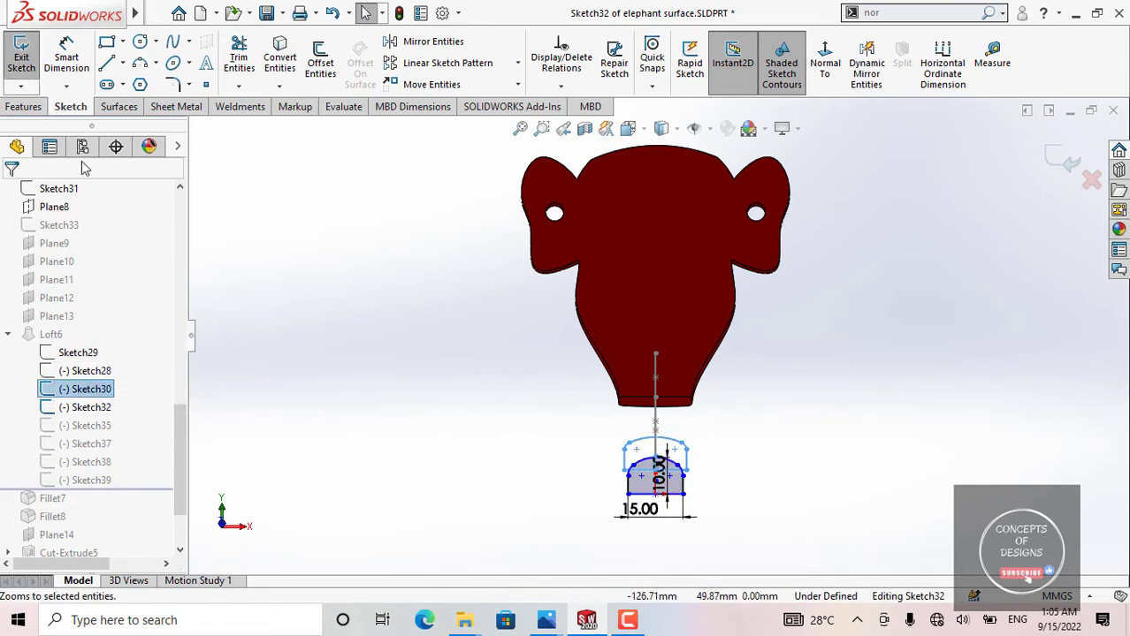
{"action": "left_click", "coordinate": [590, 408]}
{"action": "middle_click_drag", "start_coordinate": [591, 408], "coordinate": [376, 403]}
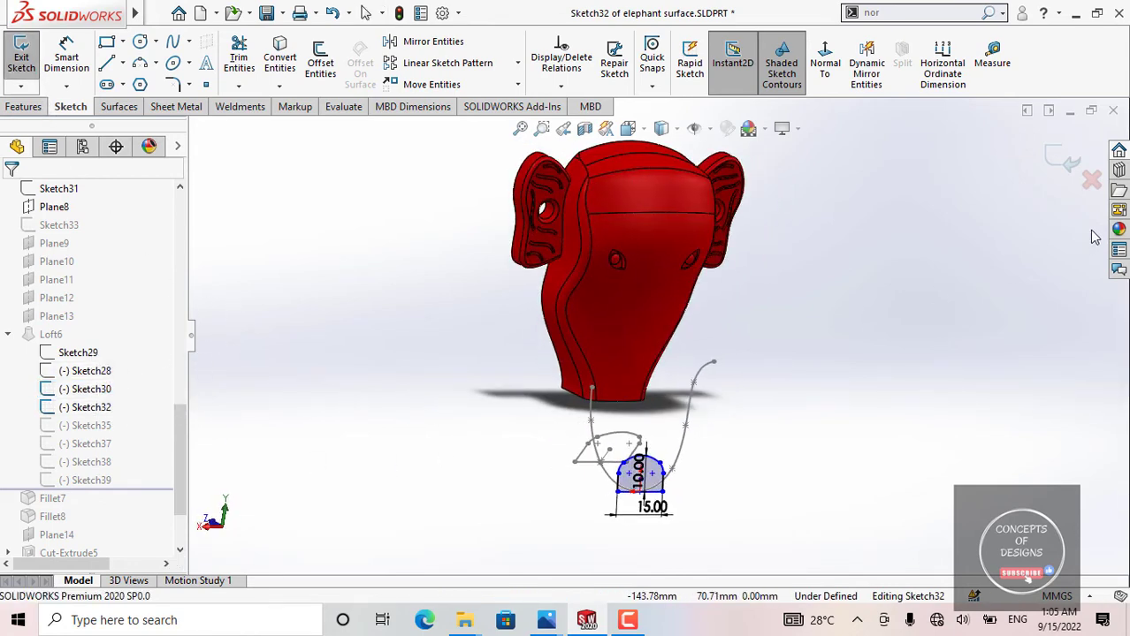
{"action": "left_click", "coordinate": [1064, 158]}
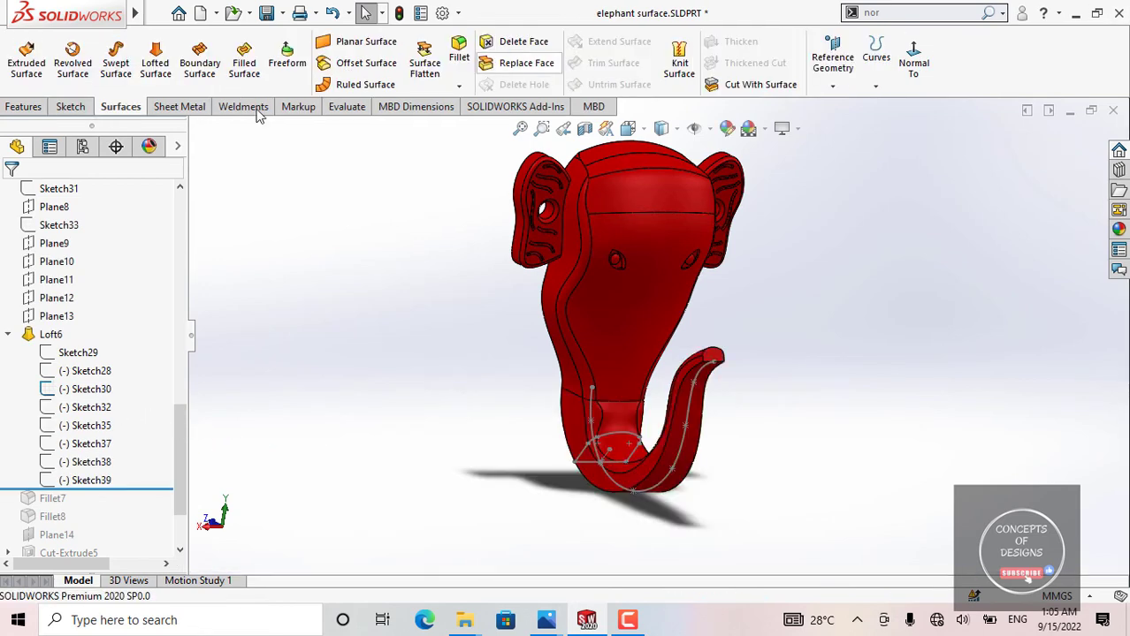
Step: Open Sketch30 for editing, examine its profile face-on and relative to the trunk's guide spline, and exit the sketch
{"action": "left_click", "coordinate": [88, 389]}
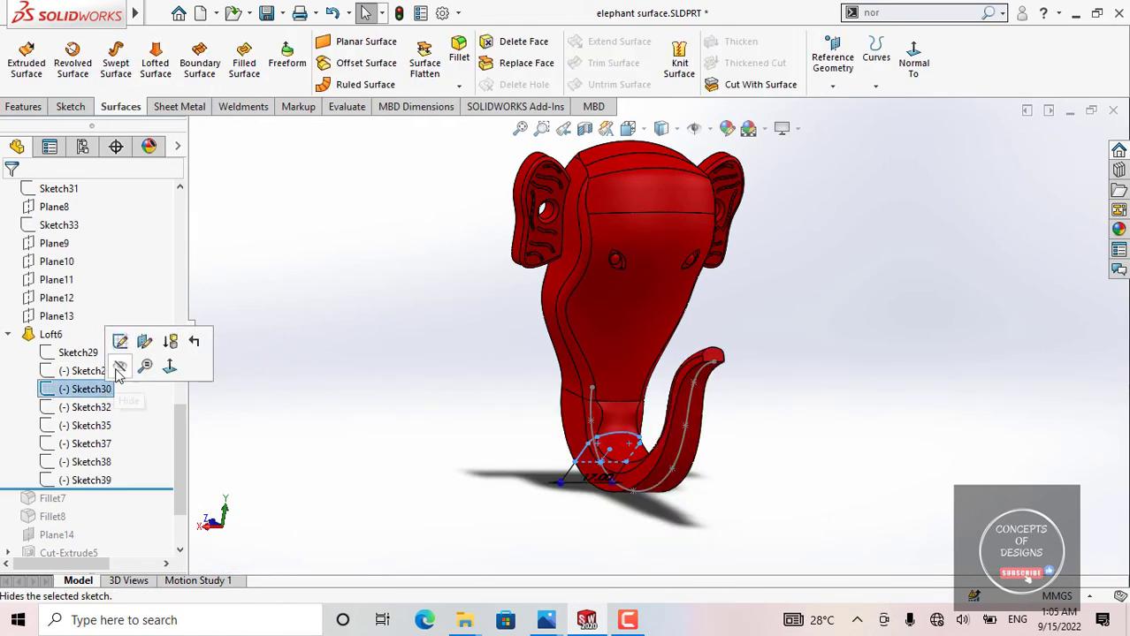
{"action": "left_click", "coordinate": [119, 339]}
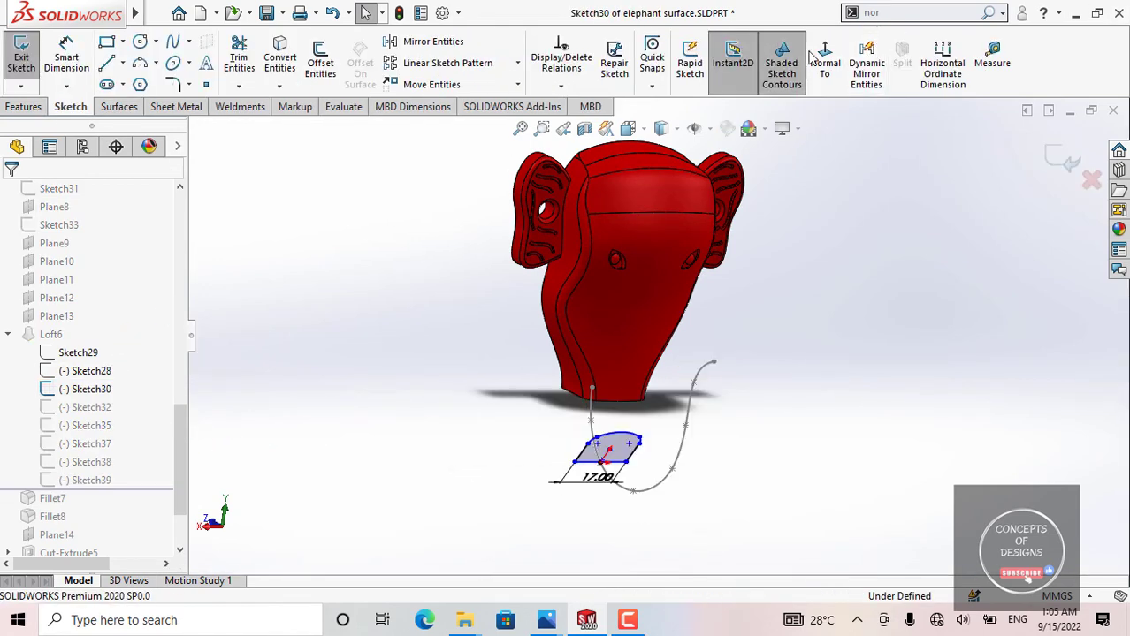
{"action": "left_click", "coordinate": [808, 74]}
{"action": "scroll", "coordinate": [651, 471], "scroll_direction": "down", "scroll_amount": 5}
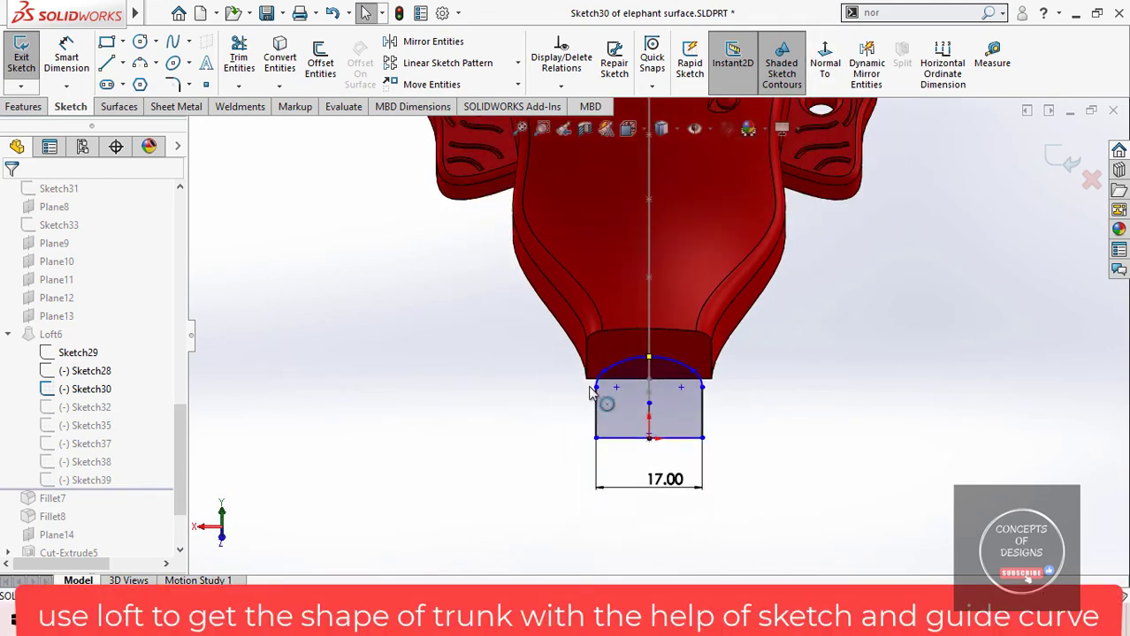
{"action": "scroll", "coordinate": [637, 433], "scroll_direction": "down", "scroll_amount": 2}
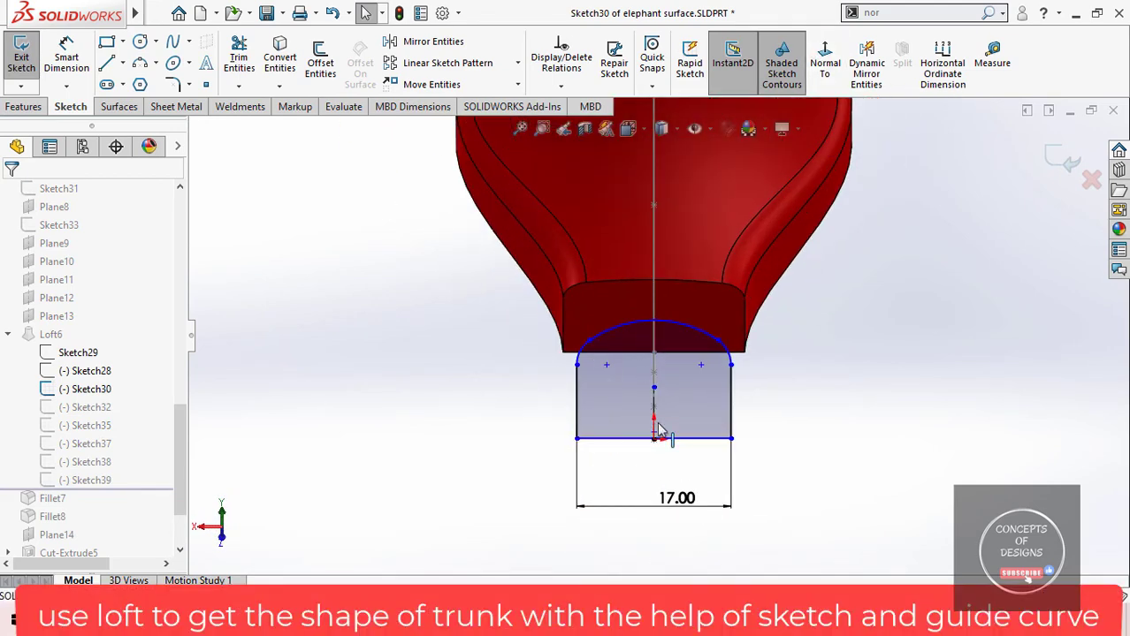
{"action": "scroll", "coordinate": [655, 426], "scroll_direction": "up", "scroll_amount": 3}
{"action": "mouse_move", "coordinate": [633, 346]}
{"action": "middle_mouse_down"}
{"action": "mouse_move", "coordinate": [781, 384]}
{"action": "mouse_move", "coordinate": [719, 416]}
{"action": "middle_mouse_up"}
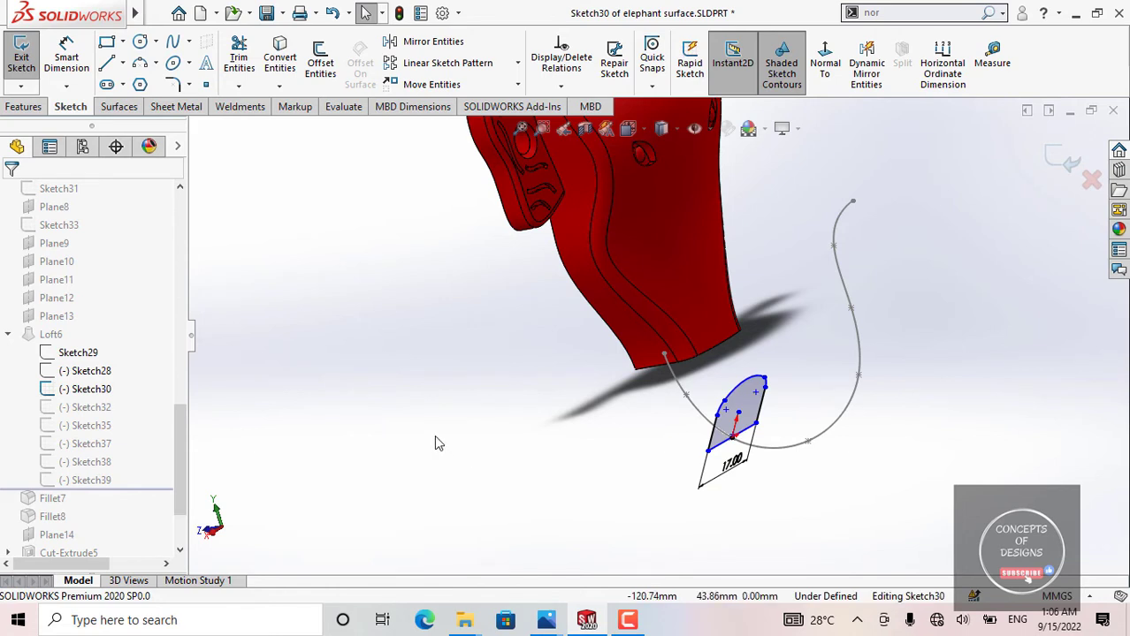
{"action": "scroll", "coordinate": [808, 281], "scroll_direction": "up", "scroll_amount": 1}
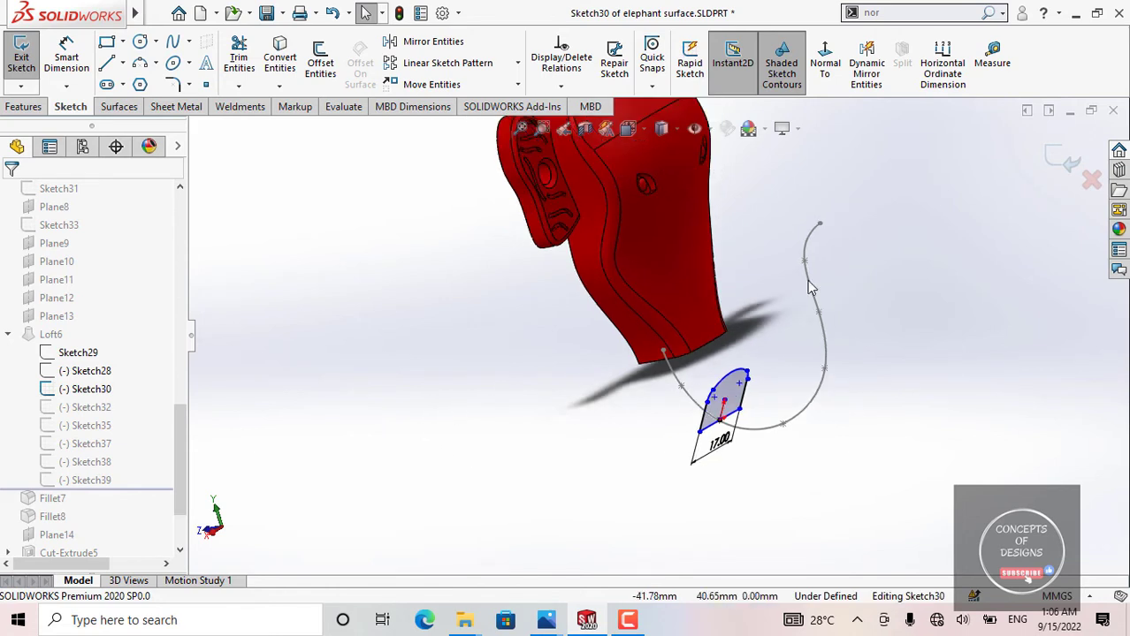
{"action": "left_click", "coordinate": [1062, 159]}
Step: Highlight Sketch32 on the finished loft and examine its profile and dimensions at the trunk's lower bend
{"action": "left_click", "coordinate": [88, 407]}
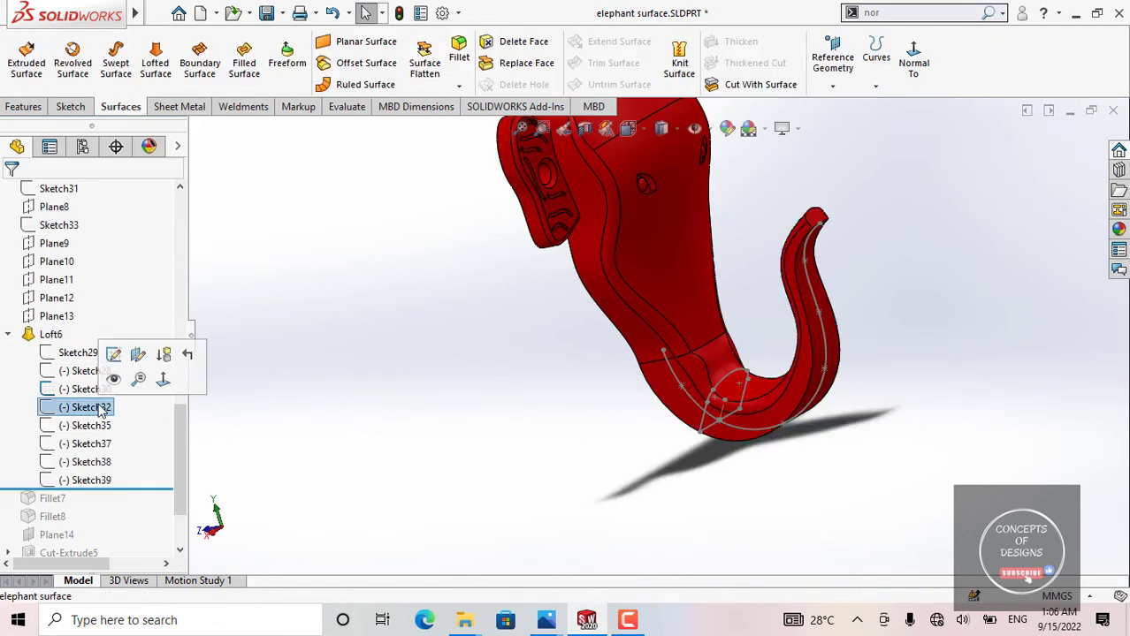
{"action": "middle_click_drag", "start_coordinate": [771, 433], "coordinate": [699, 476]}
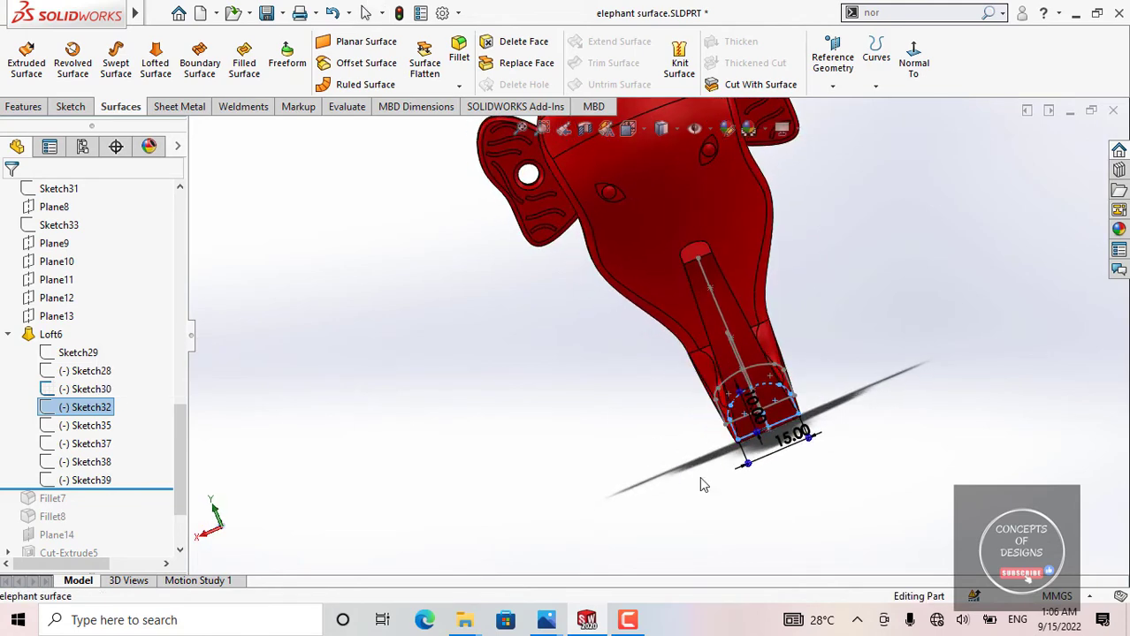
{"action": "scroll", "coordinate": [765, 429], "scroll_direction": "down", "scroll_amount": 6}
{"action": "middle_click_drag", "start_coordinate": [624, 411], "coordinate": [437, 350]}
{"action": "scroll", "coordinate": [297, 358], "scroll_direction": "up", "scroll_amount": 4}
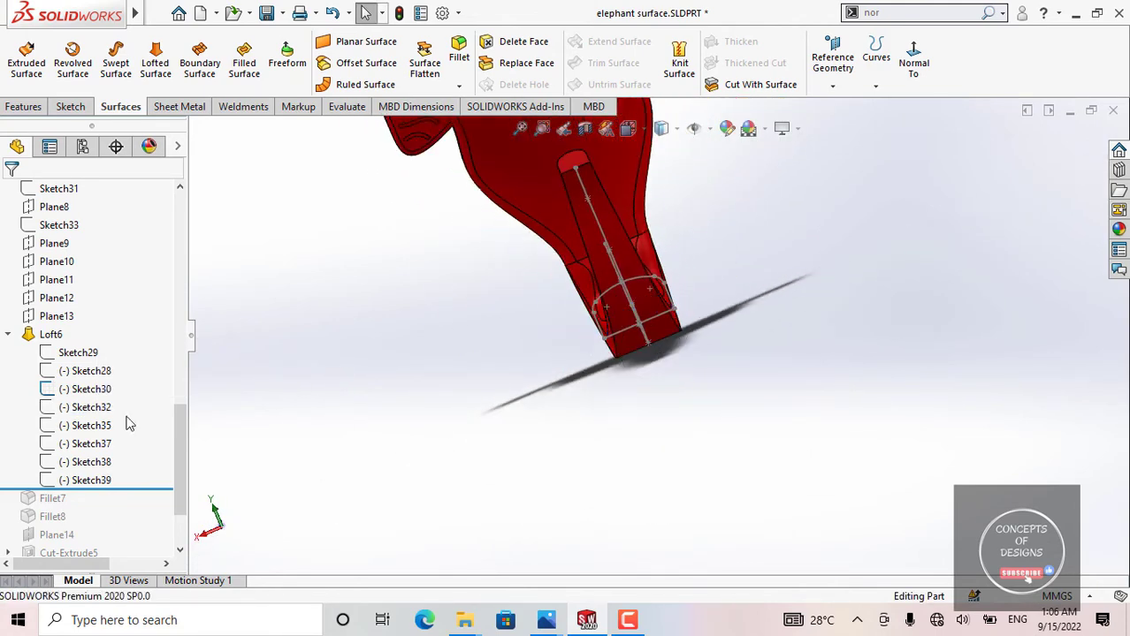
Step: Highlight Sketch35 under Loft6 and examine its profile dimensions on the trunk in a view normal to the sketch
{"action": "left_click", "coordinate": [88, 425]}
{"action": "middle_click_drag", "start_coordinate": [590, 381], "coordinate": [610, 433]}
{"action": "scroll", "coordinate": [675, 421], "scroll_direction": "down", "scroll_amount": 4}
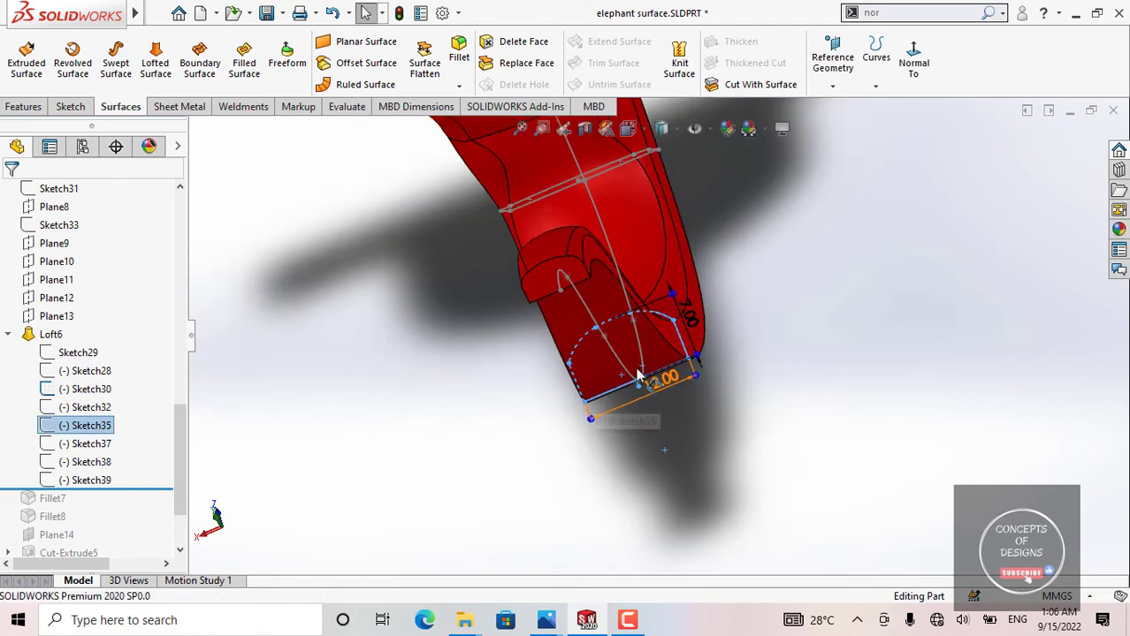
{"action": "middle_click_drag", "start_coordinate": [640, 377], "coordinate": [606, 426]}
{"action": "scroll", "coordinate": [566, 389], "scroll_direction": "up", "scroll_amount": 1}
{"action": "middle_click_drag", "start_coordinate": [562, 389], "coordinate": [669, 369]}
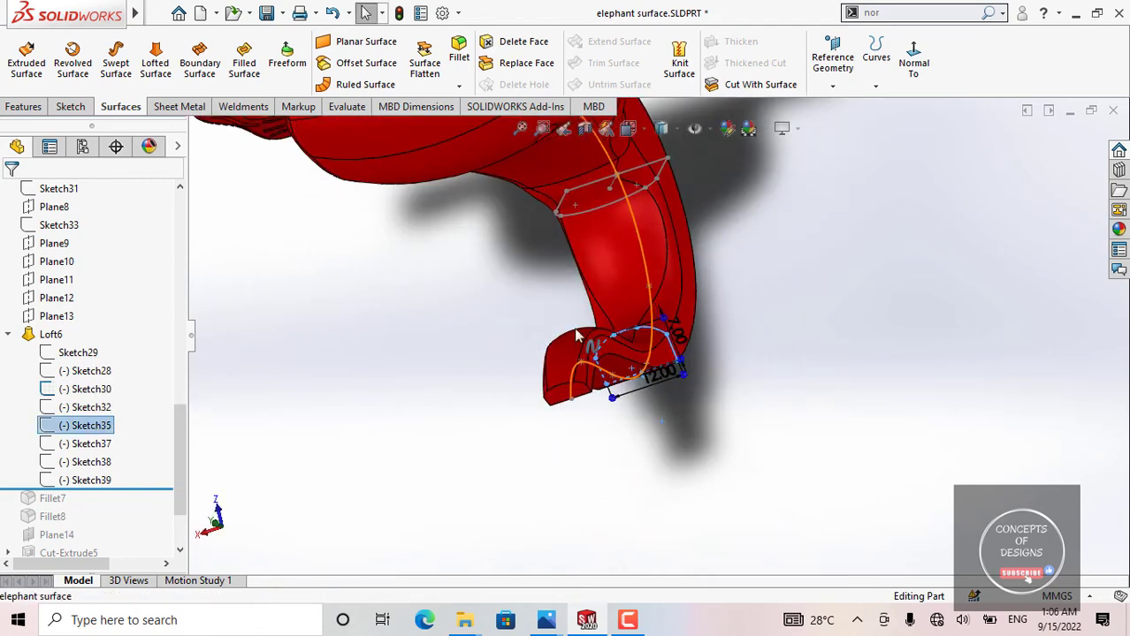
{"action": "left_click", "coordinate": [913, 55]}
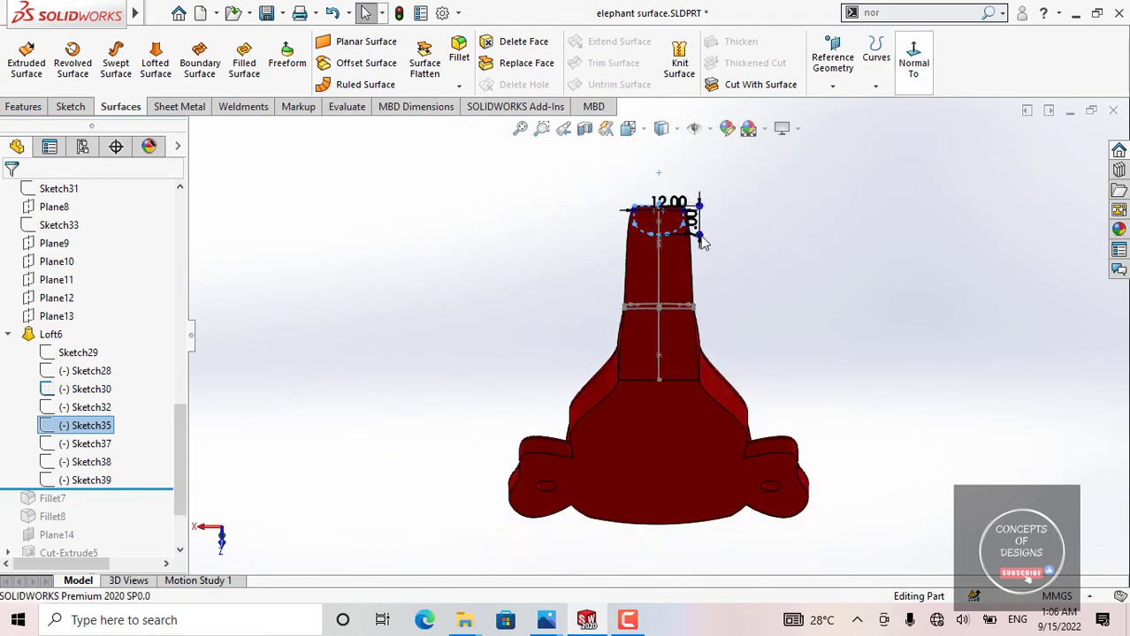
{"action": "scroll", "coordinate": [599, 202], "scroll_direction": "down", "scroll_amount": 4}
{"action": "scroll", "coordinate": [627, 336], "scroll_direction": "up", "scroll_amount": 3}
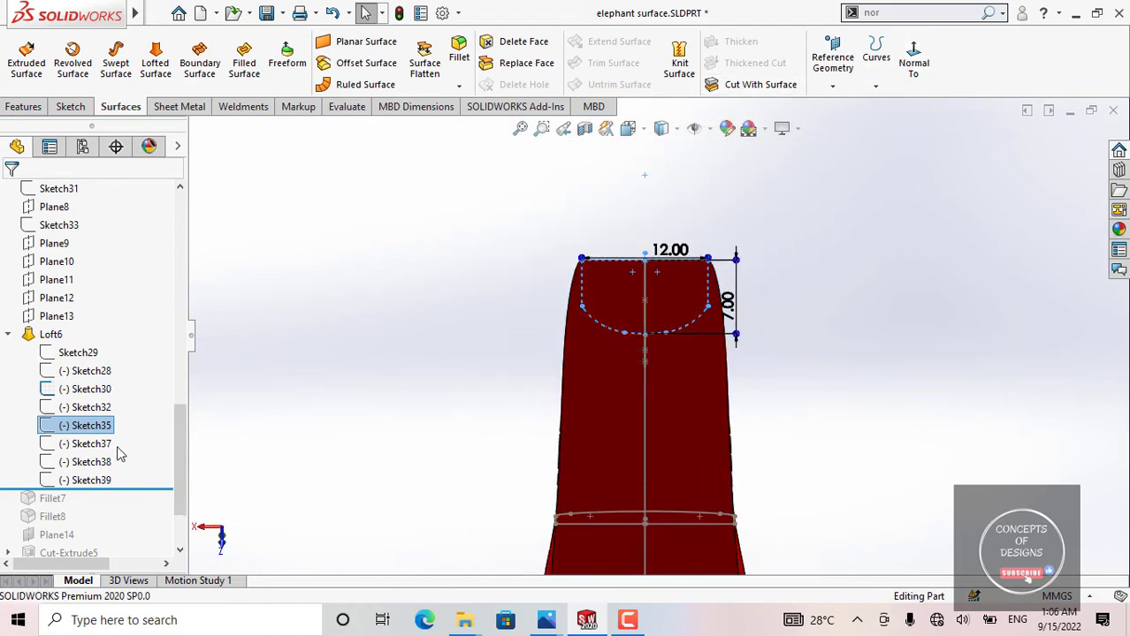
Step: Highlight Sketch37 under Loft6 and examine its profile and dimensions up close on the trunk
{"action": "left_click", "coordinate": [89, 444]}
{"action": "mouse_move", "coordinate": [546, 318]}
{"action": "middle_mouse_down"}
{"action": "mouse_move", "coordinate": [535, 477]}
{"action": "mouse_move", "coordinate": [588, 455]}
{"action": "middle_mouse_up"}
{"action": "scroll", "coordinate": [635, 380], "scroll_direction": "down", "scroll_amount": 6}
{"action": "mouse_move", "coordinate": [636, 384]}
{"action": "middle_mouse_down"}
{"action": "mouse_move", "coordinate": [698, 436]}
{"action": "mouse_move", "coordinate": [672, 434]}
{"action": "middle_mouse_up"}
{"action": "scroll", "coordinate": [511, 310], "scroll_direction": "down", "scroll_amount": 3}
{"action": "mouse_move", "coordinate": [511, 310]}
{"action": "middle_mouse_down"}
{"action": "mouse_move", "coordinate": [461, 320]}
{"action": "mouse_move", "coordinate": [544, 322]}
{"action": "mouse_move", "coordinate": [522, 318]}
{"action": "middle_mouse_up"}
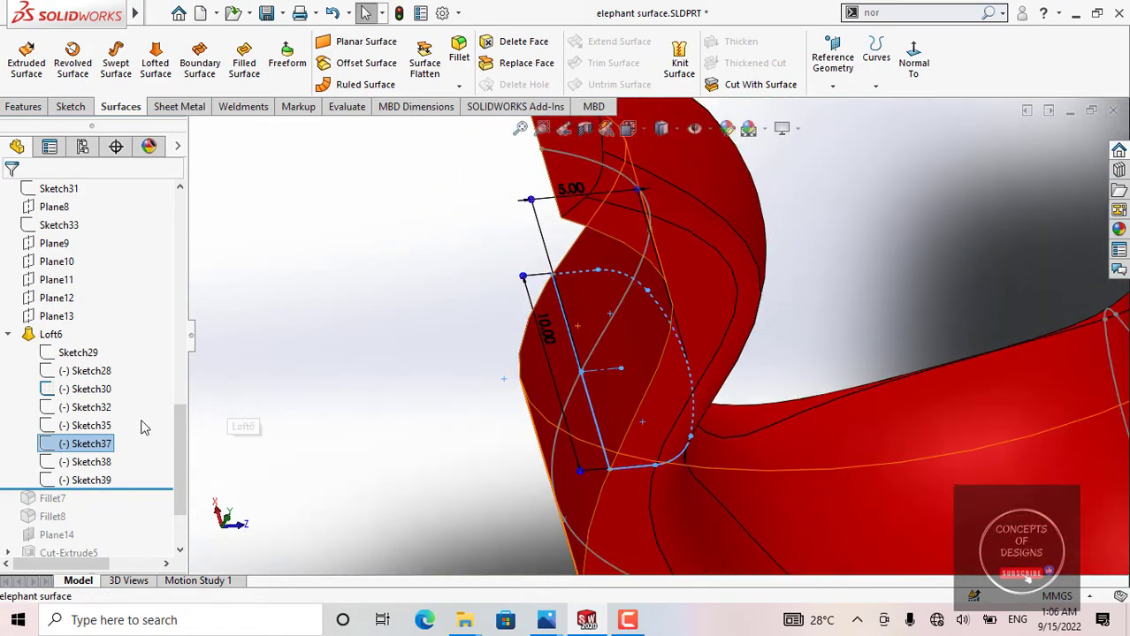
Step: Open Sketch37 for editing, examine the dimensioned profile face-on, and exit the sketch
{"action": "left_click", "coordinate": [108, 446]}
{"action": "left_click", "coordinate": [133, 393]}
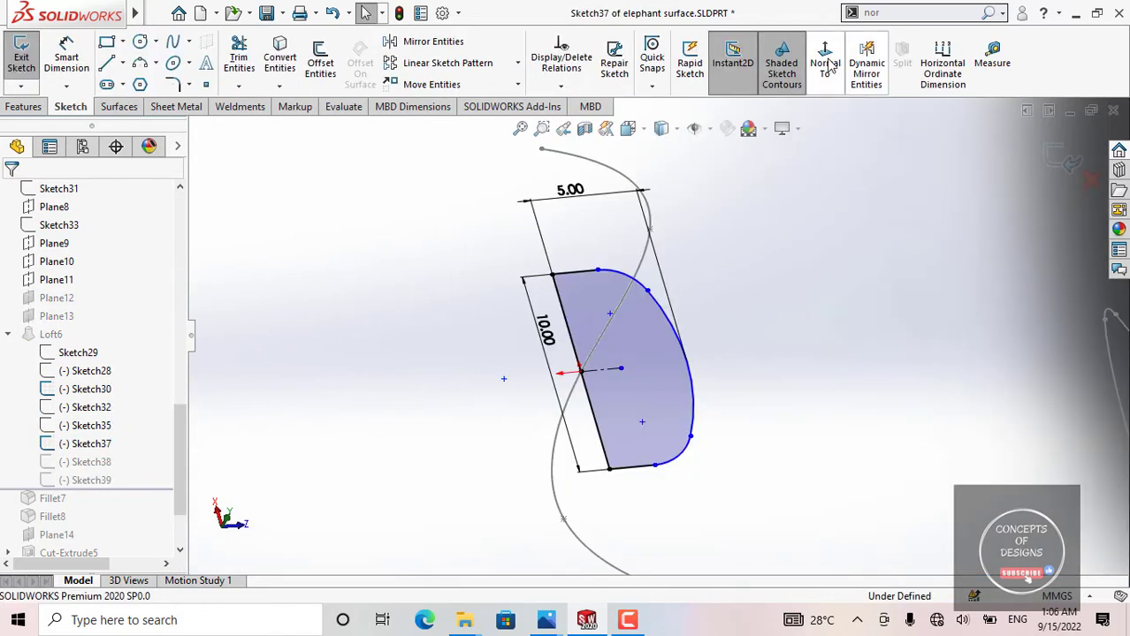
{"action": "left_click", "coordinate": [827, 64]}
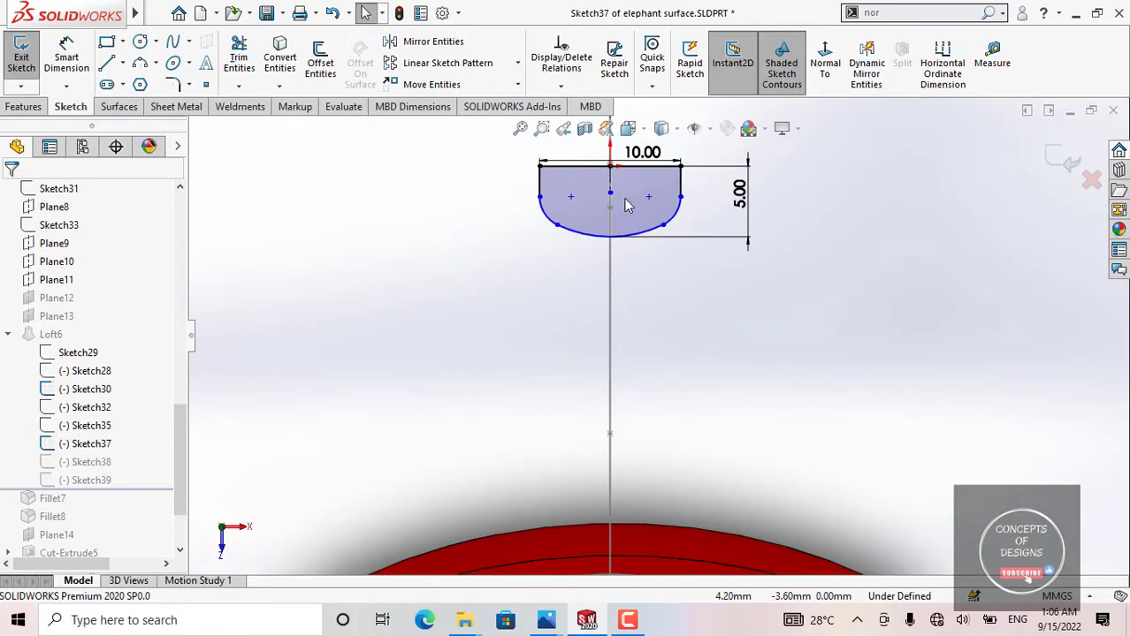
{"action": "scroll", "coordinate": [1012, 226], "scroll_direction": "up", "scroll_amount": 3}
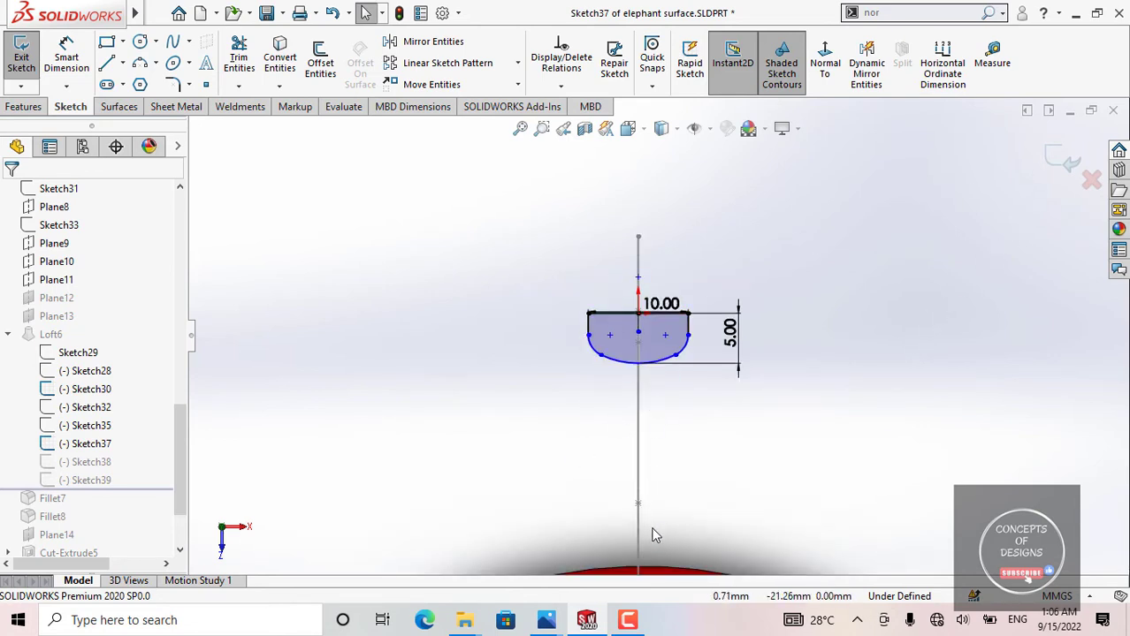
{"action": "scroll", "coordinate": [718, 368], "scroll_direction": "up", "scroll_amount": 2}
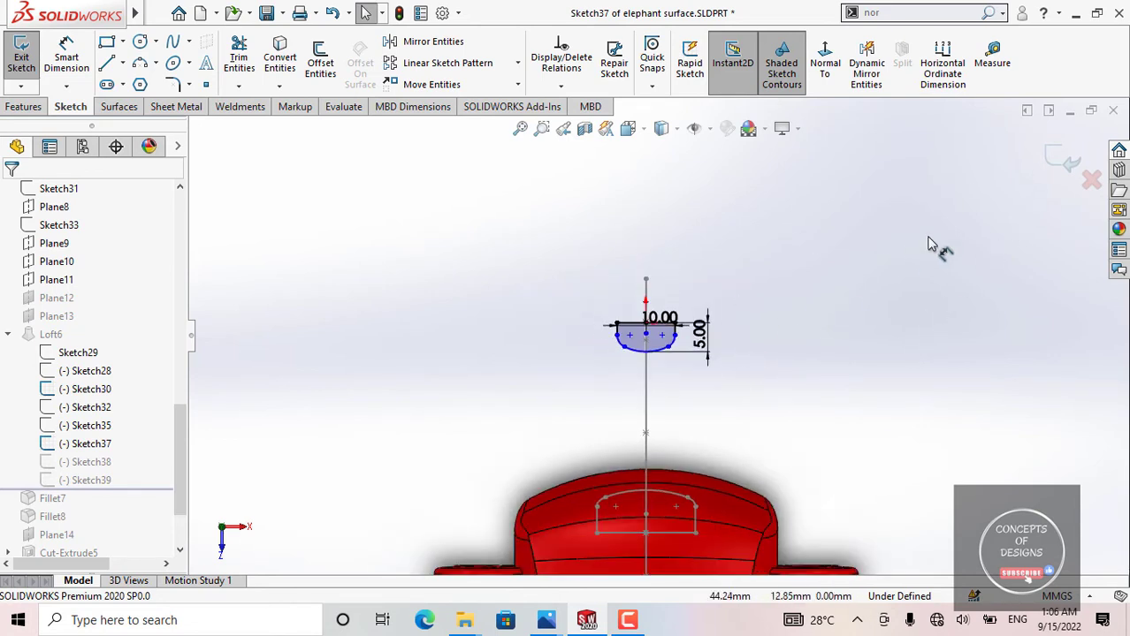
{"action": "double_click", "coordinate": [758, 323]}
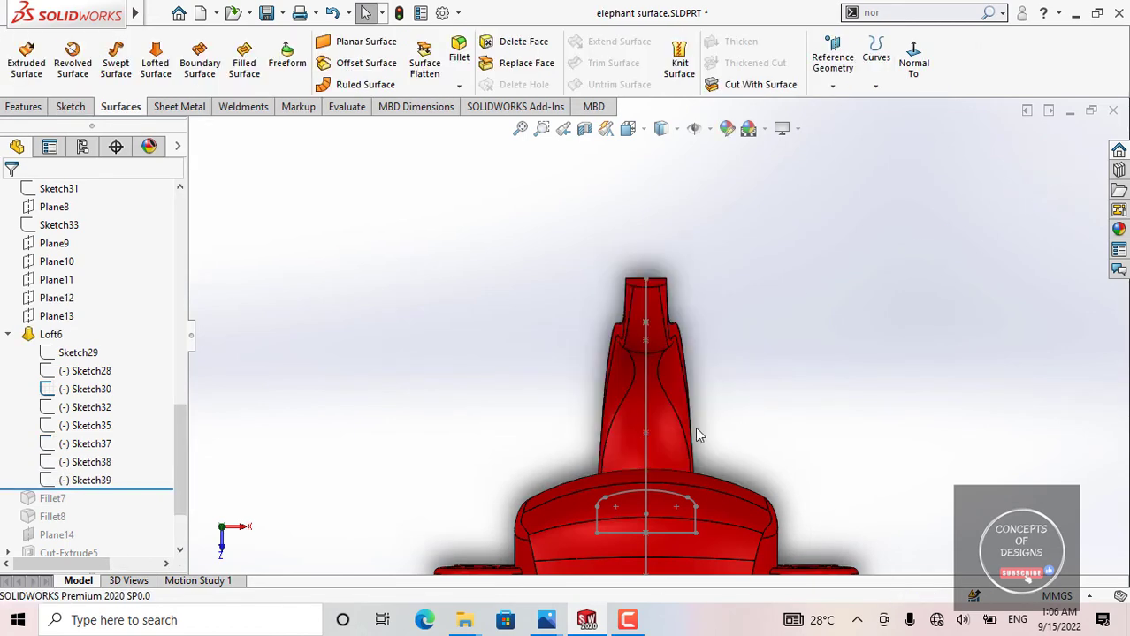
Step: Examine the whole trunk from the side, highlight Sketch38, and inspect its profile and dimensions near the trunk tip
{"action": "mouse_move", "coordinate": [696, 428]}
{"action": "middle_mouse_down"}
{"action": "mouse_move", "coordinate": [630, 366]}
{"action": "mouse_move", "coordinate": [829, 351]}
{"action": "middle_mouse_up"}
{"action": "scroll", "coordinate": [826, 351], "scroll_direction": "up", "scroll_amount": 4}
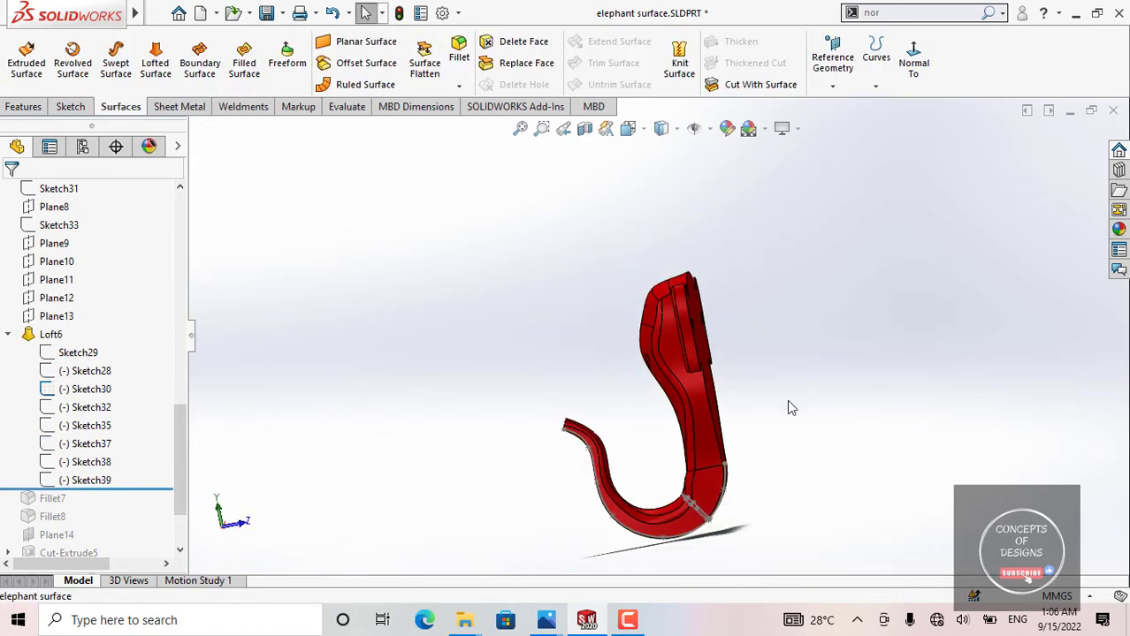
{"action": "middle_click_drag", "start_coordinate": [786, 400], "coordinate": [782, 436]}
{"action": "scroll", "coordinate": [702, 495], "scroll_direction": "down", "scroll_amount": 4}
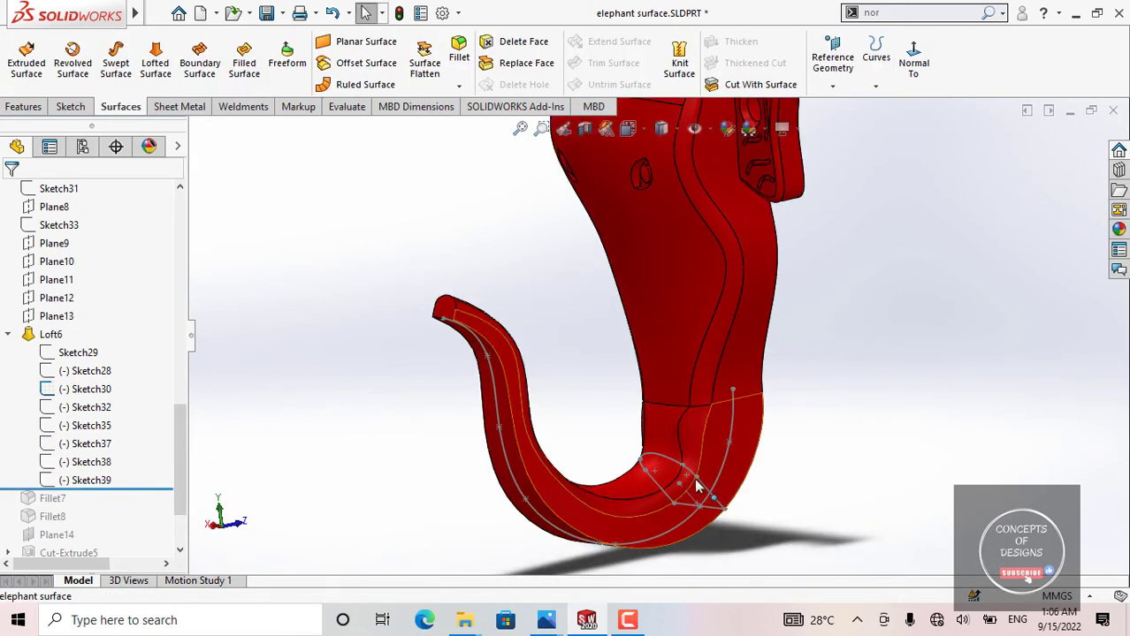
{"action": "scroll", "coordinate": [633, 442], "scroll_direction": "up", "scroll_amount": 2}
{"action": "left_click", "coordinate": [106, 465]}
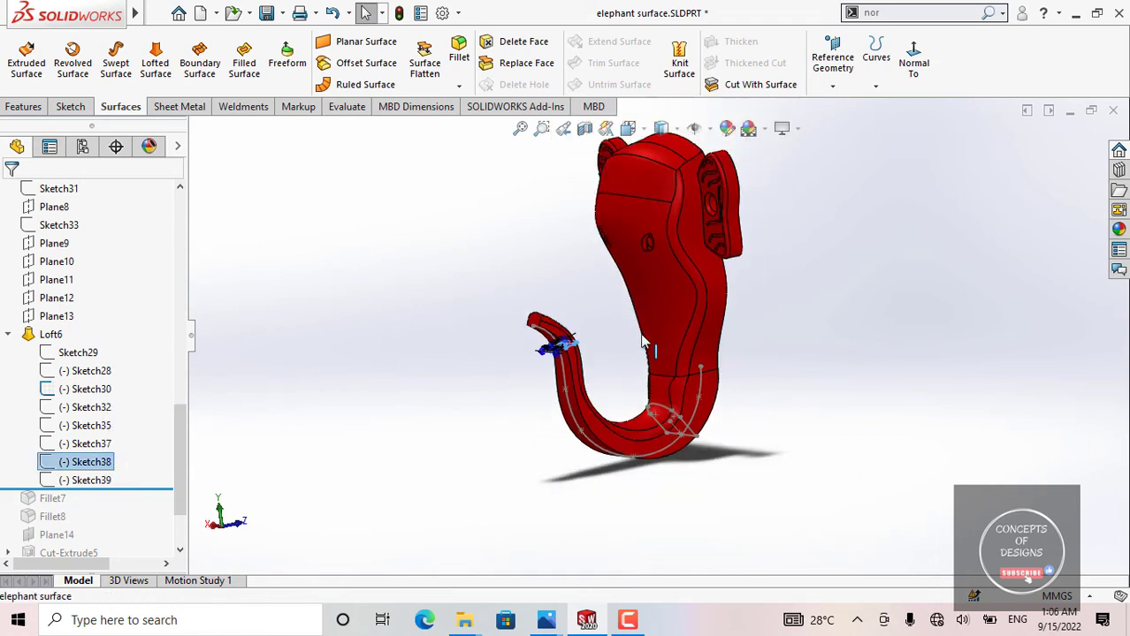
{"action": "mouse_move", "coordinate": [647, 343]}
{"action": "middle_mouse_down"}
{"action": "mouse_move", "coordinate": [603, 377]}
{"action": "mouse_move", "coordinate": [612, 332]}
{"action": "mouse_move", "coordinate": [641, 363]}
{"action": "middle_mouse_up"}
{"action": "scroll", "coordinate": [580, 360], "scroll_direction": "down", "scroll_amount": 4}
{"action": "scroll", "coordinate": [612, 331], "scroll_direction": "down", "scroll_amount": 5}
{"action": "scroll", "coordinate": [555, 389], "scroll_direction": "up", "scroll_amount": 2}
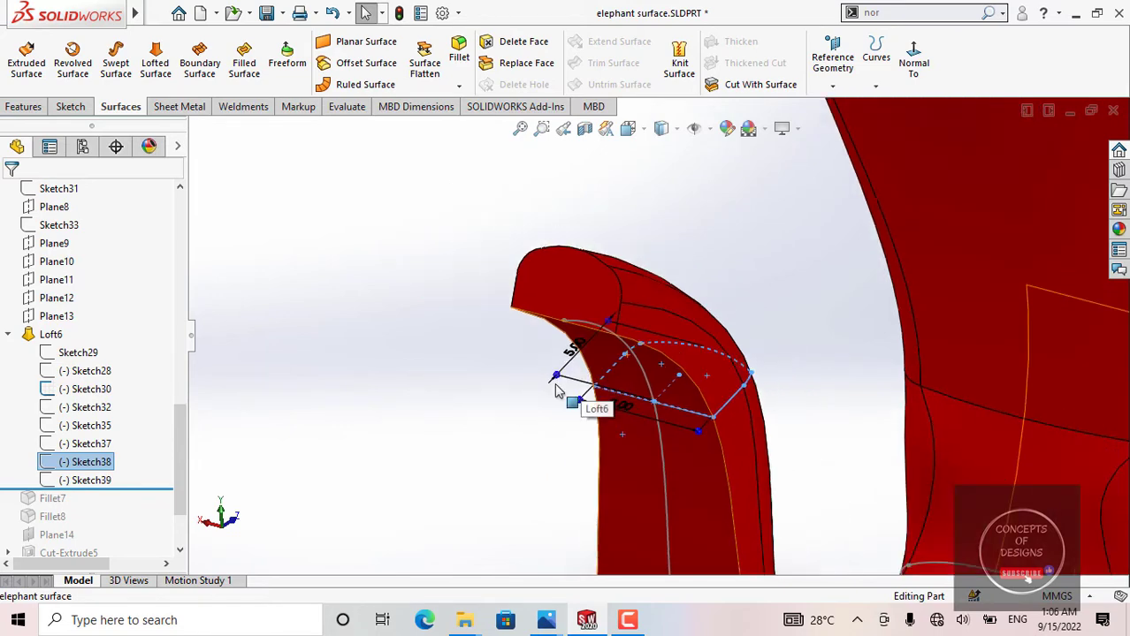
Step: Highlight the Sketch39 profile at the trunk tip, open it for editing, and view it face-on
{"action": "left_click", "coordinate": [135, 479]}
{"action": "left_click", "coordinate": [144, 456]}
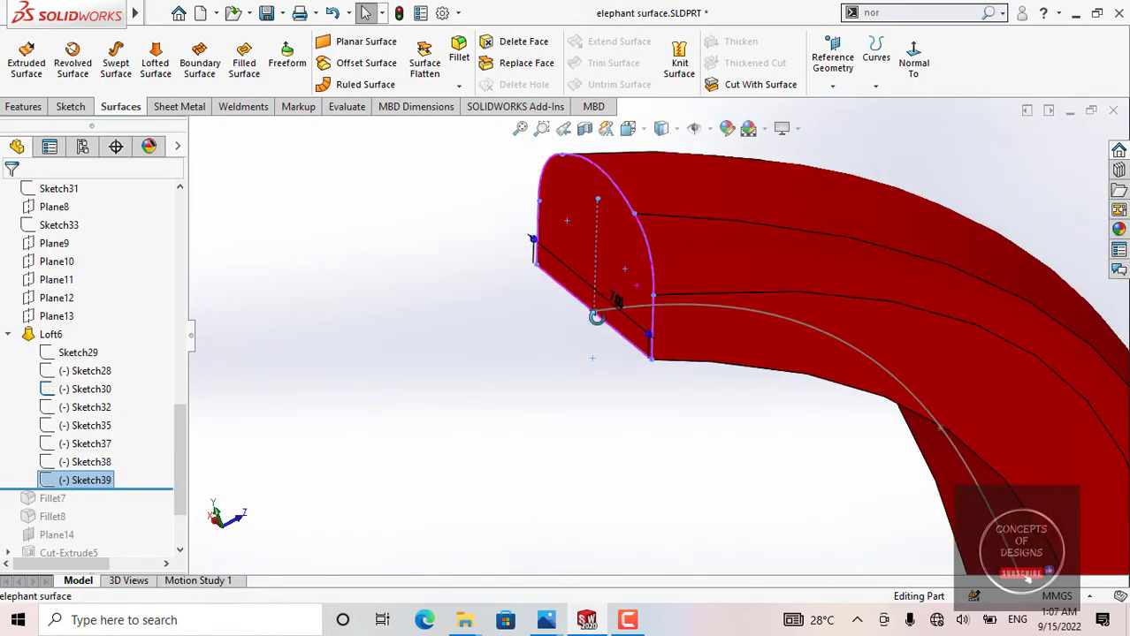
{"action": "double_click", "coordinate": [112, 481]}
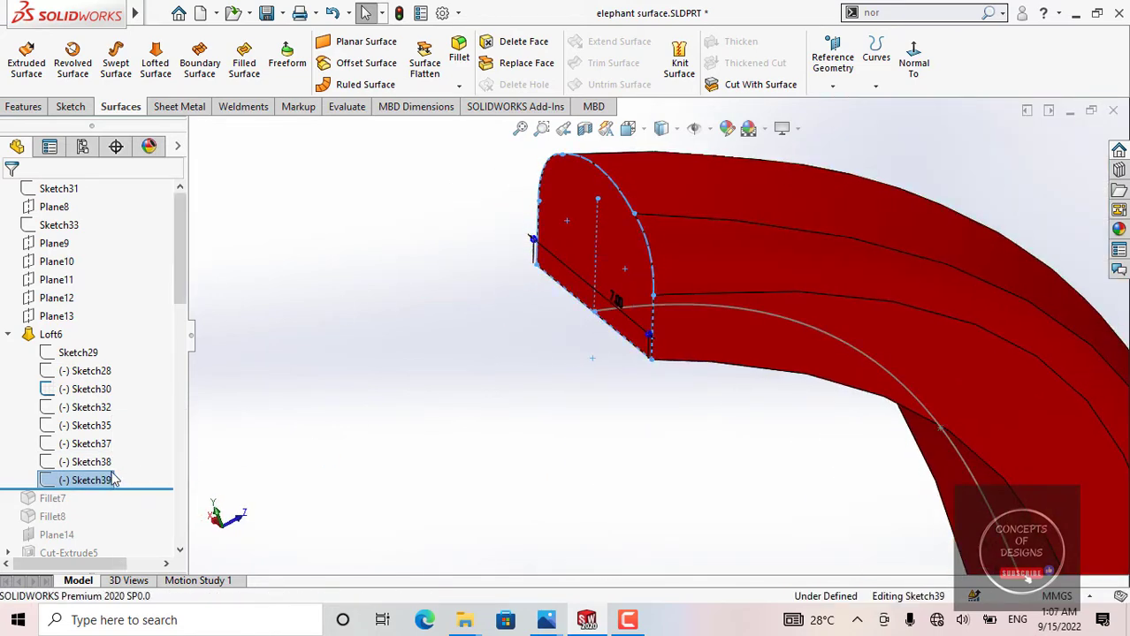
{"action": "left_click", "coordinate": [824, 55]}
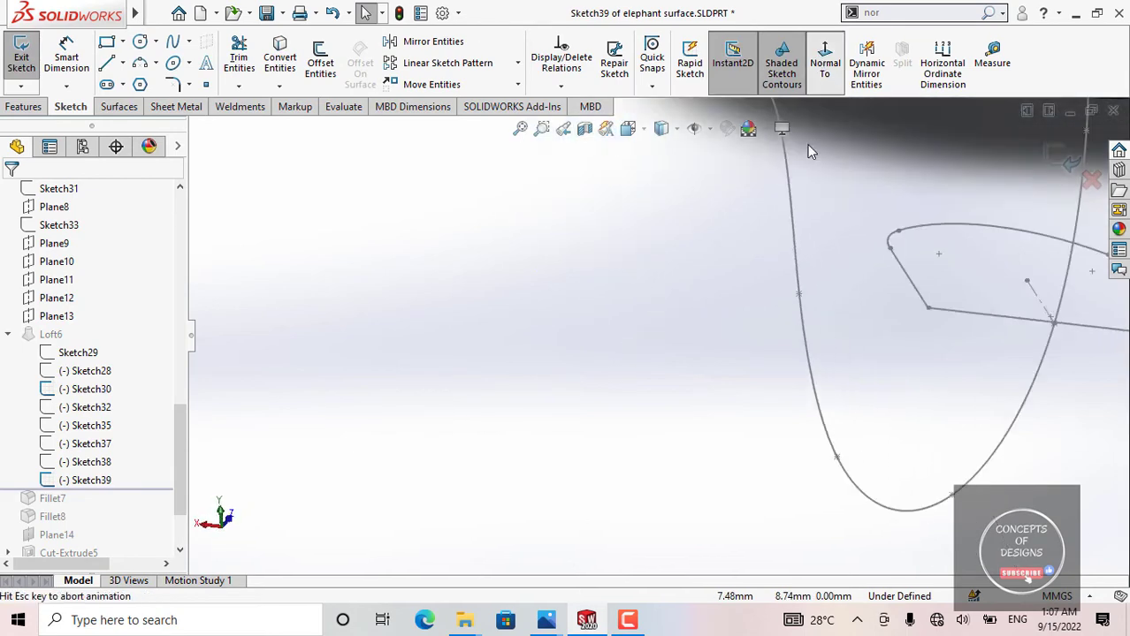
Step: Dimension the Sketch39 profile's height from its base midpoint to the top arc, keeping the measured value, and exit the sketch
{"action": "right_click_drag", "start_coordinate": [785, 382], "coordinate": [787, 340]}
{"action": "scroll", "coordinate": [658, 363], "scroll_direction": "down", "scroll_amount": 6}
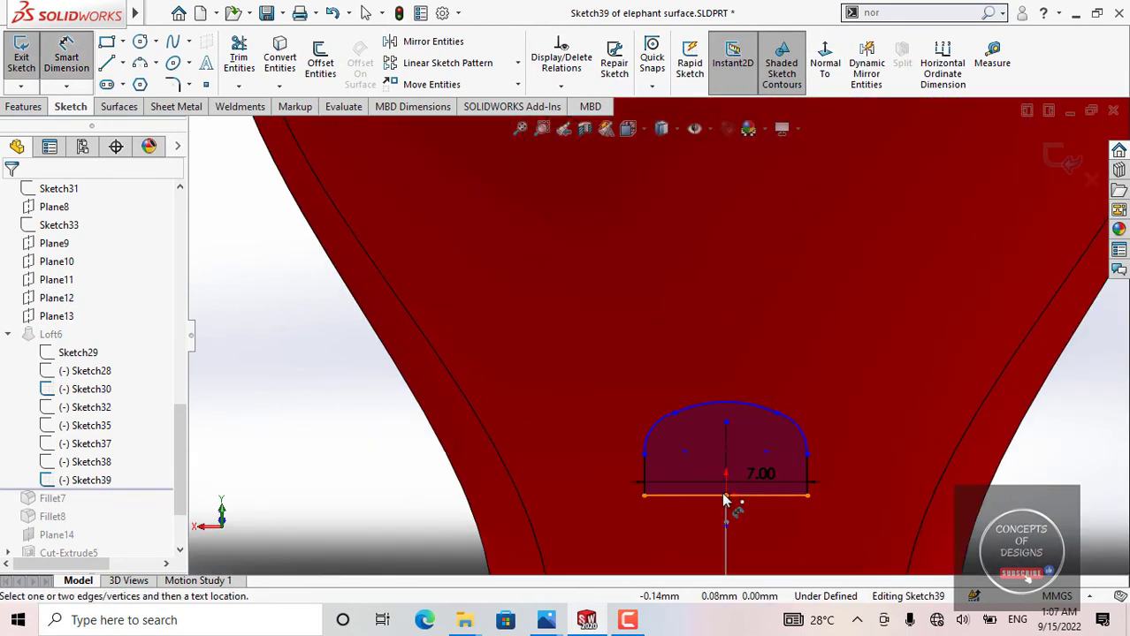
{"action": "left_click", "coordinate": [725, 496]}
{"action": "left_click", "coordinate": [696, 423]}
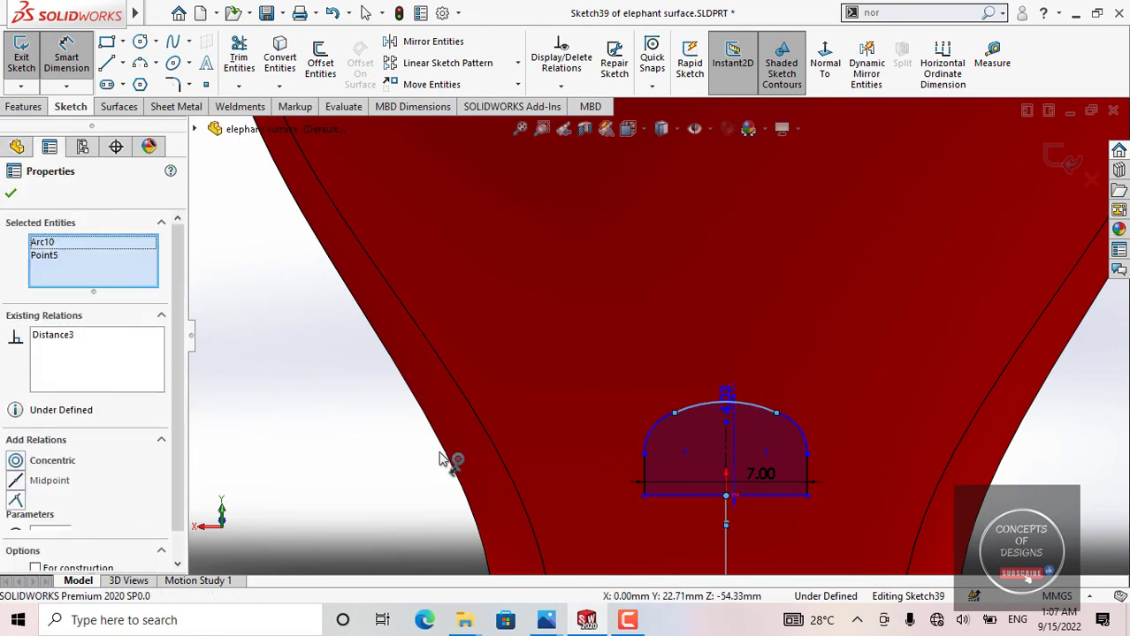
{"action": "left_click", "coordinate": [424, 476]}
{"action": "scroll", "coordinate": [845, 419], "scroll_direction": "up", "scroll_amount": 6}
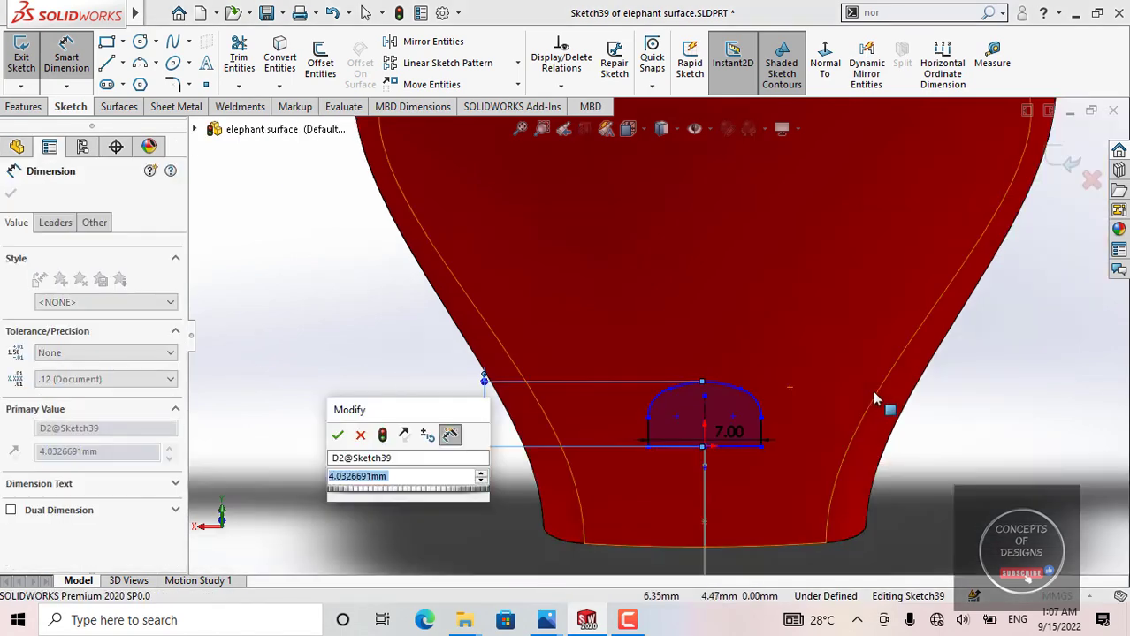
{"action": "left_click", "coordinate": [336, 436]}
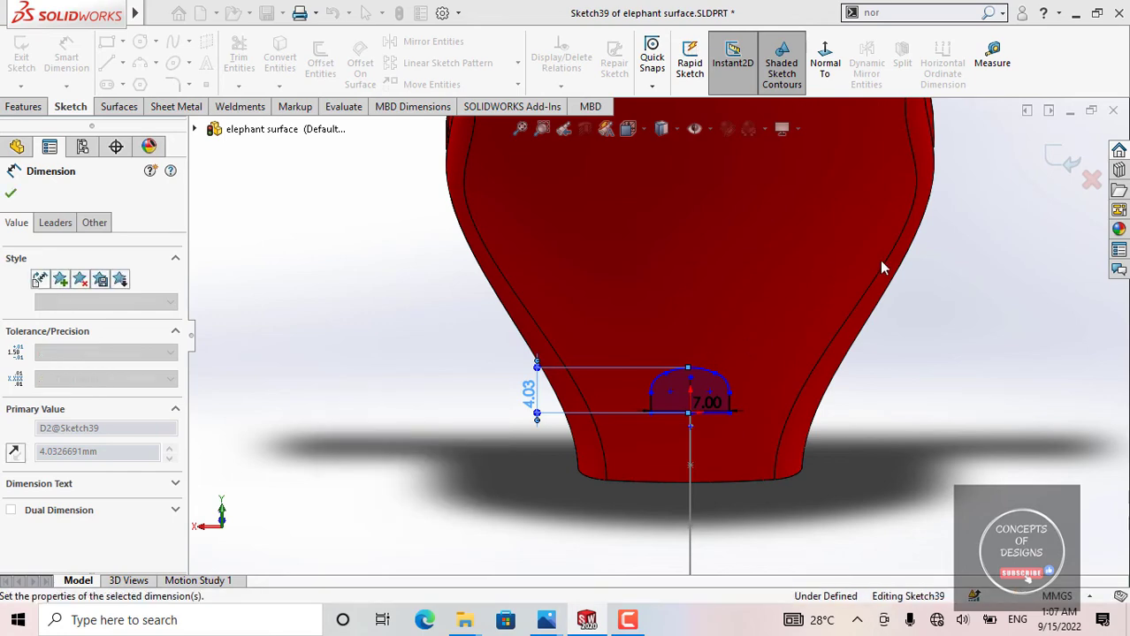
{"action": "left_click", "coordinate": [1060, 160]}
Step: Hide the Sketch30 profile and the Sketch26 spline still showing on the trunk
{"action": "scroll", "coordinate": [775, 344], "scroll_direction": "up", "scroll_amount": 5}
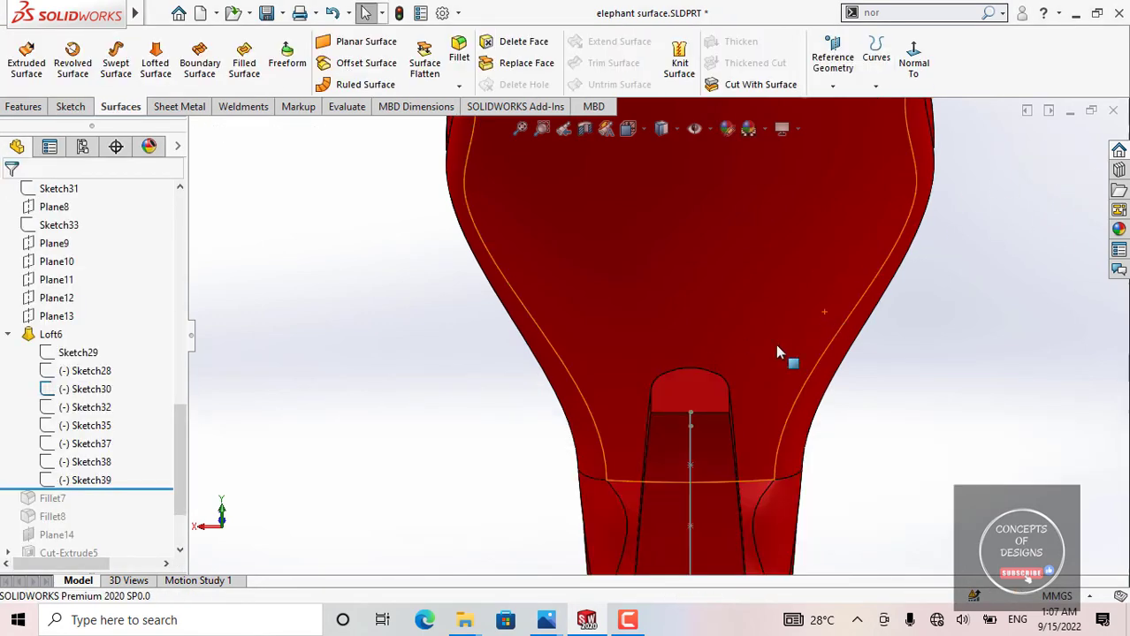
{"action": "scroll", "coordinate": [720, 371], "scroll_direction": "up", "scroll_amount": 4}
{"action": "middle_click_drag", "start_coordinate": [677, 348], "coordinate": [718, 316]}
{"action": "scroll", "coordinate": [732, 401], "scroll_direction": "down", "scroll_amount": 3}
{"action": "middle_click_drag", "start_coordinate": [732, 400], "coordinate": [638, 382]}
{"action": "scroll", "coordinate": [721, 417], "scroll_direction": "down", "scroll_amount": 3}
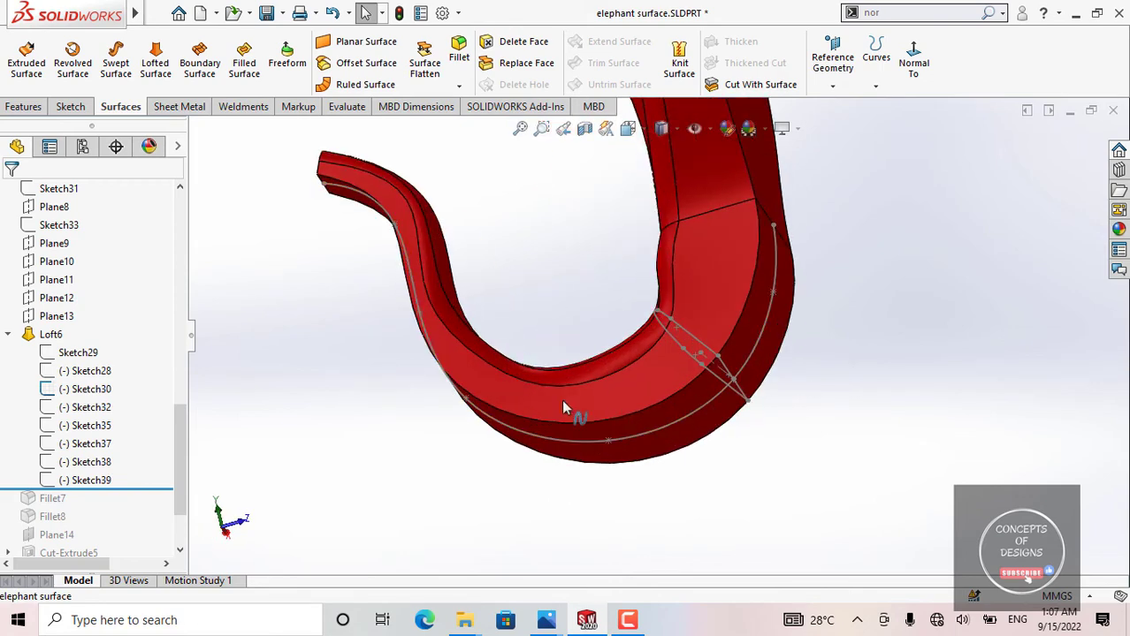
{"action": "middle_click", "coordinate": [556, 376]}
{"action": "mouse_move", "coordinate": [557, 376]}
{"action": "middle_mouse_down"}
{"action": "mouse_move", "coordinate": [610, 410]}
{"action": "mouse_move", "coordinate": [694, 353]}
{"action": "middle_mouse_up"}
{"action": "left_click", "coordinate": [693, 353]}
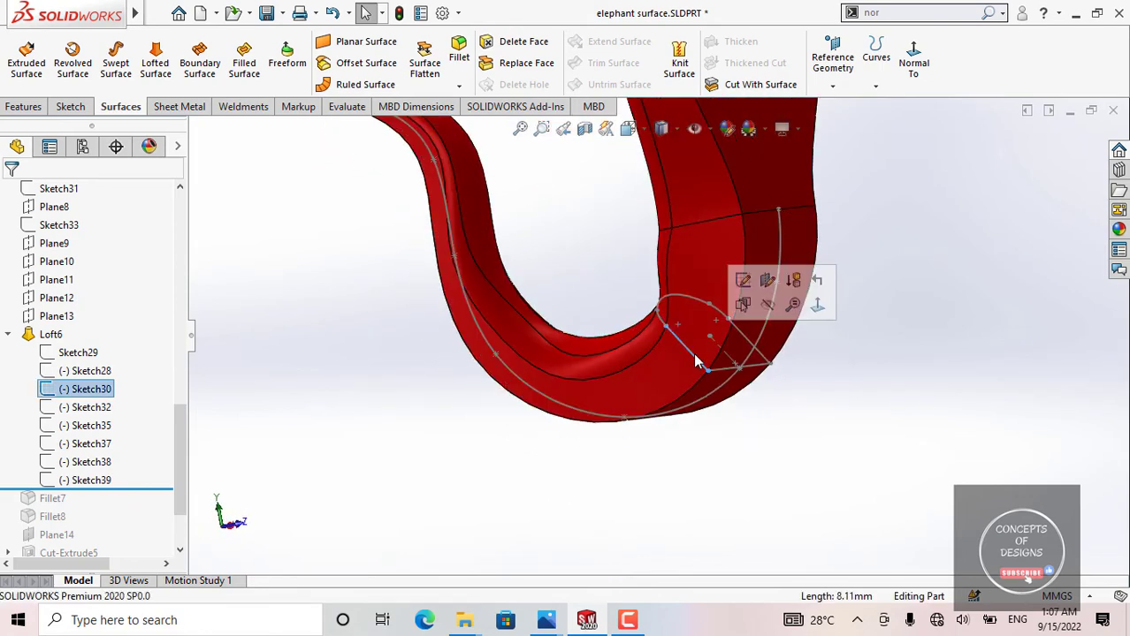
{"action": "left_click", "coordinate": [764, 328]}
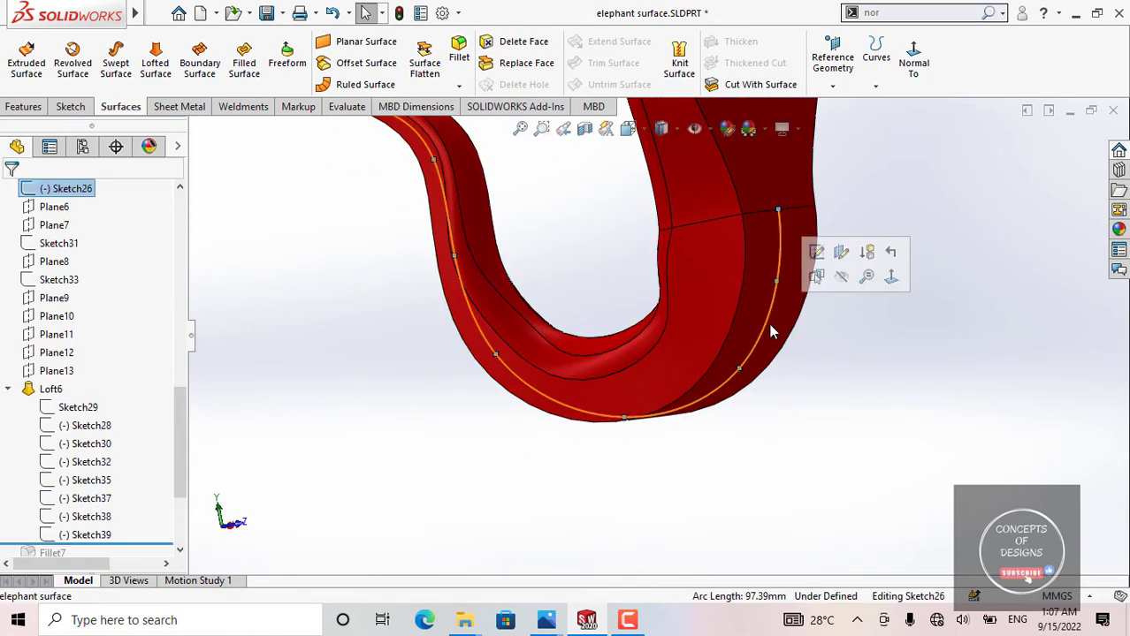
{"action": "left_click", "coordinate": [841, 277]}
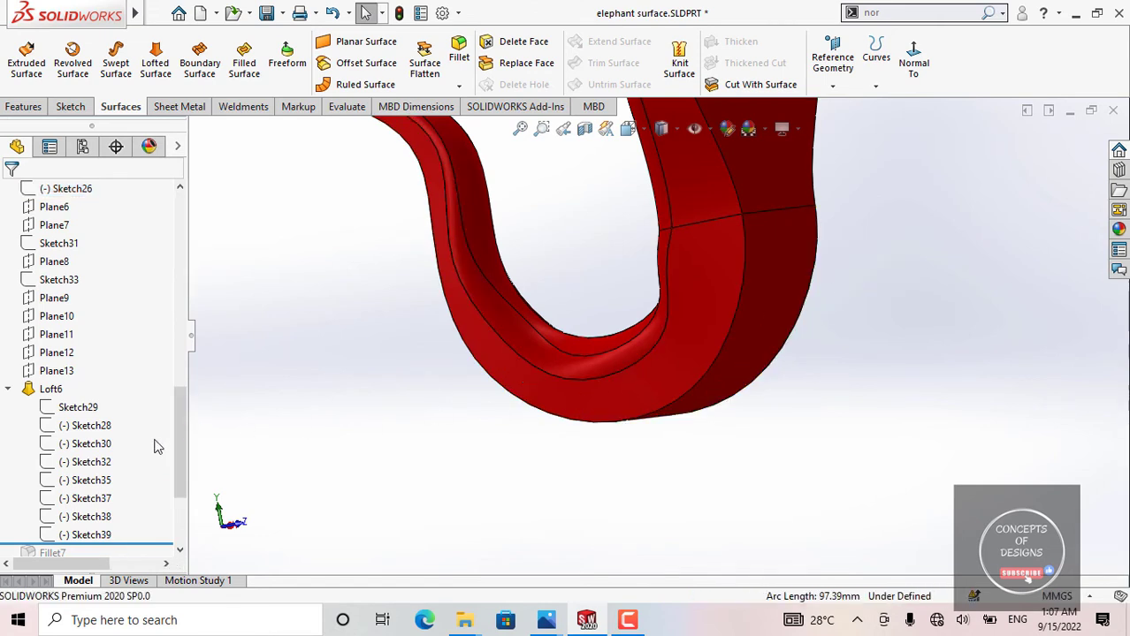
Step: Roll the history forward past Fillet7, highlight it, and examine the rounded edges along the trunk
{"action": "scroll", "coordinate": [150, 433], "scroll_direction": "down", "scroll_amount": 3}
{"action": "left_click_drag", "start_coordinate": [151, 403], "coordinate": [147, 416]}
{"action": "middle_click_drag", "start_coordinate": [476, 426], "coordinate": [852, 189]}
{"action": "left_click", "coordinate": [52, 407]}
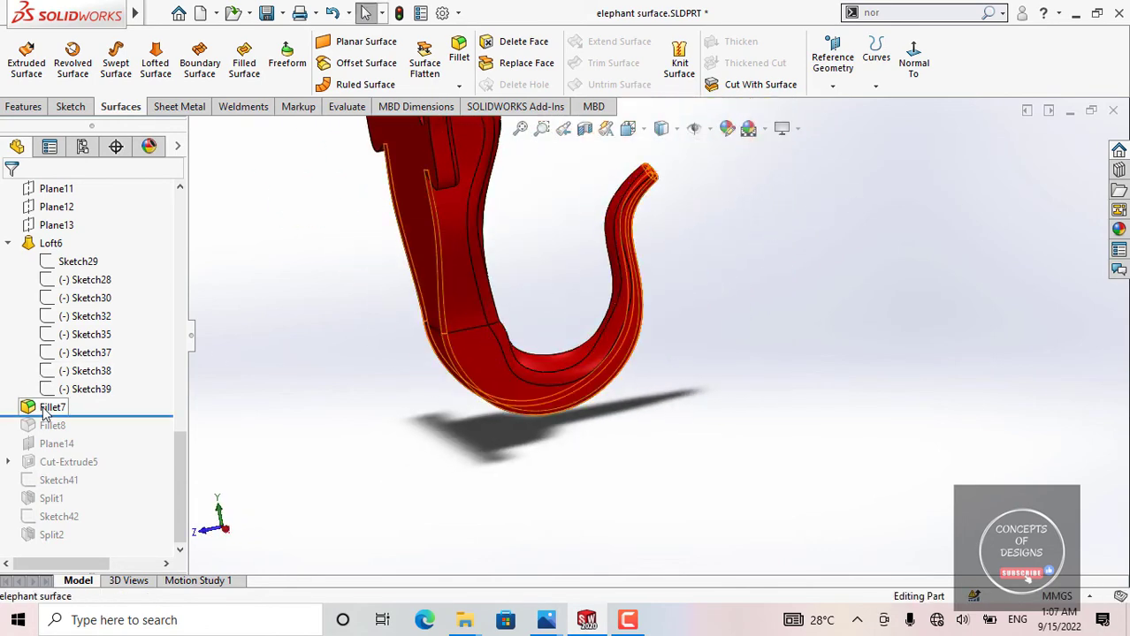
{"action": "scroll", "coordinate": [527, 305], "scroll_direction": "down", "scroll_amount": 5}
{"action": "middle_click_drag", "start_coordinate": [626, 329], "coordinate": [779, 255]}
{"action": "scroll", "coordinate": [778, 255], "scroll_direction": "up", "scroll_amount": 3}
{"action": "middle_click_drag", "start_coordinate": [559, 365], "coordinate": [772, 230]}
{"action": "scroll", "coordinate": [645, 223], "scroll_direction": "up", "scroll_amount": 3}
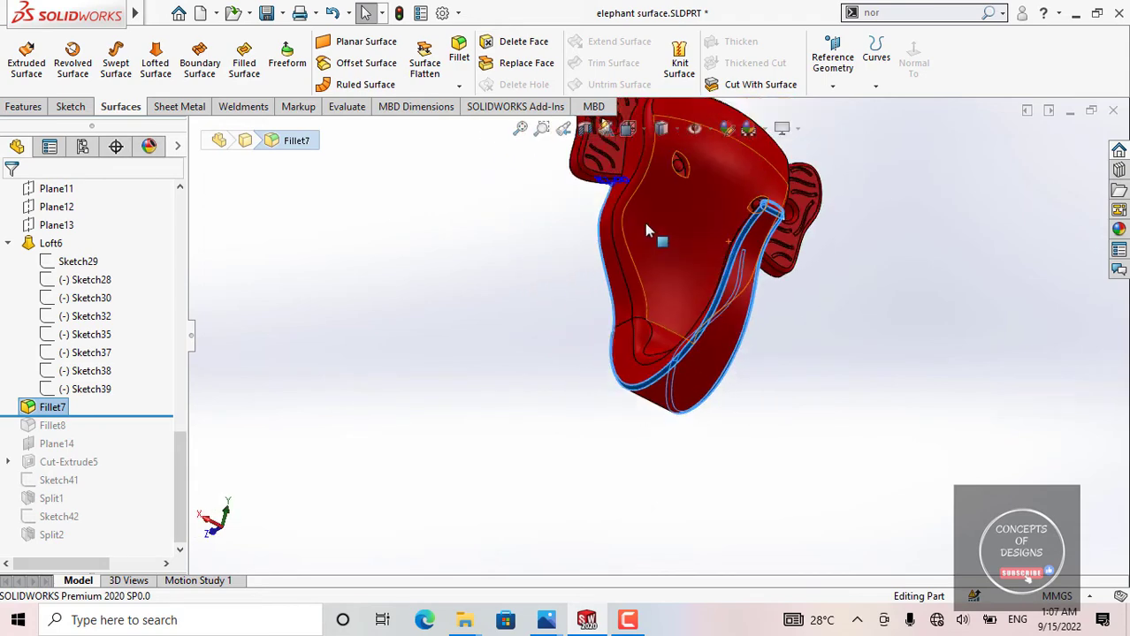
{"action": "left_click", "coordinate": [452, 328]}
Step: Roll the history forward past Fillet8 and examine the fillets where the ears join the head
{"action": "left_click_drag", "start_coordinate": [93, 416], "coordinate": [86, 431]}
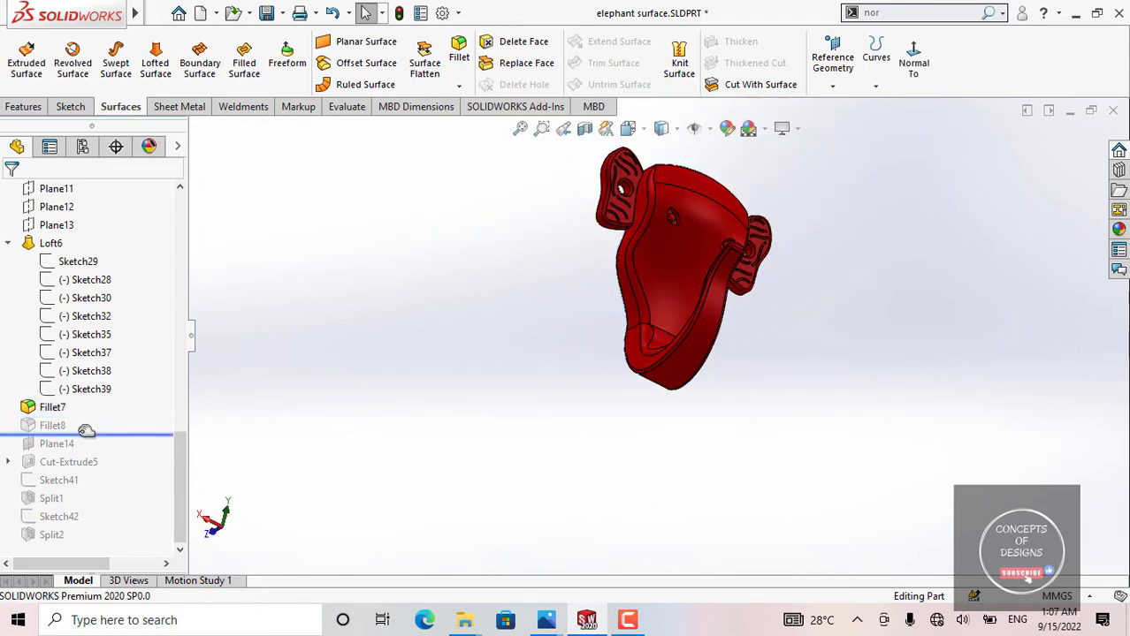
{"action": "scroll", "coordinate": [641, 189], "scroll_direction": "down", "scroll_amount": 8}
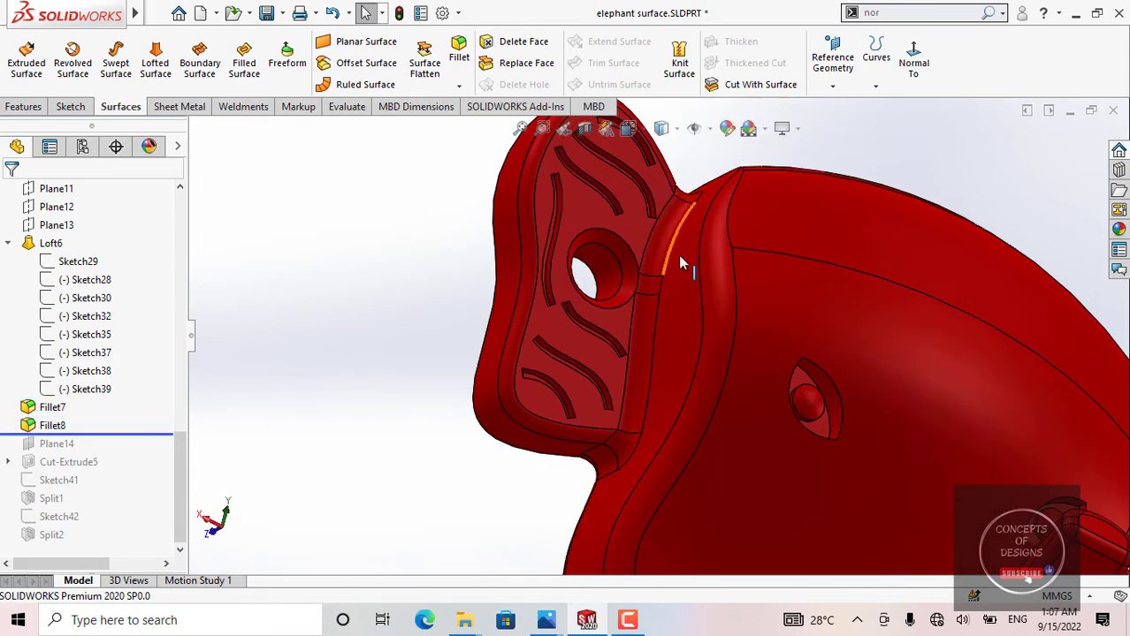
{"action": "middle_click_drag", "start_coordinate": [680, 264], "coordinate": [784, 411]}
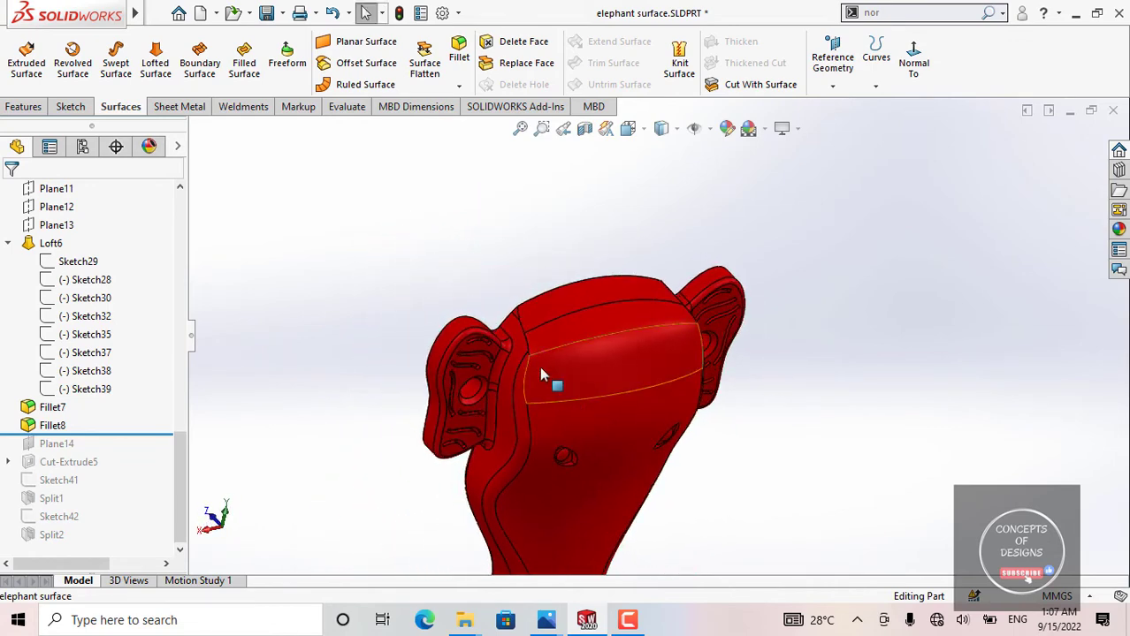
{"action": "scroll", "coordinate": [496, 354], "scroll_direction": "down", "scroll_amount": 6}
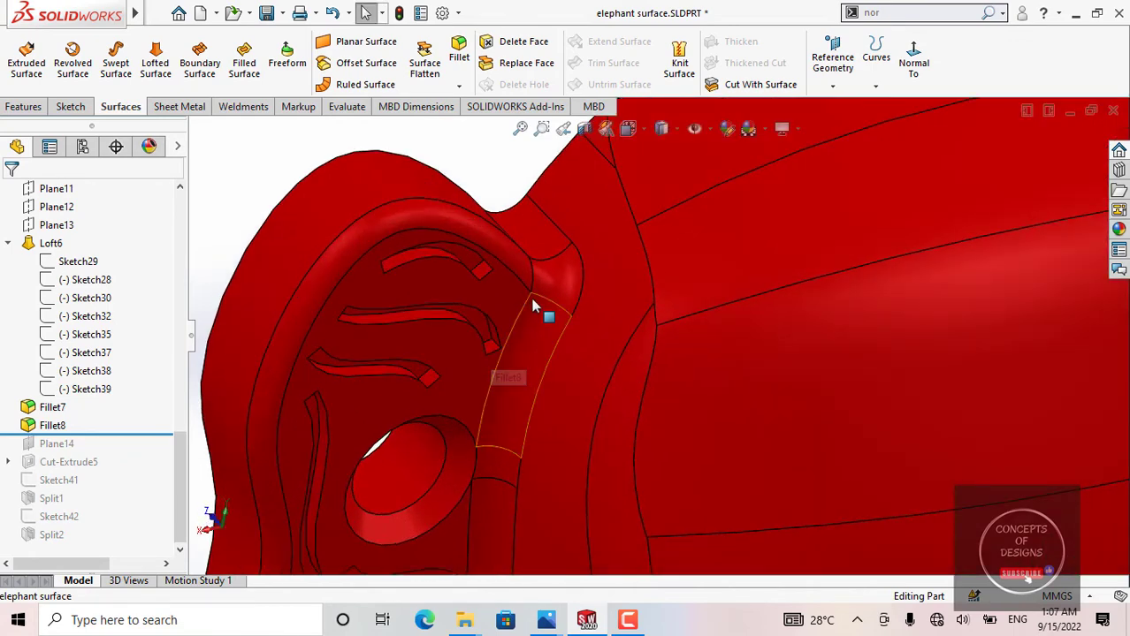
{"action": "scroll", "coordinate": [534, 311], "scroll_direction": "up", "scroll_amount": 6}
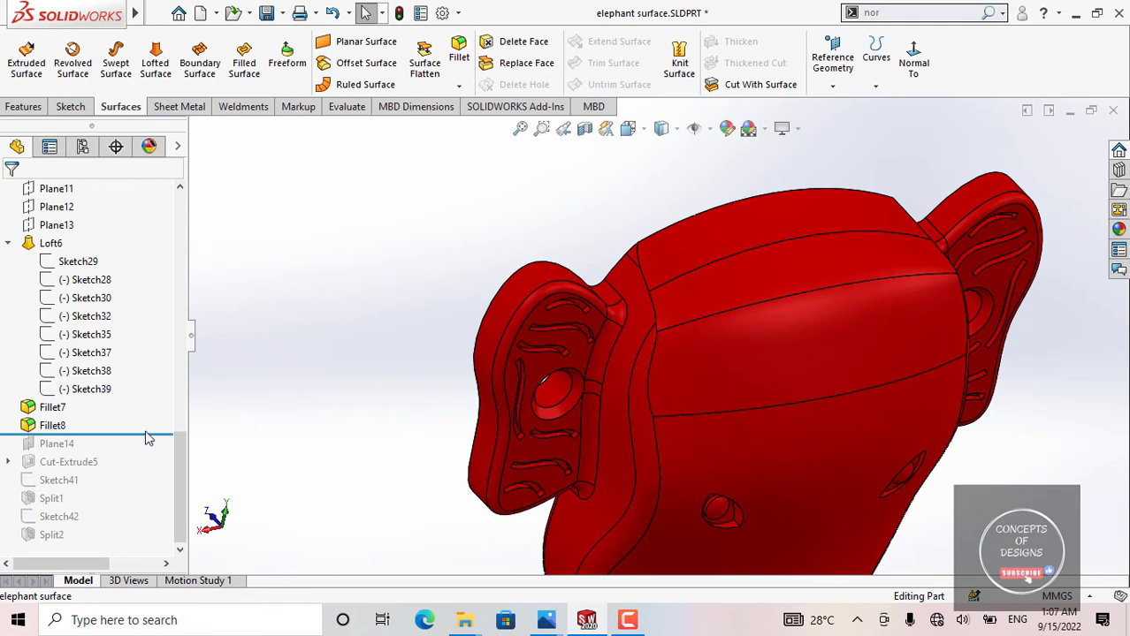
Step: Roll the history forward past Plane14, highlight the plane, and inspect its position from the side
{"action": "left_click_drag", "start_coordinate": [137, 445], "coordinate": [127, 452]}
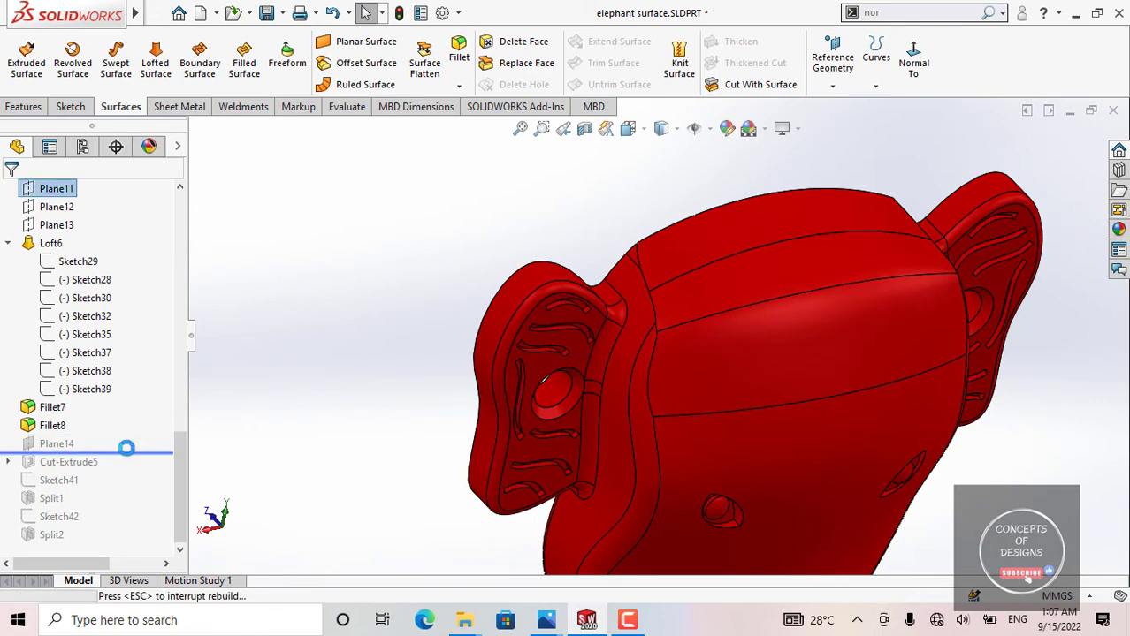
{"action": "middle_click_drag", "start_coordinate": [713, 471], "coordinate": [718, 318]}
{"action": "scroll", "coordinate": [708, 363], "scroll_direction": "down", "scroll_amount": 5}
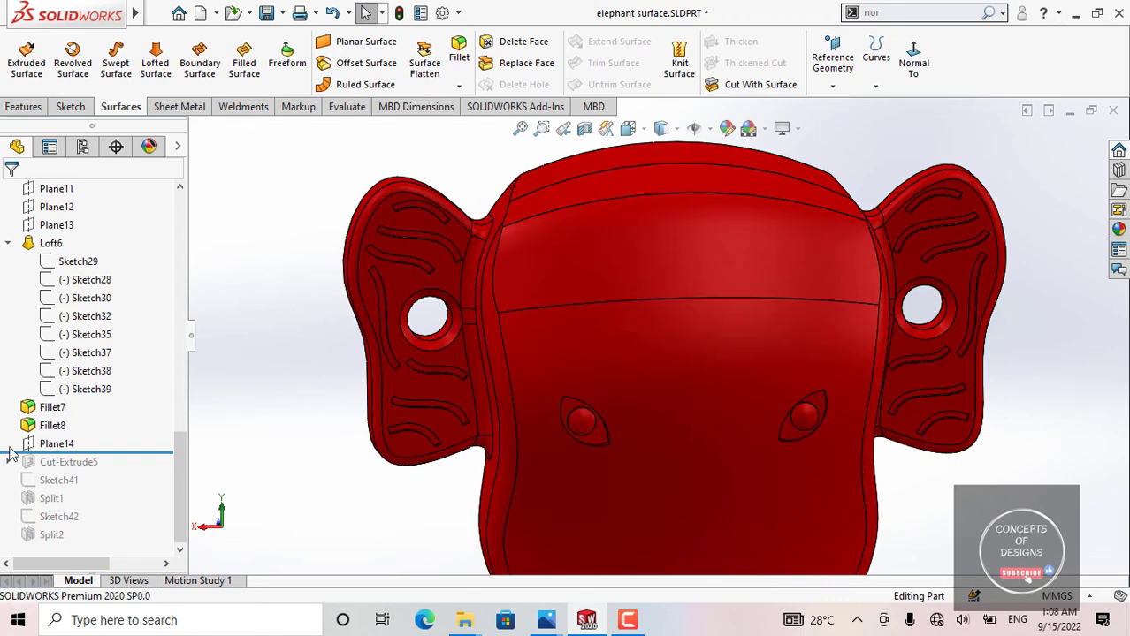
{"action": "left_click", "coordinate": [56, 444]}
{"action": "scroll", "coordinate": [570, 362], "scroll_direction": "up", "scroll_amount": 3}
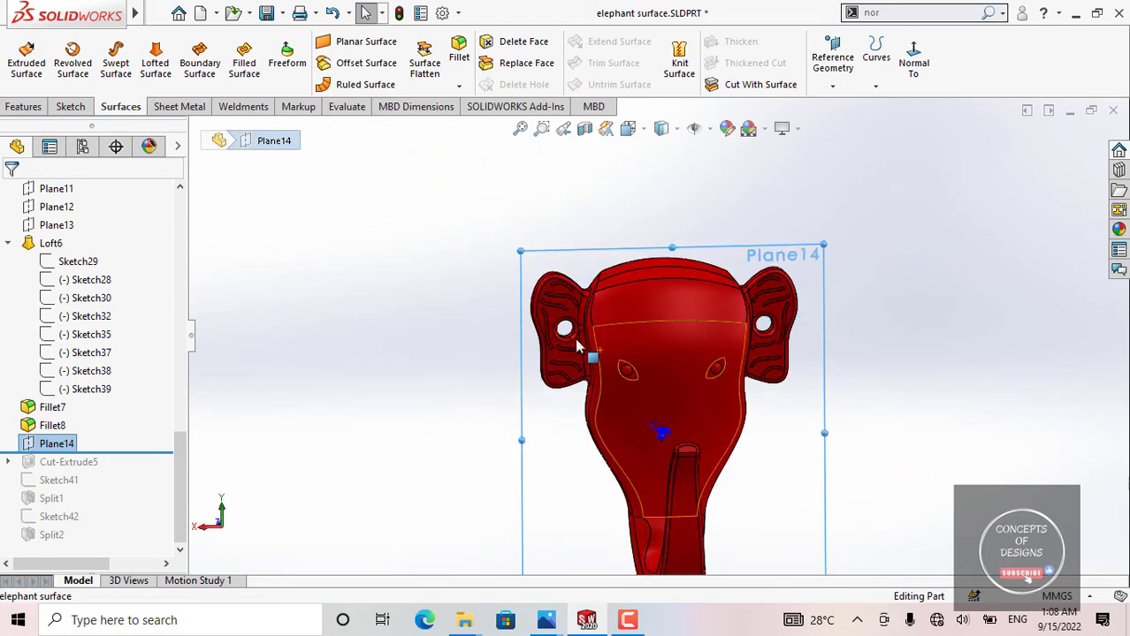
{"action": "middle_click_drag", "start_coordinate": [579, 347], "coordinate": [671, 326]}
{"action": "scroll", "coordinate": [656, 344], "scroll_direction": "down", "scroll_amount": 2}
{"action": "scroll", "coordinate": [651, 339], "scroll_direction": "up", "scroll_amount": 2}
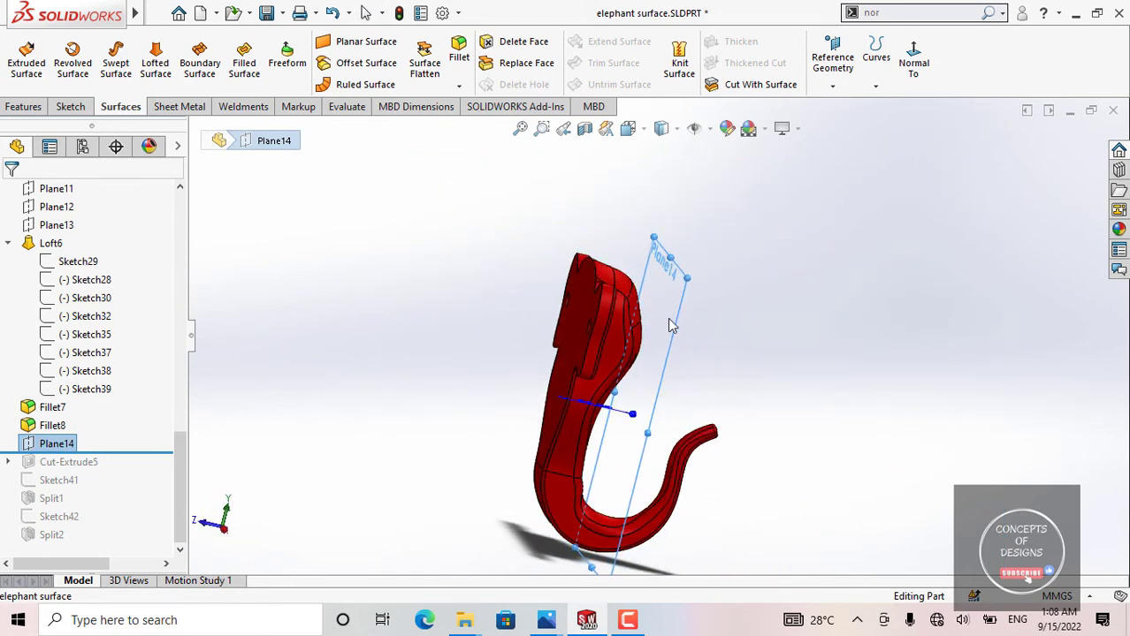
Step: View Plane14 face-on, examine its offset dimension up close from the side, and clear the selection
{"action": "left_click", "coordinate": [913, 53]}
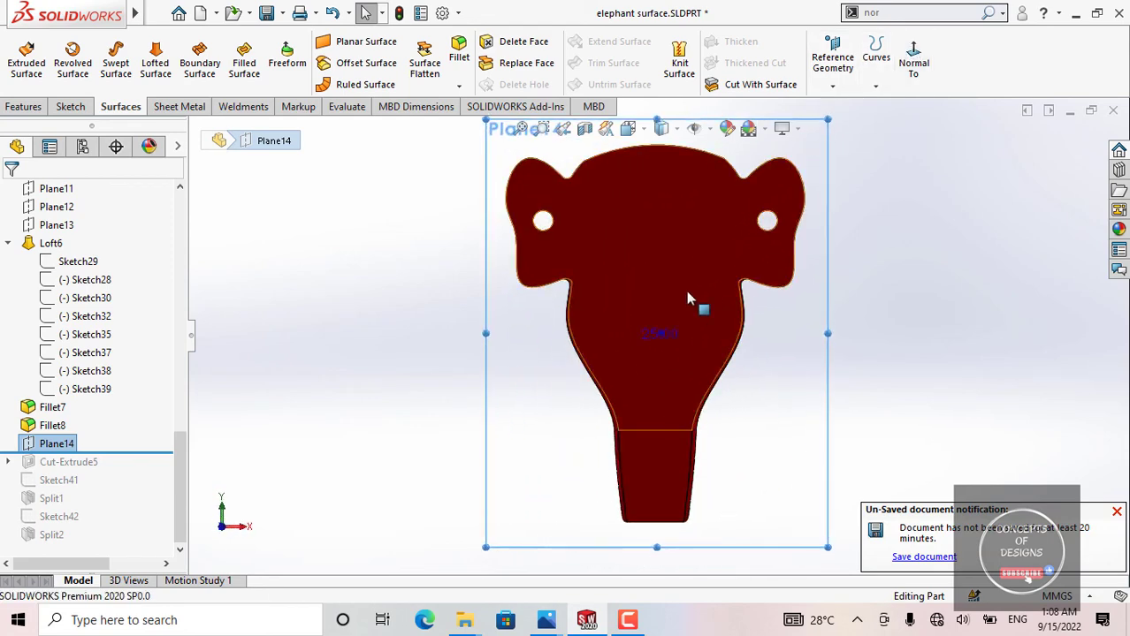
{"action": "middle_click_drag", "start_coordinate": [672, 371], "coordinate": [674, 299]}
{"action": "scroll", "coordinate": [636, 358], "scroll_direction": "down", "scroll_amount": 4}
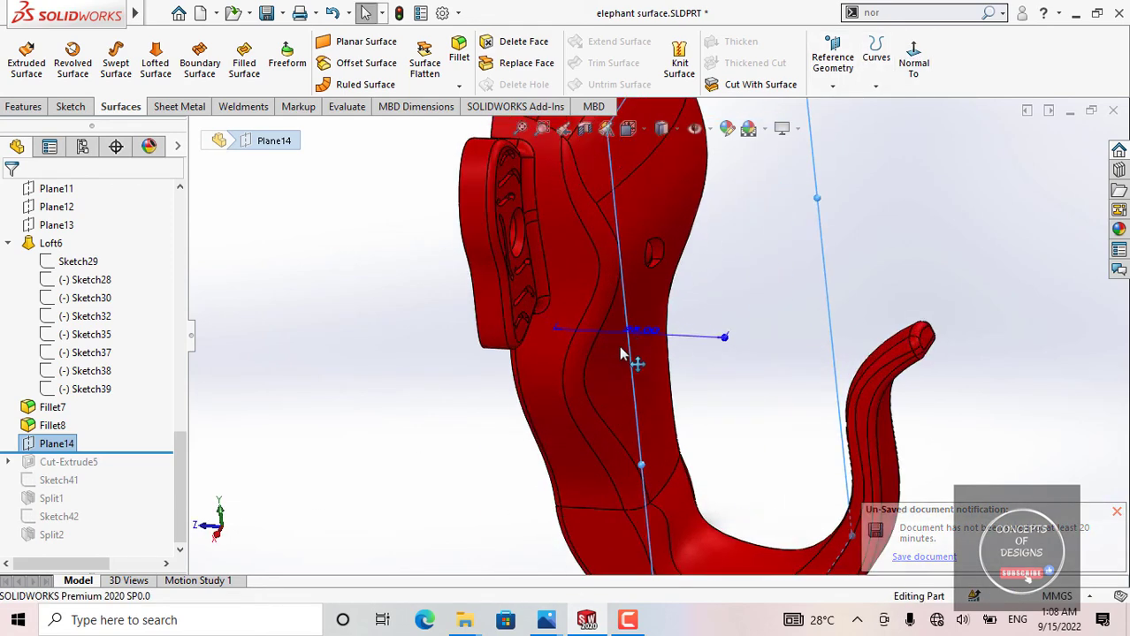
{"action": "scroll", "coordinate": [638, 380], "scroll_direction": "up", "scroll_amount": 1}
{"action": "scroll", "coordinate": [644, 323], "scroll_direction": "down", "scroll_amount": 2}
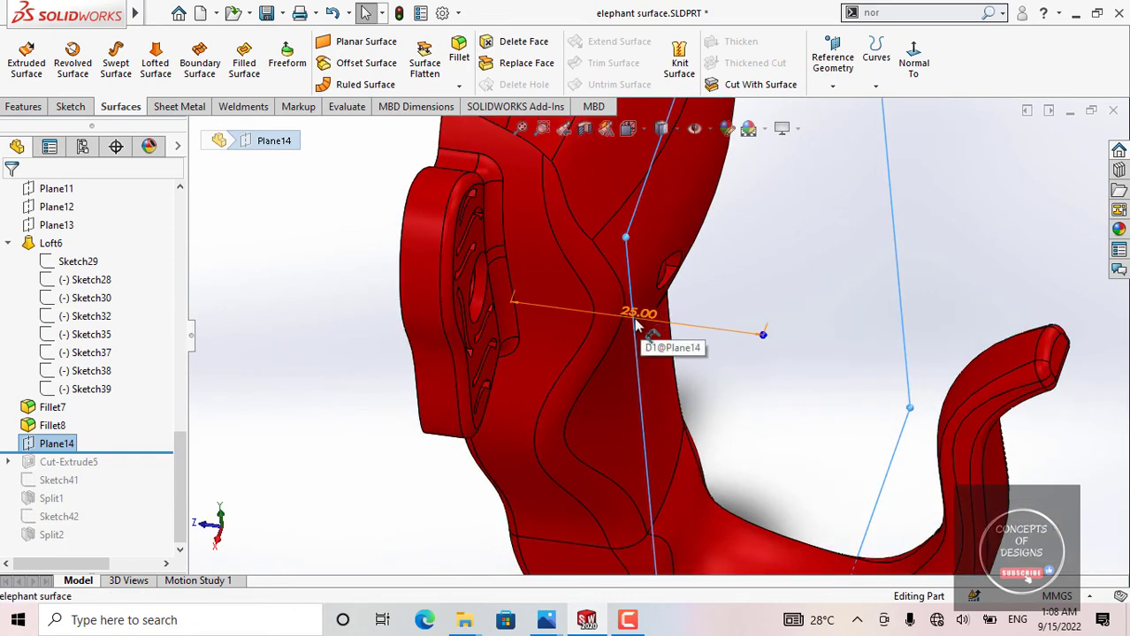
{"action": "scroll", "coordinate": [648, 325], "scroll_direction": "up", "scroll_amount": 4}
{"action": "left_click", "coordinate": [403, 304]}
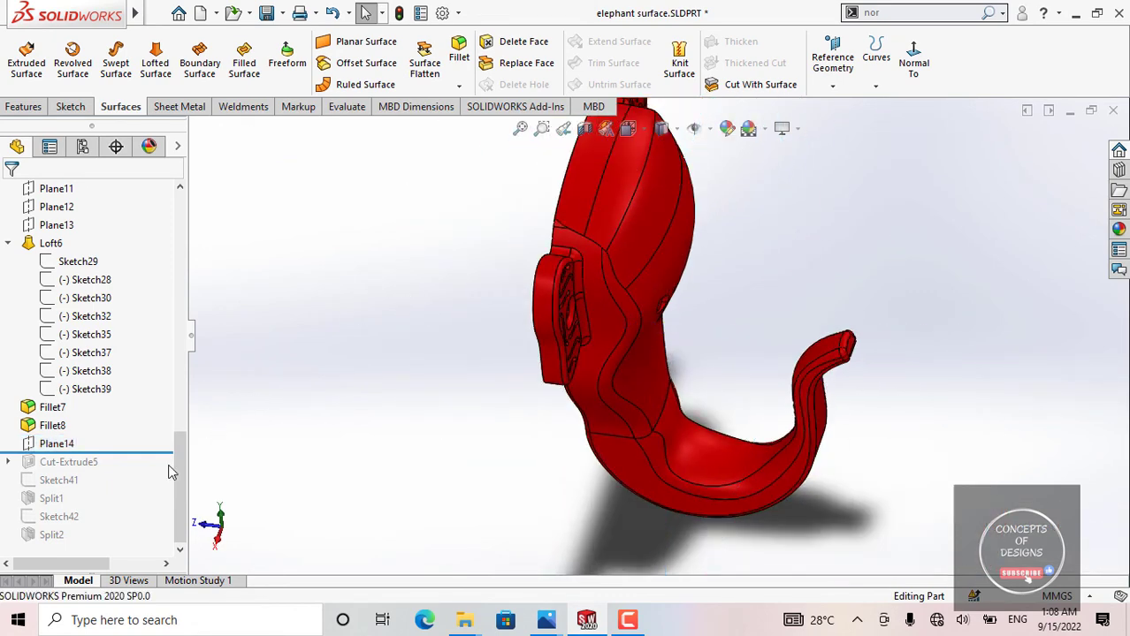
Step: Roll the history forward past Cut-Extrude5, highlight the feature, and examine the eyebrow cuts above the eyes
{"action": "left_click_drag", "start_coordinate": [164, 452], "coordinate": [164, 471]}
{"action": "middle_click_drag", "start_coordinate": [550, 360], "coordinate": [595, 366]}
{"action": "scroll", "coordinate": [721, 245], "scroll_direction": "down", "scroll_amount": 5}
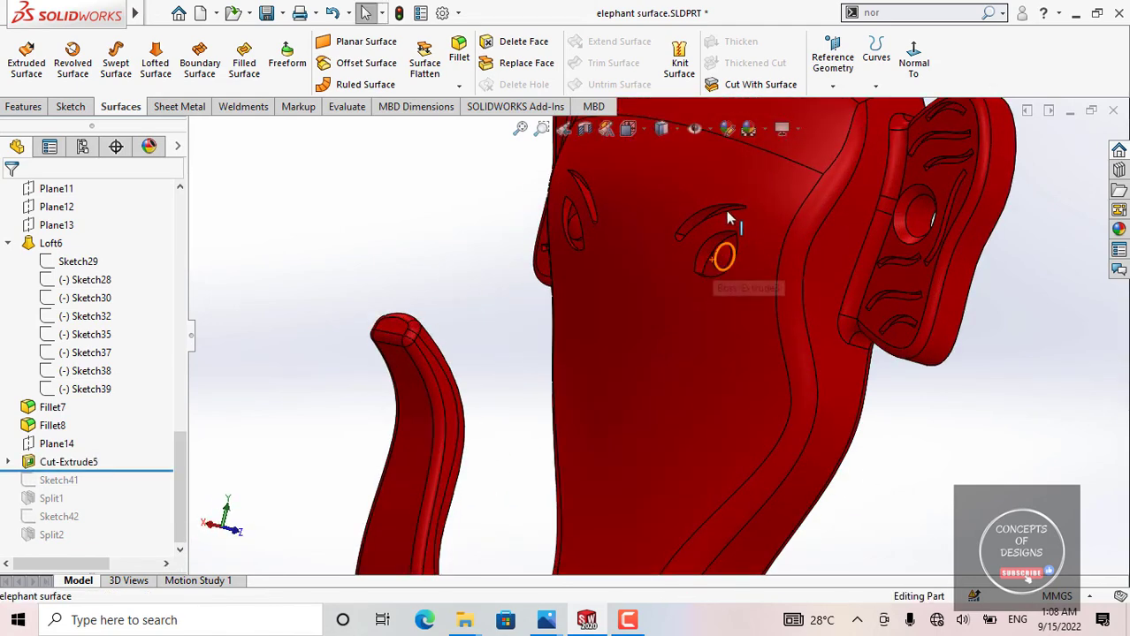
{"action": "left_click", "coordinate": [87, 463]}
{"action": "scroll", "coordinate": [641, 269], "scroll_direction": "up", "scroll_amount": 4}
{"action": "middle_click_drag", "start_coordinate": [541, 284], "coordinate": [607, 271]}
{"action": "scroll", "coordinate": [605, 270], "scroll_direction": "down", "scroll_amount": 1}
{"action": "scroll", "coordinate": [606, 265], "scroll_direction": "down", "scroll_amount": 3}
{"action": "scroll", "coordinate": [520, 285], "scroll_direction": "up", "scroll_amount": 4}
{"action": "left_click", "coordinate": [364, 318]}
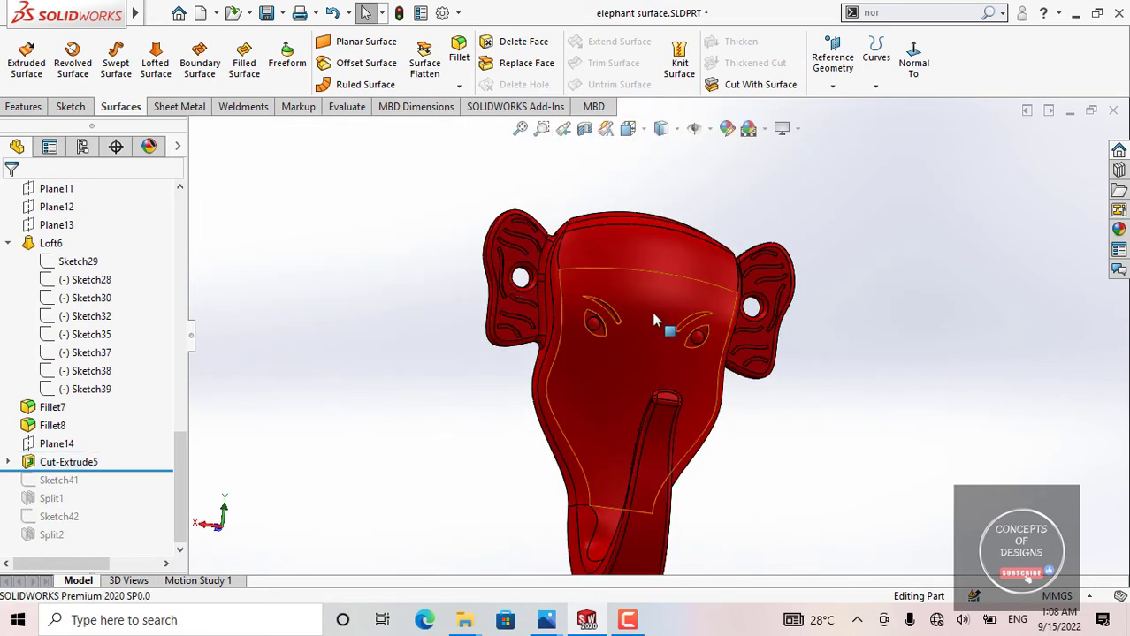
Step: Examine the whole elephant head from the front and from an angle
{"action": "middle_click_drag", "start_coordinate": [652, 317], "coordinate": [617, 310]}
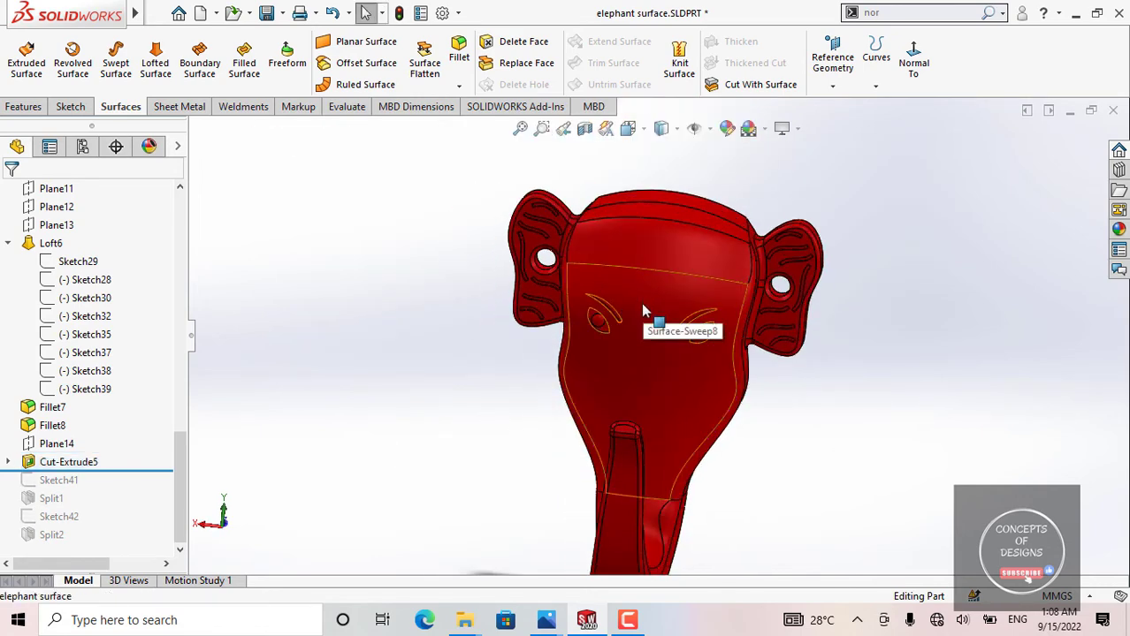
{"action": "scroll", "coordinate": [760, 352], "scroll_direction": "up", "scroll_amount": 3}
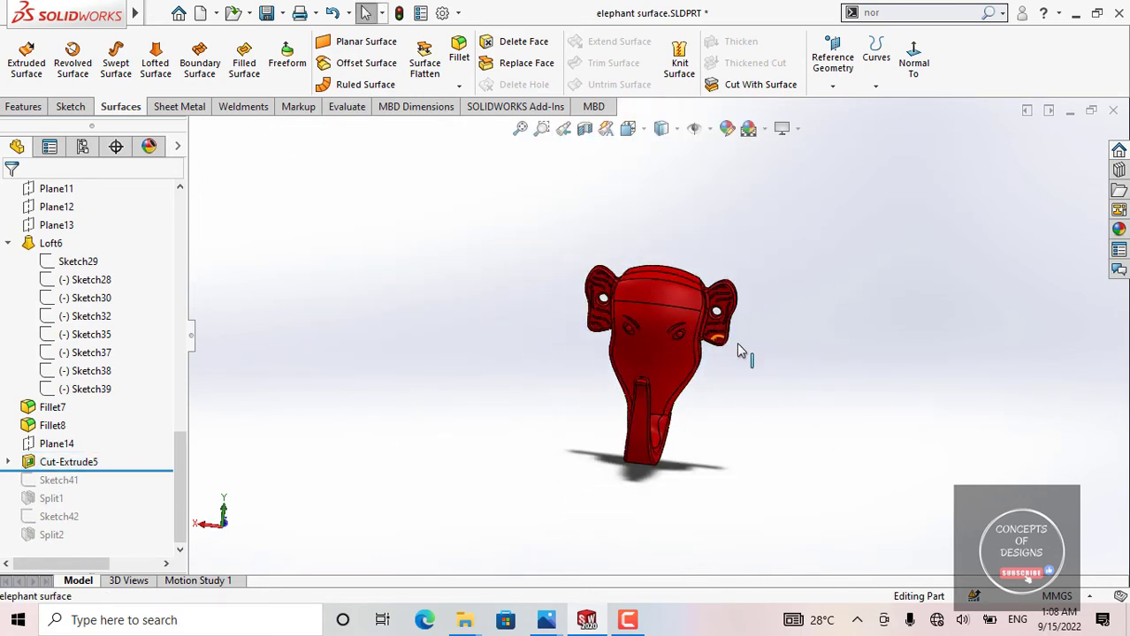
{"action": "scroll", "coordinate": [707, 350], "scroll_direction": "down", "scroll_amount": 4}
{"action": "scroll", "coordinate": [669, 320], "scroll_direction": "up", "scroll_amount": 2}
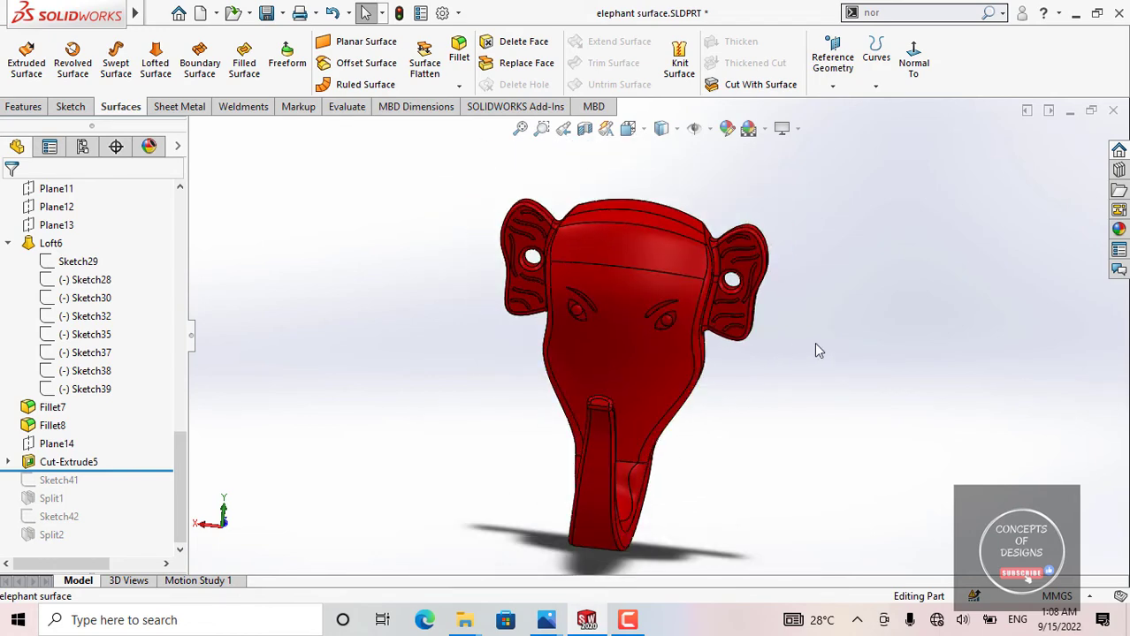
{"action": "middle_click_drag", "start_coordinate": [615, 335], "coordinate": [707, 361]}
{"action": "mouse_move", "coordinate": [541, 345]}
{"action": "middle_mouse_down"}
{"action": "mouse_move", "coordinate": [544, 364]}
{"action": "mouse_move", "coordinate": [517, 361]}
{"action": "mouse_move", "coordinate": [559, 356]}
{"action": "middle_mouse_up"}
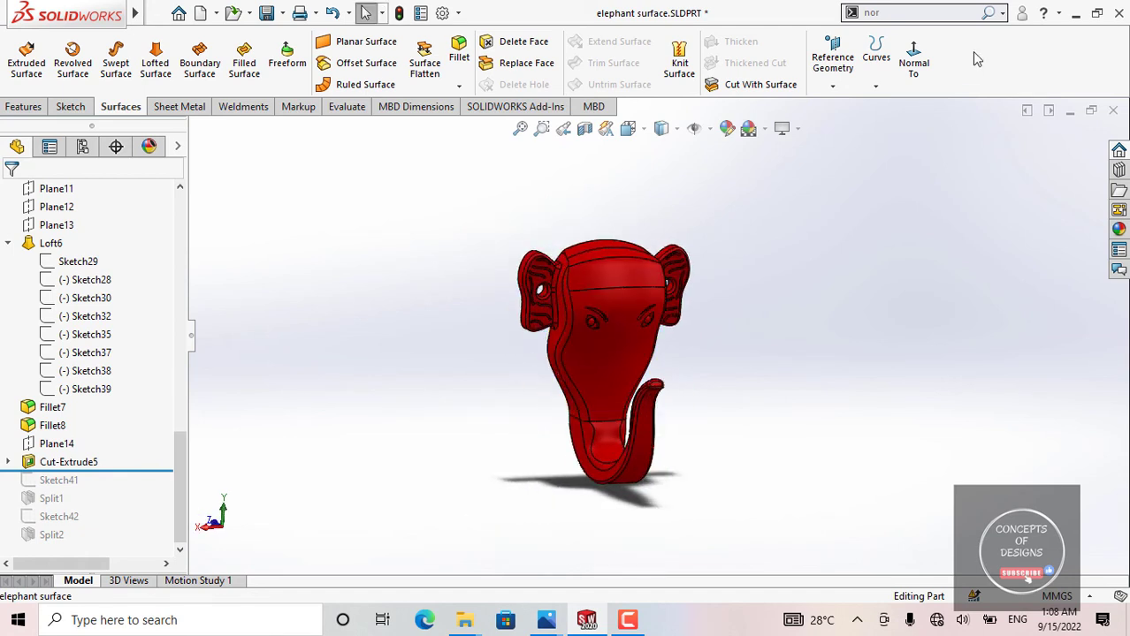
{"action": "scroll", "coordinate": [619, 335], "scroll_direction": "down", "scroll_amount": 2}
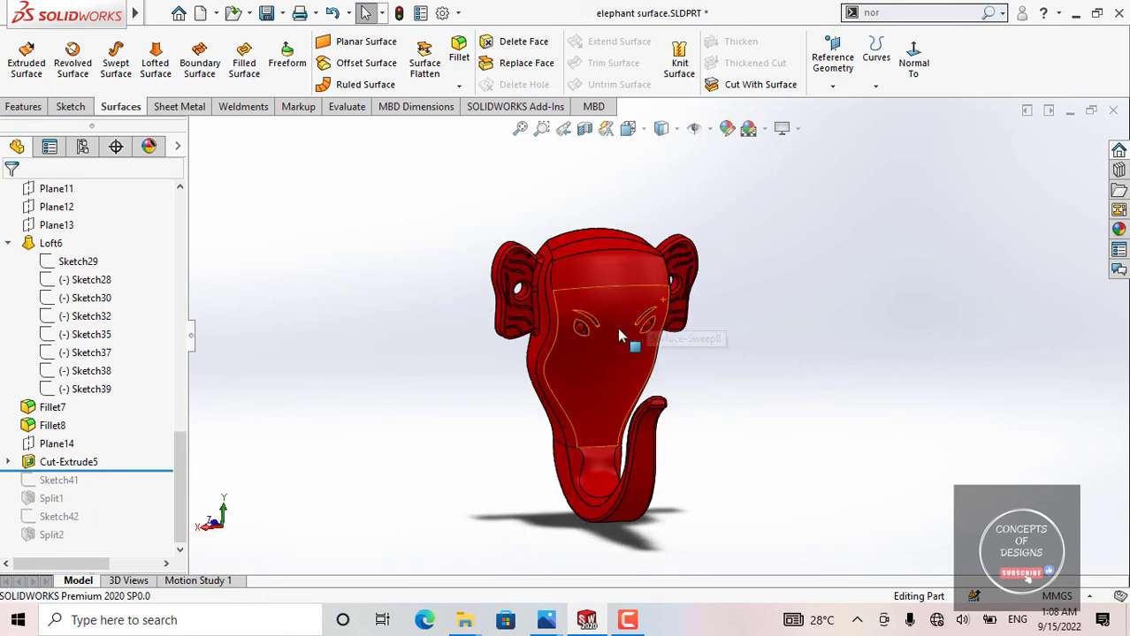
{"action": "middle_click_drag", "start_coordinate": [552, 345], "coordinate": [525, 324]}
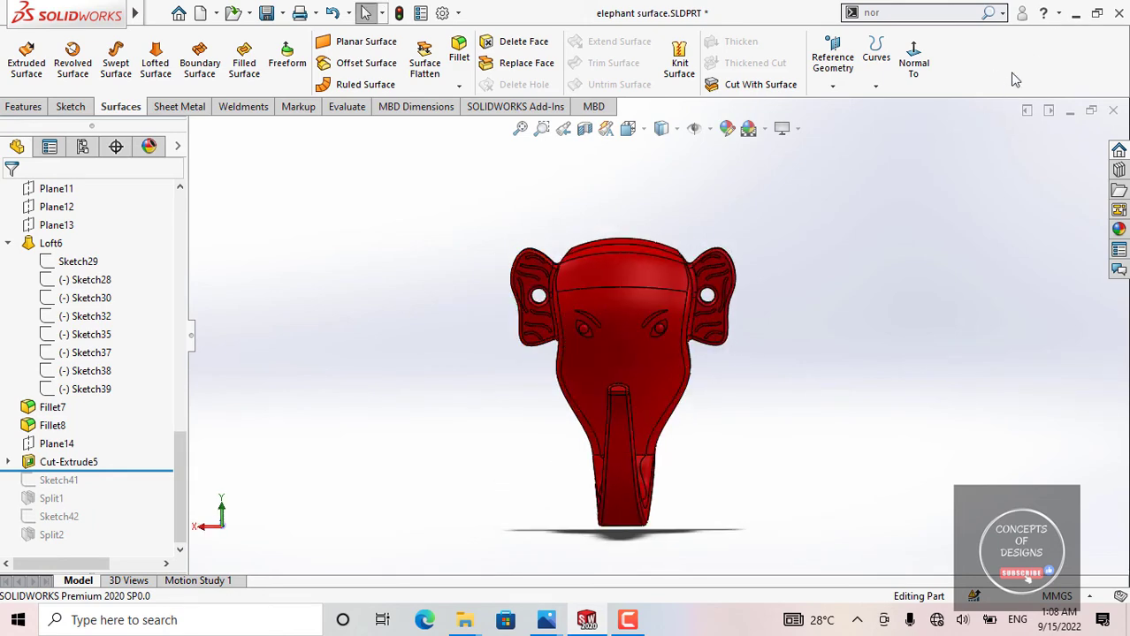
Step: Minimize the model and the rendered image to reach the desktop, and open the HOOK DESIGN folder in File Explorer
{"action": "left_click", "coordinate": [1074, 14]}
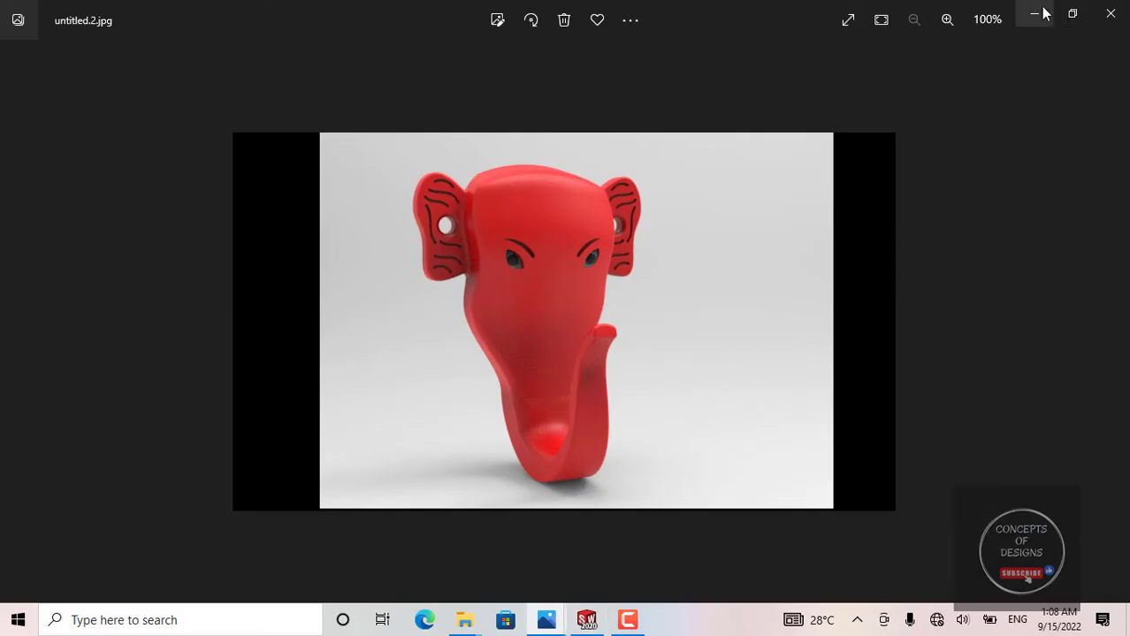
{"action": "left_click", "coordinate": [1032, 16]}
{"action": "left_click", "coordinate": [1043, 13]}
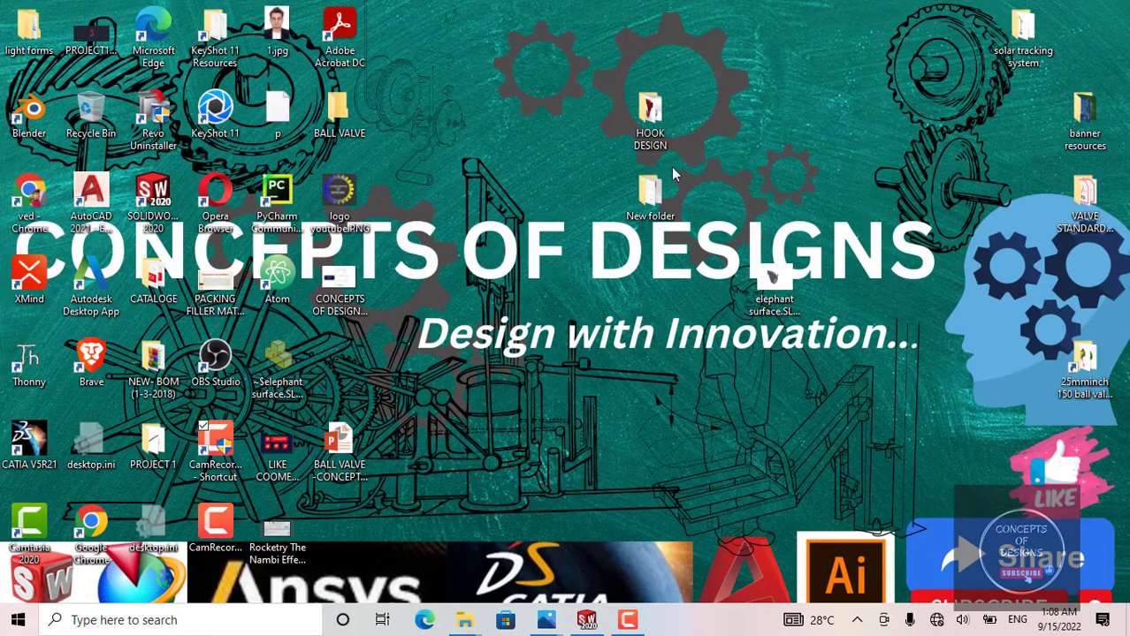
{"action": "double_click", "coordinate": [662, 133]}
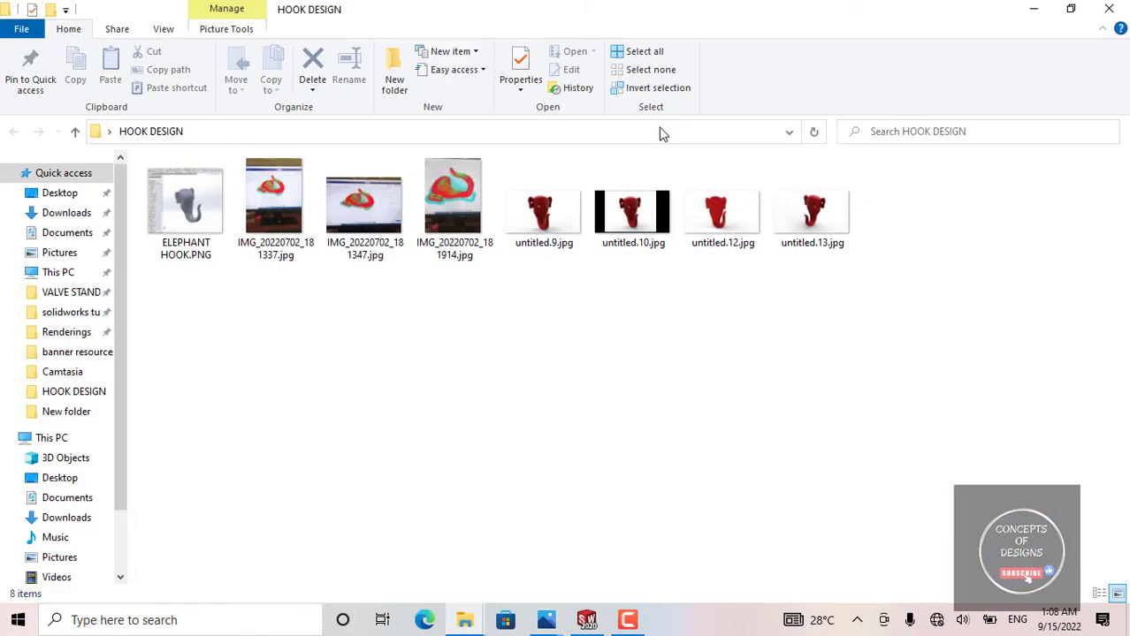
Step: View the Cura slicing photos in the HOOK DESIGN folder, starting from IMG_20220702_181337.jpg, and minimize the viewer and the folder
{"action": "double_click", "coordinate": [297, 211]}
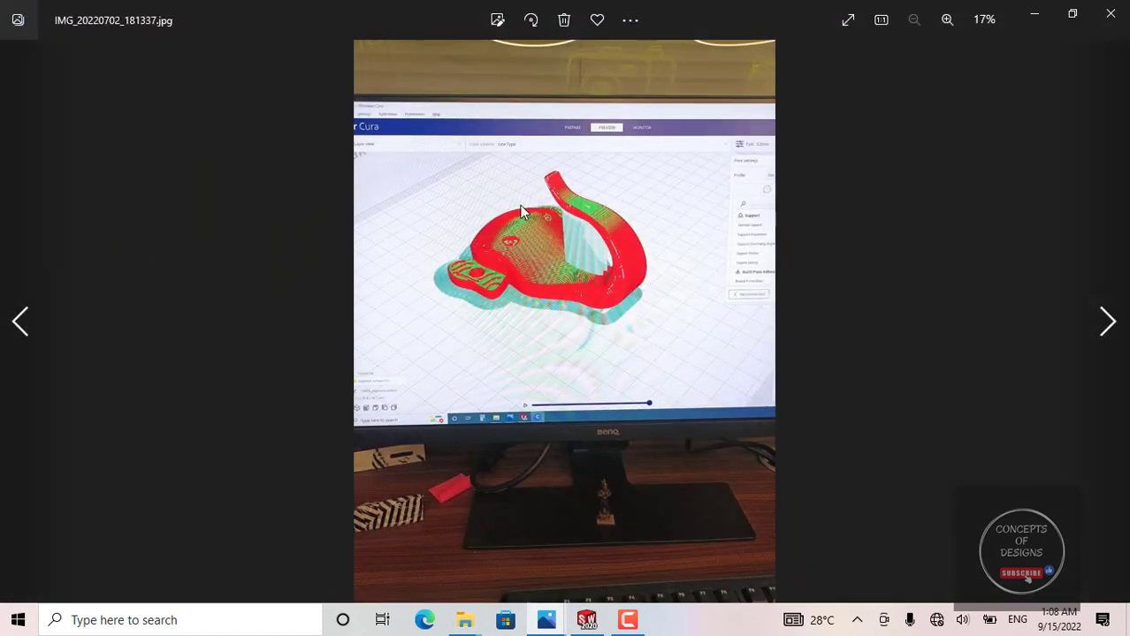
{"action": "left_click", "coordinate": [1107, 322]}
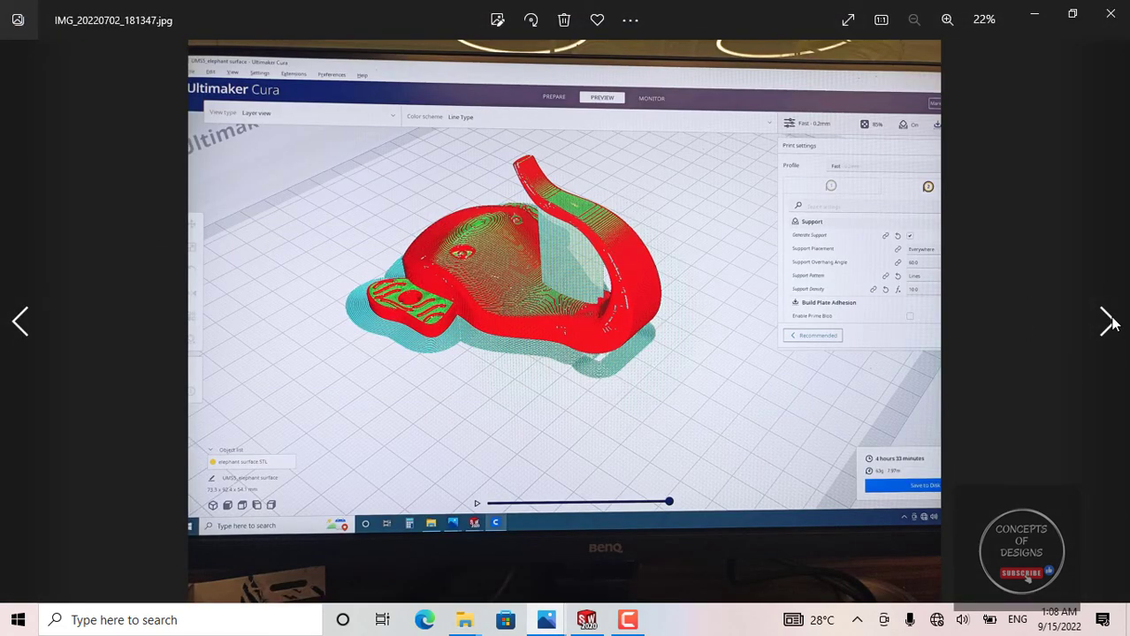
{"action": "left_click", "coordinate": [1107, 322]}
{"action": "left_click", "coordinate": [1107, 321]}
{"action": "left_click", "coordinate": [1034, 13]}
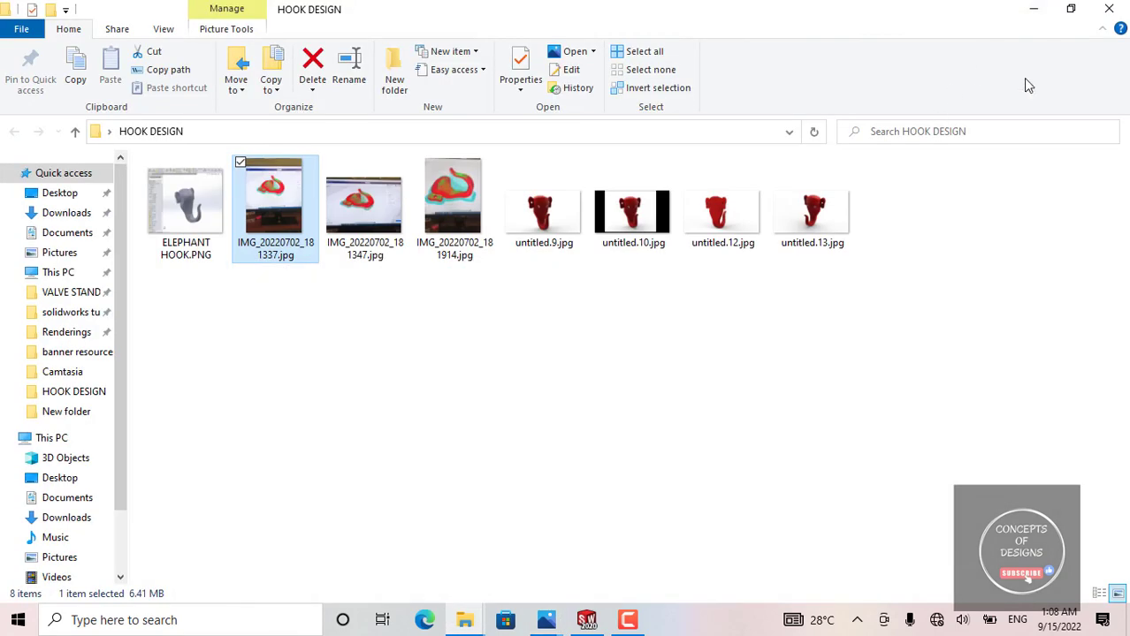
{"action": "left_click", "coordinate": [1034, 14]}
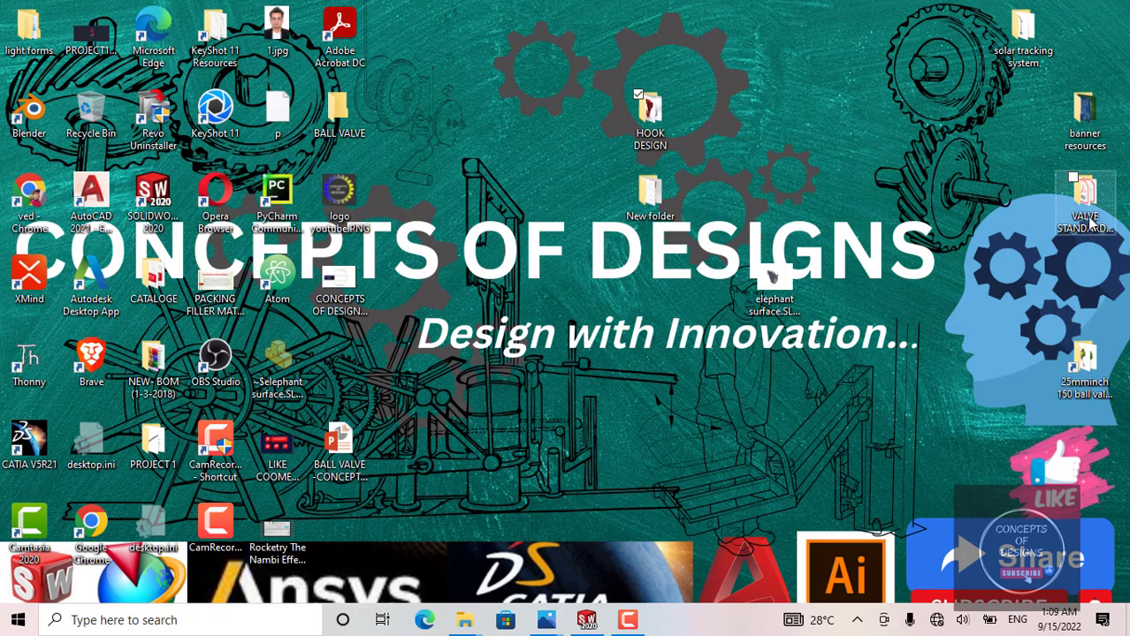
Step: Open the banner resources folder from the desktop, look through its images, and minimize the folder
{"action": "double_click", "coordinate": [1094, 119]}
{"action": "scroll", "coordinate": [694, 287], "scroll_direction": "down", "scroll_amount": 10}
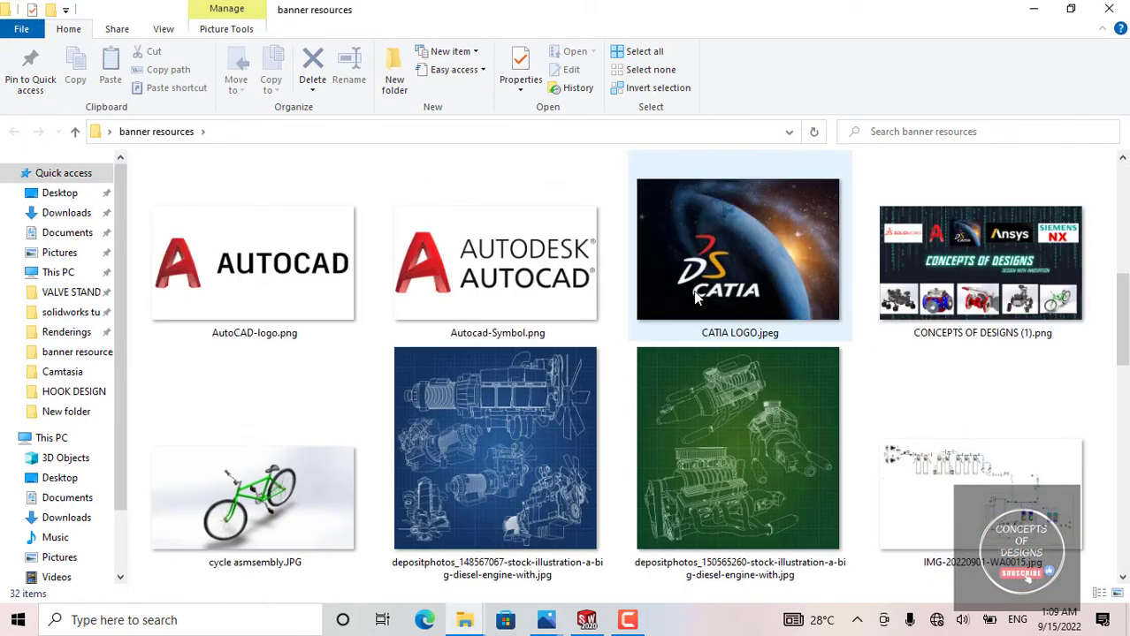
{"action": "scroll", "coordinate": [694, 283], "scroll_direction": "up", "scroll_amount": 10}
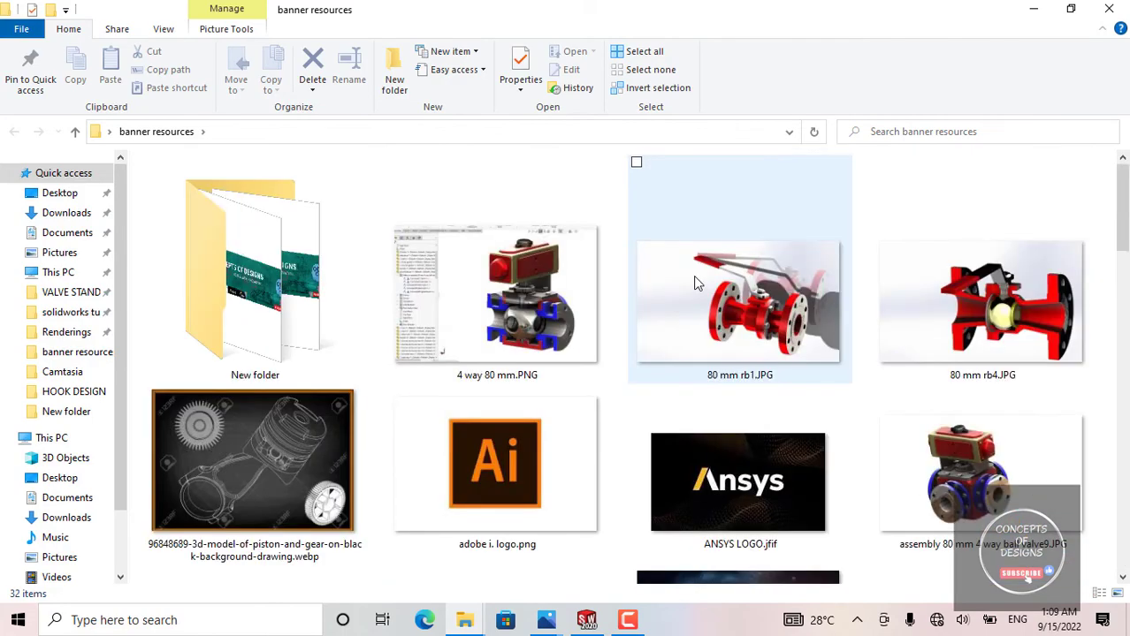
{"action": "left_click", "coordinate": [1032, 10]}
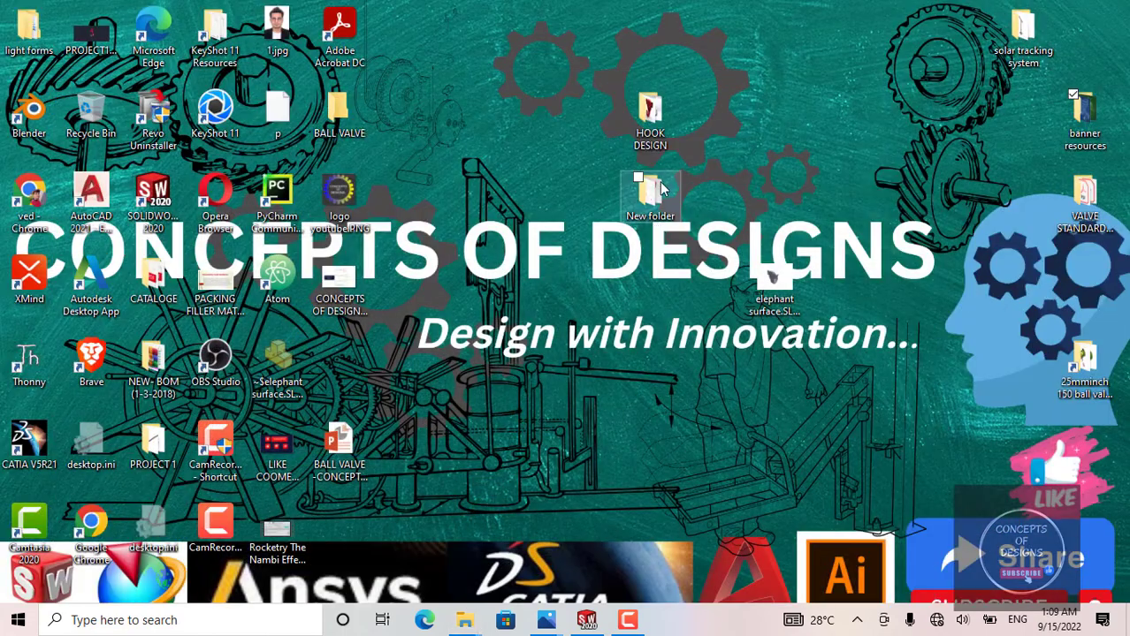
Step: Reopen the HOOK DESIGN folder, view IMG_20220702_181337.jpg again, and minimize the photo and the folder
{"action": "double_click", "coordinate": [652, 113]}
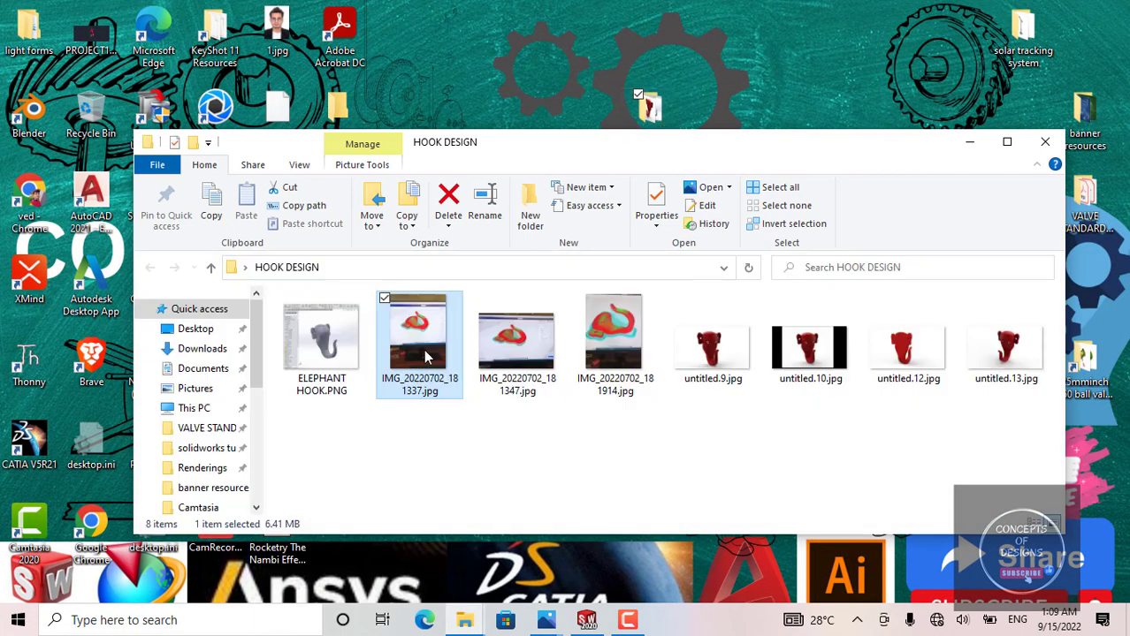
{"action": "double_click", "coordinate": [426, 357]}
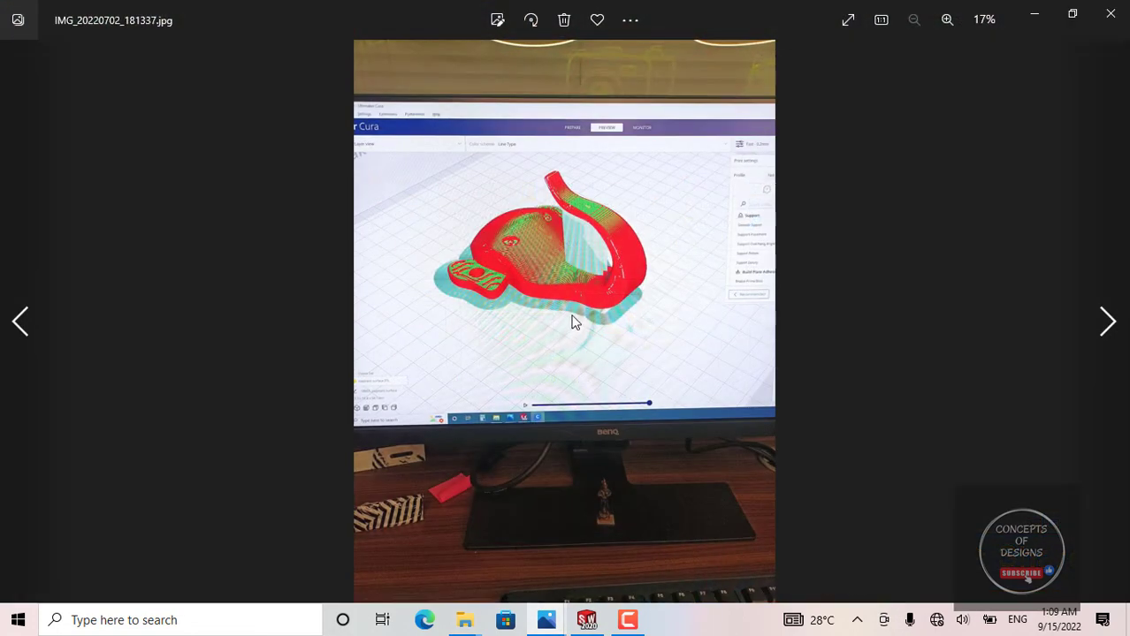
{"action": "left_click", "coordinate": [1036, 15]}
{"action": "left_click", "coordinate": [967, 145]}
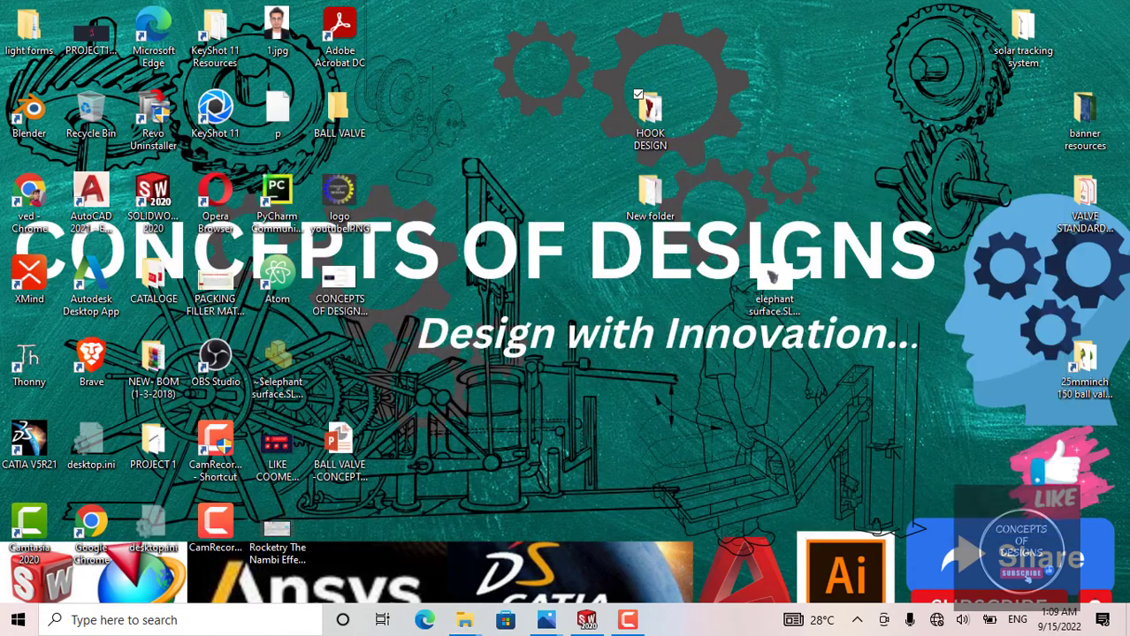
Step: Switch back to the elephant surface part in SOLIDWORKS and examine the head and trunk from several angles
{"action": "left_click", "coordinate": [581, 625]}
{"action": "middle_click_drag", "start_coordinate": [557, 319], "coordinate": [610, 376]}
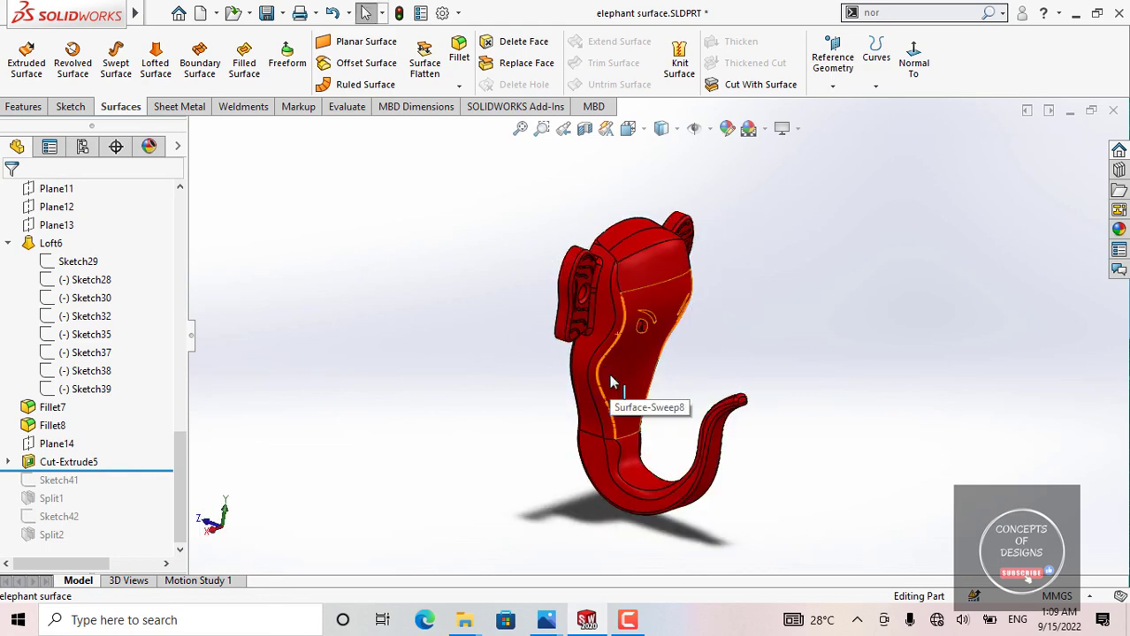
{"action": "middle_click_drag", "start_coordinate": [609, 373], "coordinate": [675, 334]}
{"action": "scroll", "coordinate": [658, 320], "scroll_direction": "down", "scroll_amount": 3}
{"action": "scroll", "coordinate": [657, 320], "scroll_direction": "up", "scroll_amount": 3}
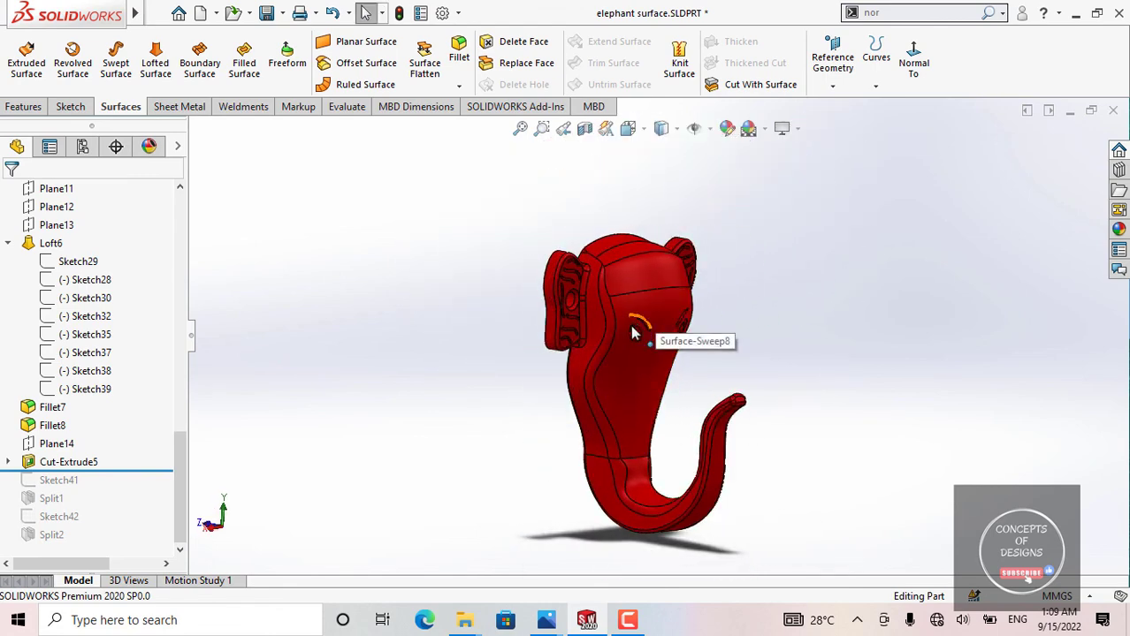